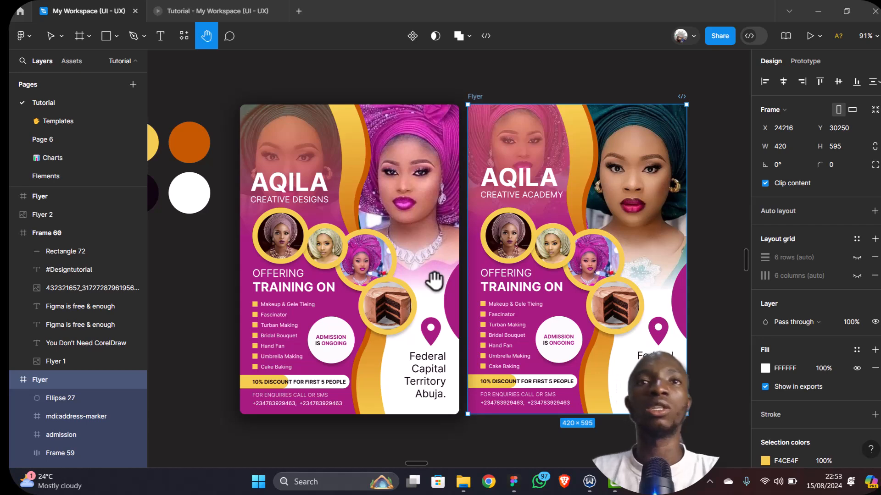
Create a new A5 frame and place it in the empty canvas area below the existing flyers
scroll(451, 307, down, 5)
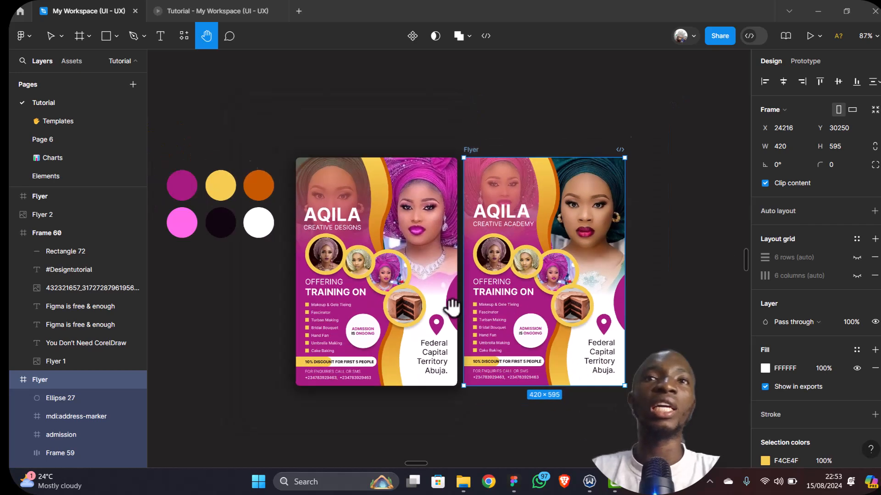
scroll(452, 307, down, 3)
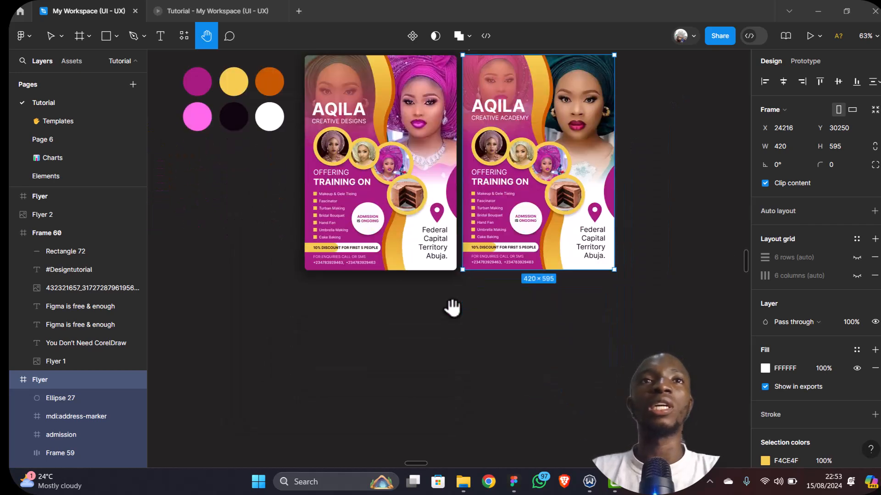
scroll(451, 308, down, 5)
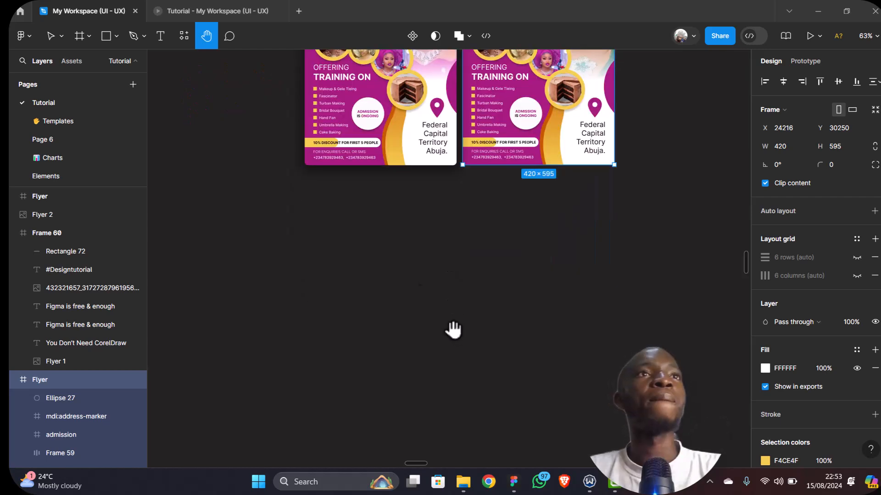
click(77, 35)
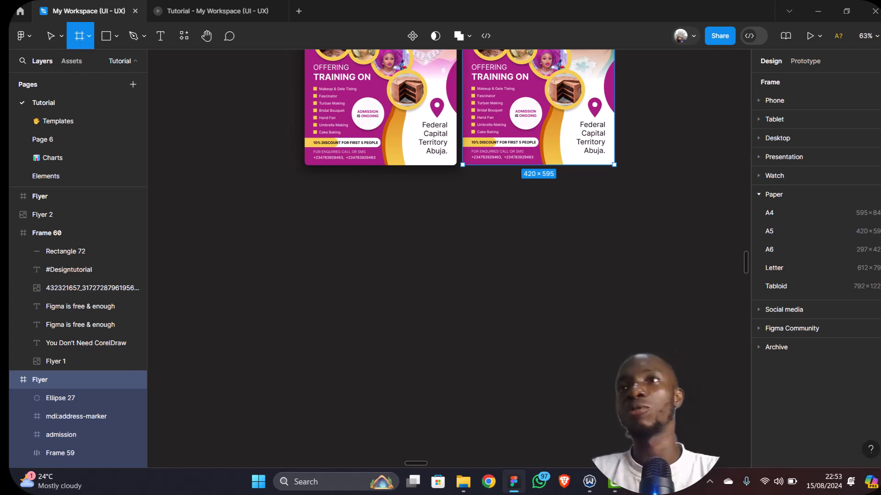
click(799, 232)
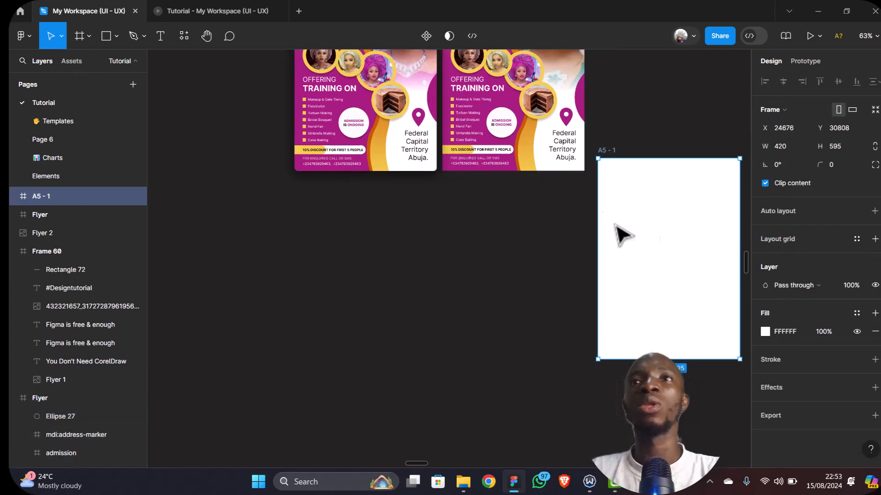
drag(609, 147, 309, 207)
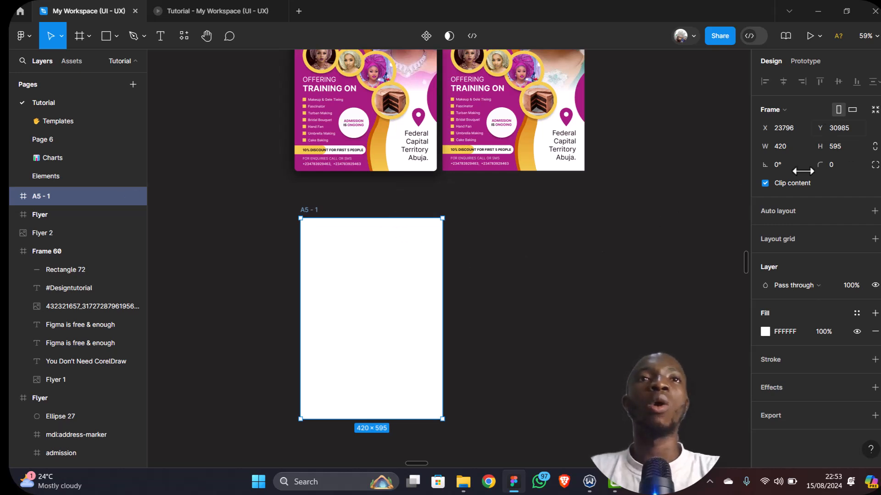
Add a column layout grid to the A5 frame with a count of 6 and a margin of 20
scroll(280, 264, up, 4)
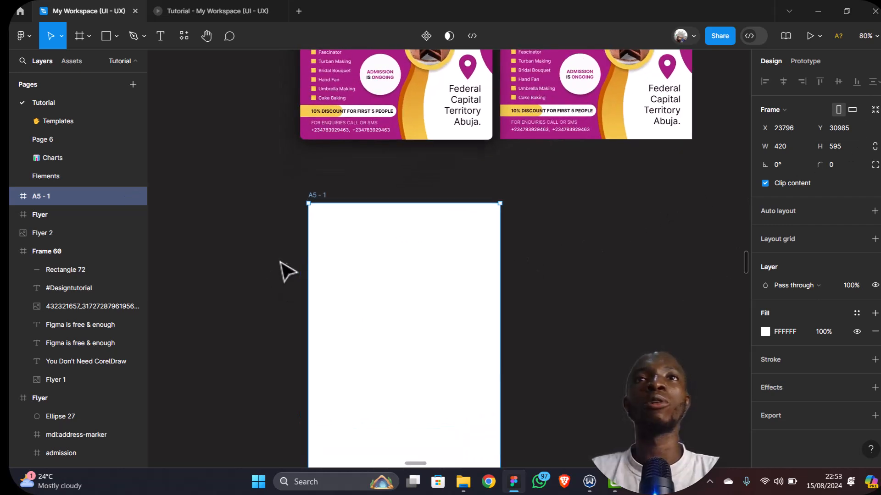
scroll(449, 281, down, 3)
scroll(450, 281, up, 4)
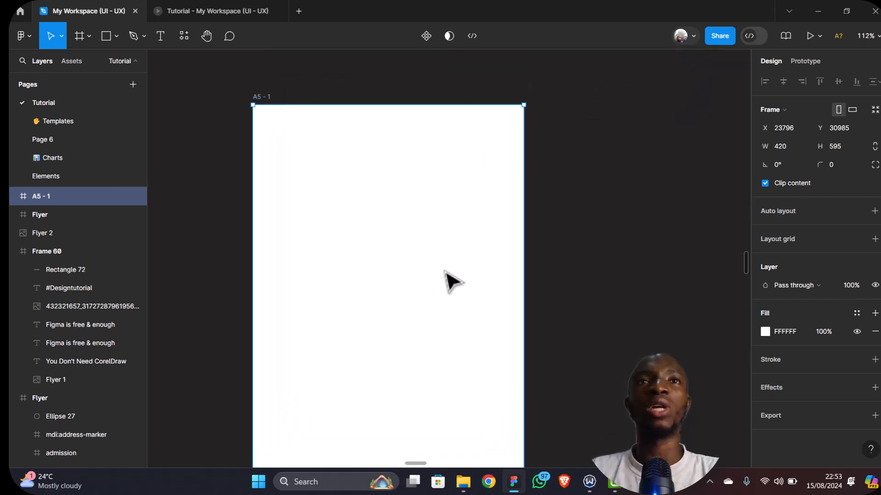
scroll(452, 281, down, 2)
scroll(451, 281, down, 1)
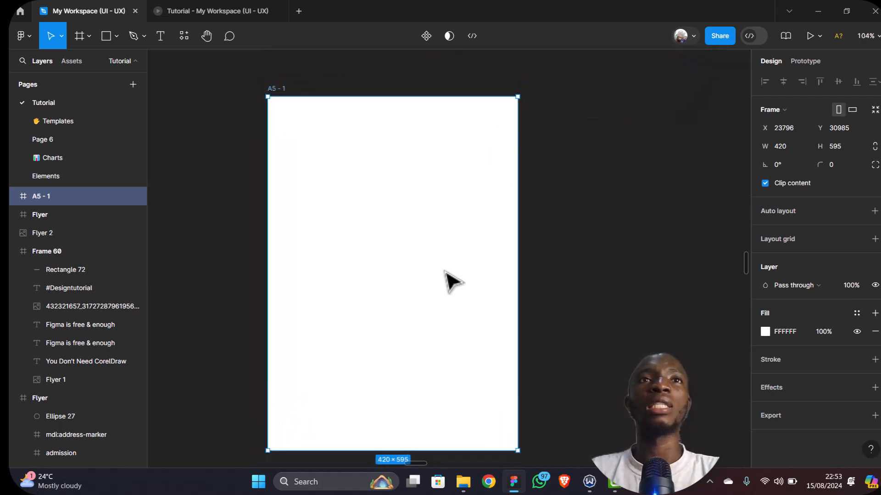
scroll(451, 281, up, 2)
scroll(452, 281, down, 2)
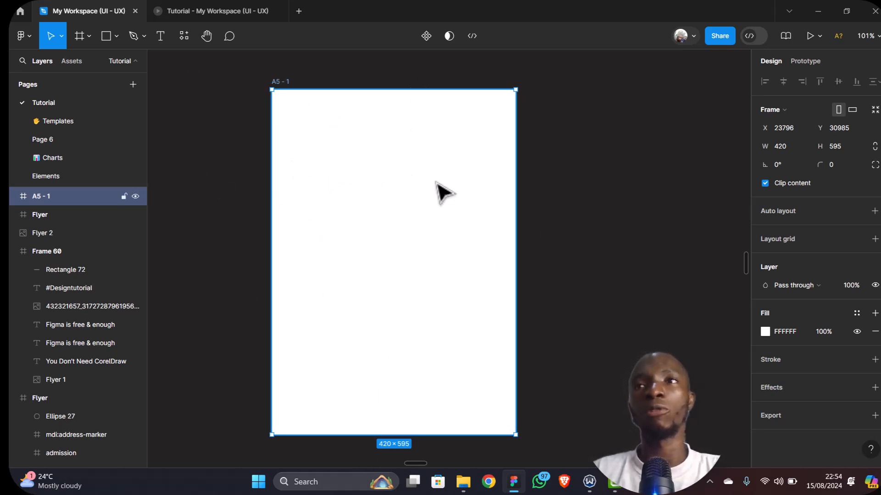
click(874, 239)
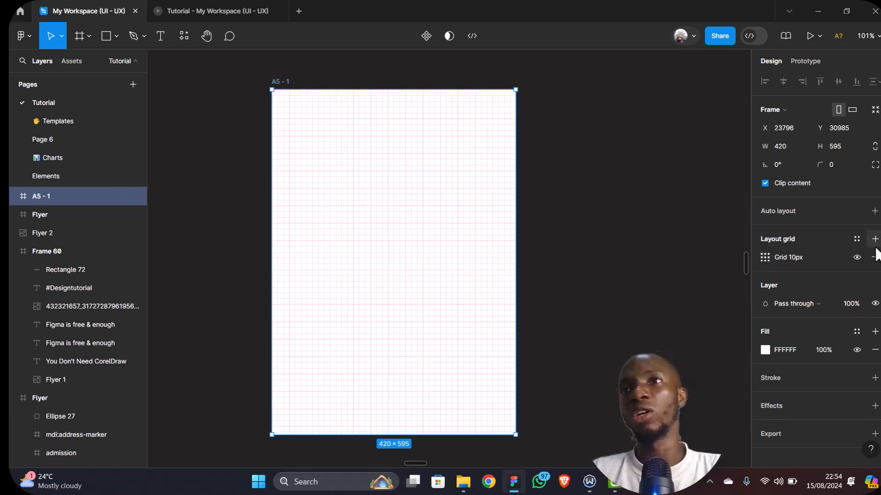
click(763, 260)
click(654, 260)
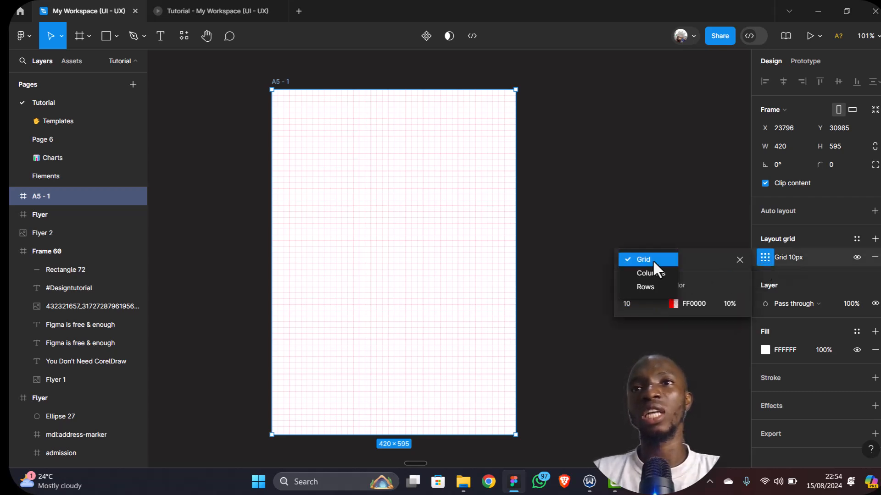
click(646, 275)
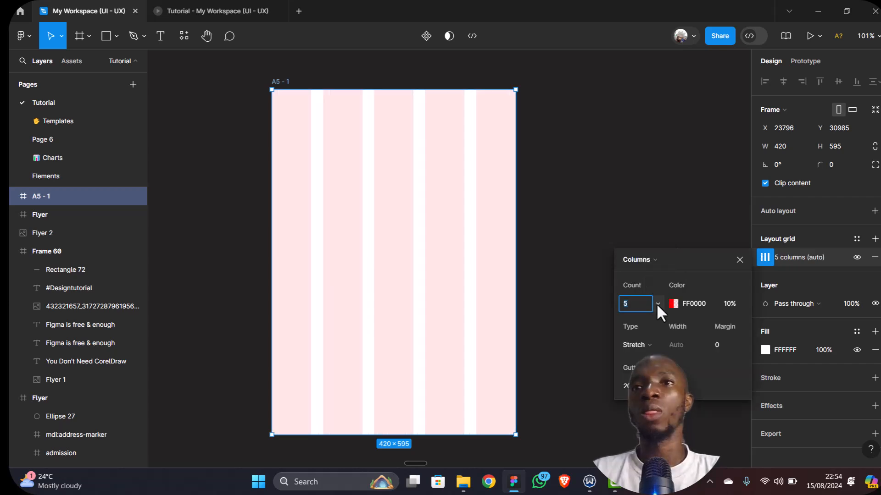
text(6)
click(716, 343)
text(20)
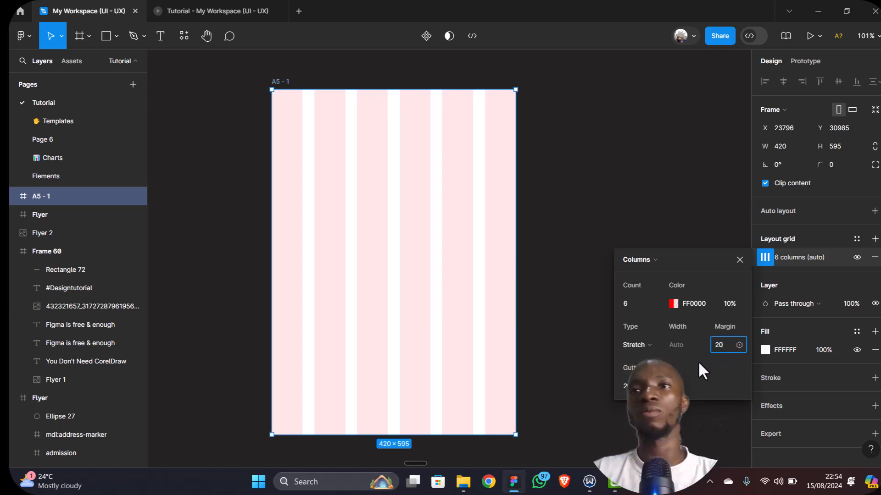
key(Return)
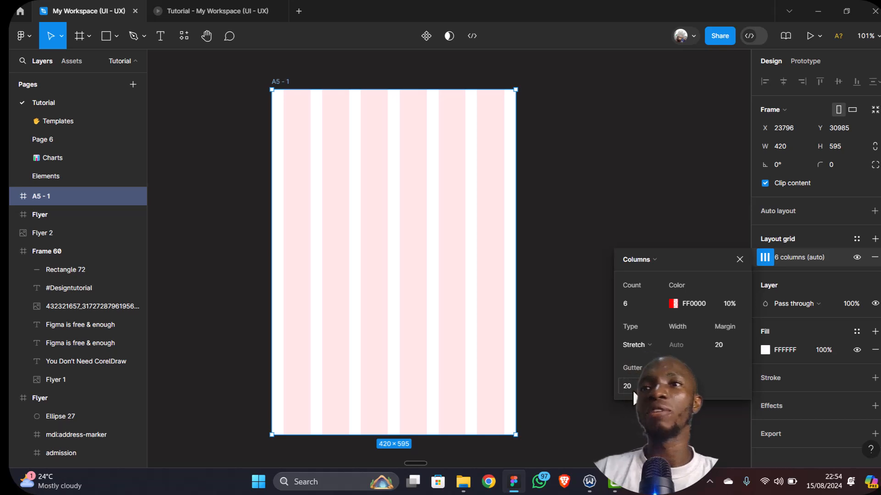
Add a second layout grid of rows to the A5 frame with a count of 6 and a margin of 20
click(874, 239)
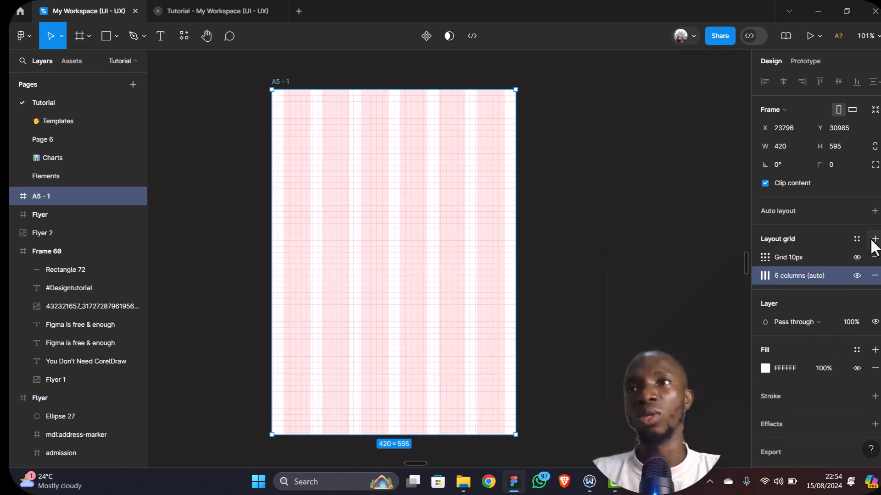
click(765, 257)
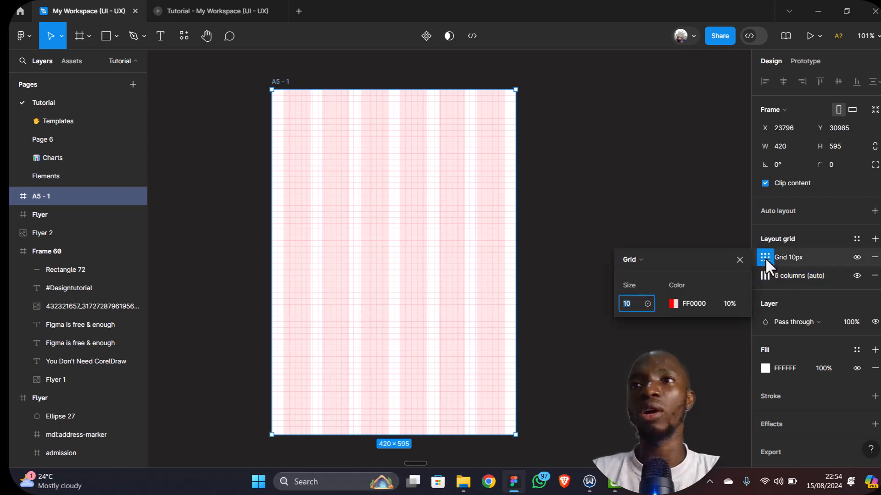
click(637, 259)
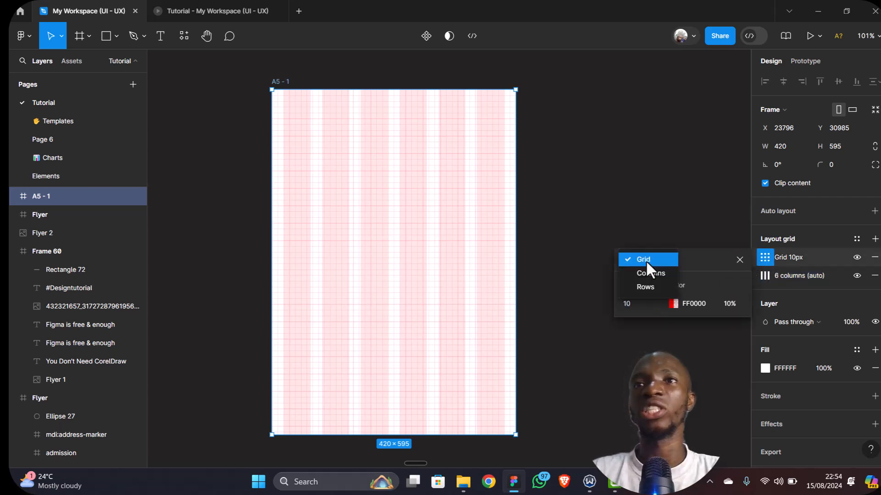
click(643, 287)
click(635, 304)
text(6)
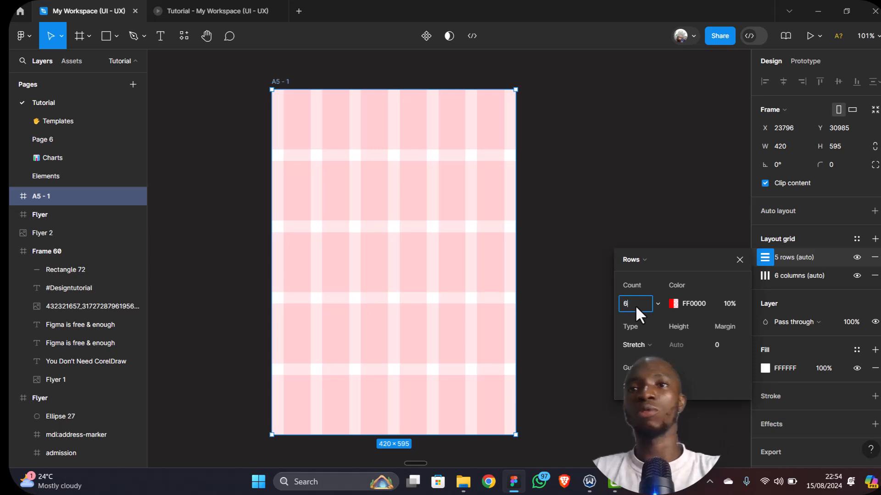
click(724, 347)
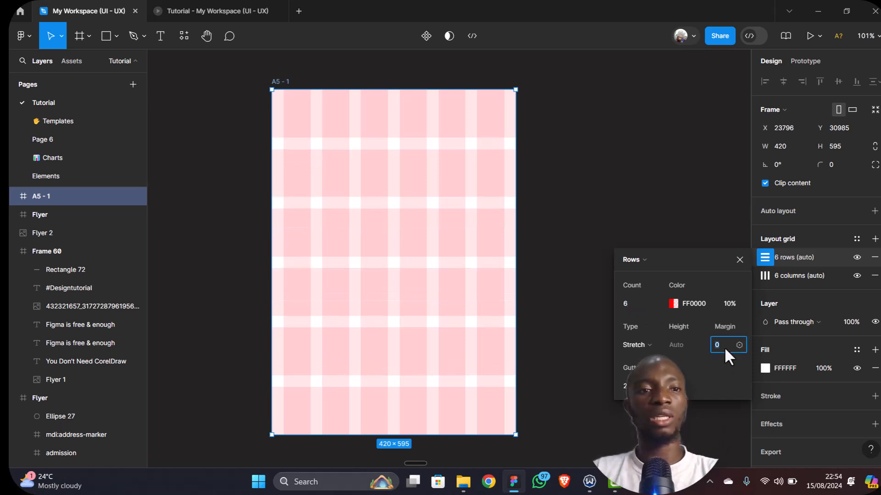
text(20)
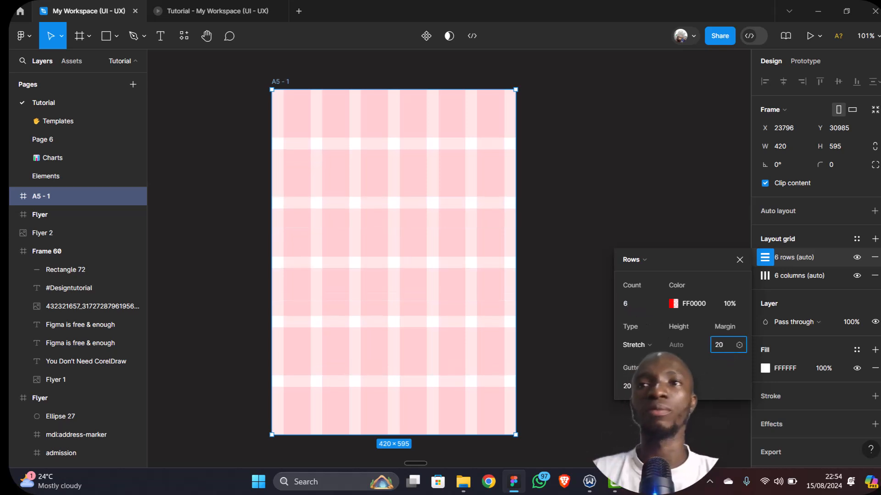
key(Return)
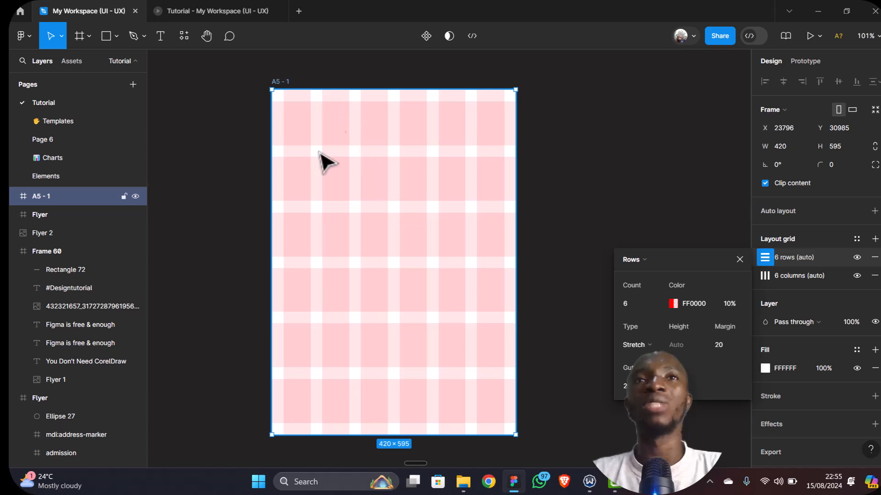
scroll(366, 188, up, 2)
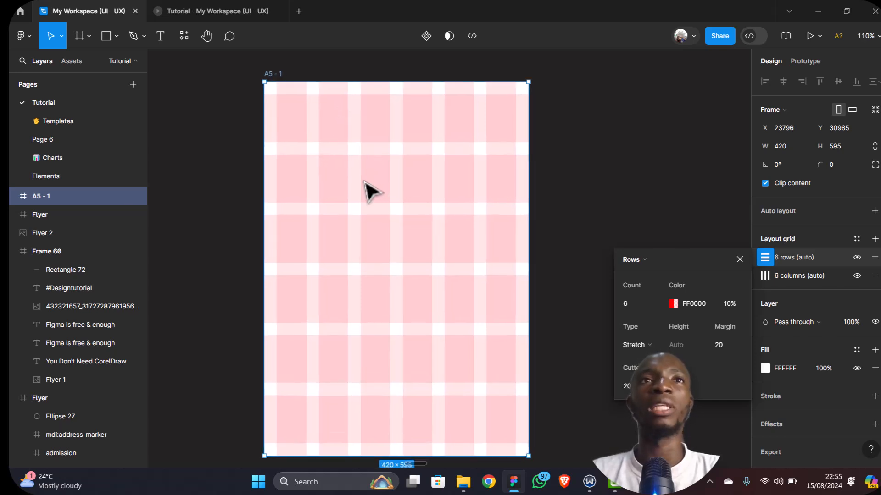
scroll(370, 190, up, 1)
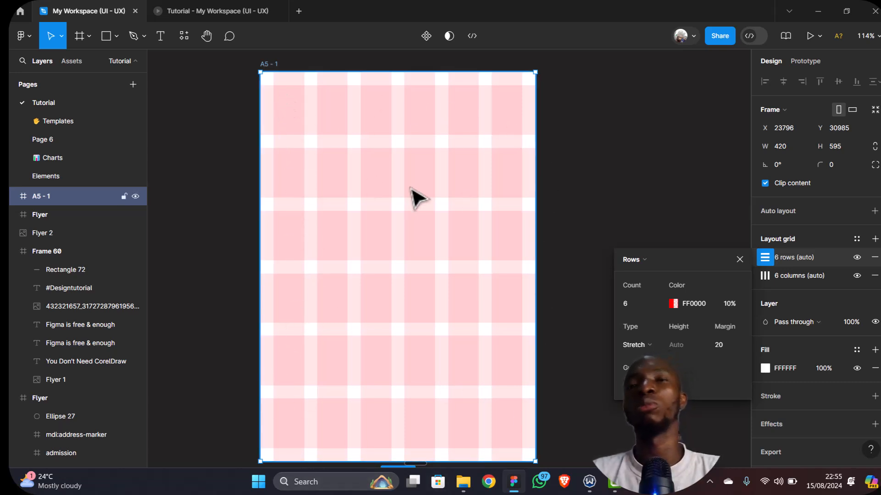
scroll(413, 197, down, 1)
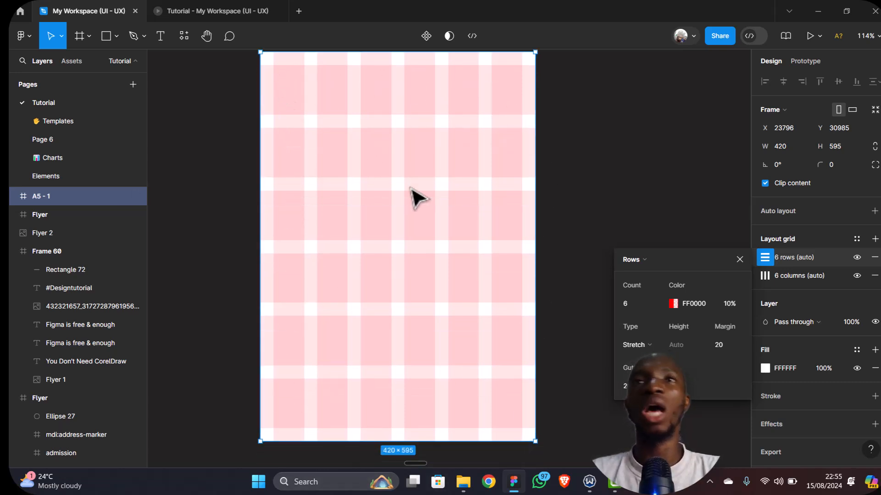
click(739, 259)
Draw a closed, curved ribbon shape about 146 × 355.5 with the Pen tool, from above the frame's upper edge down to a point
scroll(395, 213, down, 1)
scroll(491, 171, up, 2)
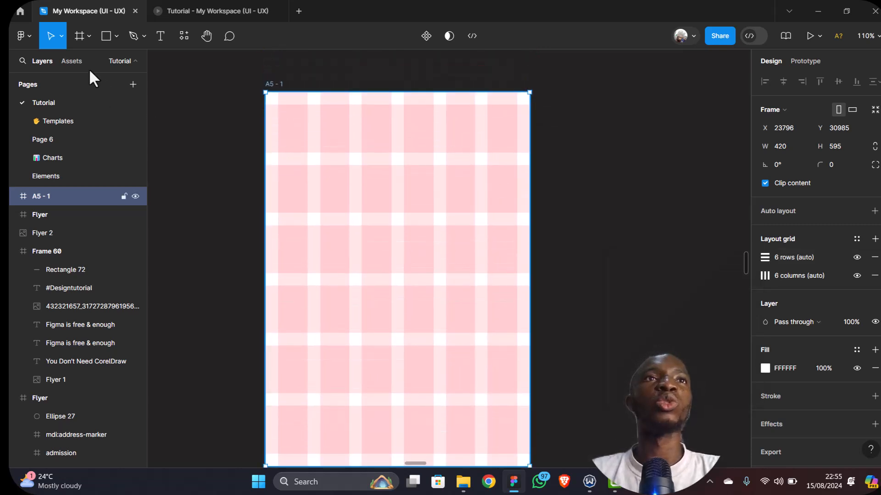
click(136, 33)
scroll(521, 235, up, 1)
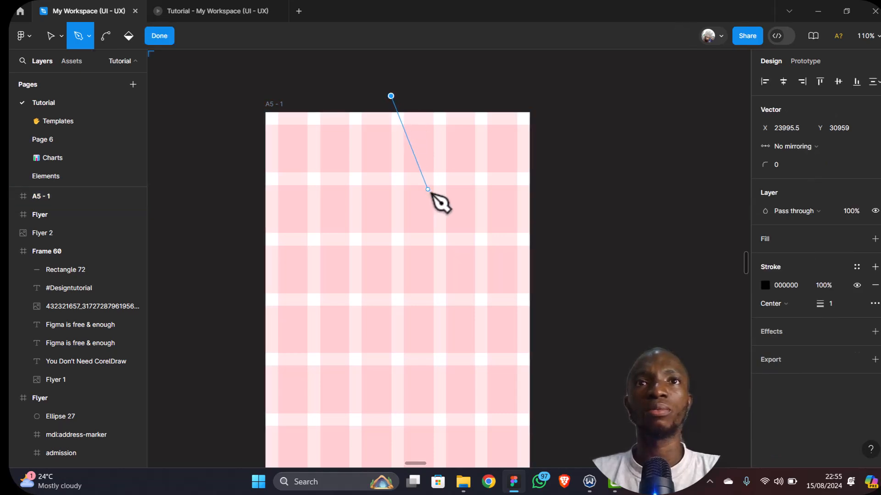
drag(431, 198, 414, 295)
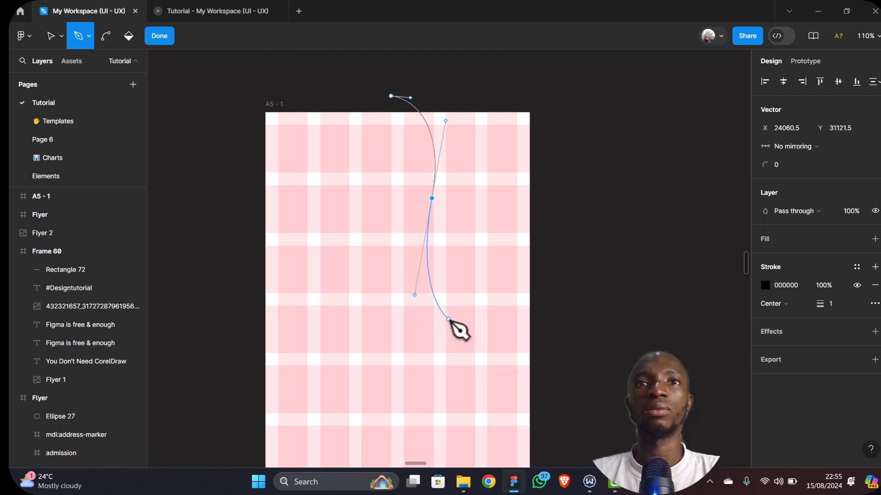
click(448, 320)
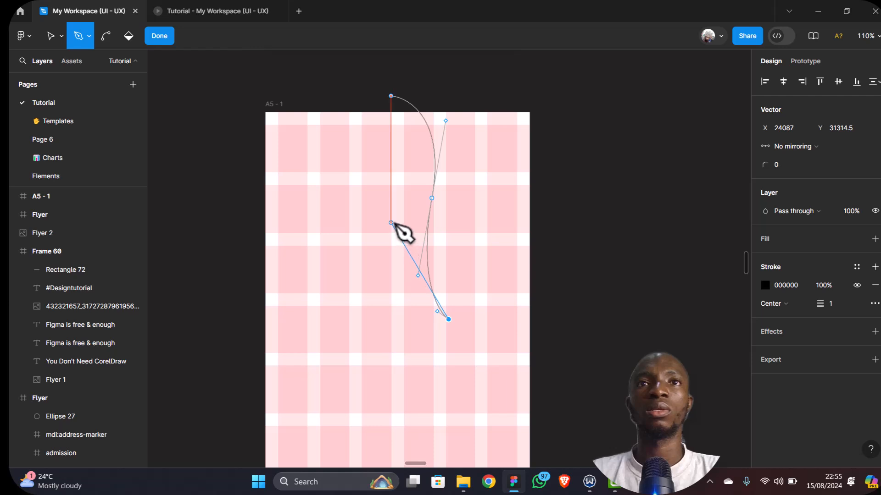
drag(391, 204, 393, 132)
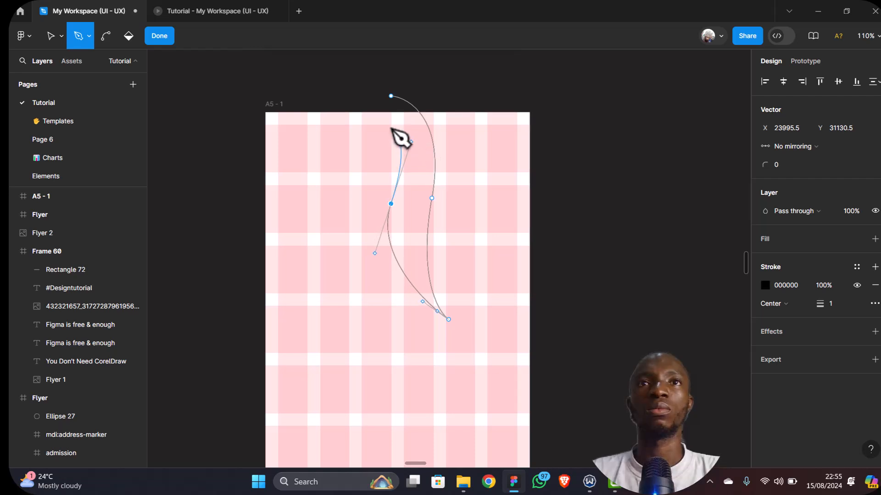
click(357, 106)
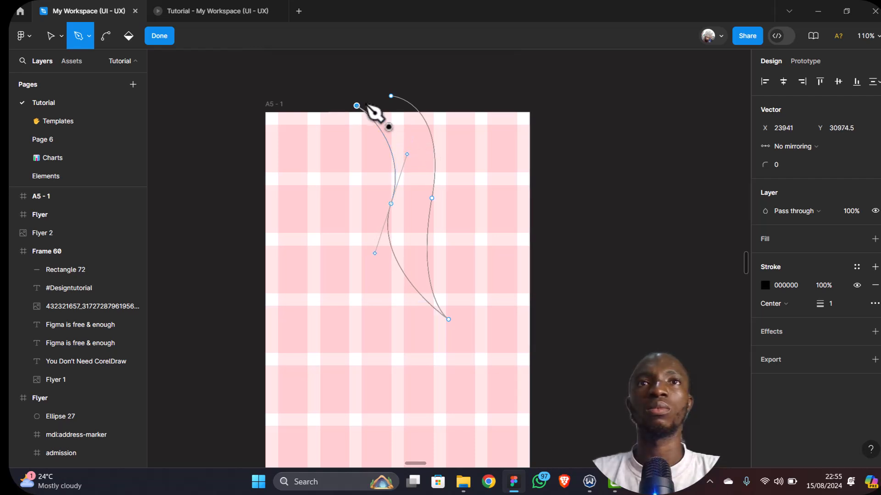
click(391, 97)
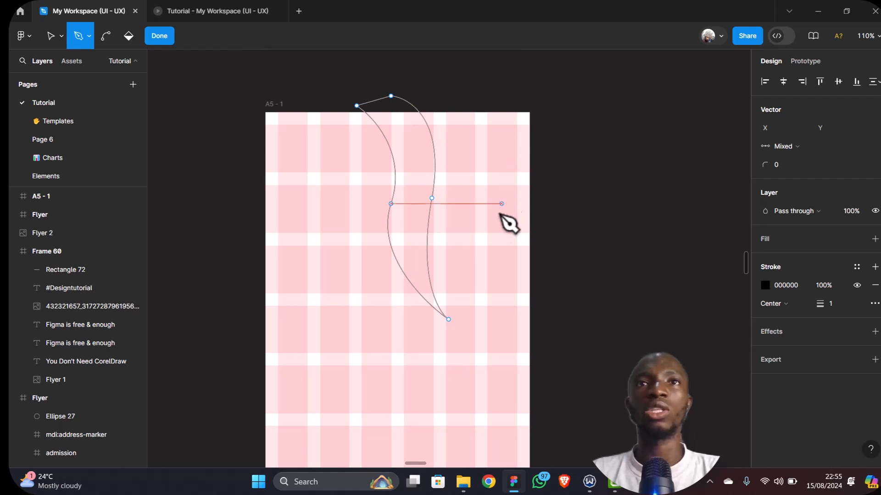
click(309, 186)
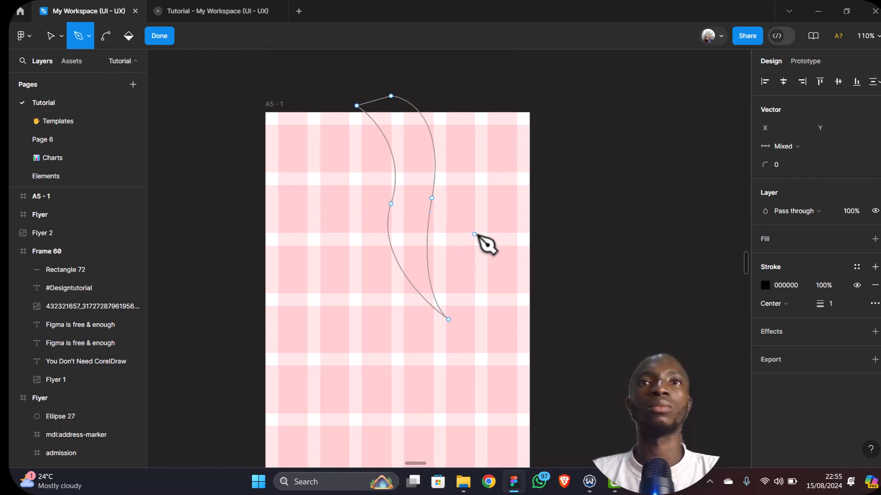
key(Escape)
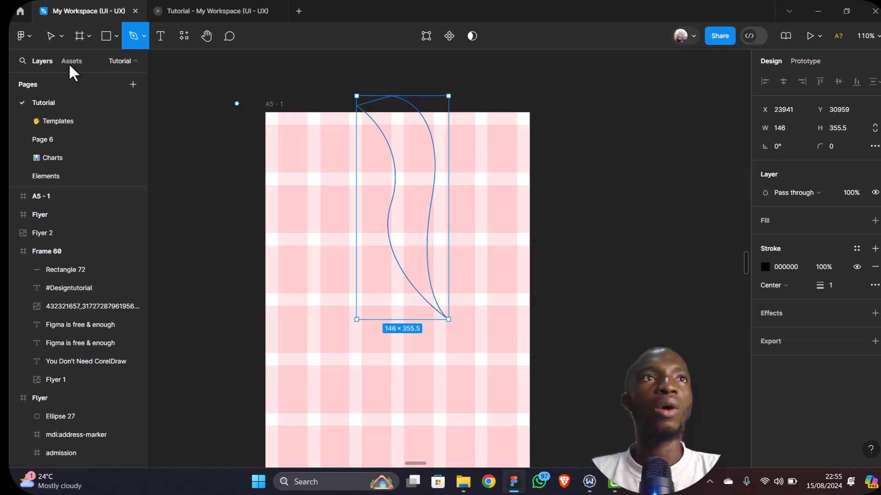
click(50, 36)
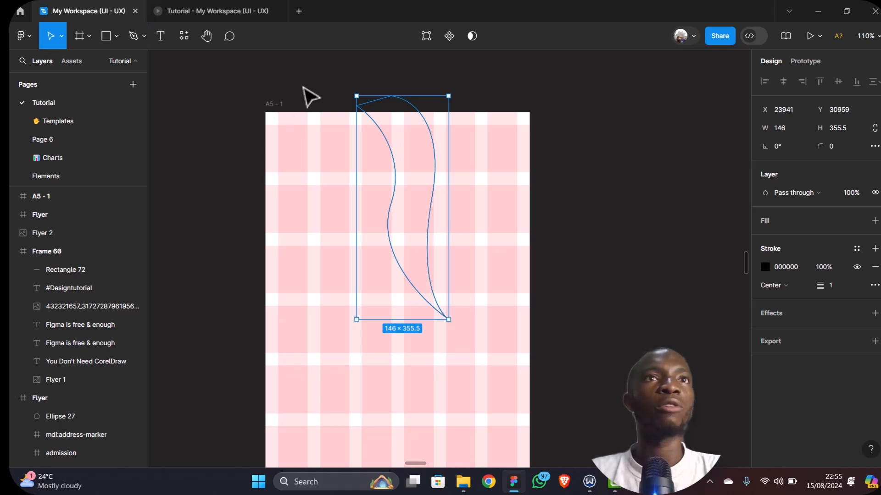
Change the A5 frame's fill to black, 000000
click(281, 112)
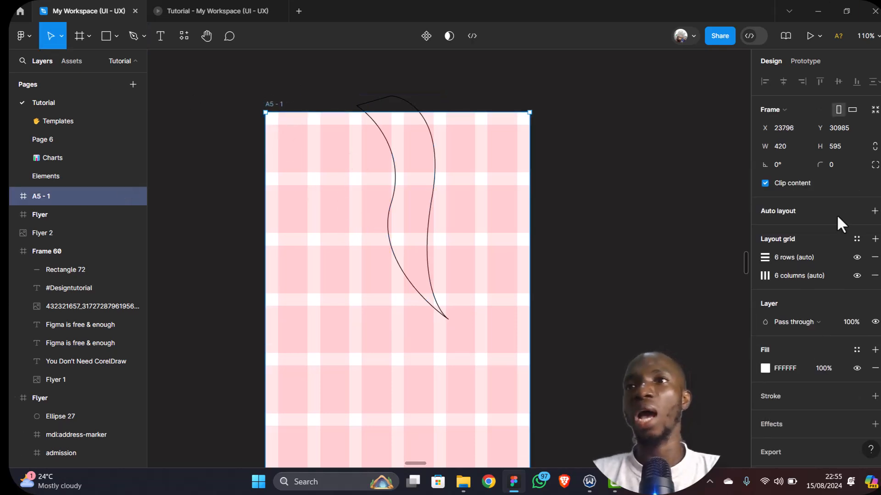
scroll(839, 219, down, 1)
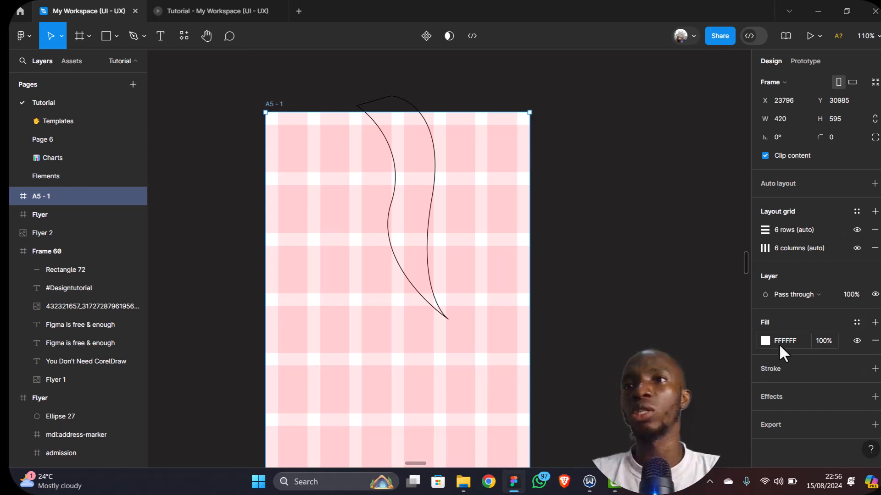
click(764, 342)
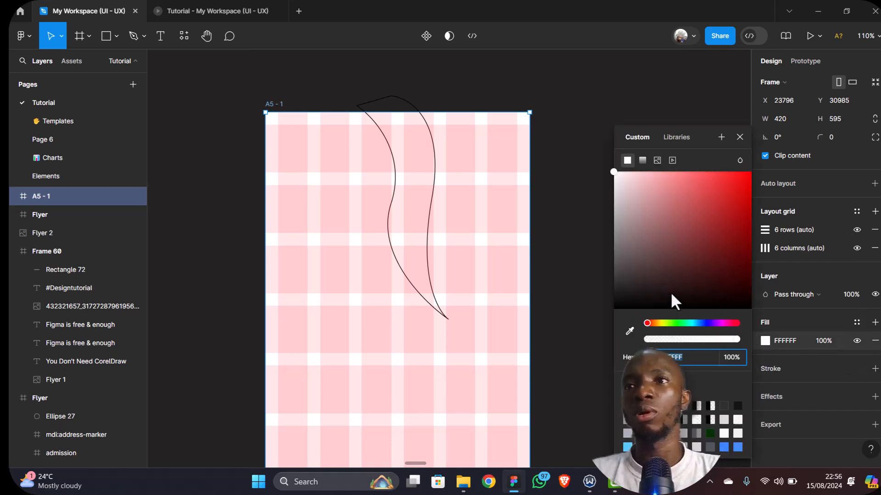
click(674, 305)
click(675, 310)
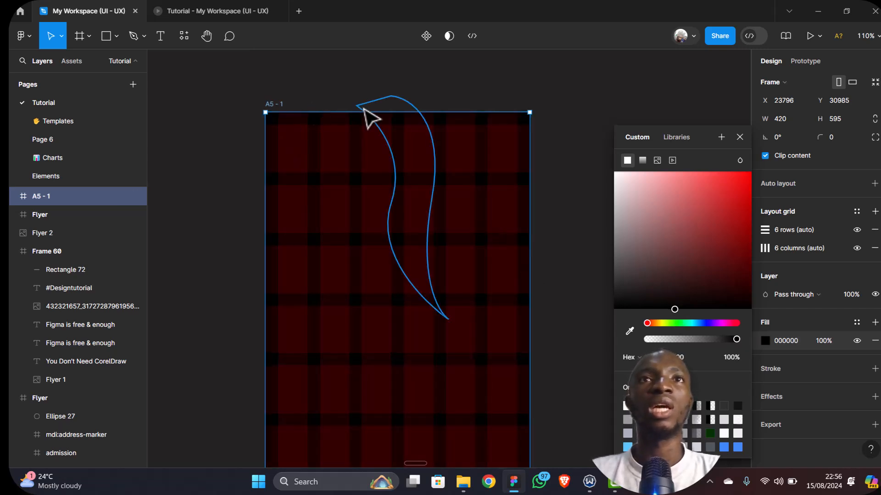
Give the curved ribbon shape a D9D9D9 fill and remove its black stroke
scroll(354, 157, up, 3)
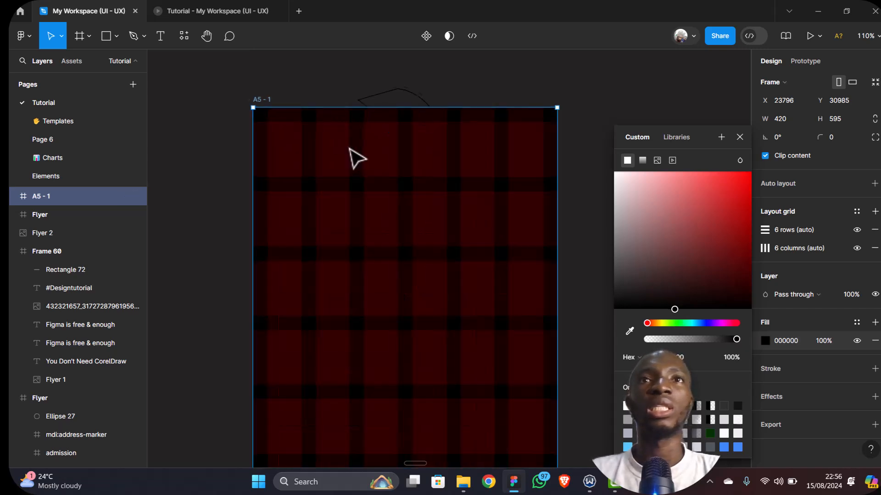
click(381, 96)
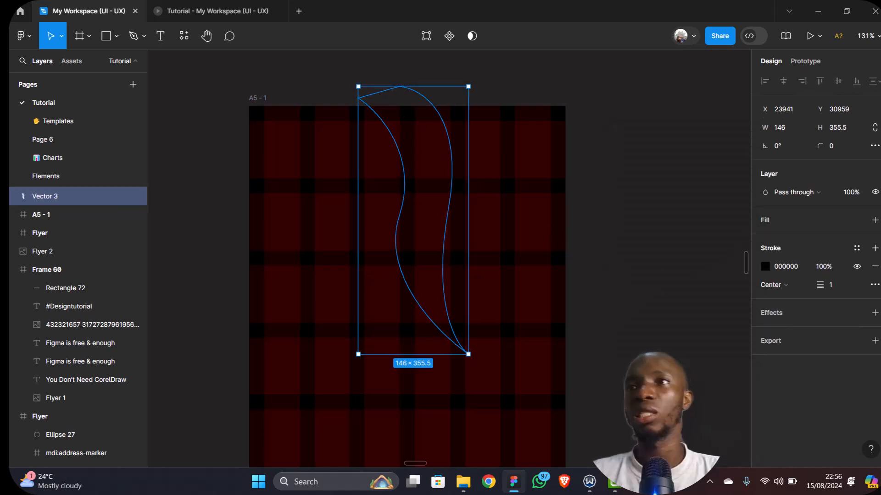
click(874, 221)
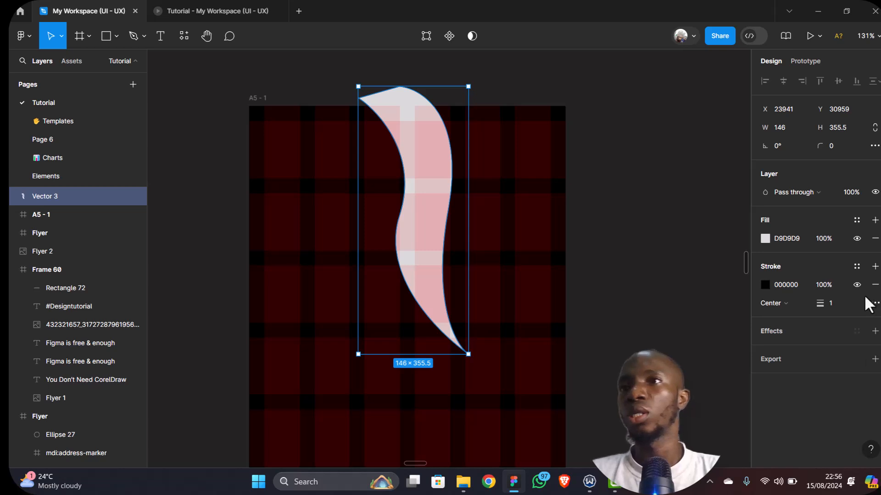
click(874, 285)
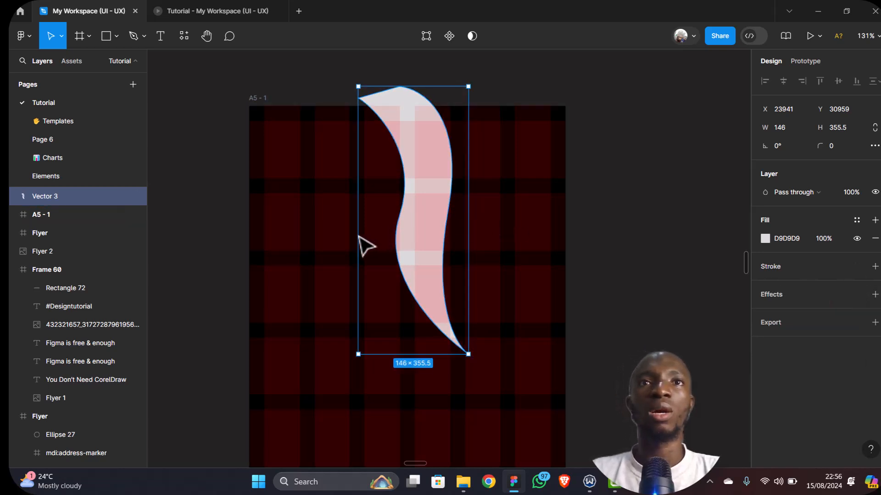
Shrink the ribbon shape to about 122 × 332 and move it down so it lies within the A5 frame
drag(356, 233, 370, 231)
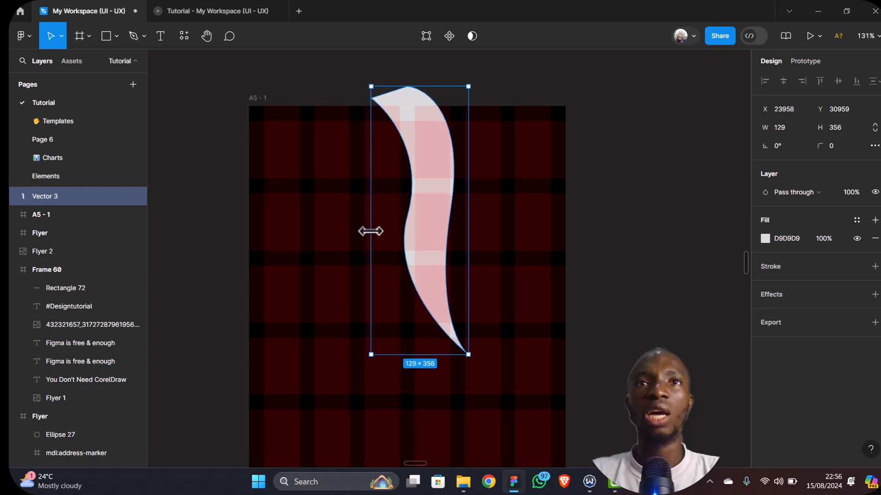
drag(472, 214, 463, 214)
drag(434, 354, 436, 335)
drag(425, 203, 419, 236)
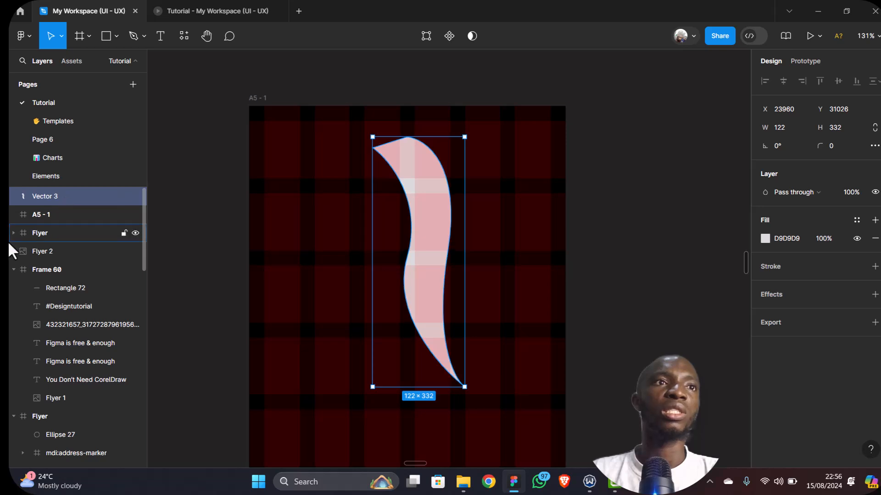
Collapse the expanded frames in the layer list and nest the ribbon vector inside the A5 frame
click(13, 270)
click(14, 288)
click(13, 306)
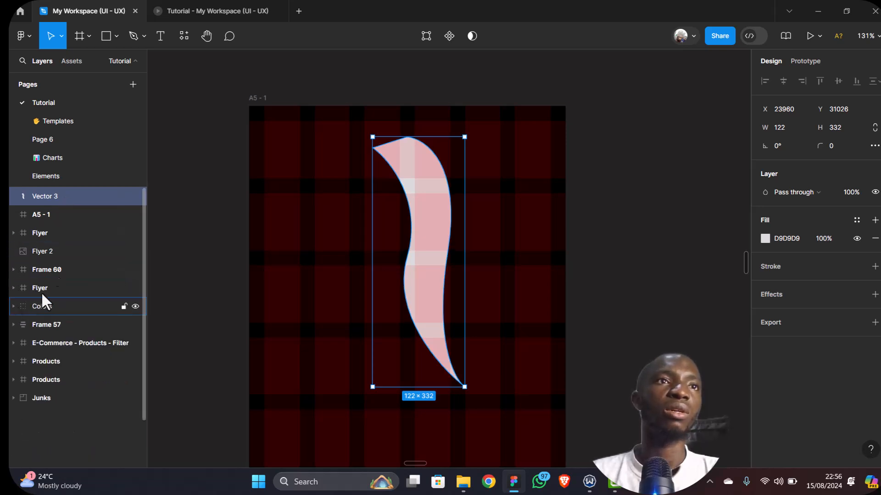
drag(64, 194, 64, 214)
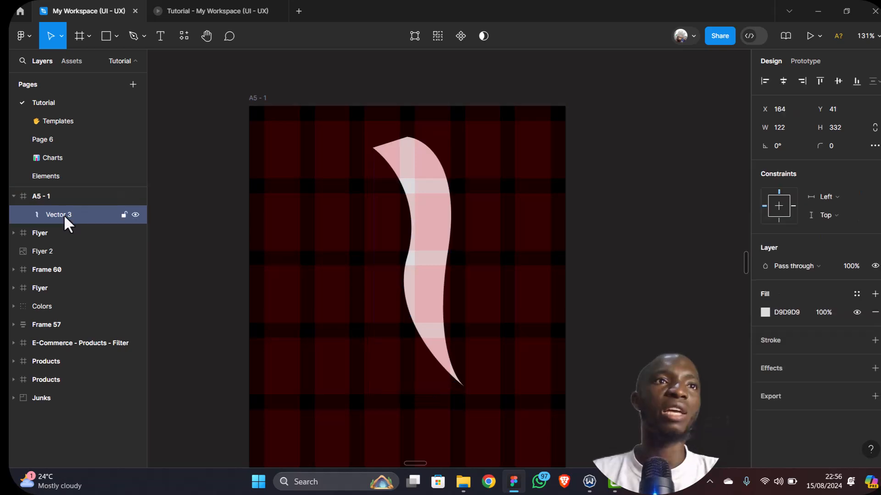
Rename the A5 frame as New Flyer
click(258, 98)
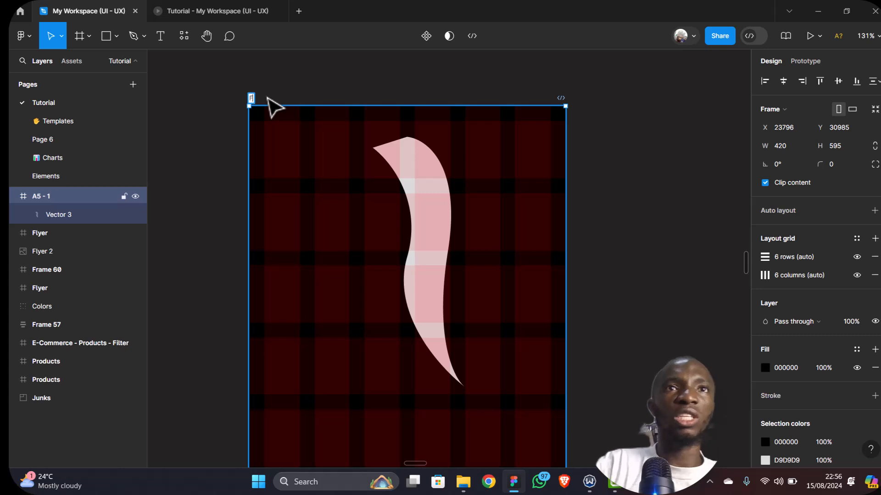
text(w Flyer)
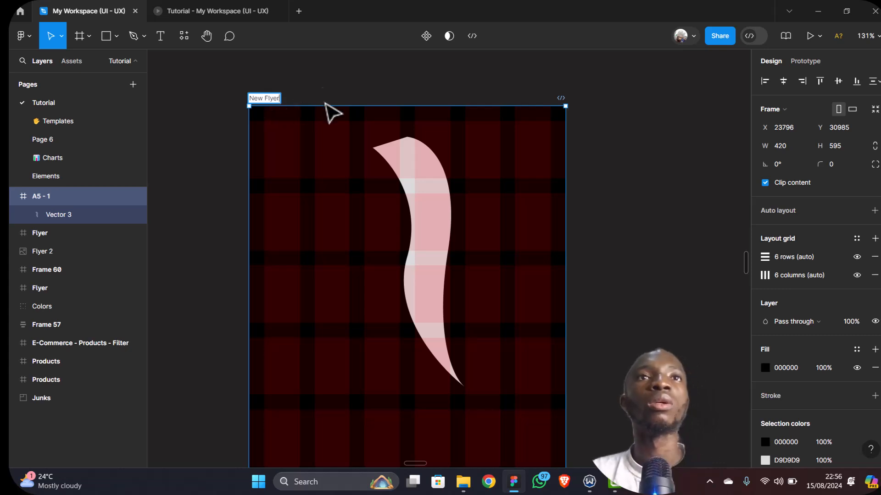
click(325, 104)
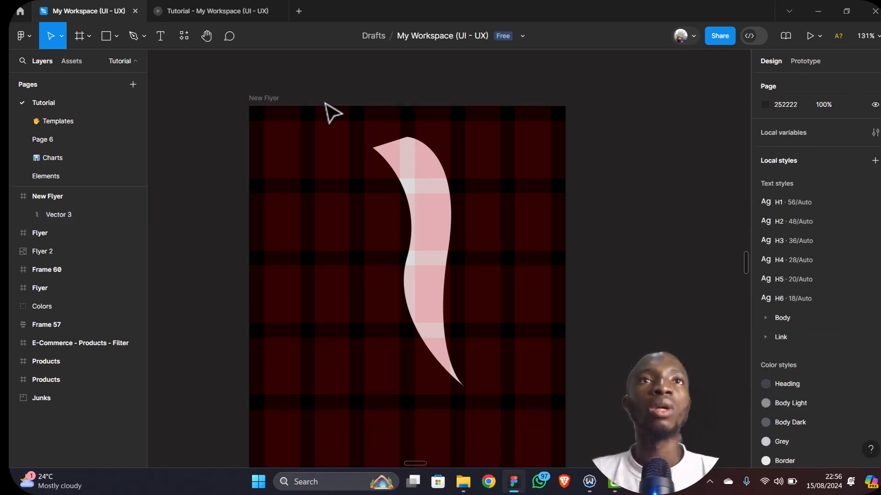
Resize the ribbon to about 110 × 312, rotate it about 4.67°, and move it so its top extends above the frame's upper edge
scroll(424, 251, down, 1)
click(428, 249)
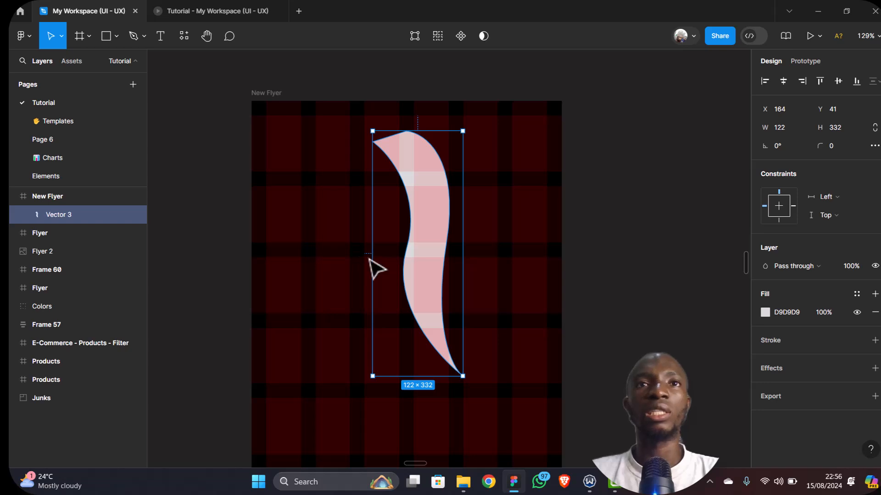
drag(375, 258, 381, 257)
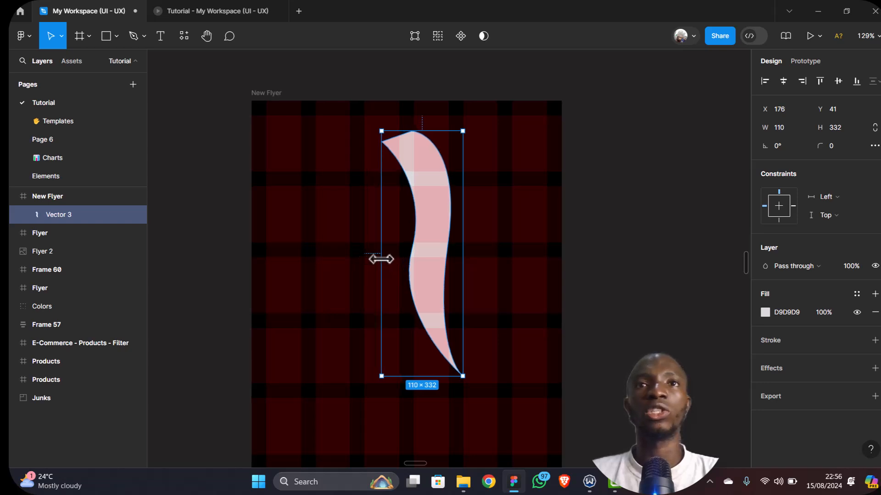
drag(450, 376, 450, 354)
drag(436, 256, 416, 211)
drag(438, 313, 448, 310)
drag(412, 234, 423, 256)
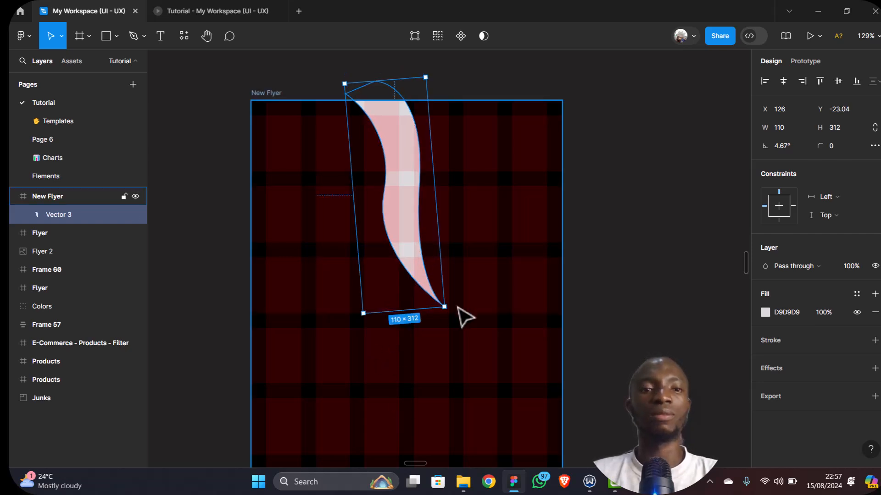
Duplicate the ribbon and shift the copy slightly left to about X 117, keeping Y at -23.04
key(ctrl+d)
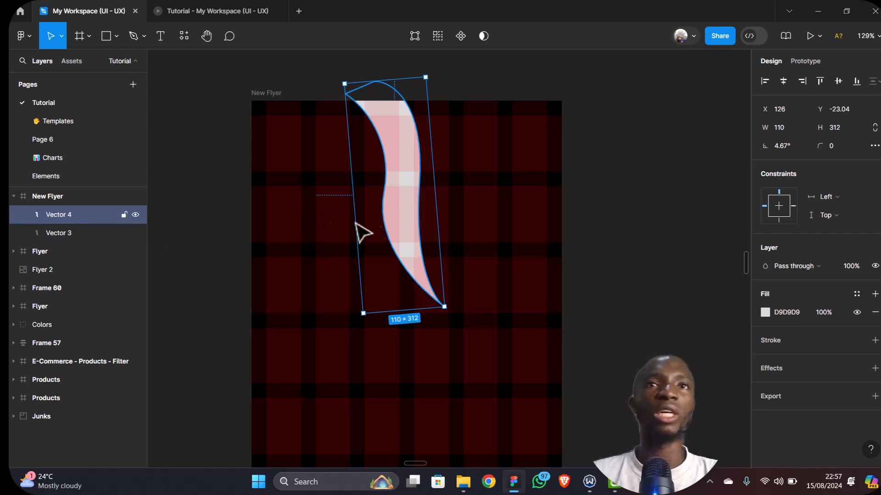
drag(403, 224, 407, 234)
scroll(488, 271, up, 1)
scroll(462, 295, down, 3)
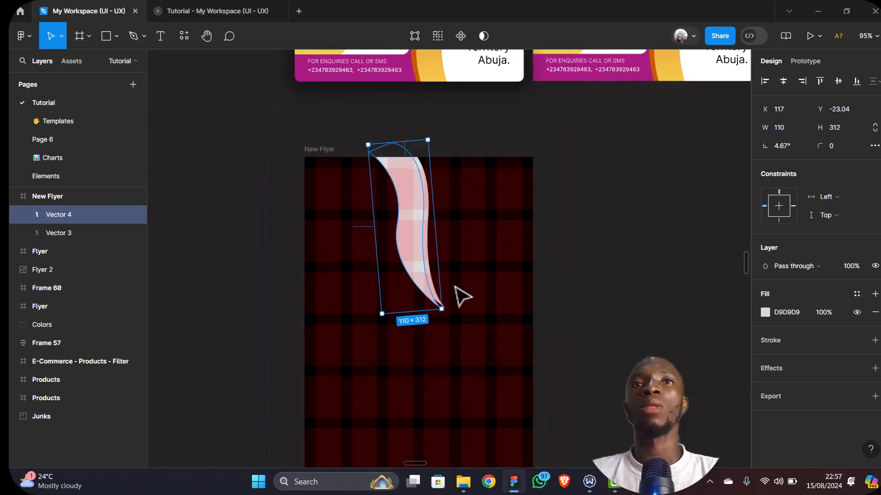
Move the Colors swatch group from beside the finished flyers to the empty area just right of the New Flyer frame
click(55, 234)
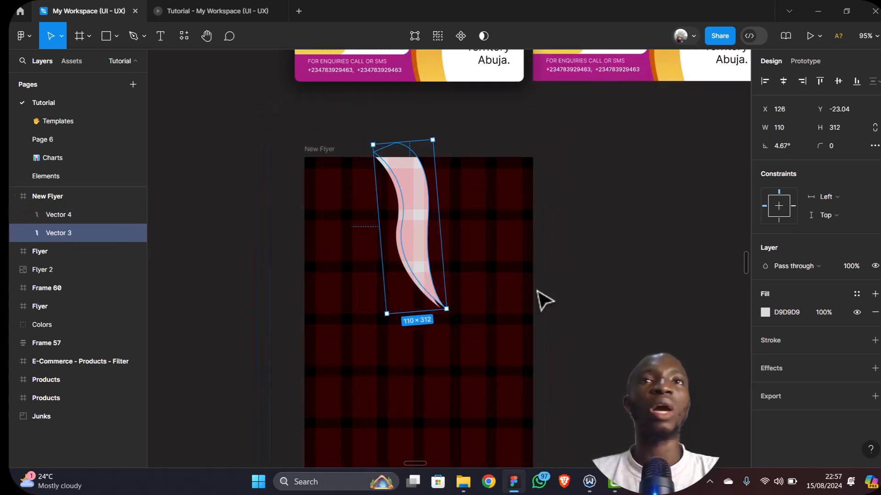
scroll(544, 300, up, 3)
scroll(474, 296, down, 1)
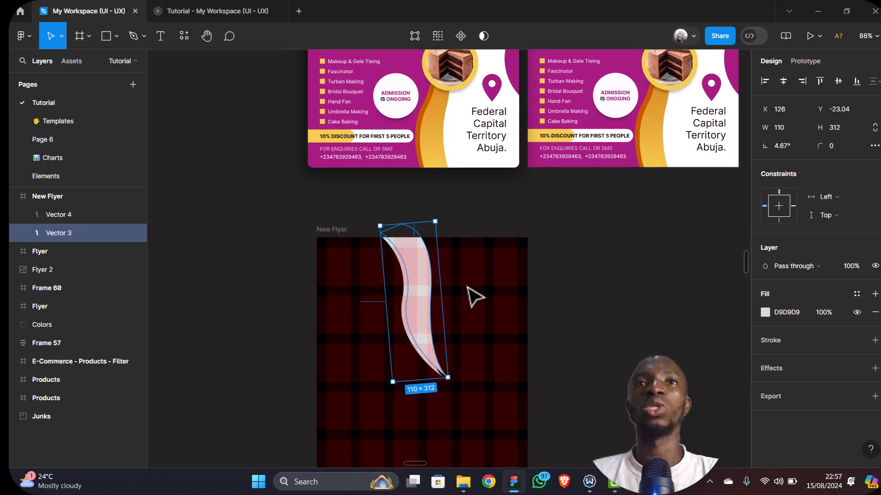
scroll(474, 295, down, 3)
scroll(459, 246, up, 2)
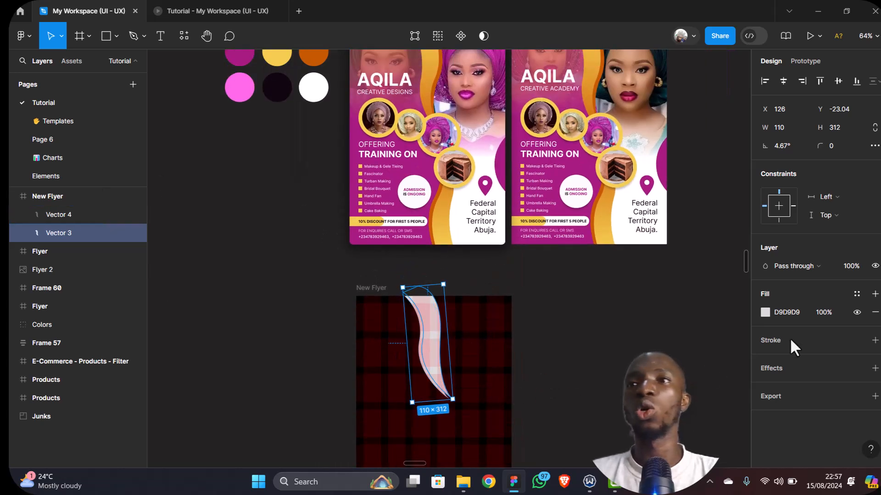
scroll(516, 275, up, 1)
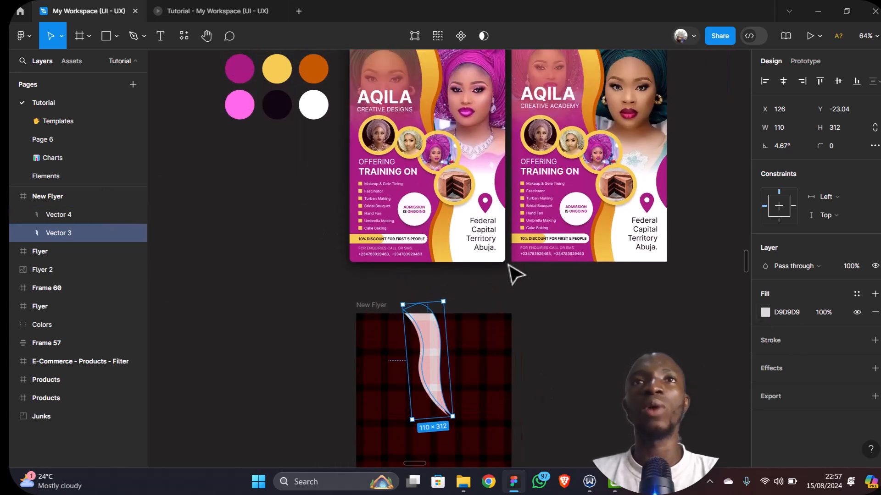
scroll(467, 356, up, 1)
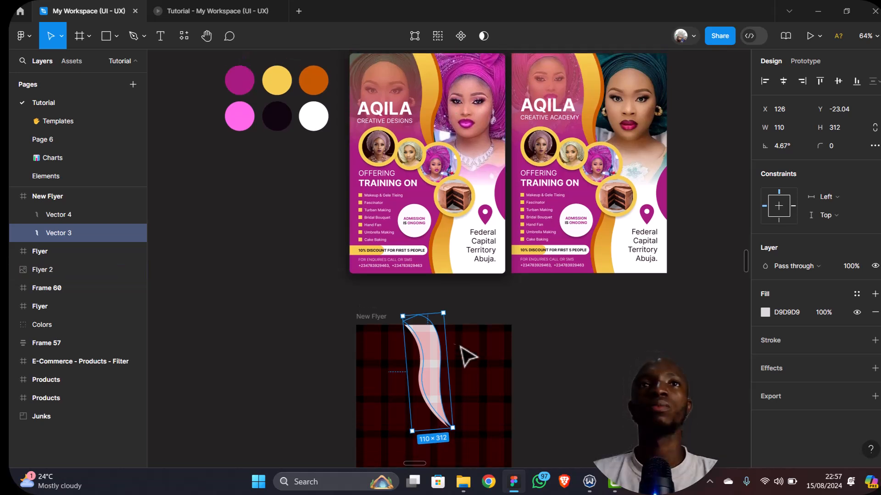
click(313, 97)
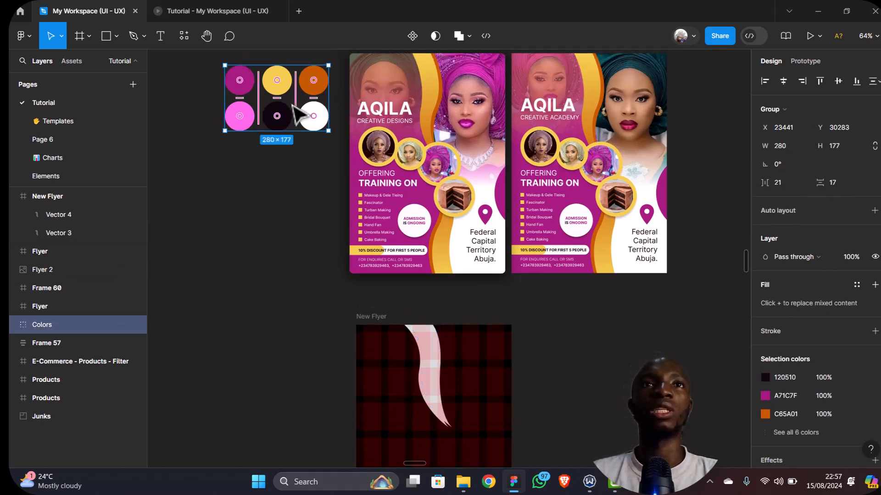
drag(286, 100, 587, 355)
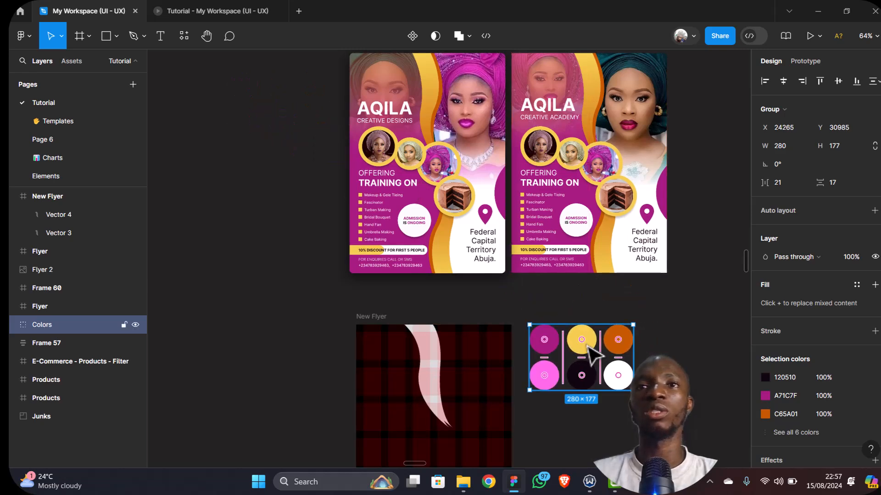
Fill the original ribbon behind the copy with the orange C65A01 sampled from the color swatches
scroll(579, 356, down, 2)
scroll(472, 360, down, 3)
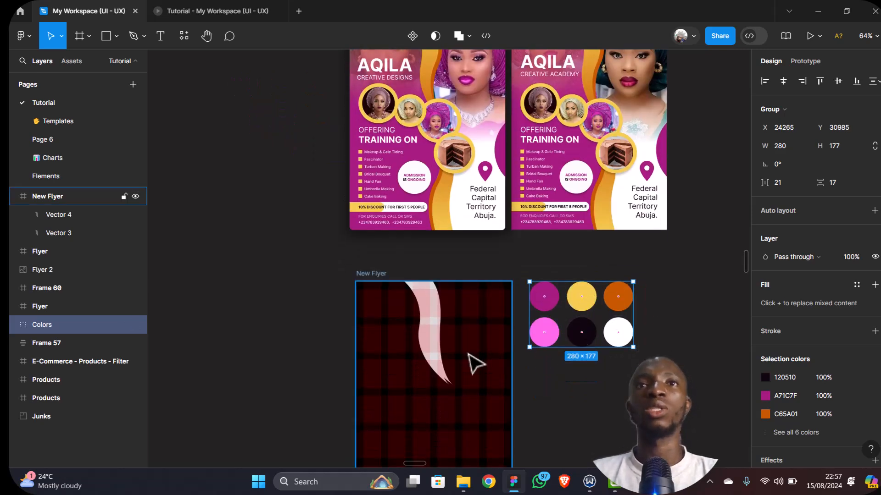
scroll(440, 383, up, 6)
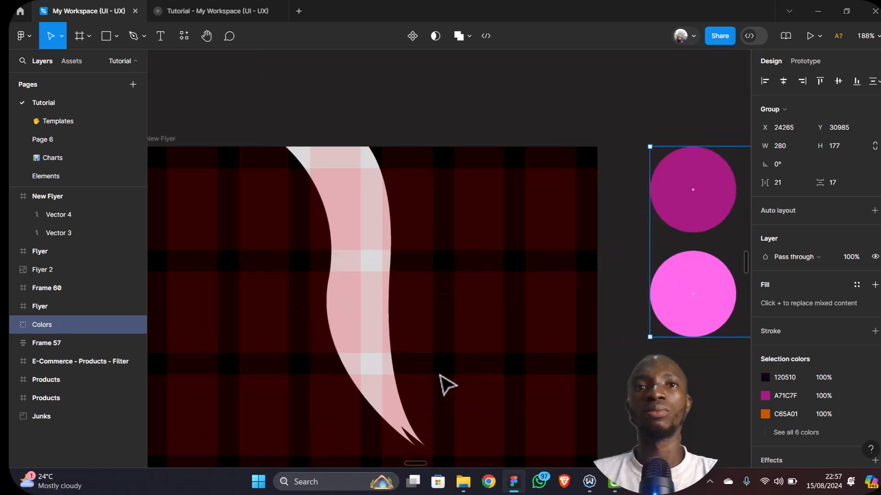
click(412, 420)
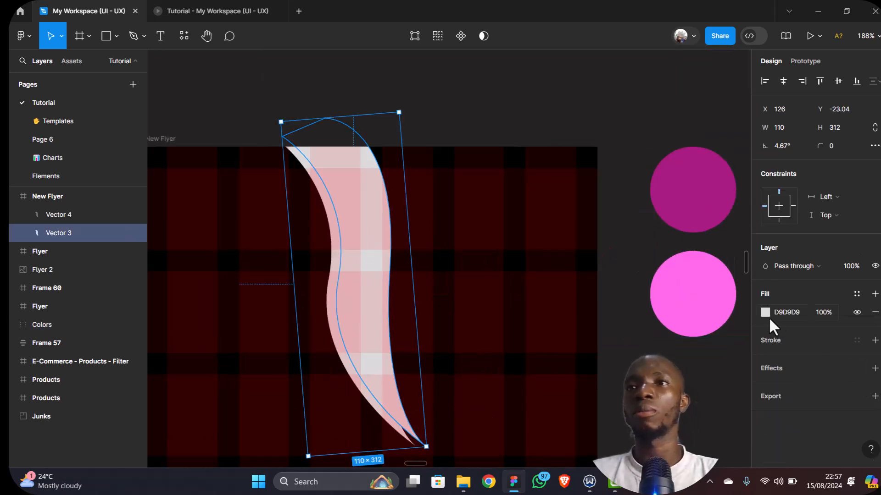
click(764, 313)
scroll(478, 322, down, 5)
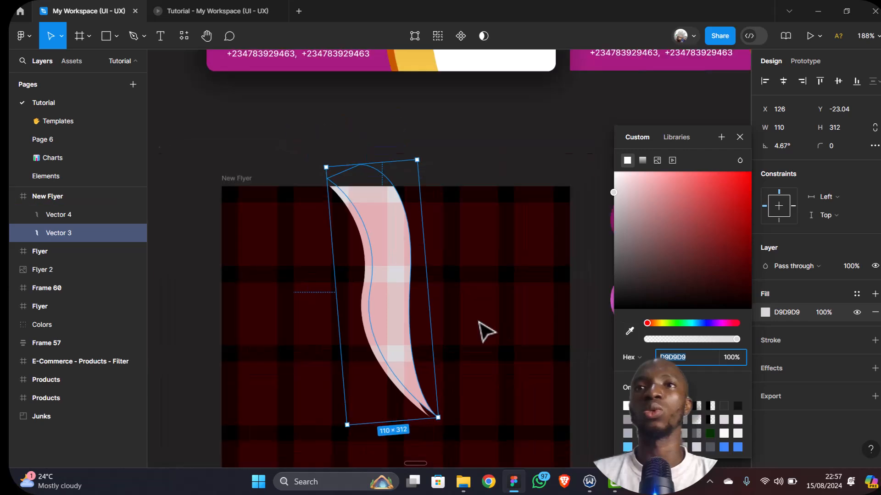
scroll(486, 331, down, 2)
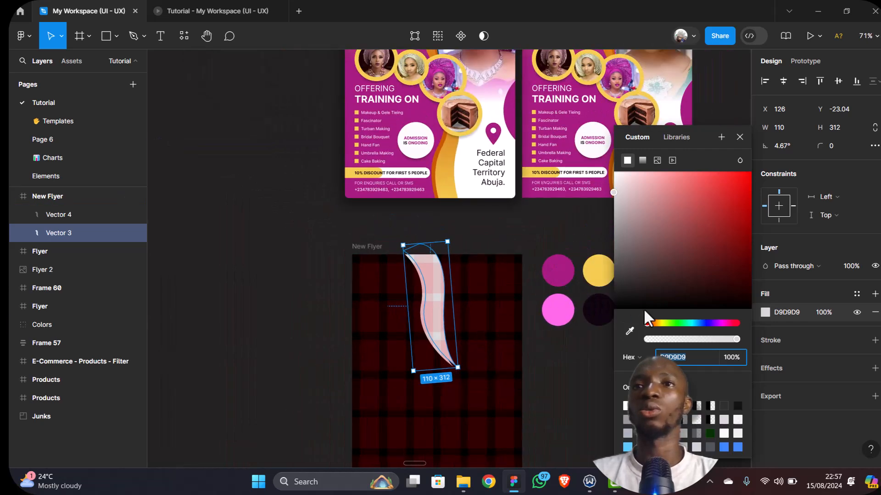
drag(702, 131, 761, 151)
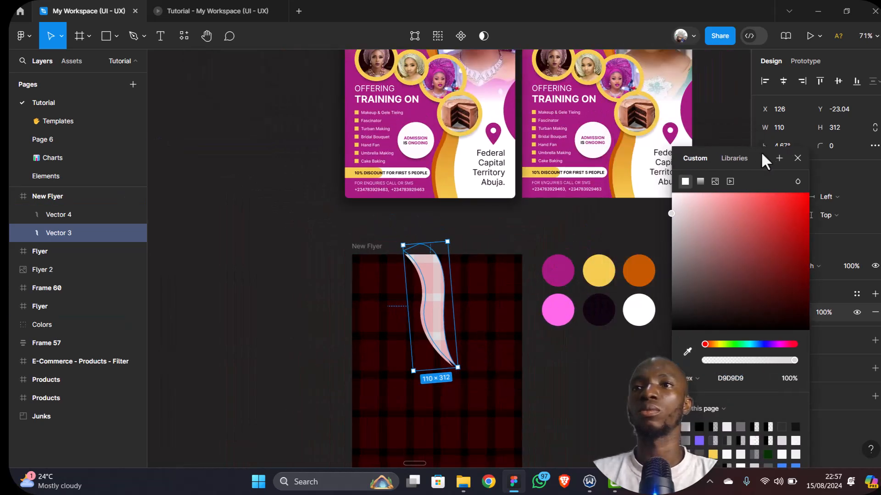
click(685, 349)
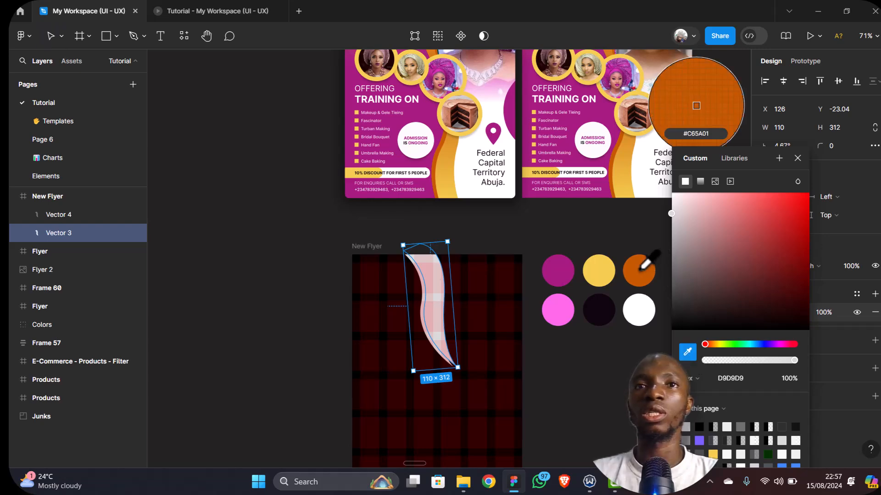
click(638, 271)
scroll(428, 326, down, 1)
scroll(431, 331, up, 2)
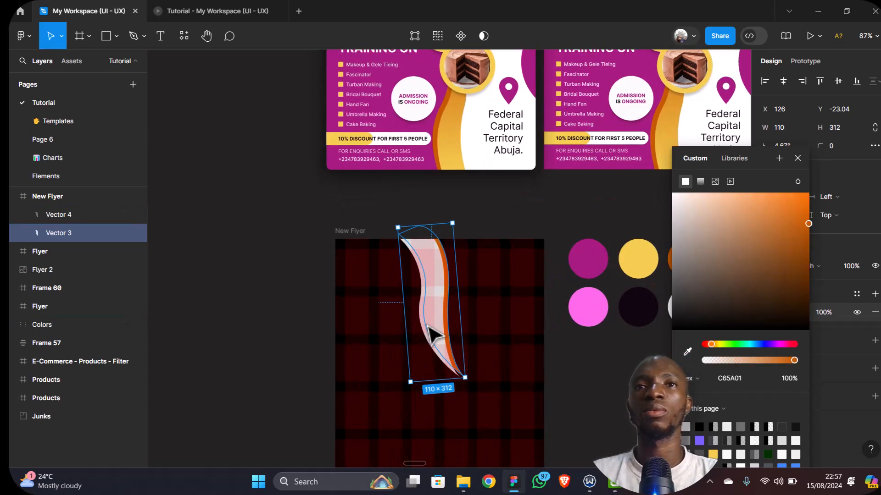
Fill the front ribbon copy with the yellow F4CE4F sampled from the color swatches
click(436, 324)
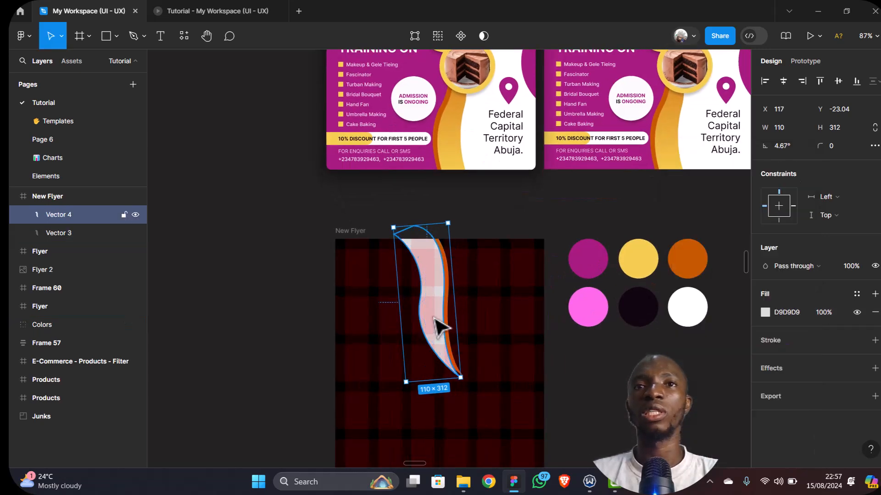
click(765, 310)
drag(703, 138, 771, 160)
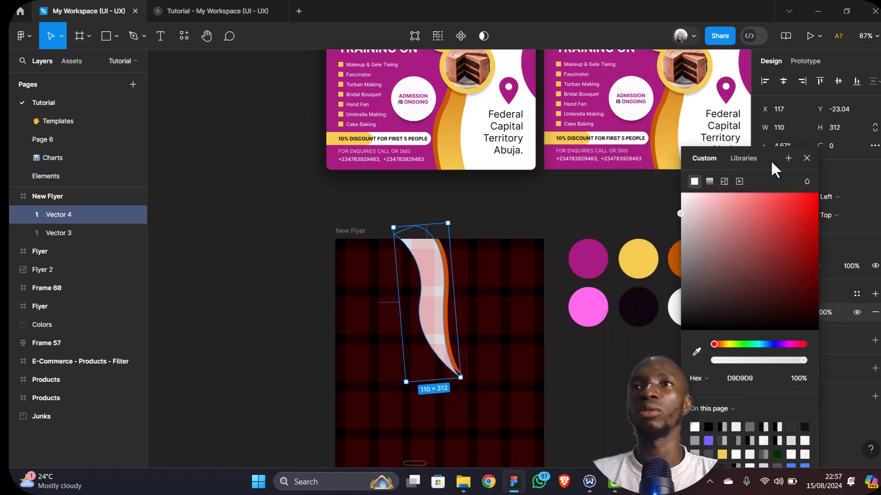
key(i)
click(640, 258)
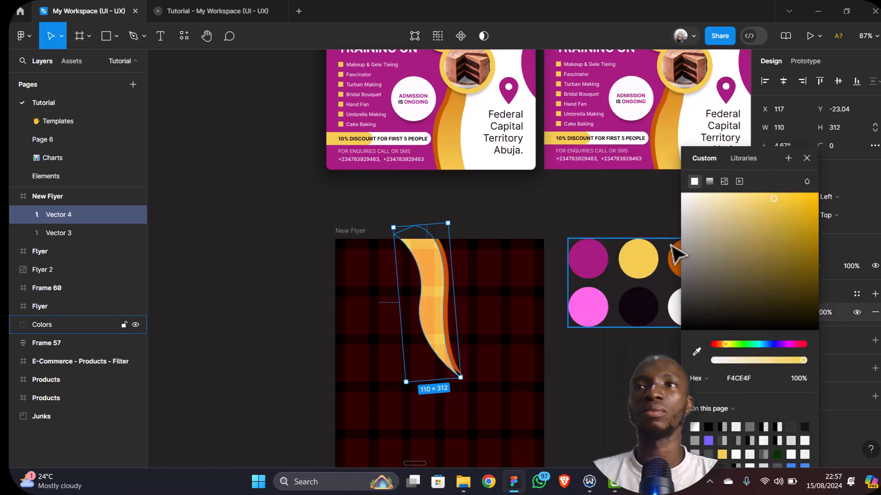
click(806, 158)
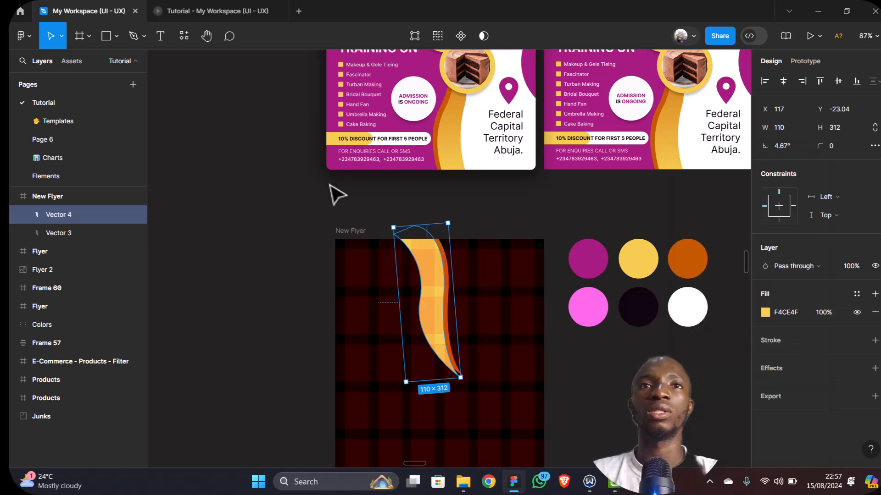
Change the New Flyer frame's fill to white FFFFFF
click(351, 231)
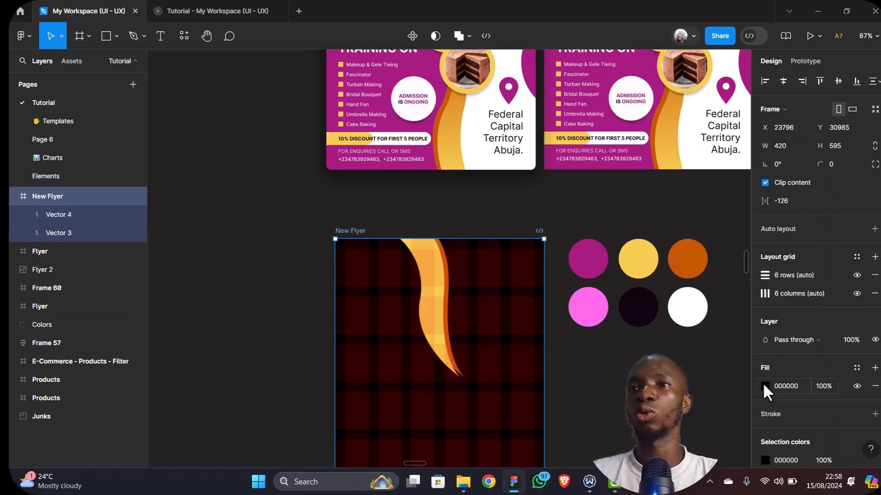
click(764, 384)
click(626, 188)
drag(556, 156, 370, 157)
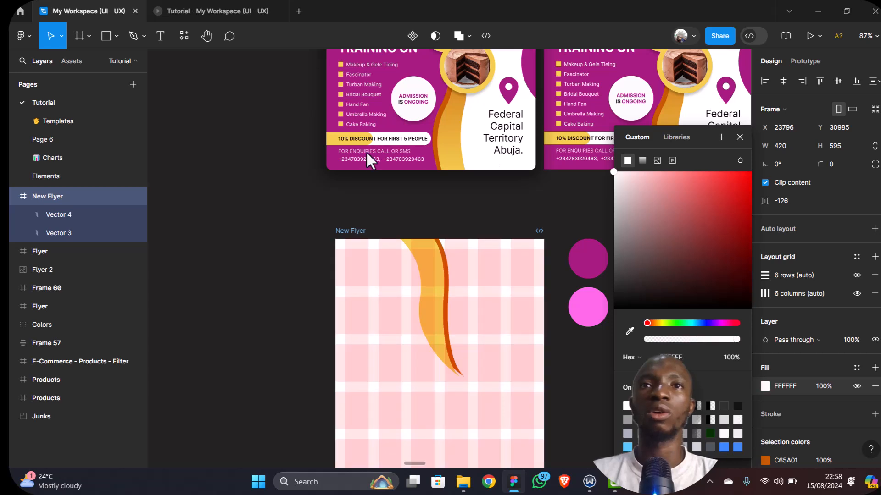
Edit the yellow ribbon's vector path so its lower tip meets the orange ribbon's tip at X 260, Y 278
scroll(399, 320, down, 1)
scroll(459, 316, down, 2)
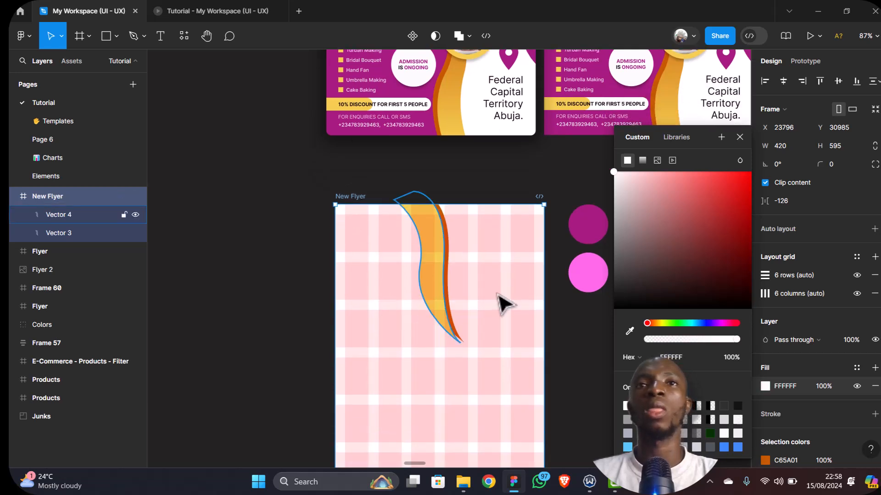
scroll(491, 308, up, 4)
scroll(468, 315, up, 2)
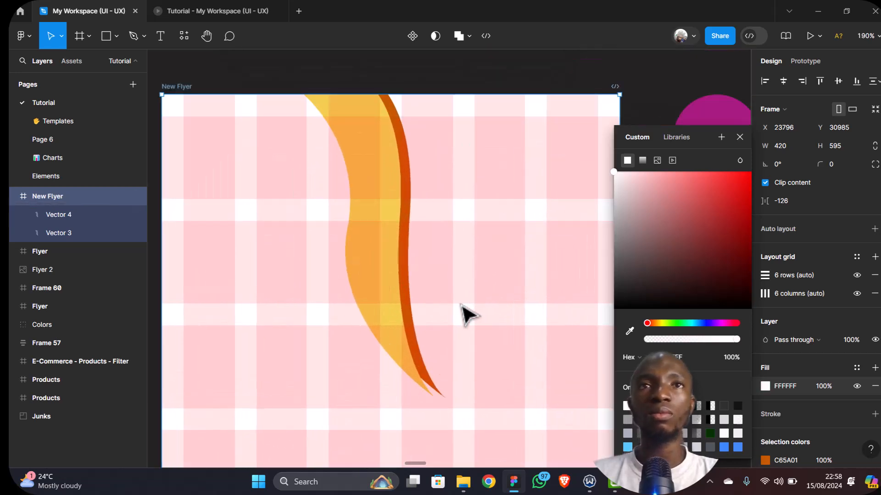
click(389, 315)
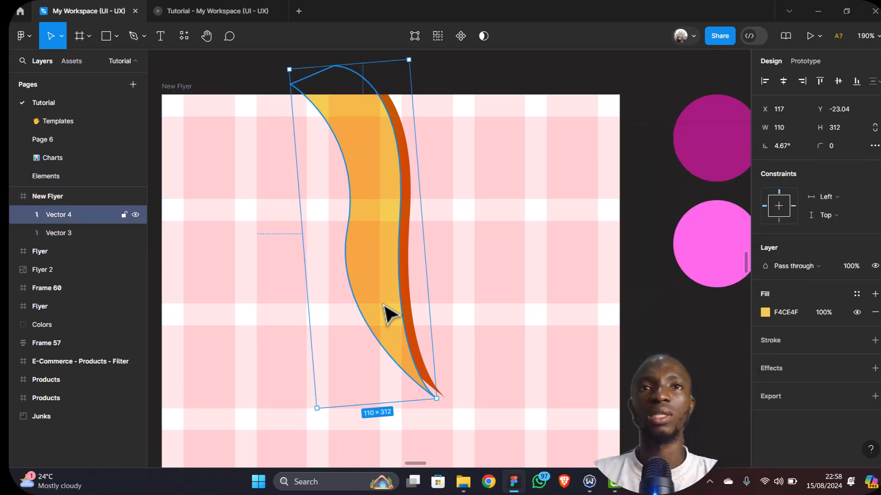
double_click(388, 315)
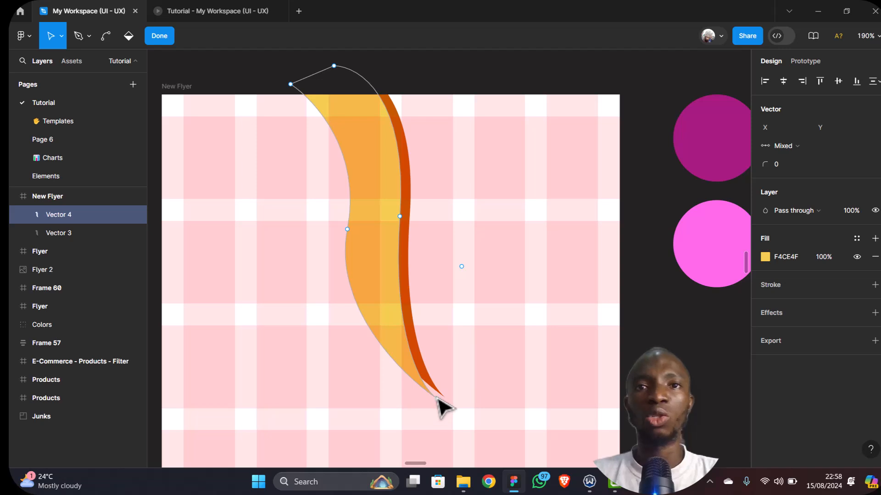
scroll(435, 404, down, 1)
scroll(436, 400, up, 5)
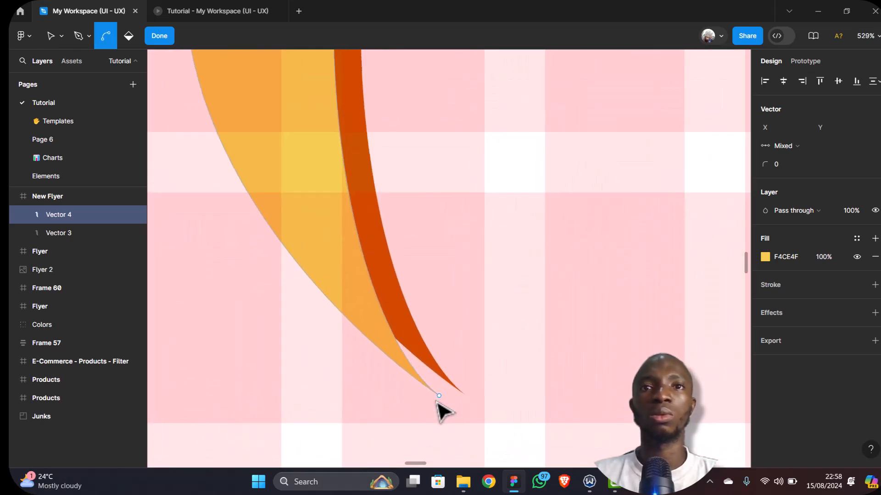
drag(439, 397, 464, 395)
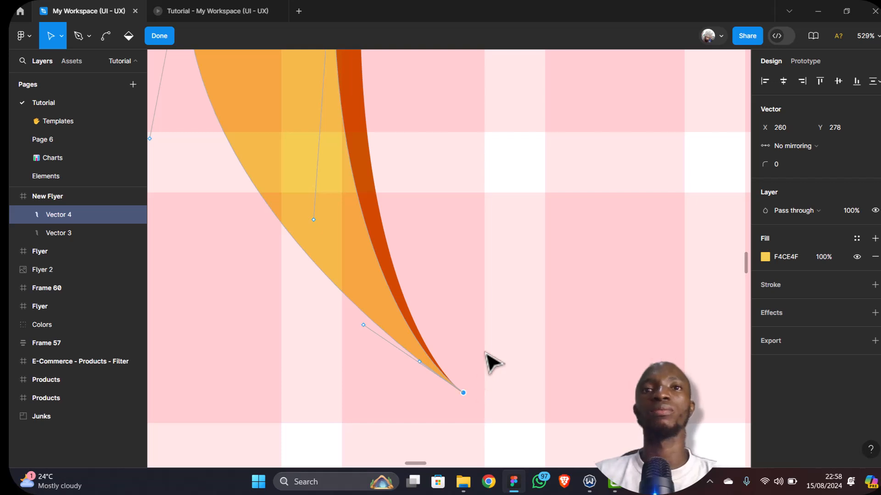
key(Escape)
Give the yellow ribbon a linear gradient fill from F4CE4F to the orange C65A01 sampled from the ribbon behind it
scroll(487, 362, down, 5)
scroll(486, 354, down, 5)
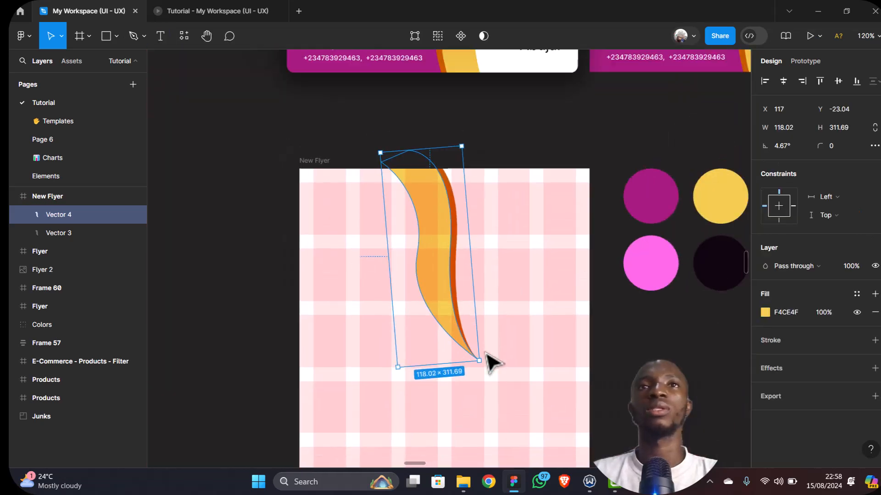
scroll(486, 354, up, 4)
scroll(485, 345, up, 1)
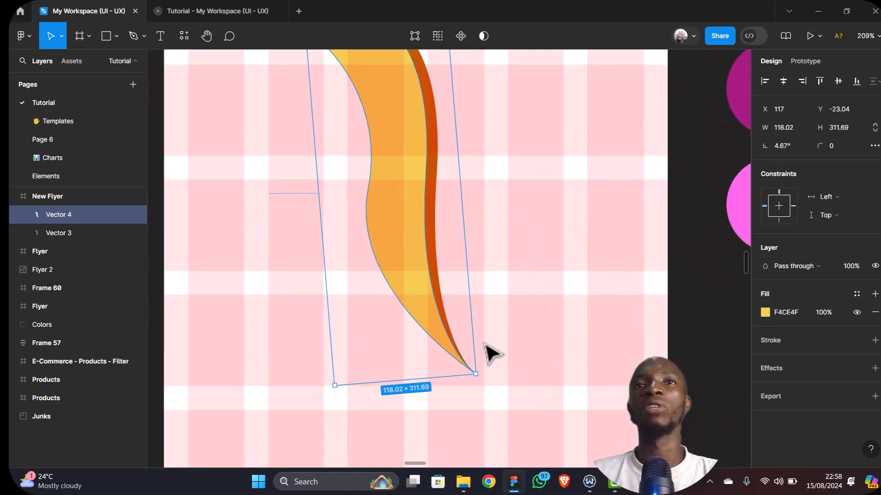
click(764, 314)
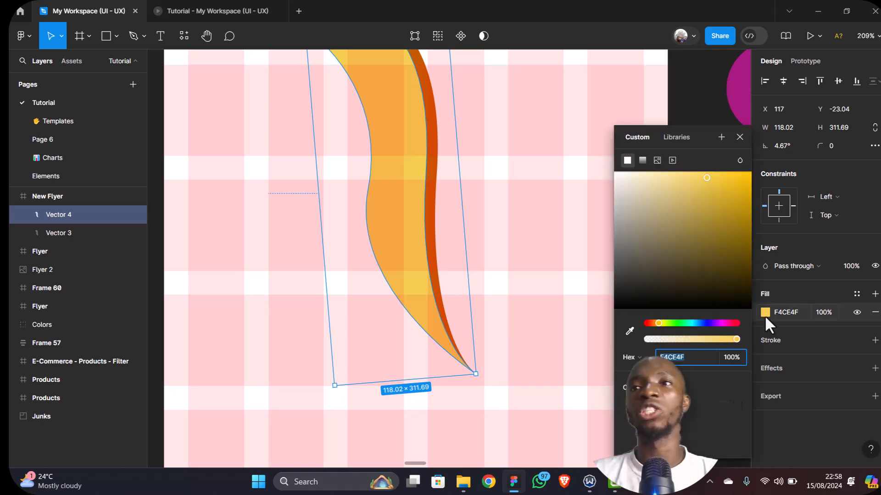
click(642, 159)
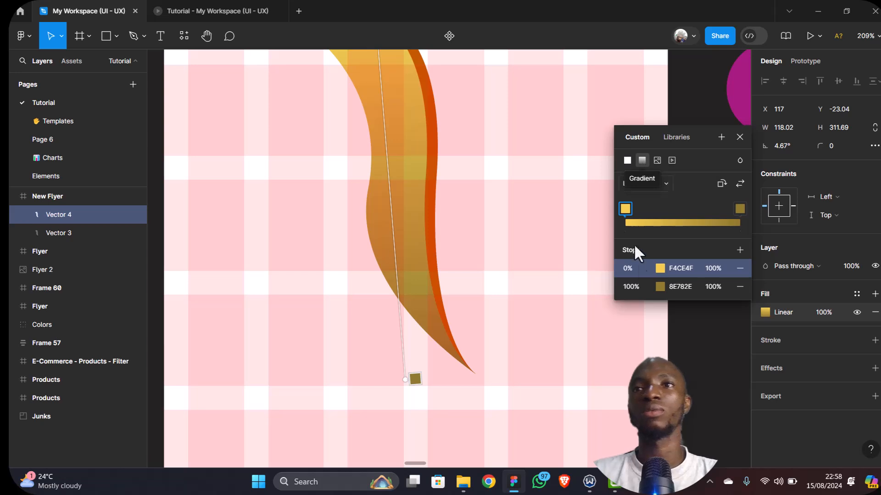
click(661, 287)
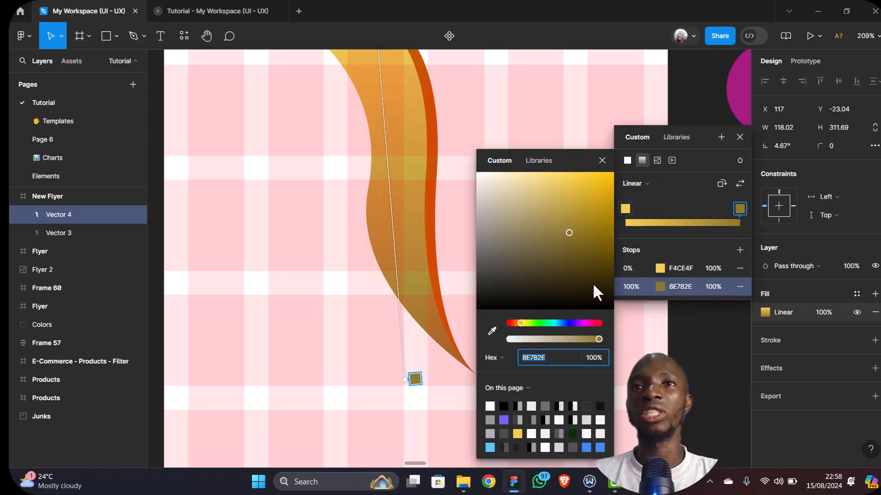
click(491, 331)
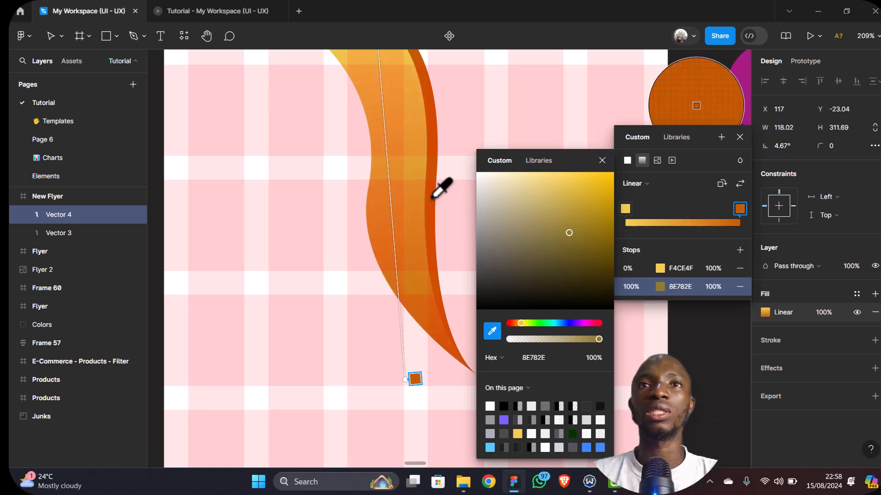
click(432, 198)
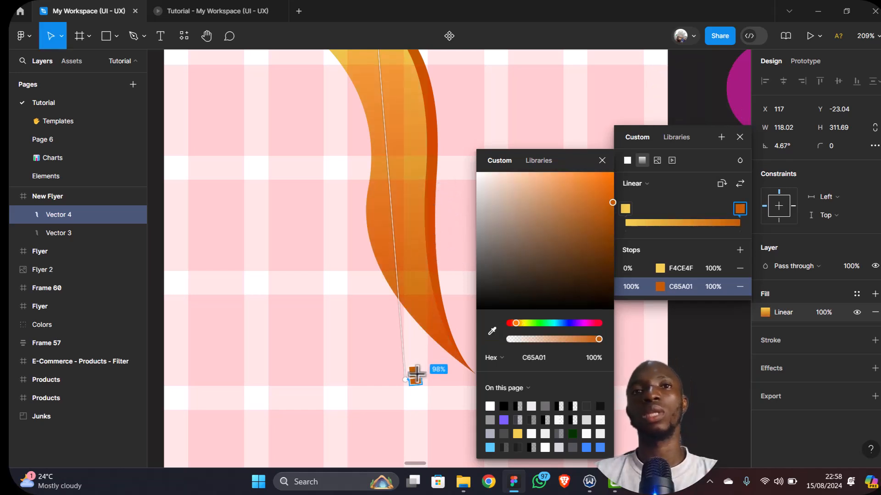
Move the gradient's orange stop up to 61% and deselect the ribbon
mouse_move(418, 379)
mouse_down()
mouse_move(415, 282)
mouse_move(429, 233)
mouse_up()
click(602, 160)
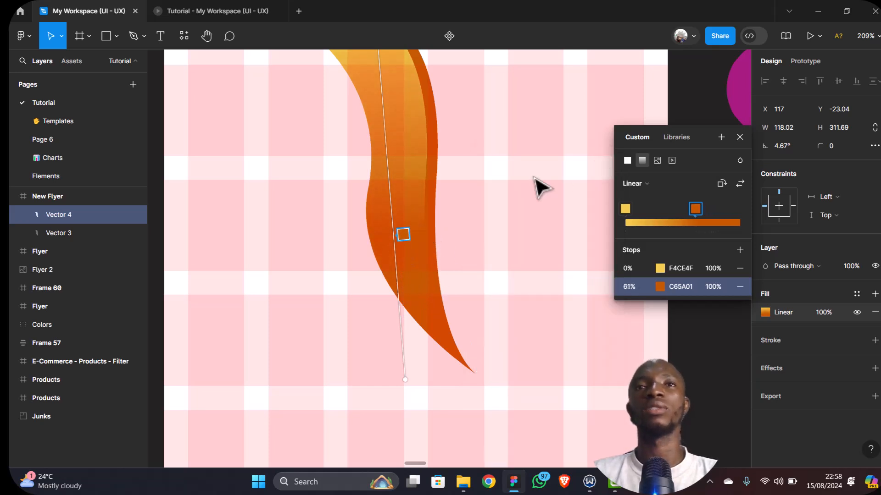
key(Escape)
click(489, 255)
key(minus)
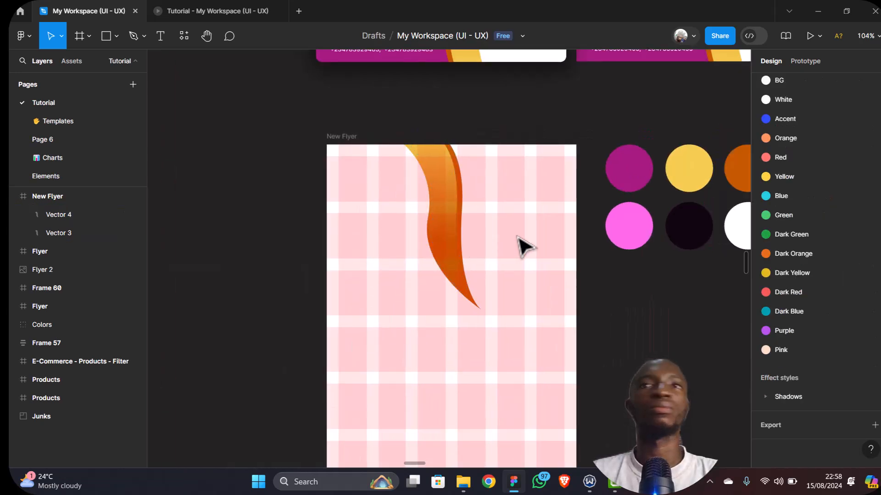
Group the two ribbon vectors and rename the group Shape
scroll(477, 250, down, 1)
scroll(486, 250, up, 1)
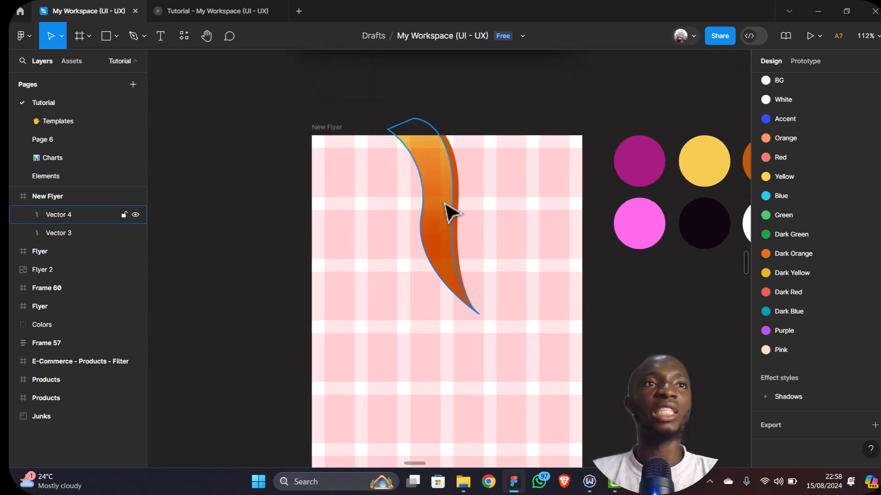
click(444, 205)
shift+click(50, 233)
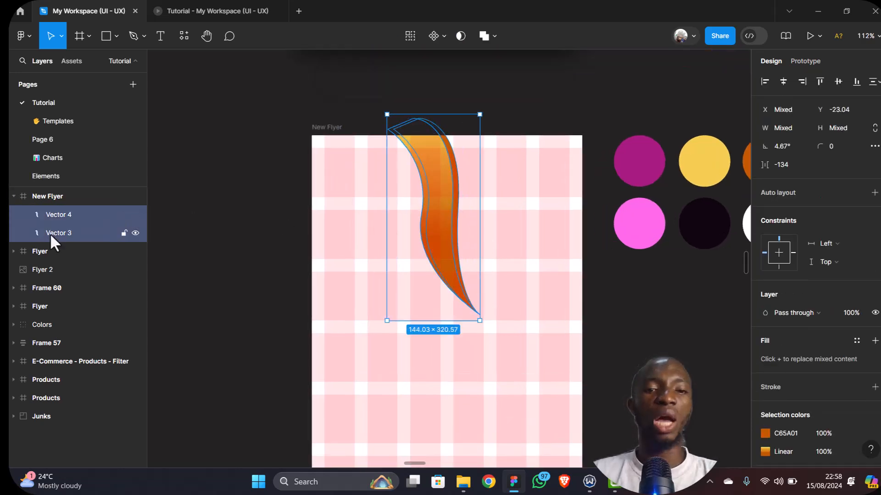
key(ctrl+g)
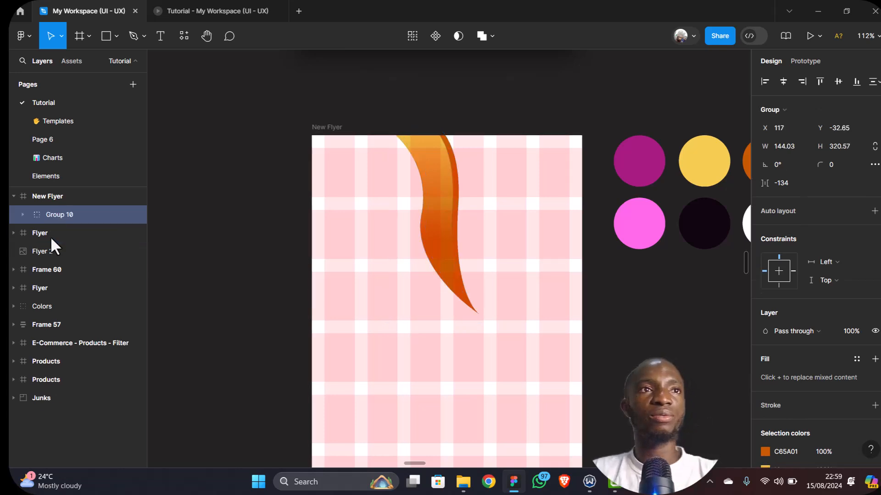
double_click(71, 215)
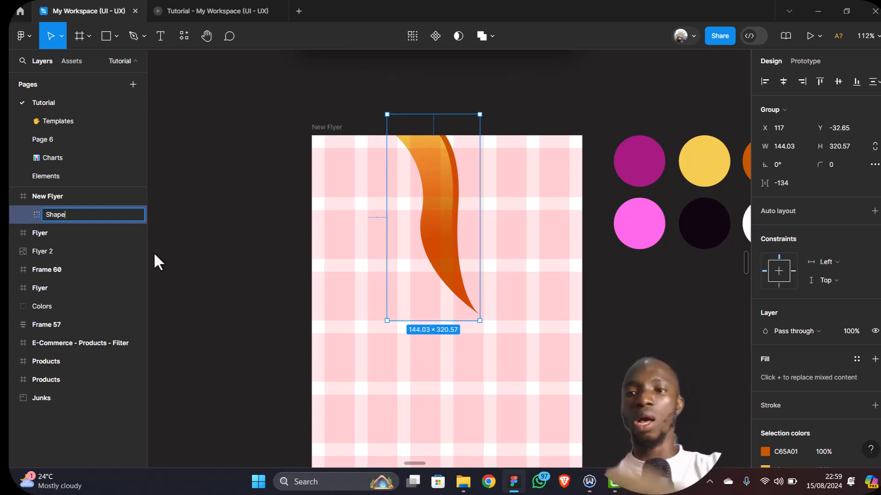
key(Return)
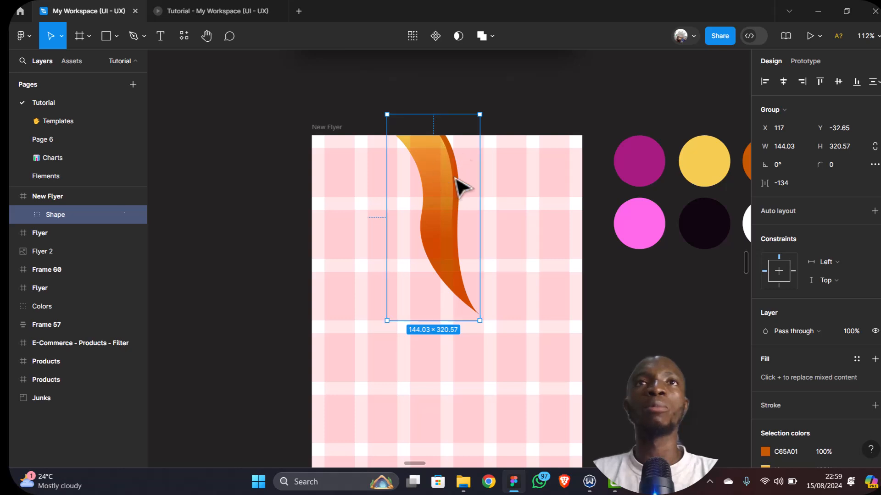
Convert the Shape group into a component and place a duplicate instance below it at X 110, Y 254
click(436, 37)
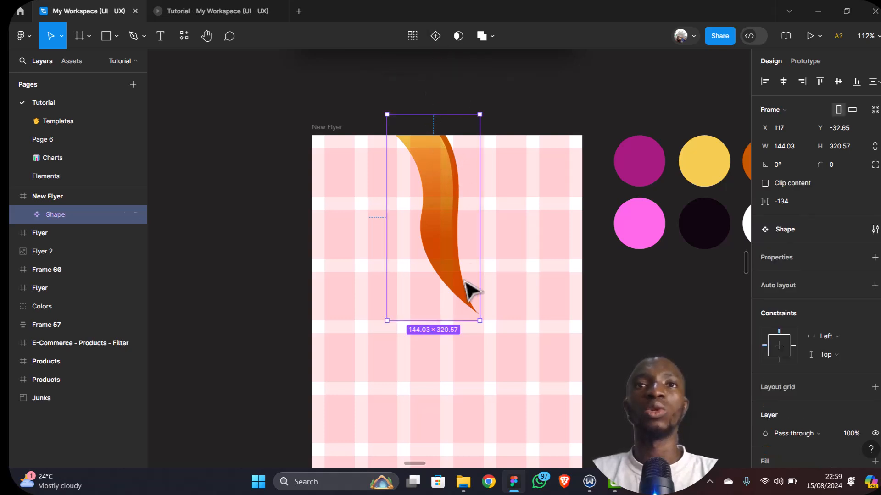
scroll(458, 308, down, 3)
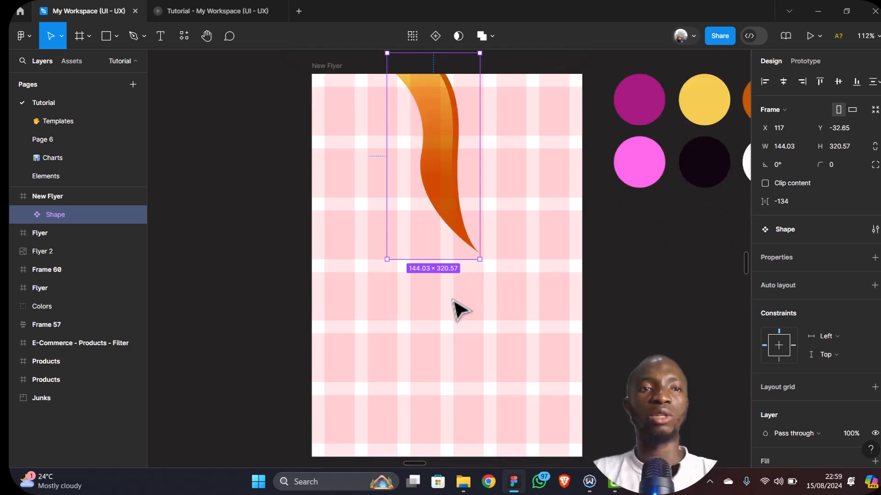
key(ctrl+d)
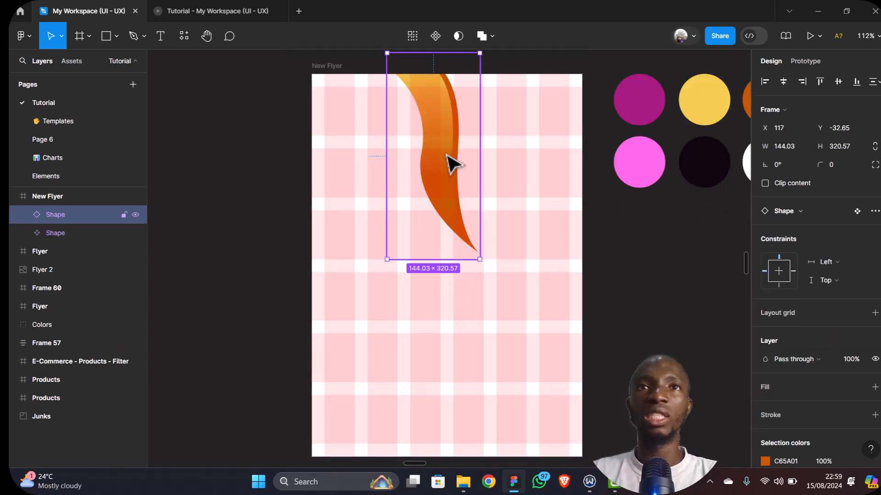
drag(445, 181, 443, 344)
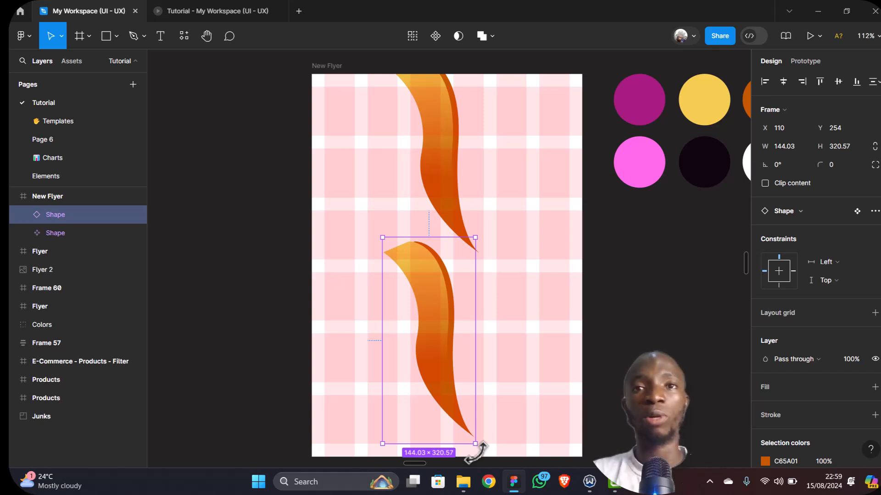
Rotate the lower ribbon instance to -180° and move it right to about X 320, Y 554
drag(477, 447, 452, 251)
drag(441, 256, 407, 273)
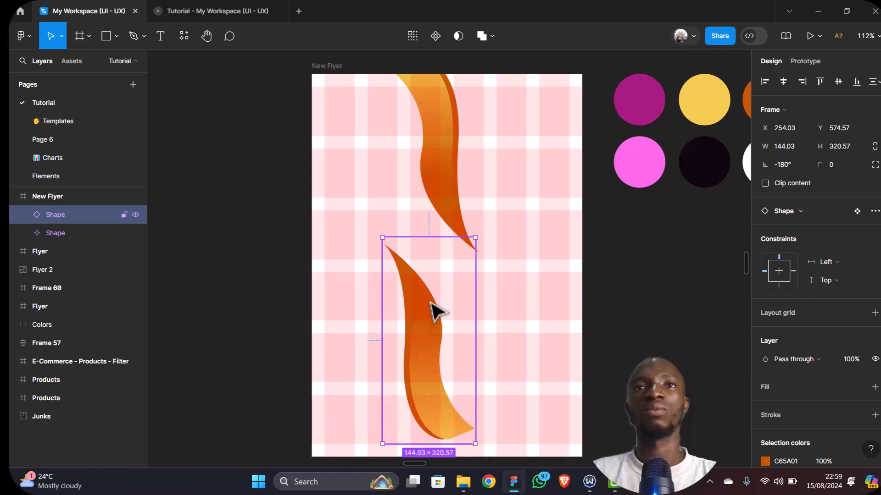
drag(438, 338, 476, 319)
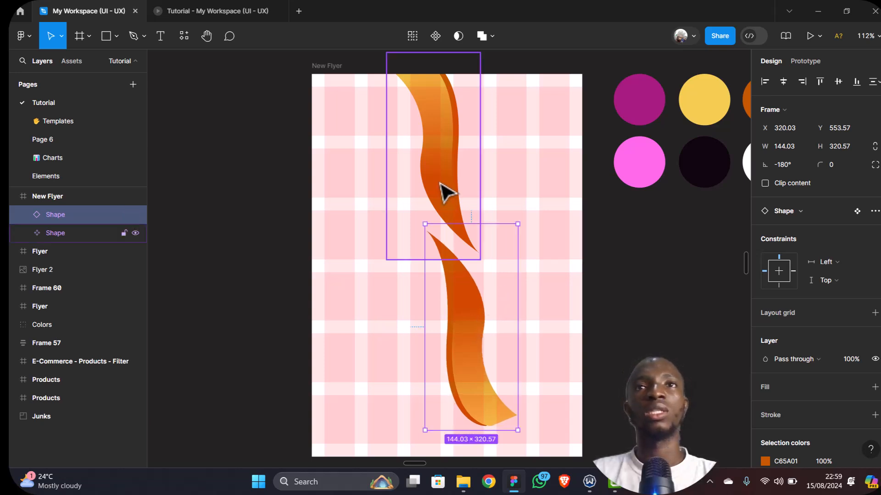
Enlarge the main Shape component to 170 × 379 and move the rotated instance down past the frame's lower edge to X 353, Y 649
shift+click(445, 190)
scroll(516, 342, down, 1)
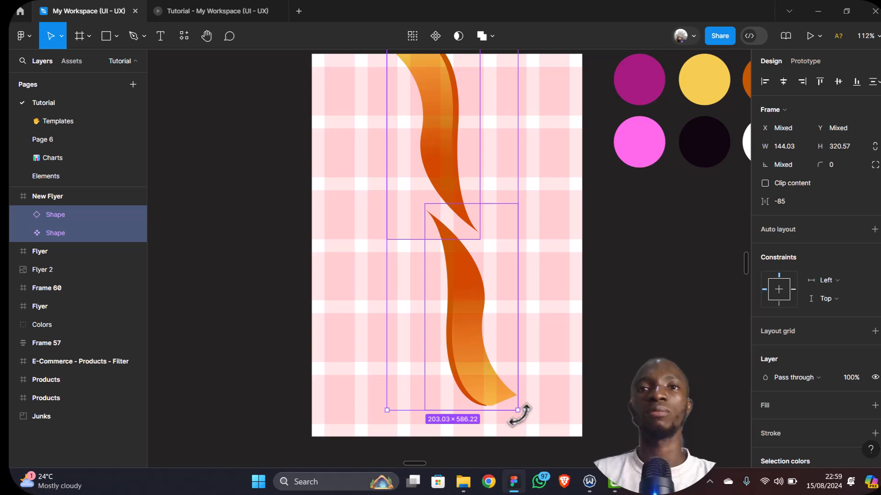
click(440, 126)
drag(482, 246, 493, 255)
scroll(480, 335, down, 2)
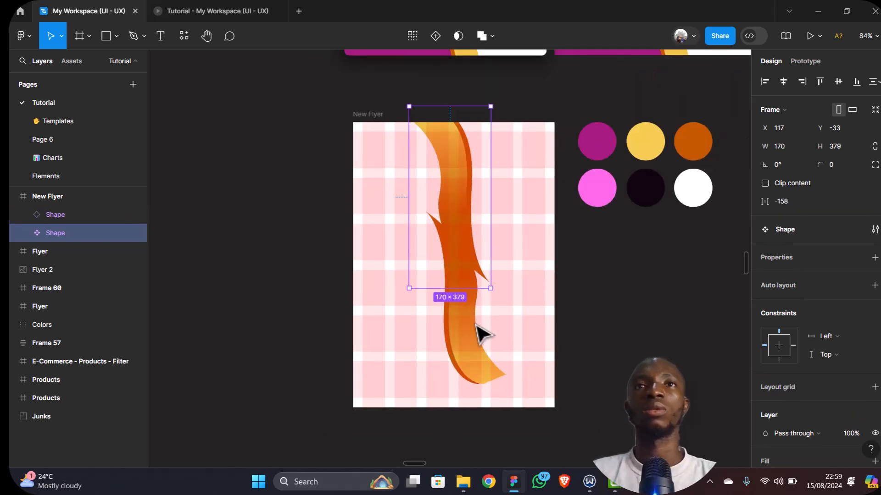
drag(480, 368, 491, 397)
scroll(497, 293, up, 5)
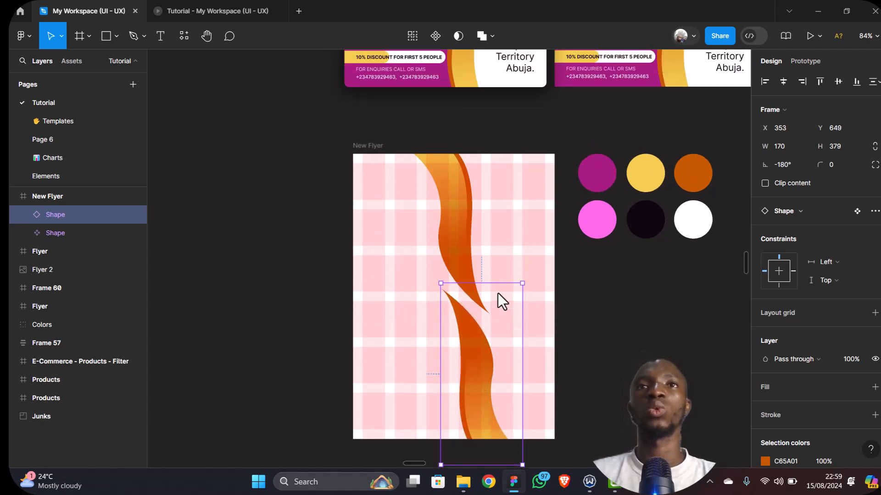
Narrow the main Shape component on the New Flyer frame to 140 × 379 with its left edge at X 147
scroll(497, 291, down, 2)
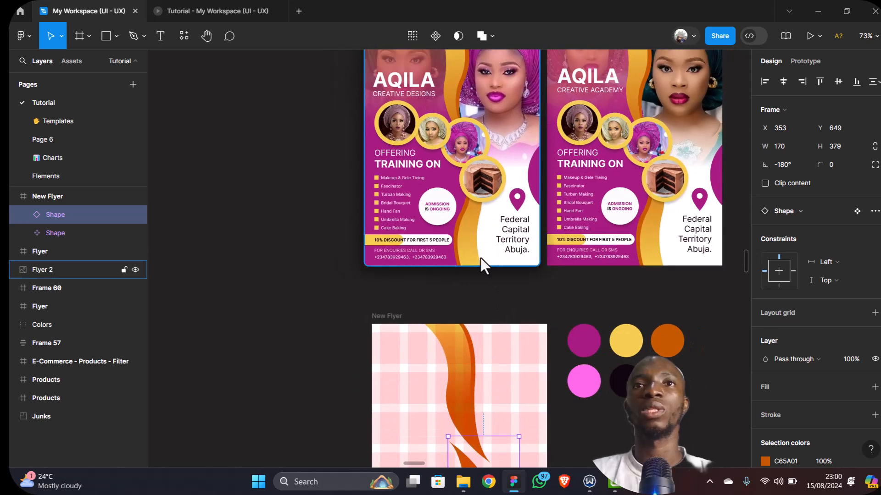
scroll(478, 333, down, 5)
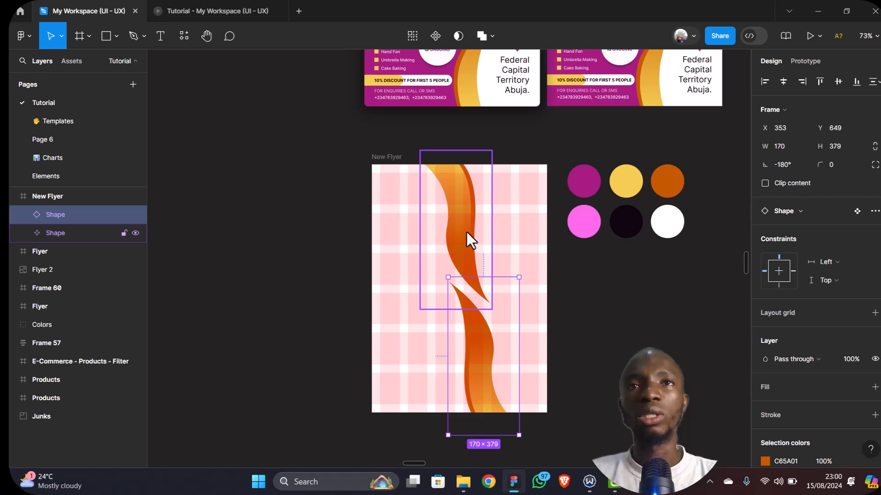
click(466, 233)
drag(420, 242, 431, 241)
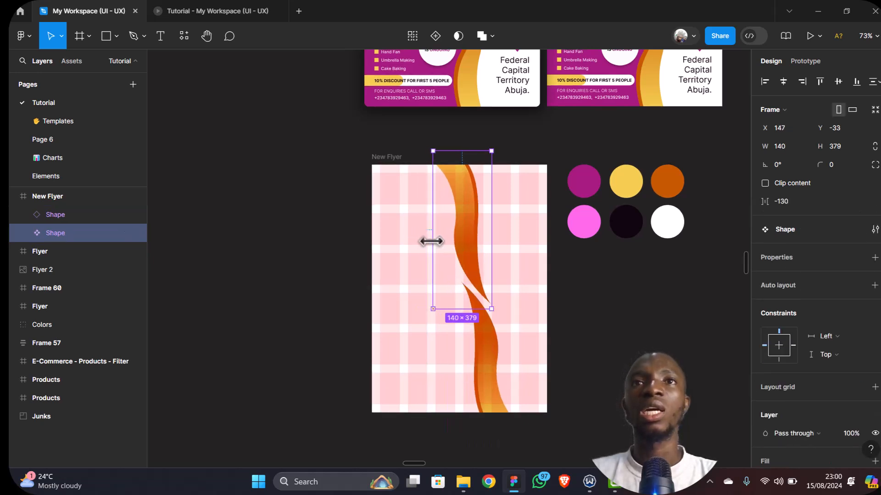
mouse_move(479, 310)
mouse_down()
mouse_move(482, 298)
mouse_move(481, 317)
mouse_up()
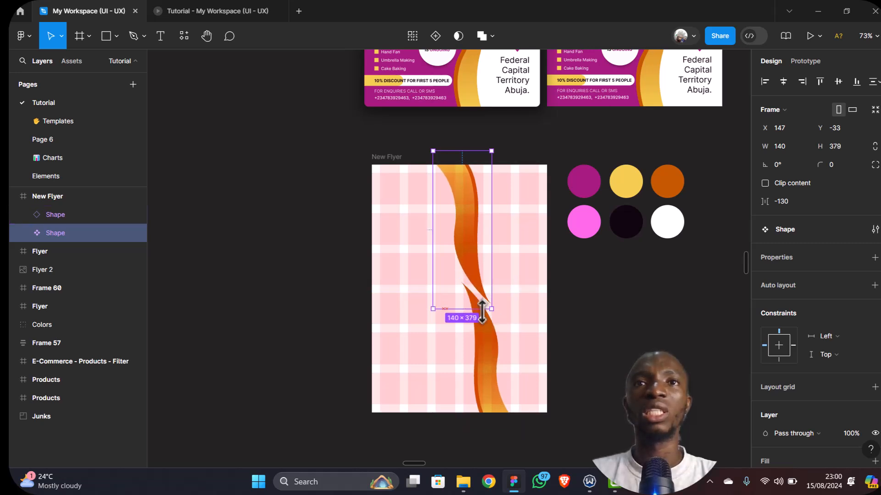
Tilt the lower ribbon instance to -177.9° and shift the upper main component left to X 127, Y -34
click(493, 387)
drag(525, 277, 521, 271)
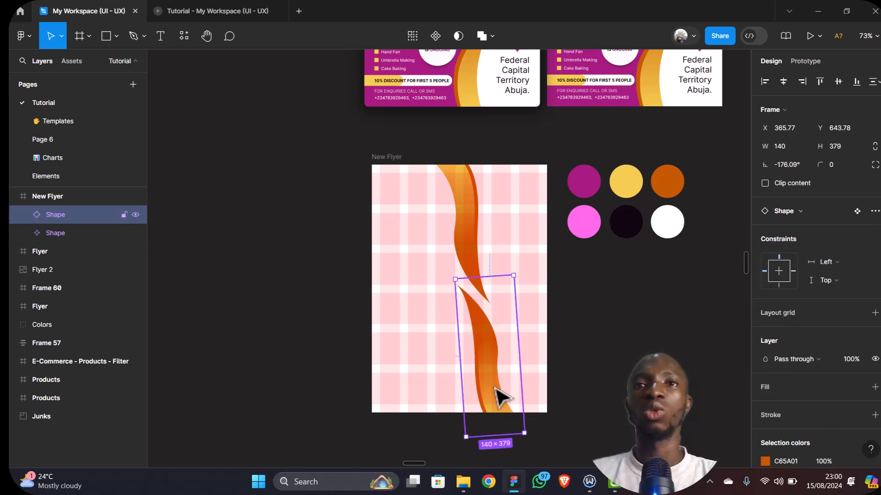
click(467, 242)
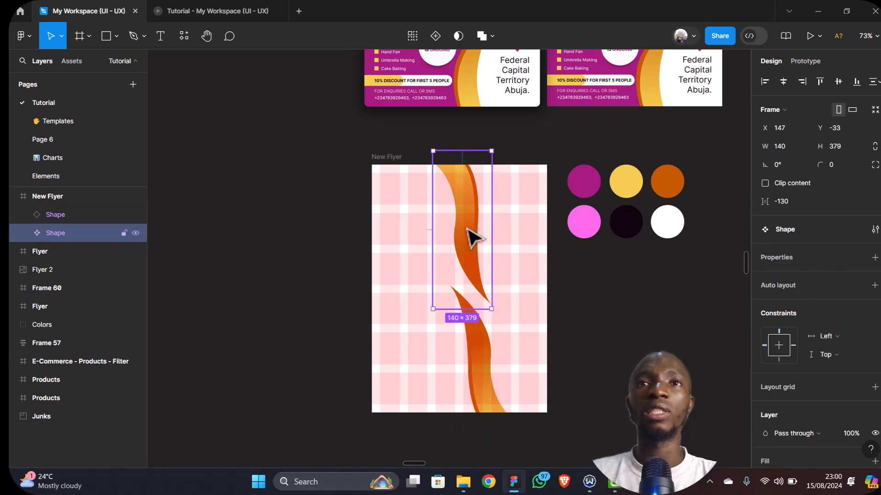
drag(471, 232, 464, 231)
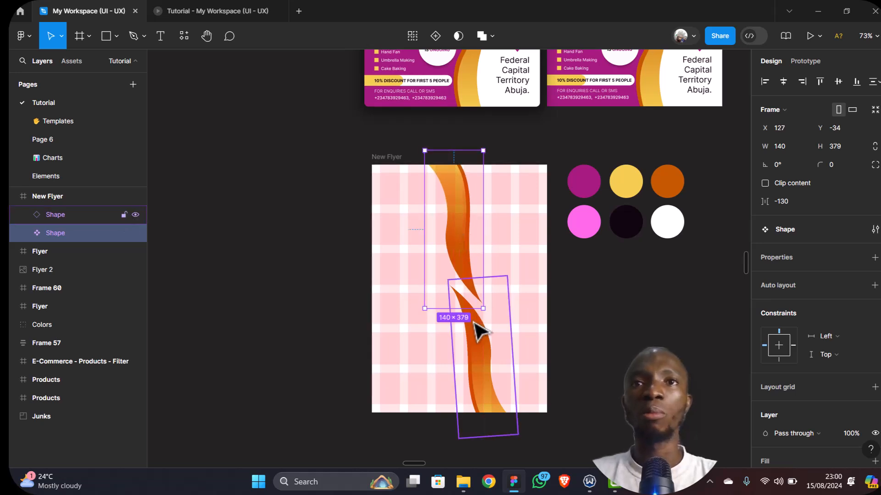
click(475, 323)
drag(520, 439, 518, 440)
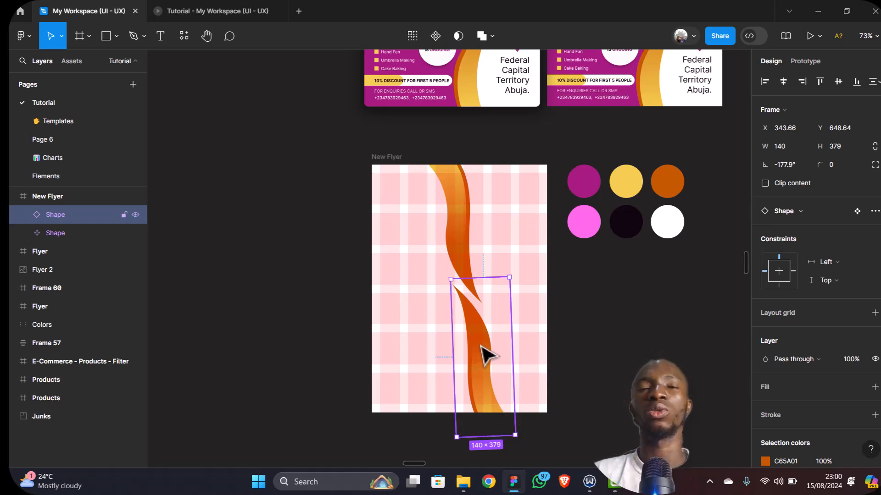
Check the ribbon against the reference flyers and move the main Shape component right to X 140, Y -34
scroll(481, 321, up, 5)
scroll(485, 311, up, 5)
scroll(499, 316, down, 2)
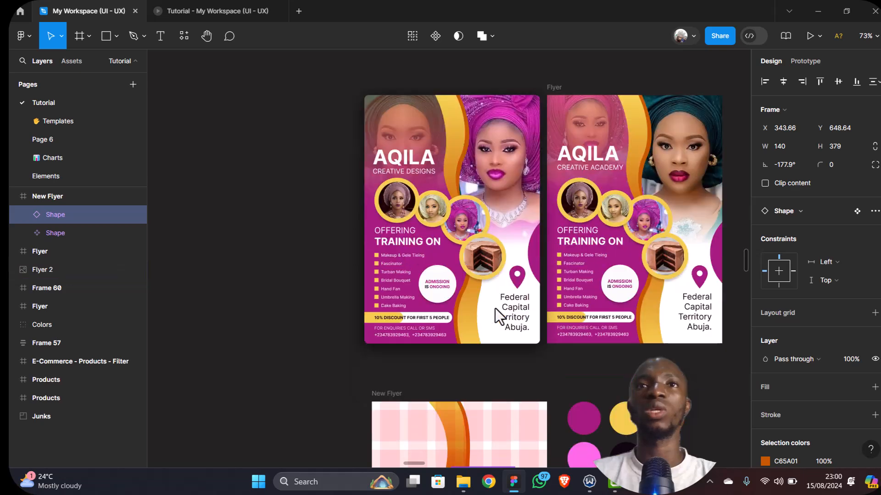
scroll(486, 328, down, 3)
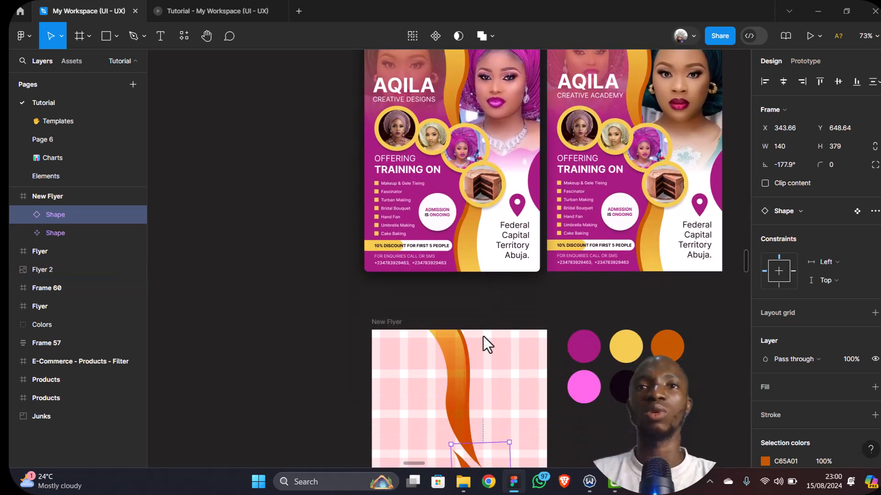
scroll(483, 337, down, 3)
click(463, 336)
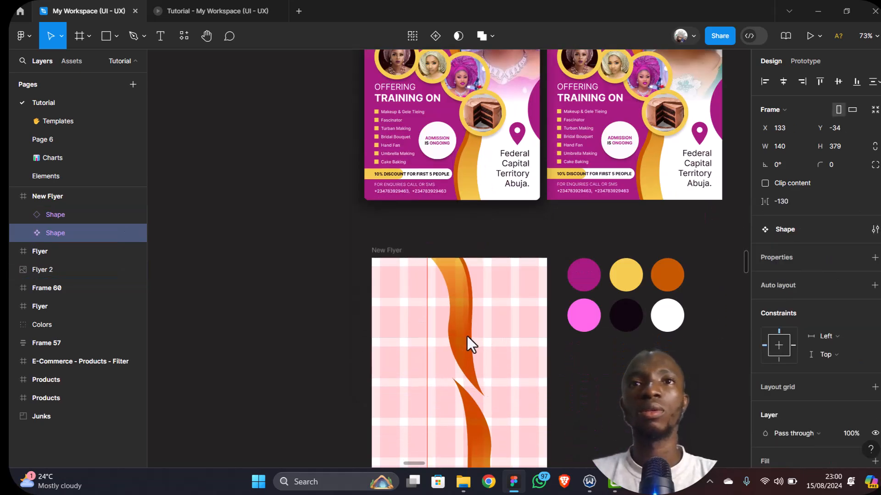
scroll(467, 336, down, 5)
Reposition the lower ribbon instance at X 332.78, Y 640.75, comparing it with the reference flyer's divider
click(474, 353)
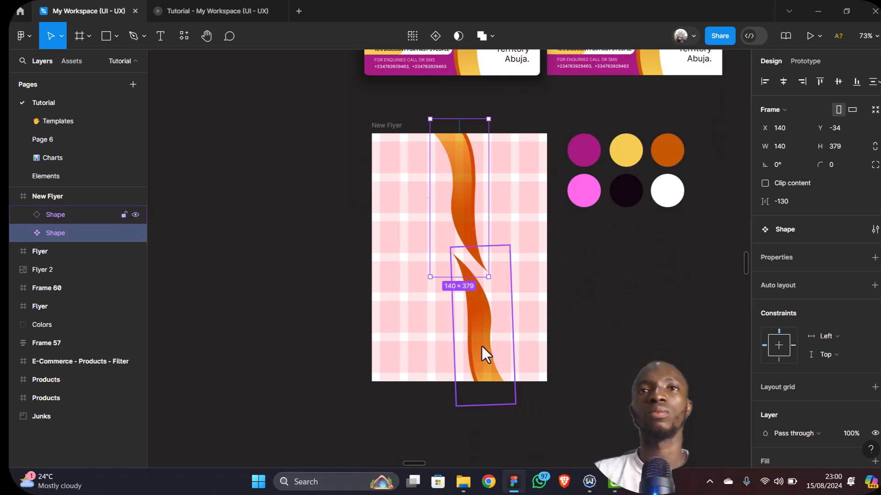
drag(483, 346, 485, 346)
scroll(517, 321, up, 6)
scroll(520, 328, down, 5)
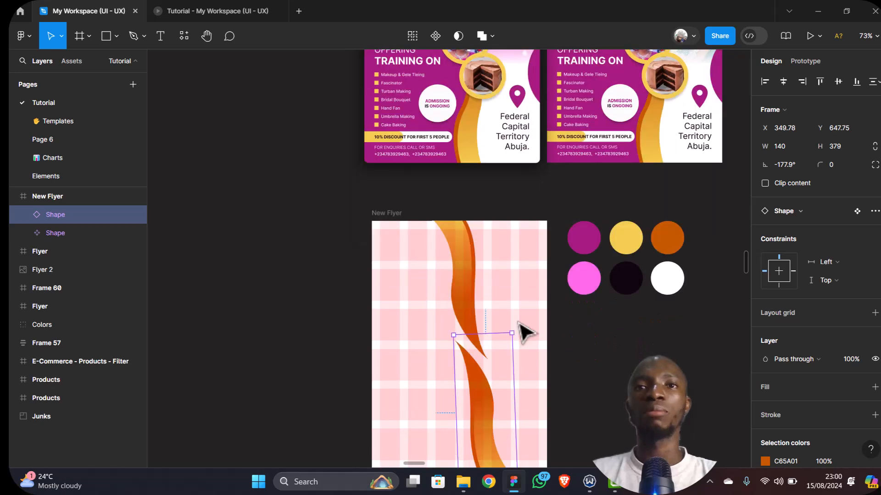
drag(487, 358, 480, 356)
scroll(546, 319, up, 8)
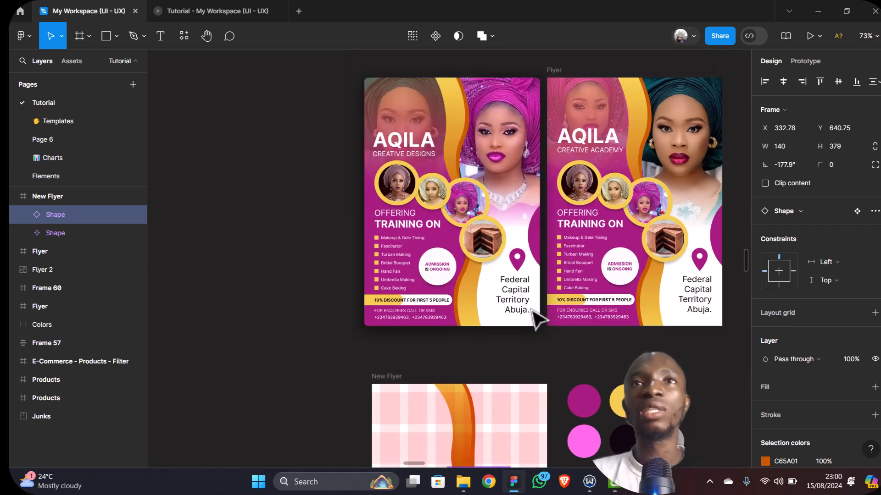
scroll(536, 318, up, 1)
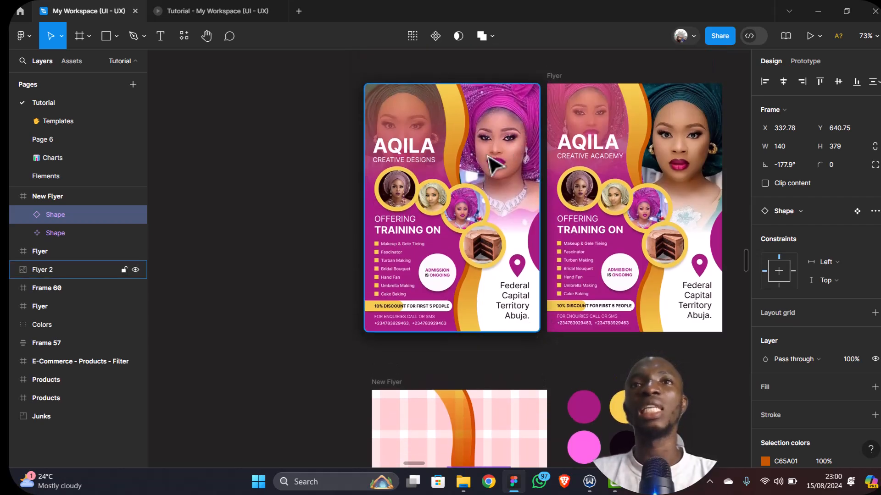
Group the main Shape component and its rotated instance inside the New Flyer frame
scroll(321, 206, down, 5)
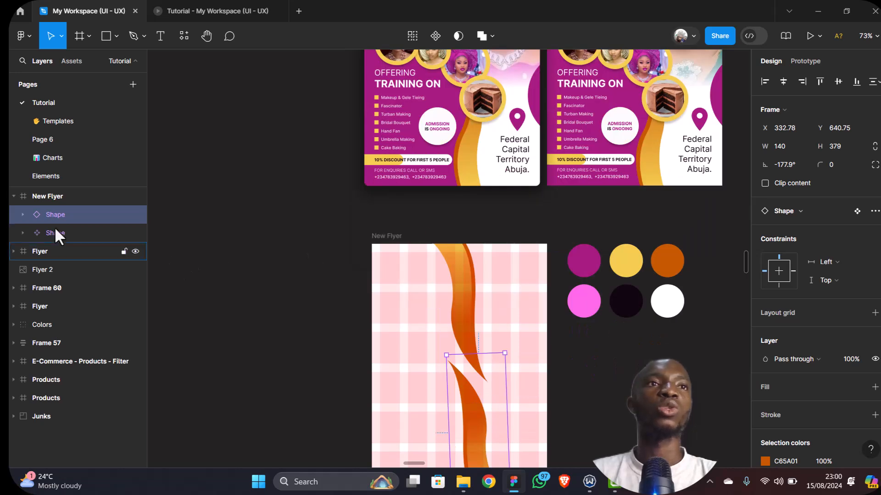
shift+click(56, 232)
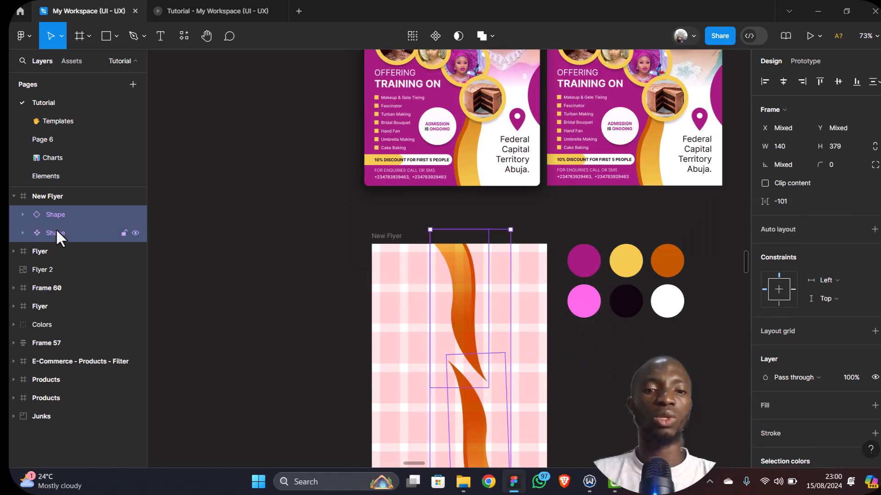
key(ctrl+g)
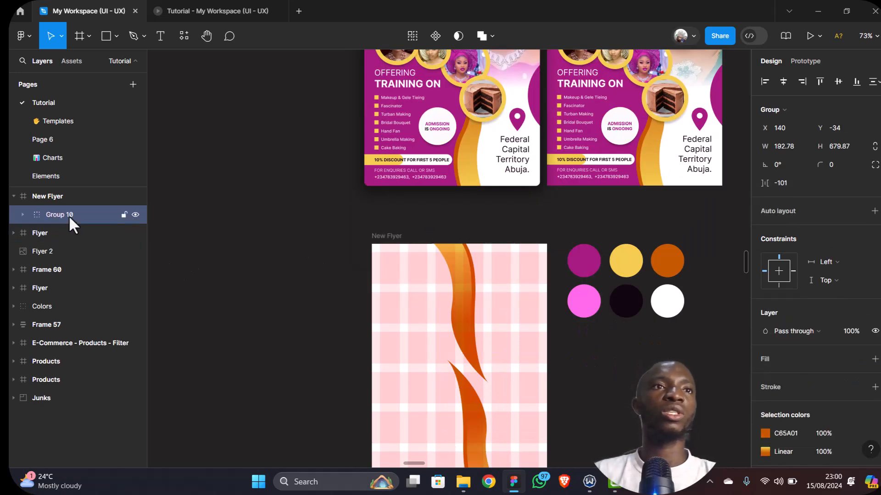
Rename the new ribbon group Shapes and lock it
double_click(68, 216)
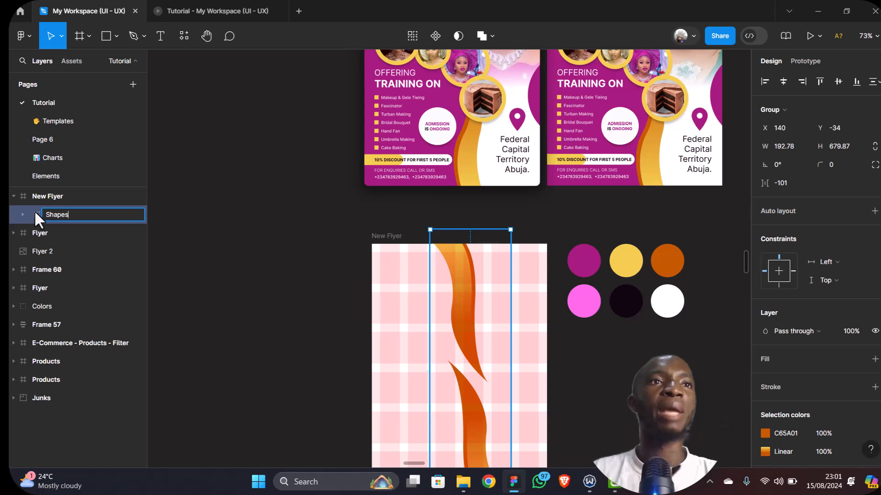
double_click(35, 211)
click(71, 228)
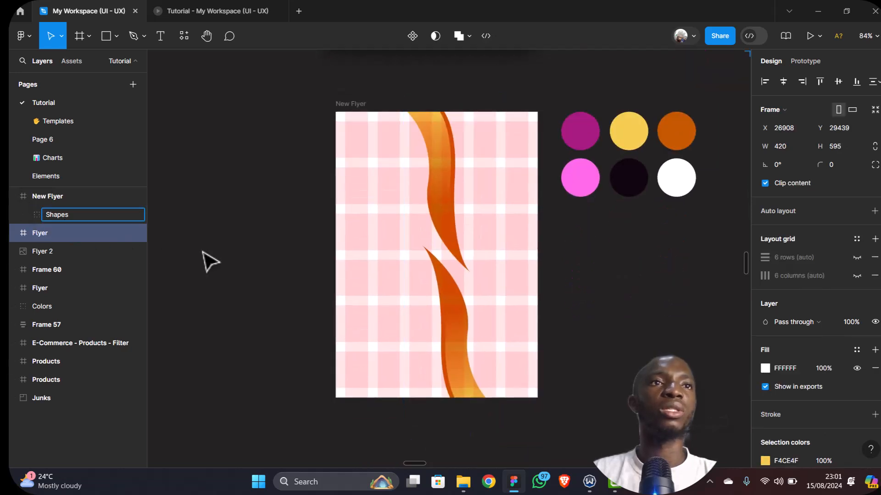
key(Escape)
click(130, 214)
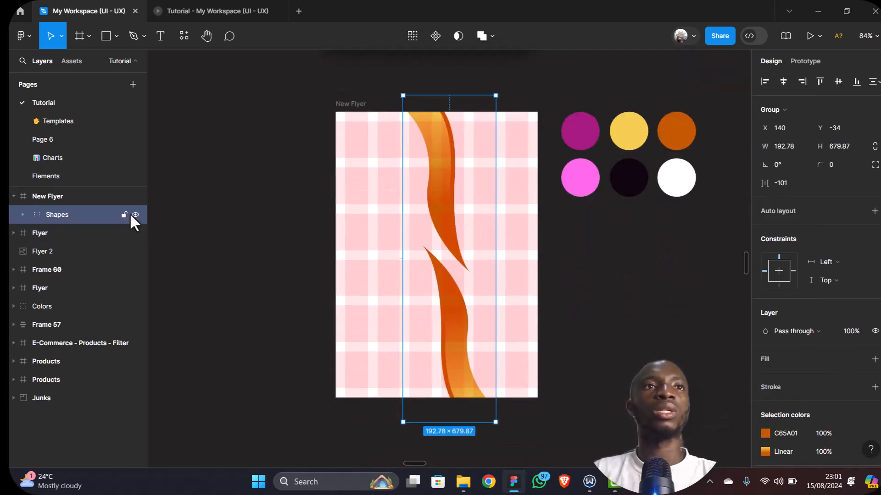
click(123, 214)
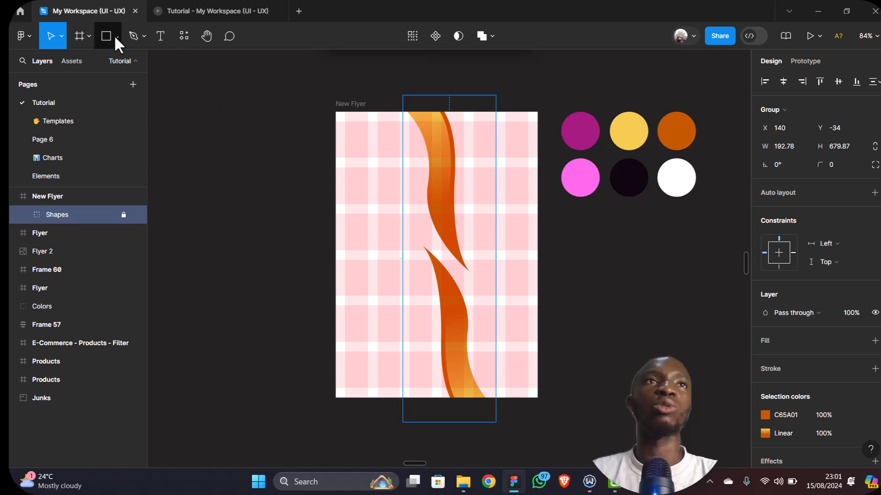
Draw a 261 × 345 rectangle over the upper right of the New Flyer frame at X 165, Y 0
click(102, 40)
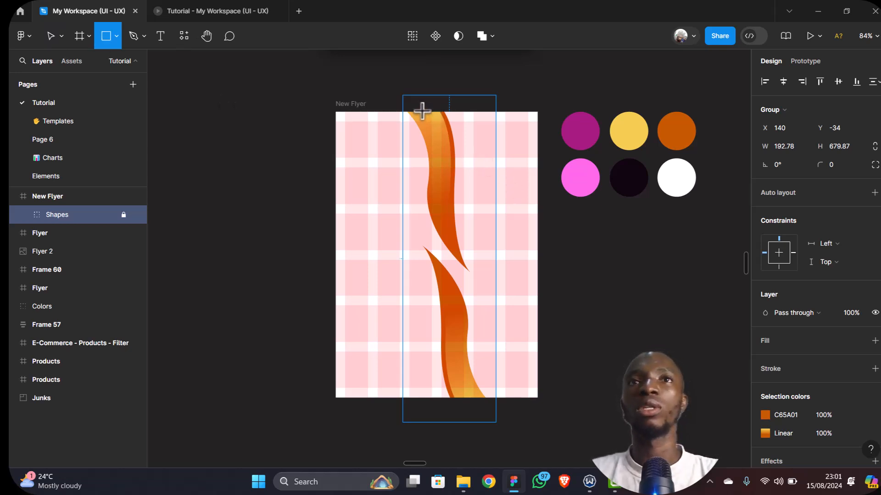
mouse_move(421, 112)
mouse_down()
mouse_move(505, 171)
mouse_move(535, 210)
mouse_move(540, 277)
mouse_up()
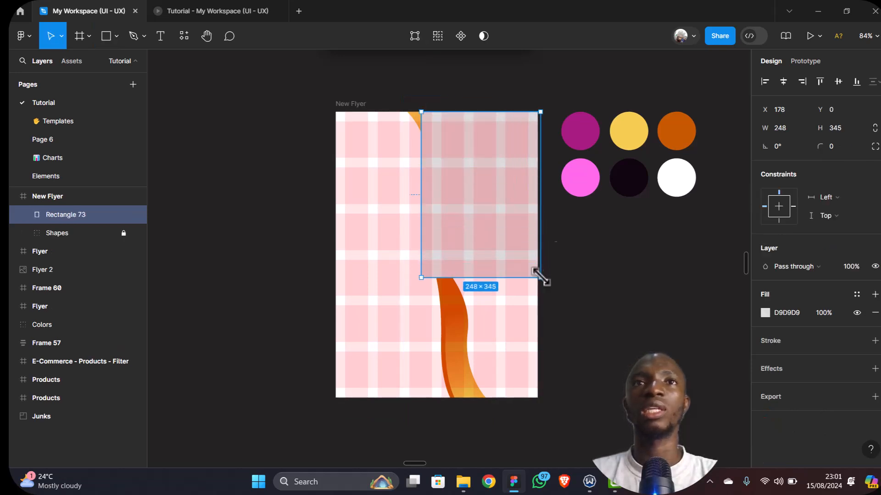
drag(423, 164, 415, 164)
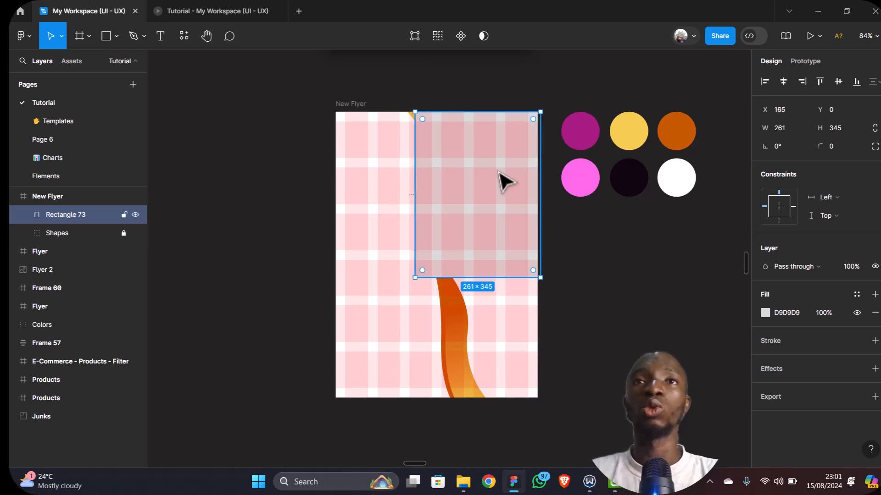
Reshape the rectangle's left edge with extra vector points following the upper ribbon's curve, and place the rectangle beneath the Shapes group
double_click(497, 171)
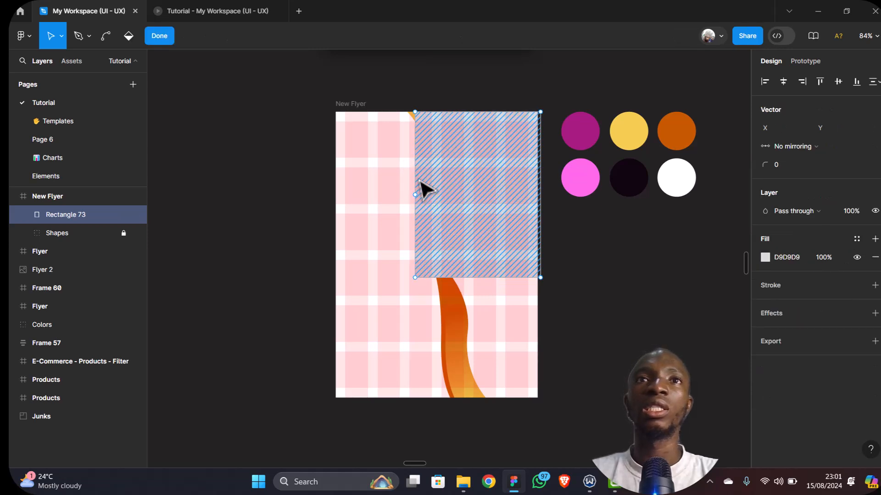
click(416, 195)
drag(418, 196, 435, 145)
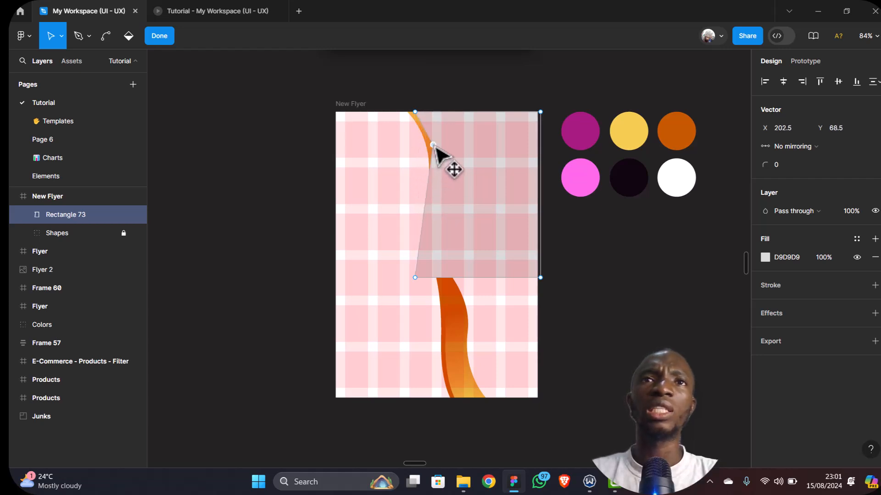
drag(436, 222, 440, 195)
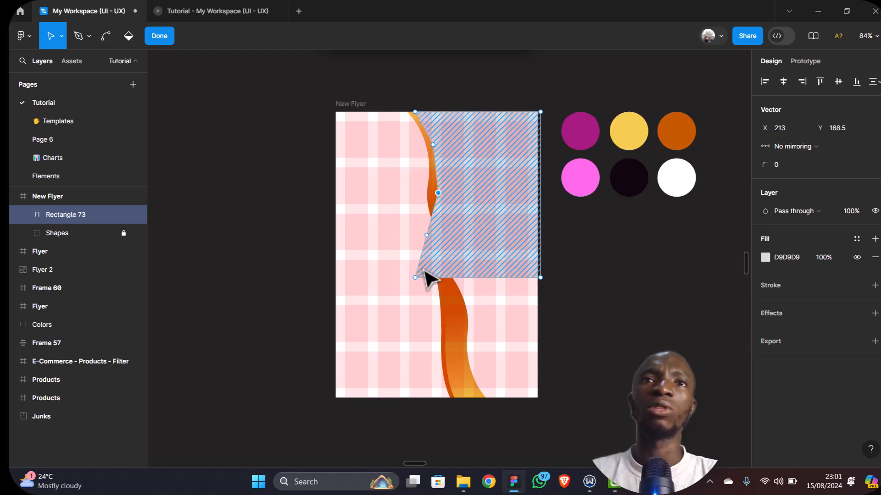
drag(427, 236, 467, 266)
drag(415, 278, 452, 281)
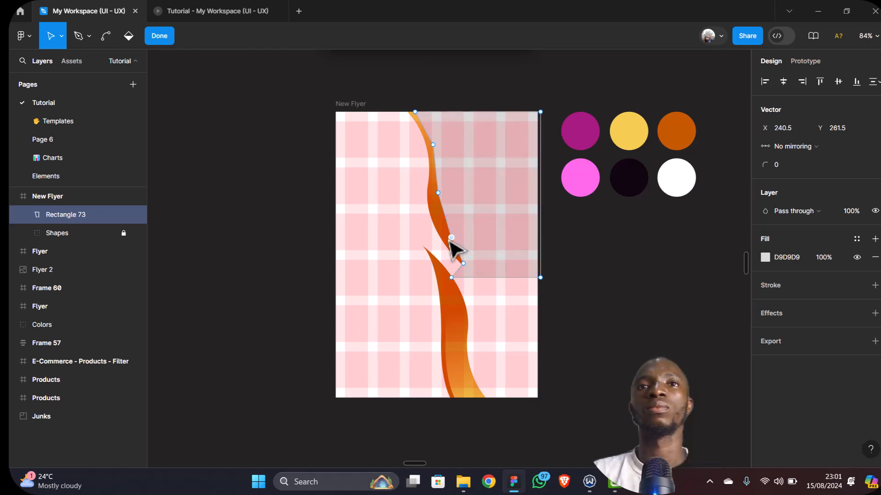
drag(450, 237, 444, 239)
drag(438, 195, 434, 204)
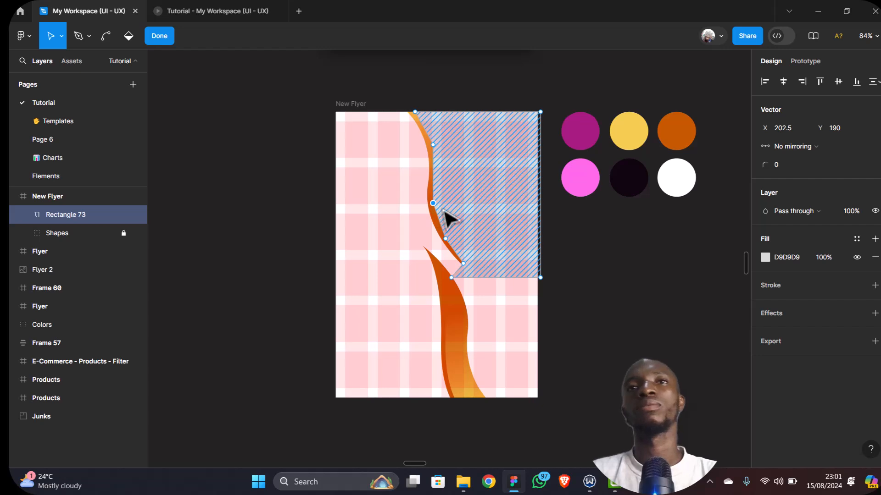
key(Escape)
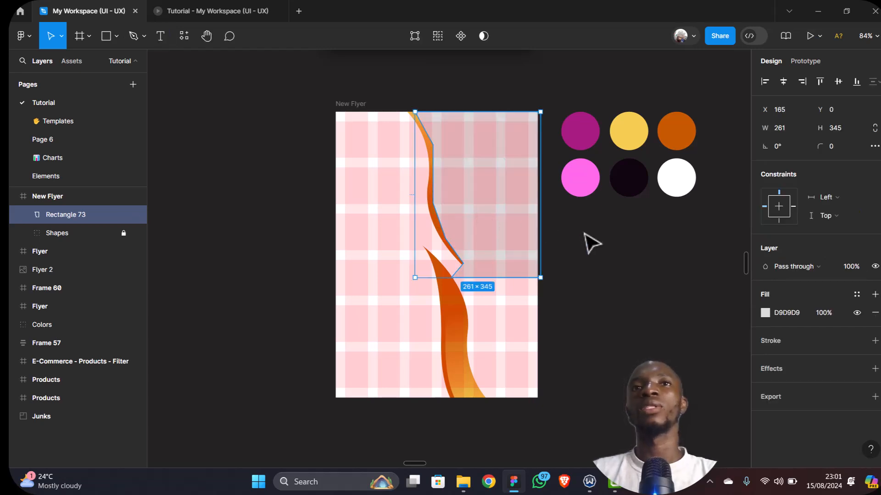
drag(68, 213, 68, 243)
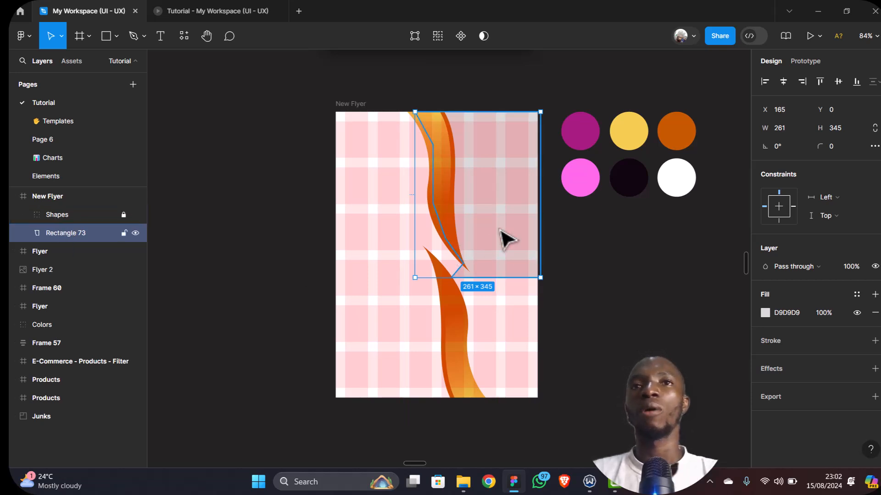
Replace the reshaped rectangle's solid fill with the magenta-headwrap portrait image 342e9cc45ce396ac13e2d72284f8c5e9
click(765, 313)
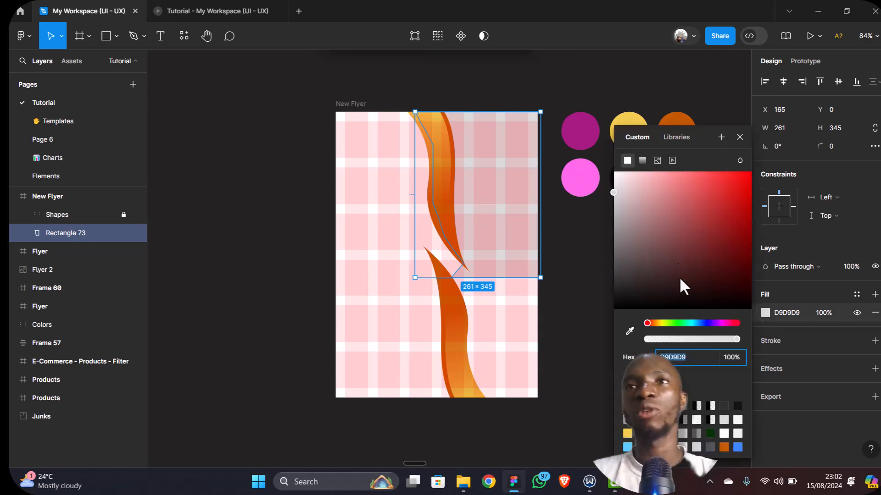
click(656, 160)
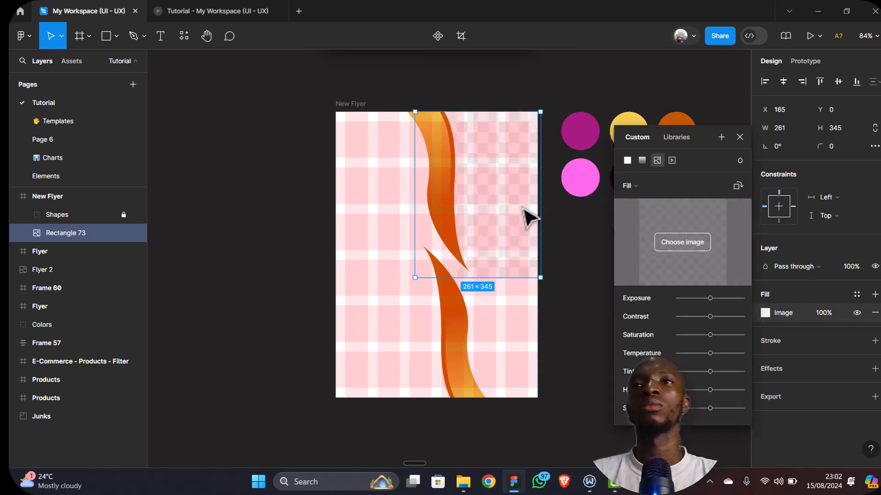
click(675, 242)
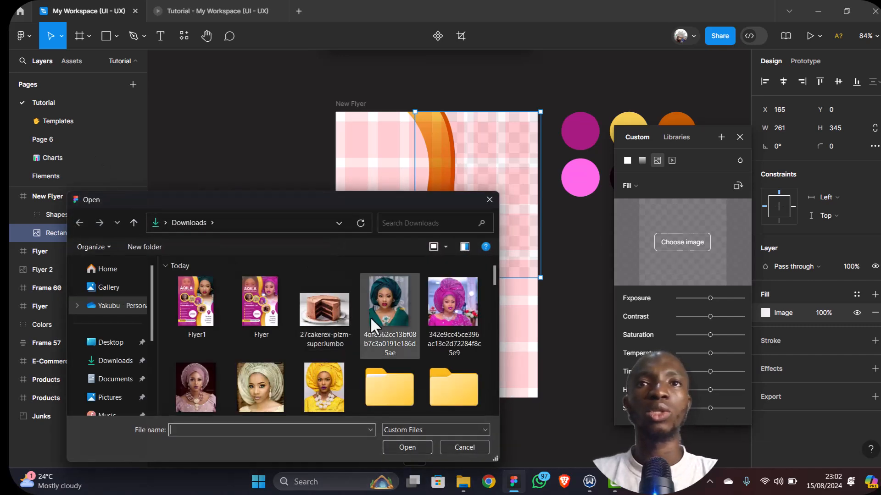
click(446, 310)
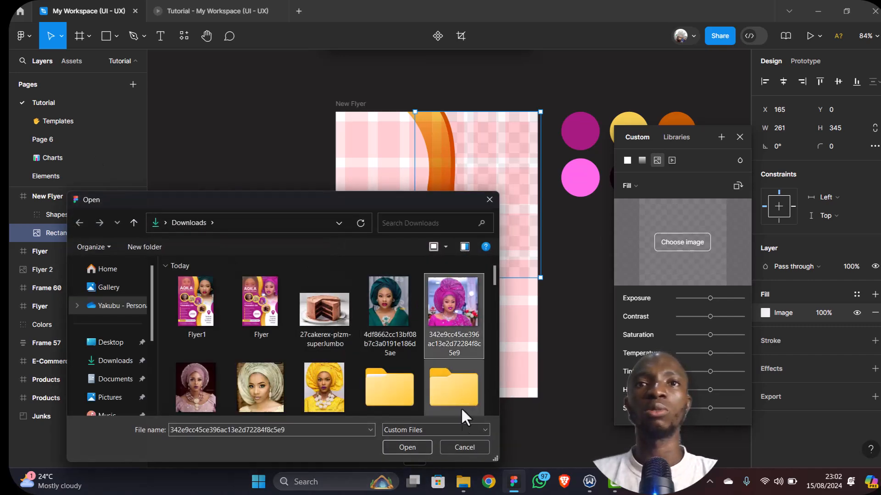
click(415, 445)
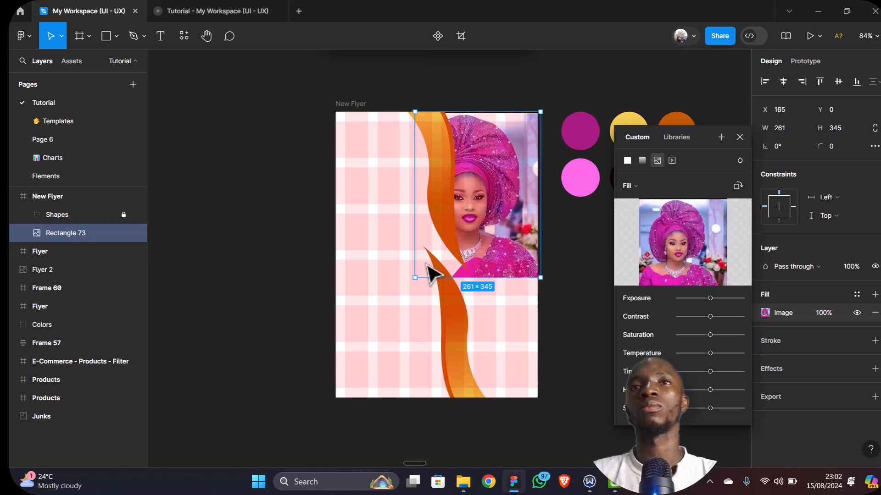
Set the portrait fill to Crop, then enlarge and shift the image so the face sits beside the upper ribbon
scroll(428, 274, down, 1)
scroll(428, 274, down, 5)
scroll(507, 172, up, 3)
scroll(495, 362, down, 1)
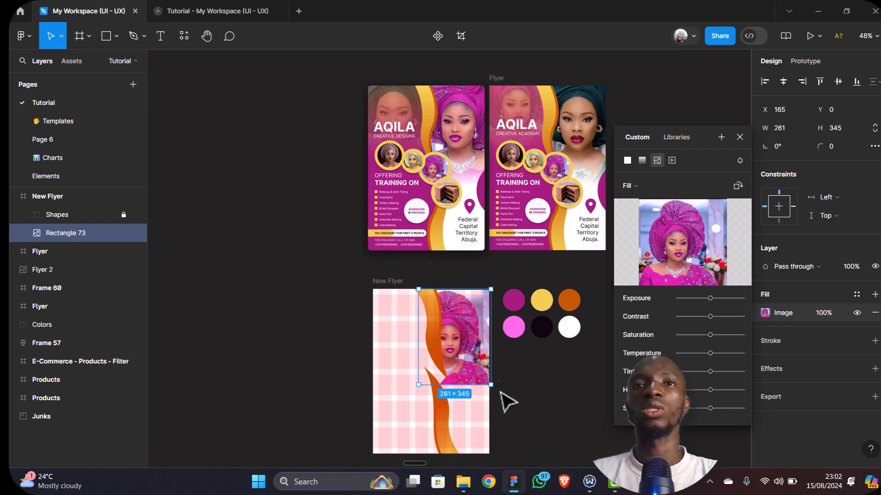
scroll(480, 369, up, 5)
scroll(476, 368, up, 2)
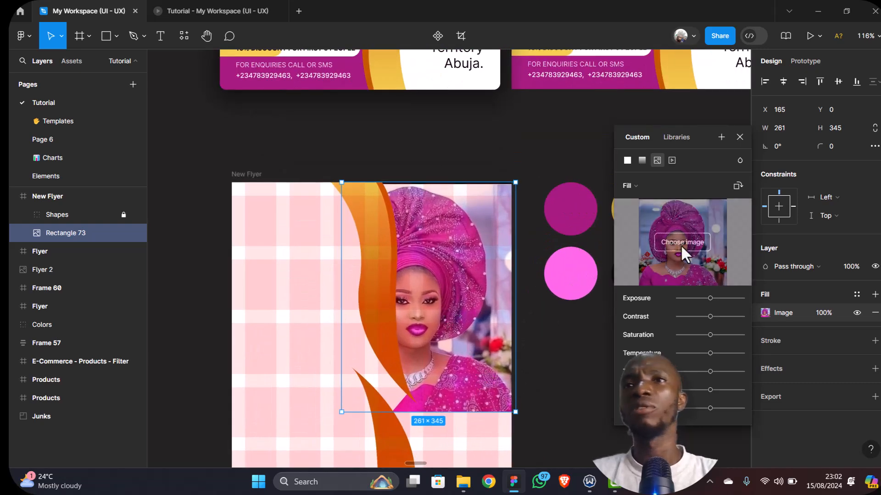
click(641, 185)
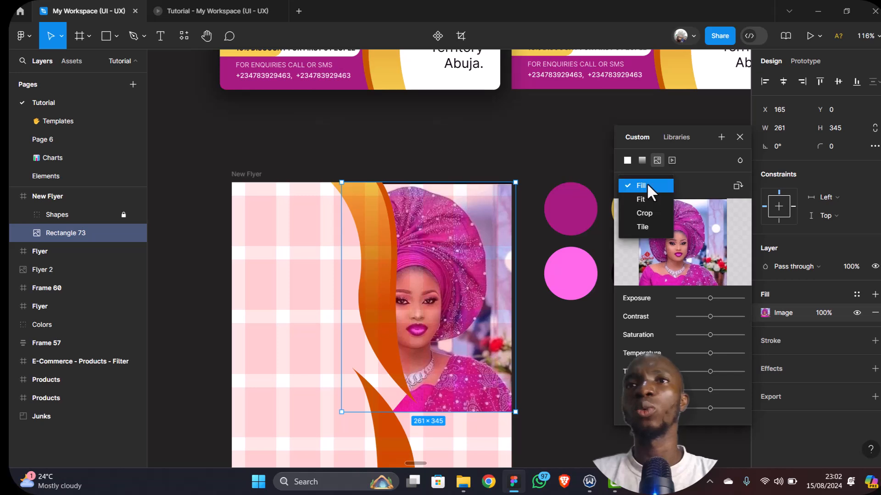
click(642, 214)
drag(466, 285, 469, 276)
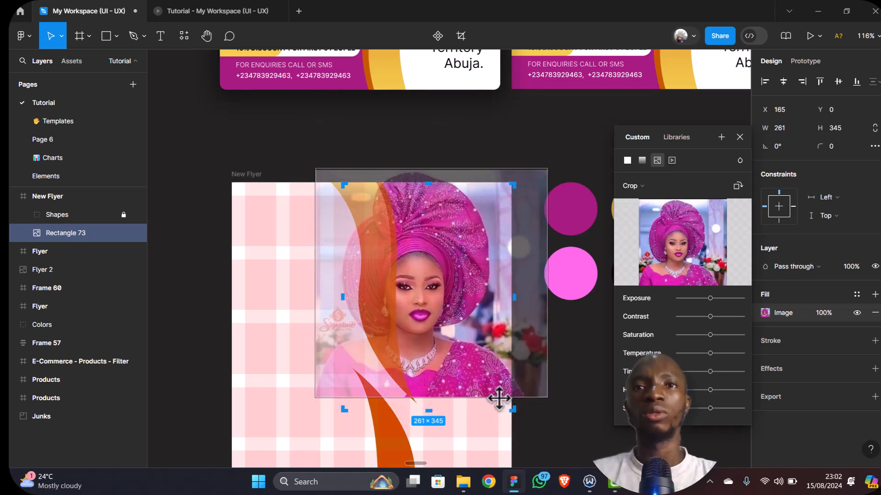
drag(482, 397, 488, 429)
drag(430, 335, 448, 323)
click(607, 447)
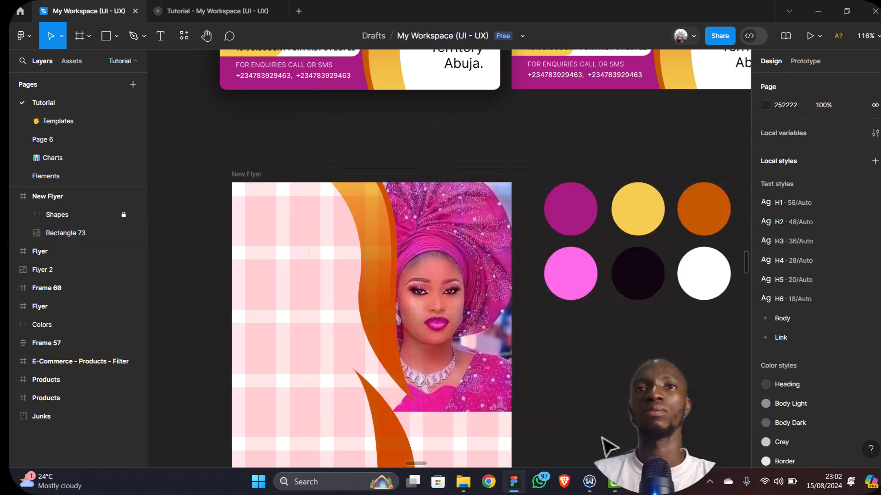
Reopen the portrait's crop, move the image up and enlarge it further within the rectangle
double_click(447, 348)
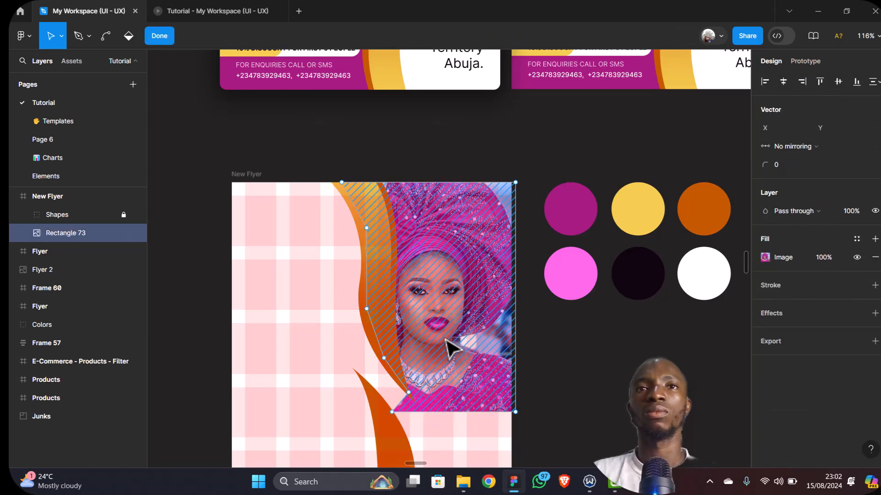
key(Escape)
click(764, 312)
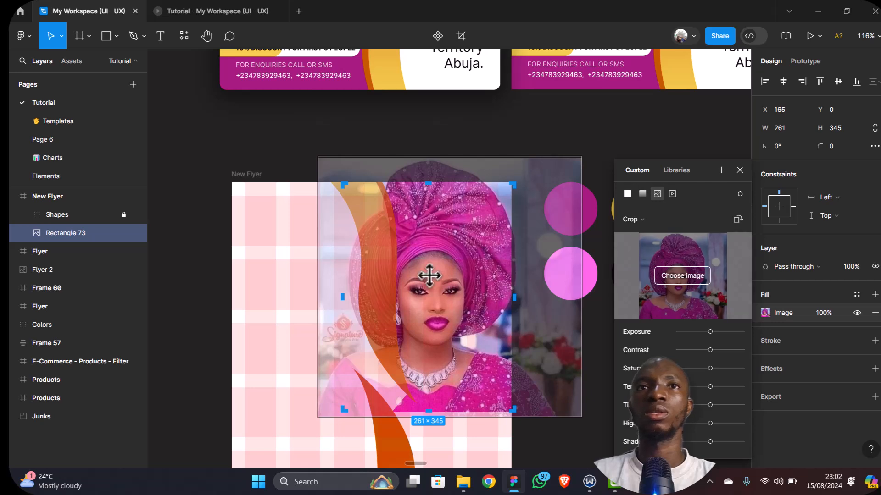
drag(435, 271, 439, 243)
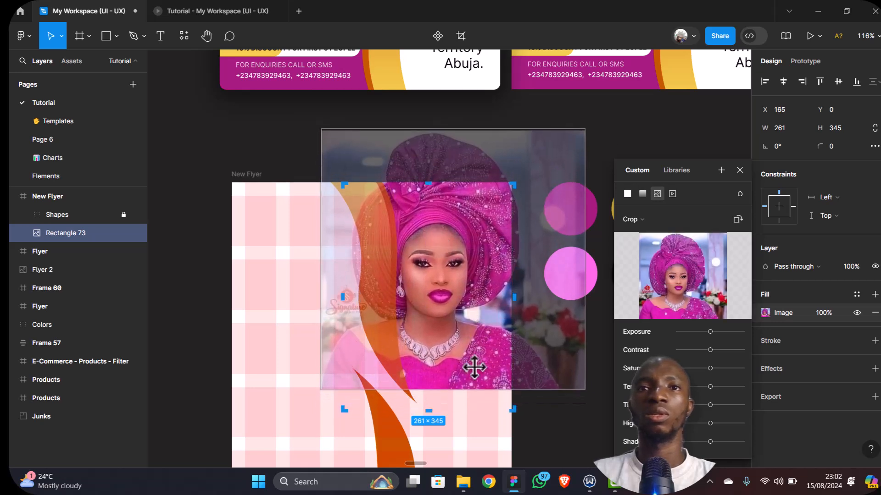
drag(474, 389, 487, 431)
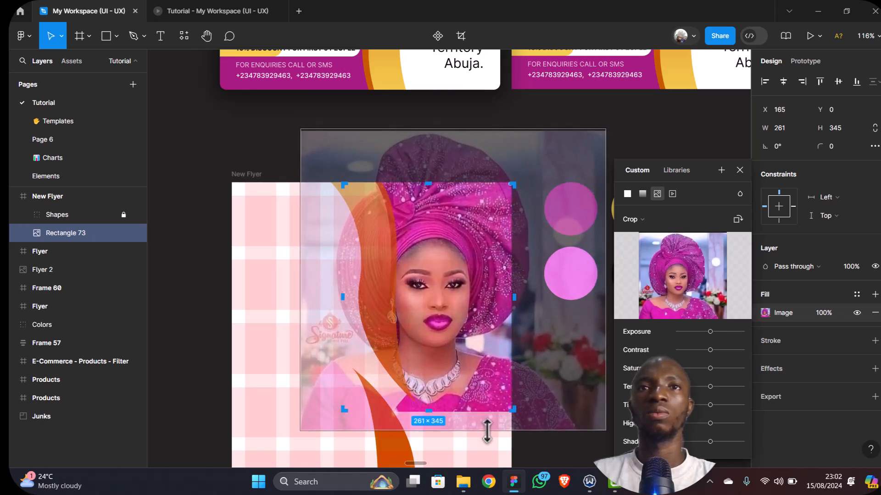
key(Escape)
key(Escape)
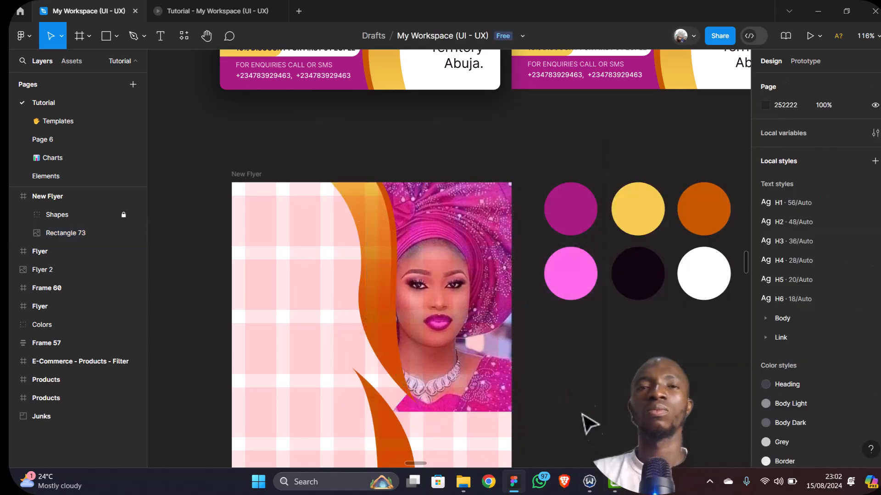
Hide the 6-row and 6-column layout grids of the New Flyer frame
scroll(578, 390, down, 3)
scroll(576, 387, down, 2)
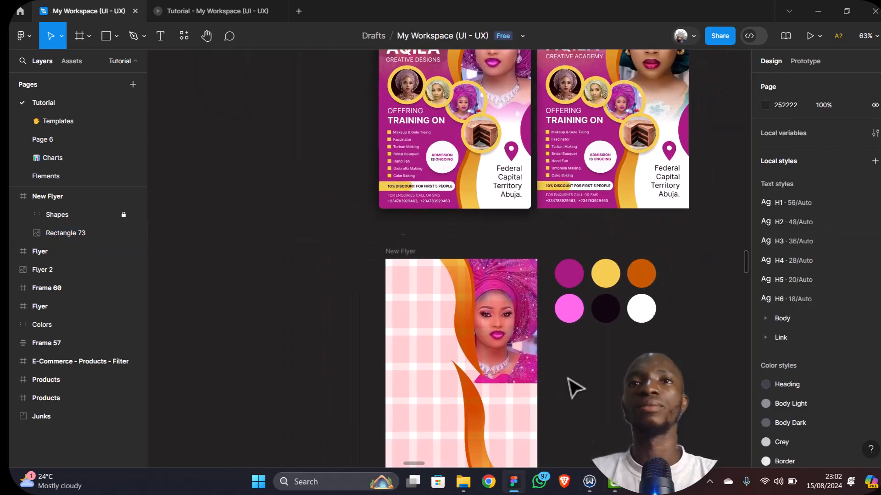
scroll(573, 386, down, 3)
scroll(576, 376, up, 5)
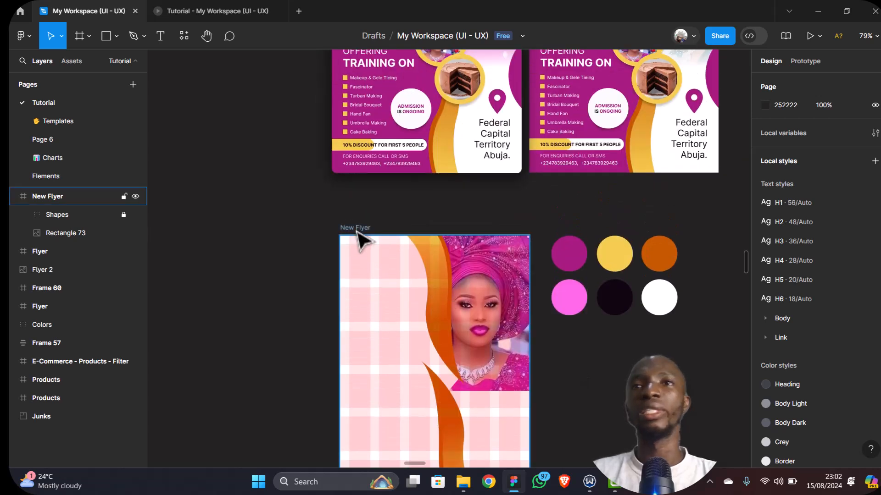
click(357, 232)
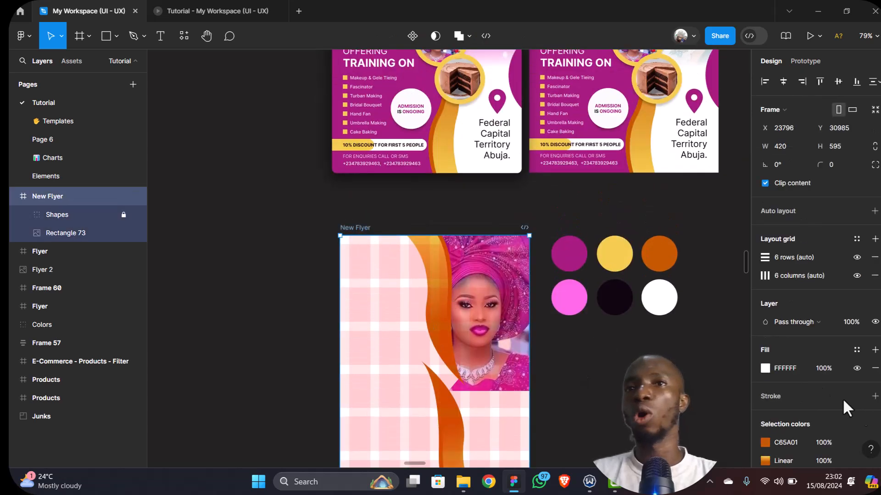
click(856, 257)
click(855, 276)
scroll(468, 349, down, 1)
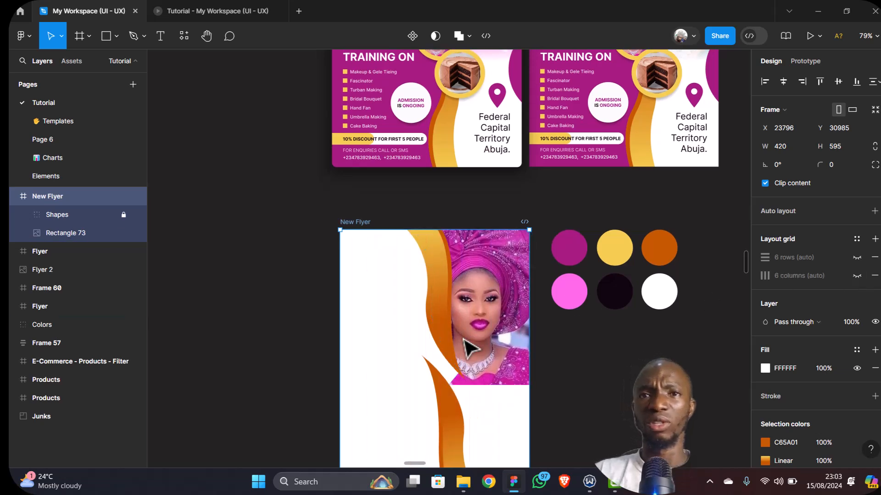
Draw a 214 × 364 rectangle over the portrait's lower part at X 206, Y 123, layered beneath the Shapes group
scroll(467, 348, down, 3)
scroll(467, 347, up, 2)
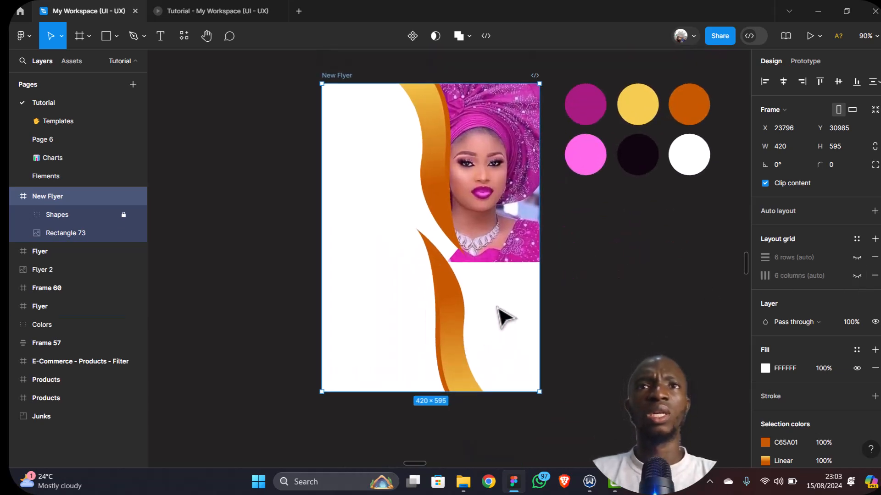
scroll(502, 316, up, 2)
click(98, 38)
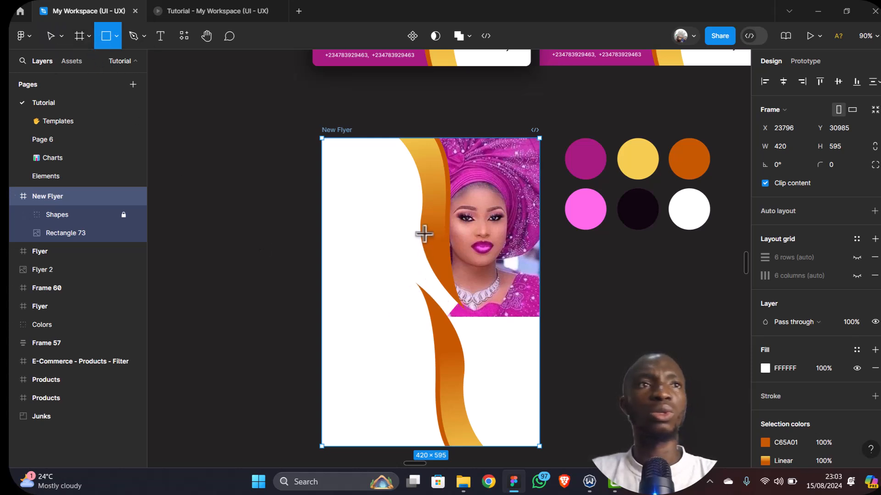
drag(422, 229, 541, 390)
drag(481, 230, 483, 201)
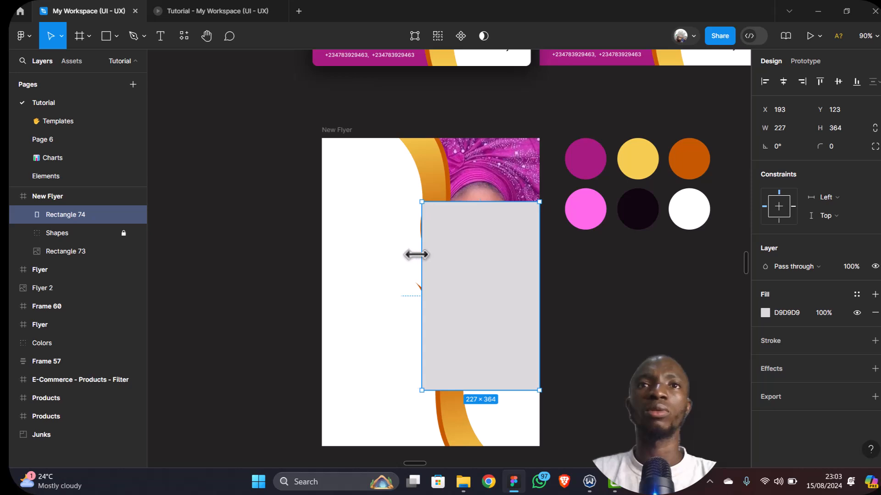
drag(416, 255, 411, 255)
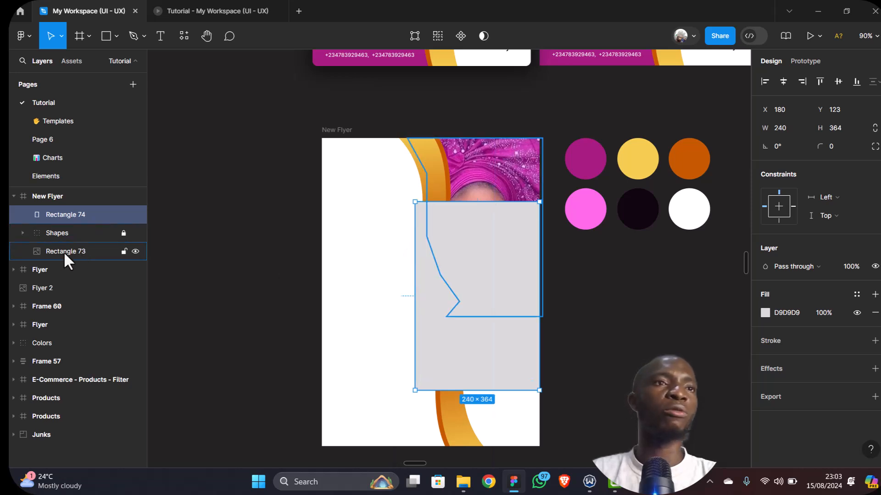
drag(73, 216, 67, 241)
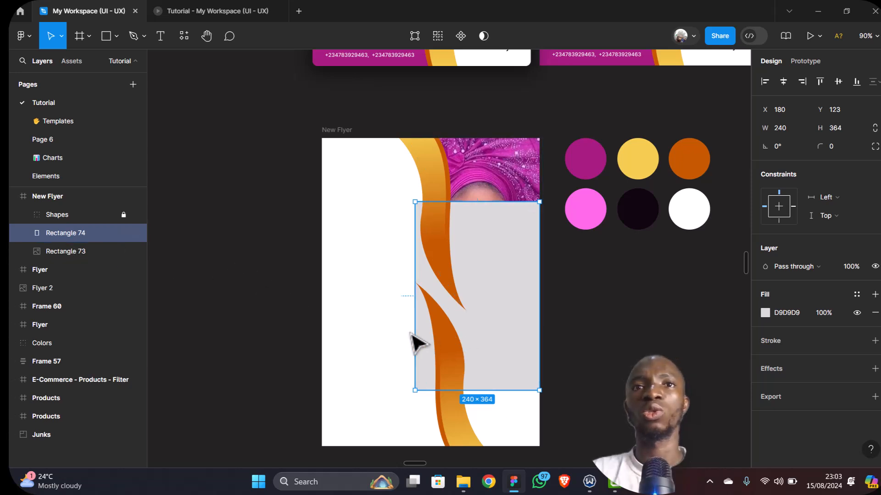
drag(414, 328, 428, 327)
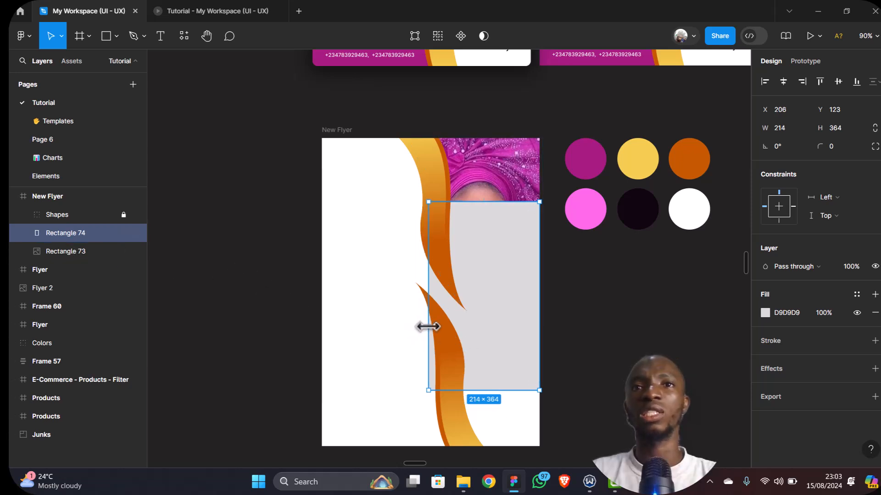
Give the new rectangle a linear gradient with both stops FFFFFF and the 0% stop's opacity set to 0%
click(765, 313)
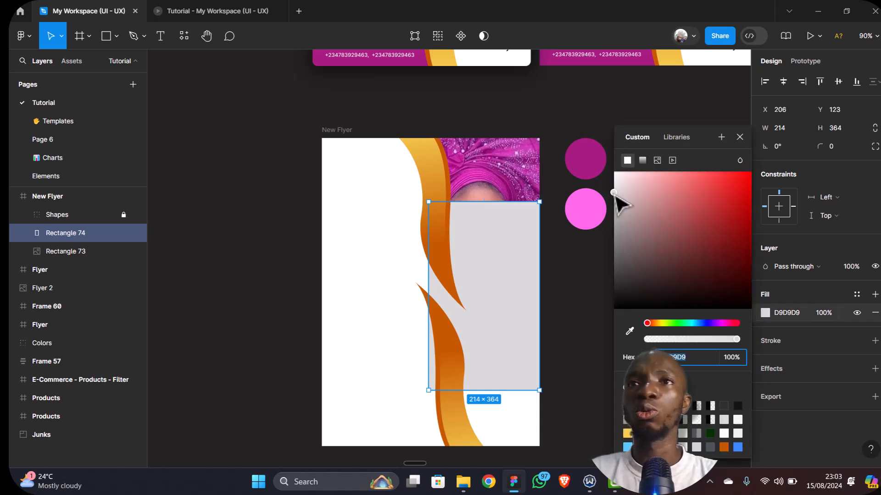
drag(613, 178, 599, 155)
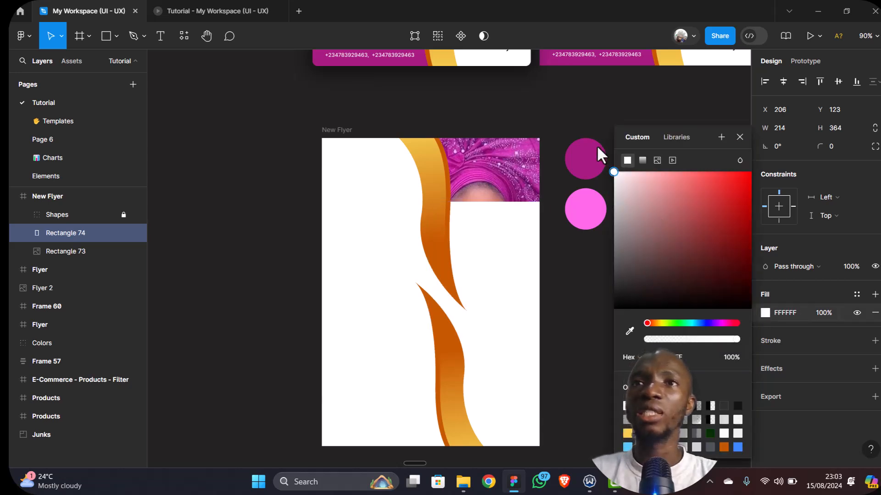
click(642, 160)
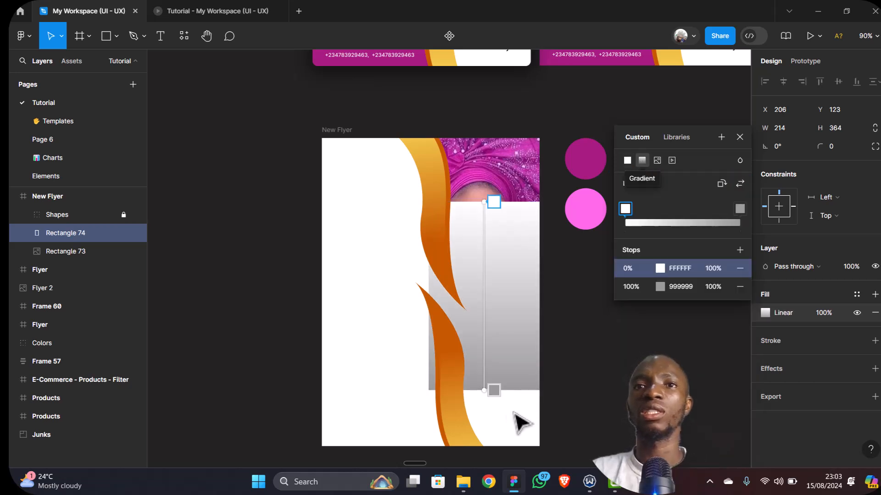
click(493, 390)
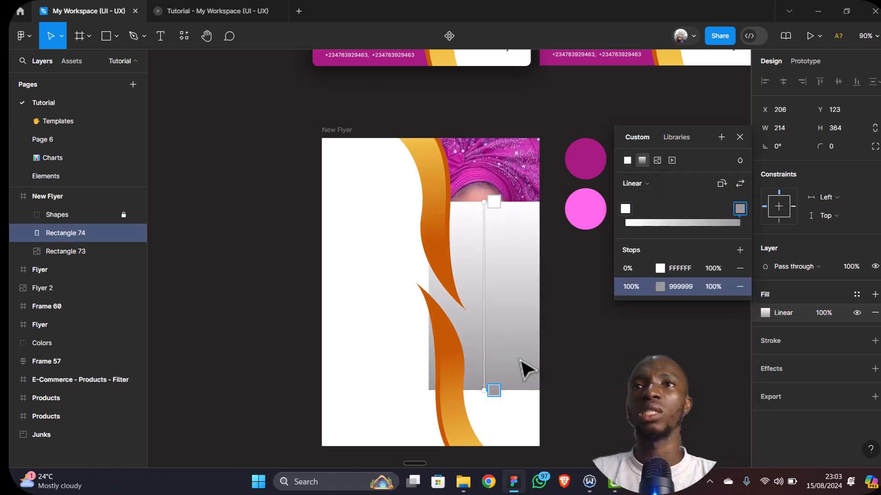
click(659, 286)
drag(490, 210, 398, 181)
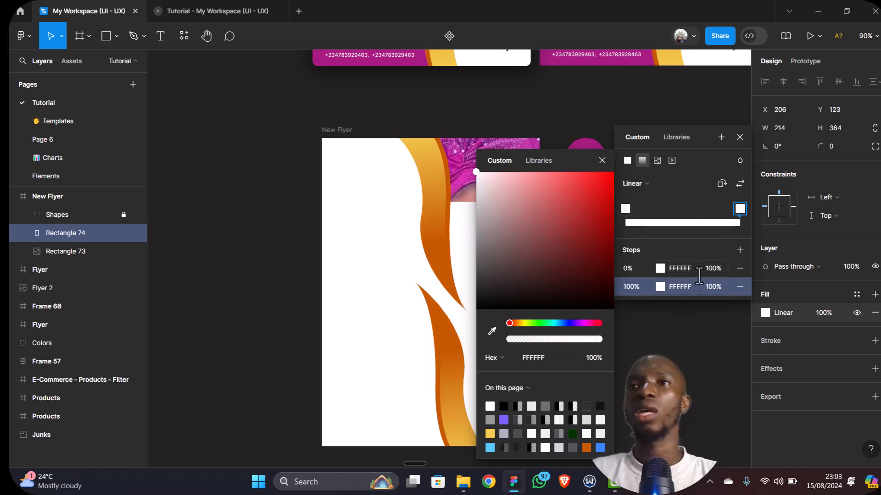
click(713, 270)
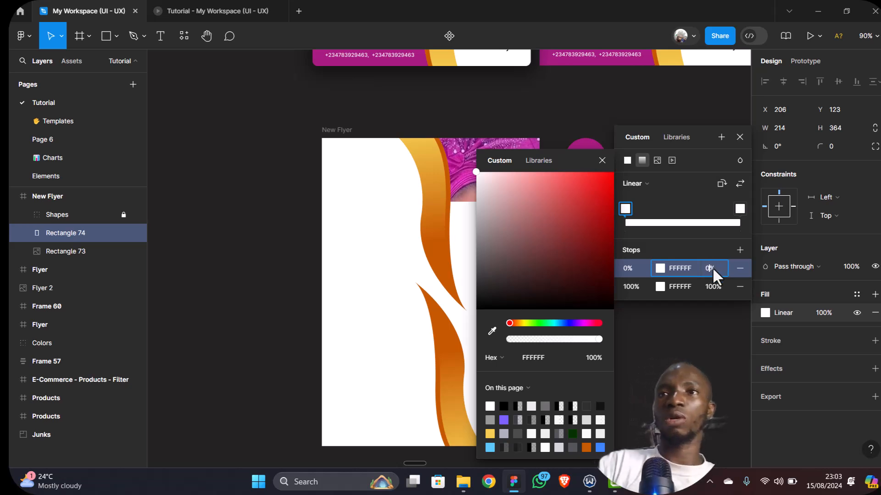
text(0%)
key(Return)
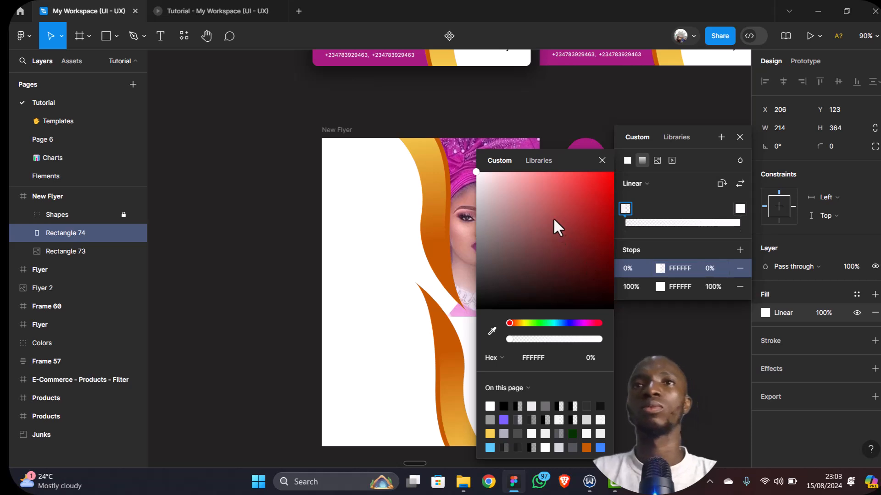
Move the white fade's gradient start slightly down over the portrait's face and select its 100% stop
drag(569, 165, 329, 215)
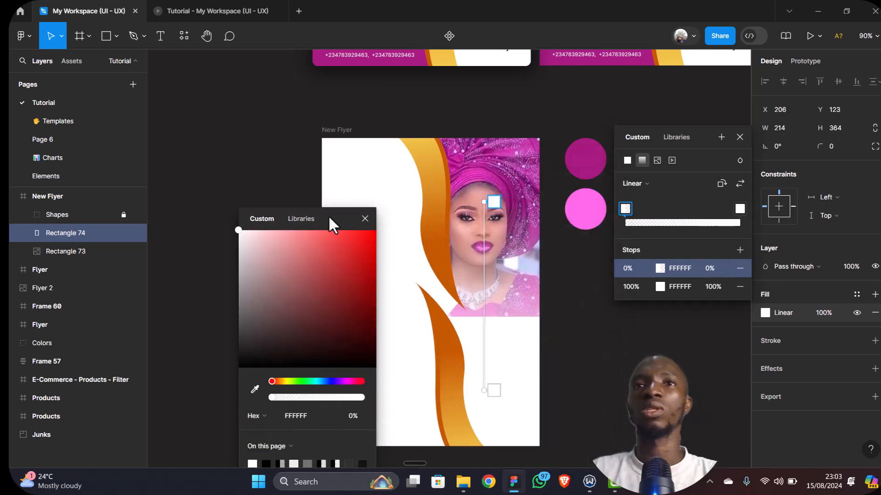
mouse_move(483, 200)
mouse_down()
mouse_move(483, 168)
mouse_move(475, 197)
mouse_move(484, 217)
mouse_up()
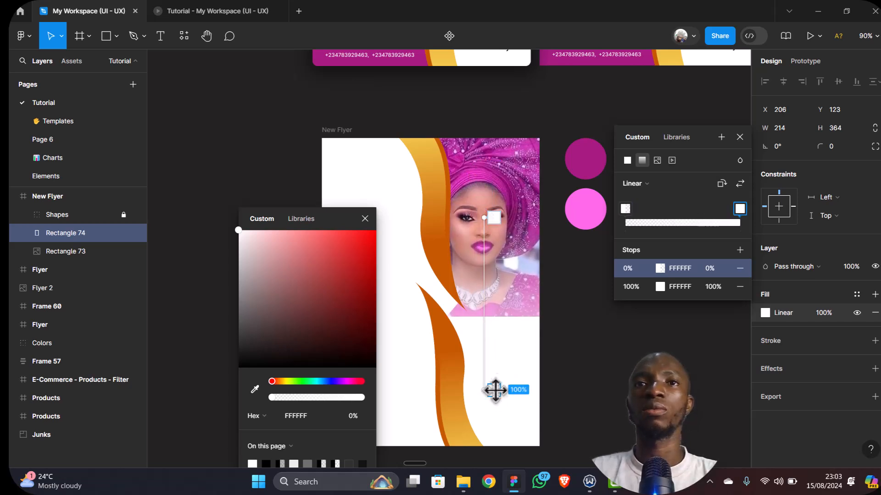
click(494, 391)
click(601, 162)
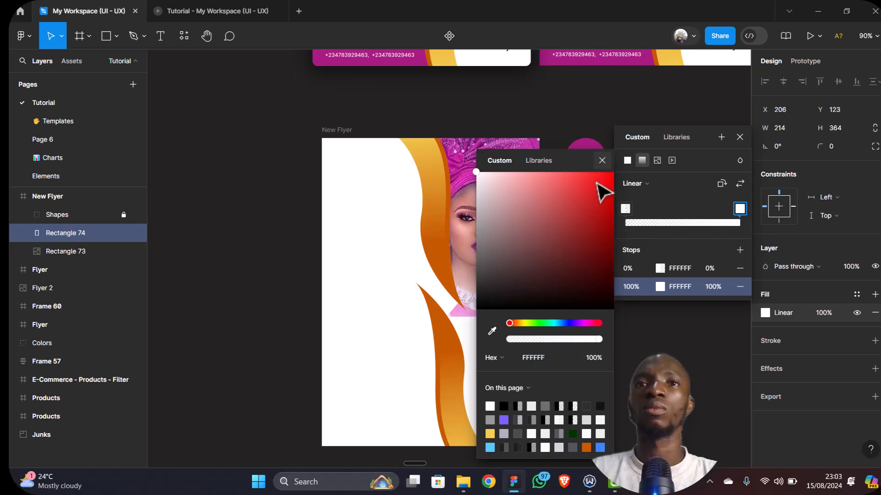
Move the white fade's fully opaque gradient stop up to 57%, level with the portrait's bottom edge
drag(497, 386, 504, 317)
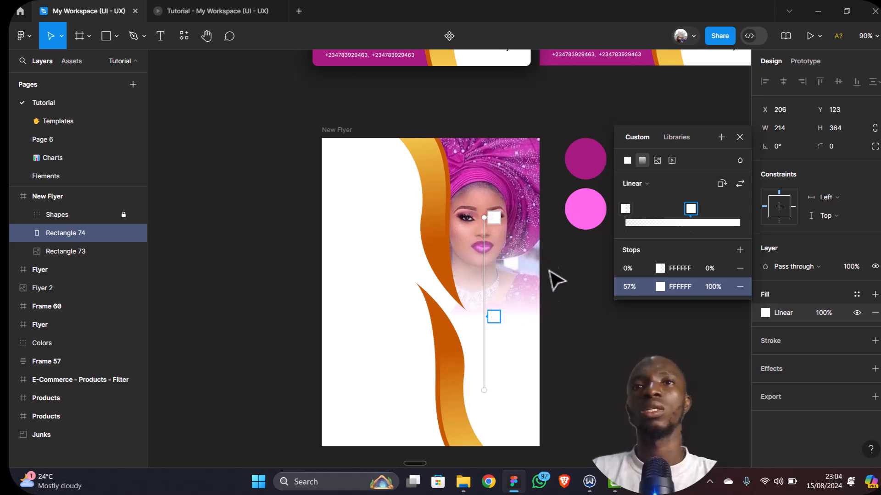
key(Escape)
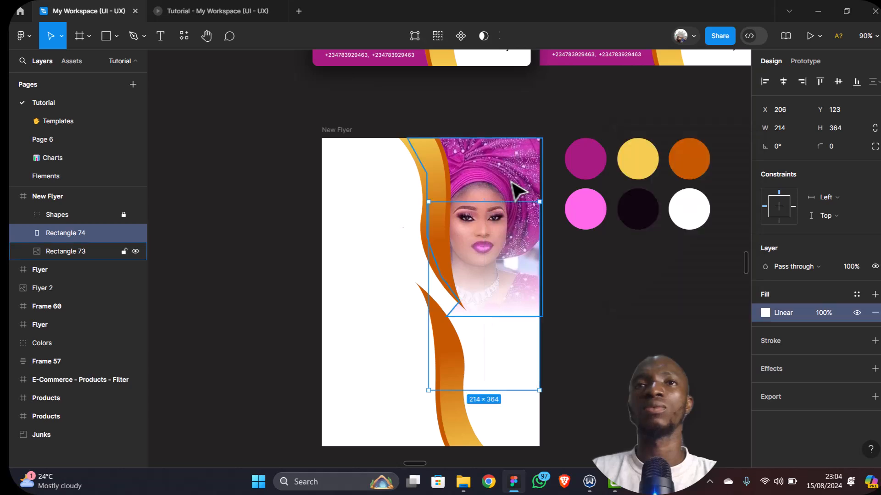
Crop the main portrait's image fill, shifting the picture slightly up and enlarging it a little within its shape
click(518, 191)
double_click(512, 183)
key(Escape)
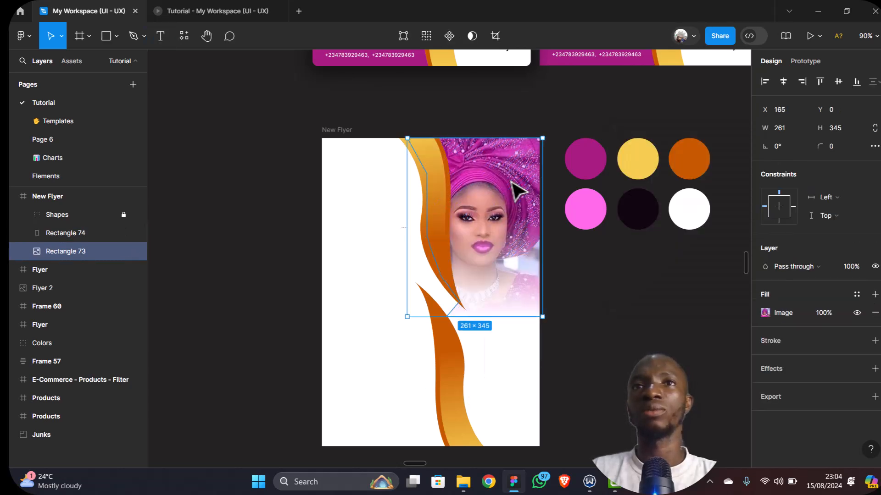
click(765, 312)
drag(499, 230, 507, 205)
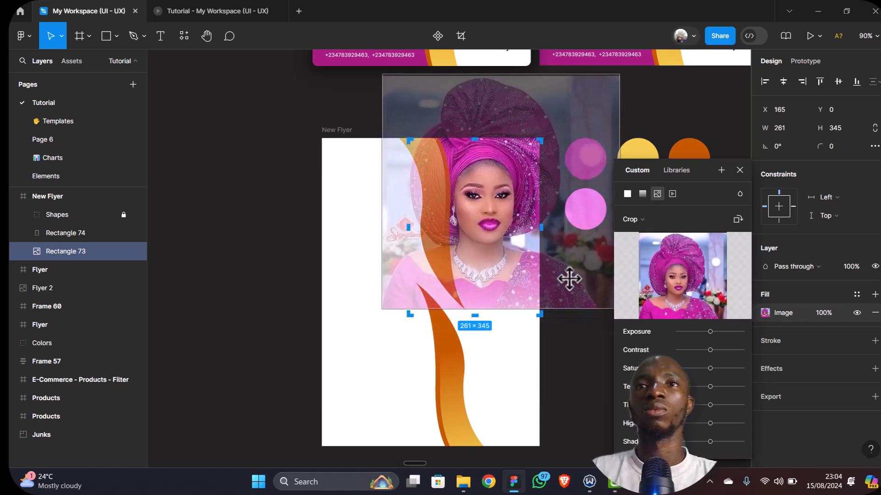
drag(574, 314, 575, 322)
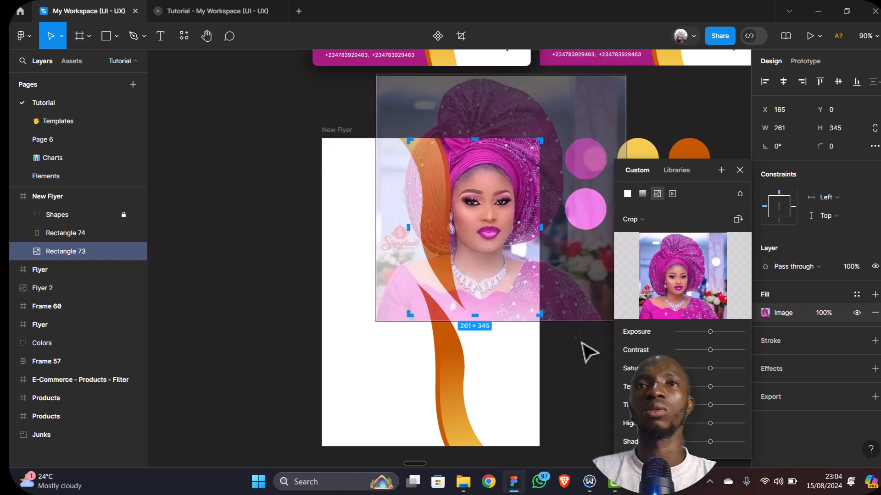
click(591, 362)
click(591, 363)
Draw a 240 × 387 rectangle at the New Flyer's upper-left corner (X 0, Y 0) and layer it beneath the Shapes group
scroll(586, 353, down, 4)
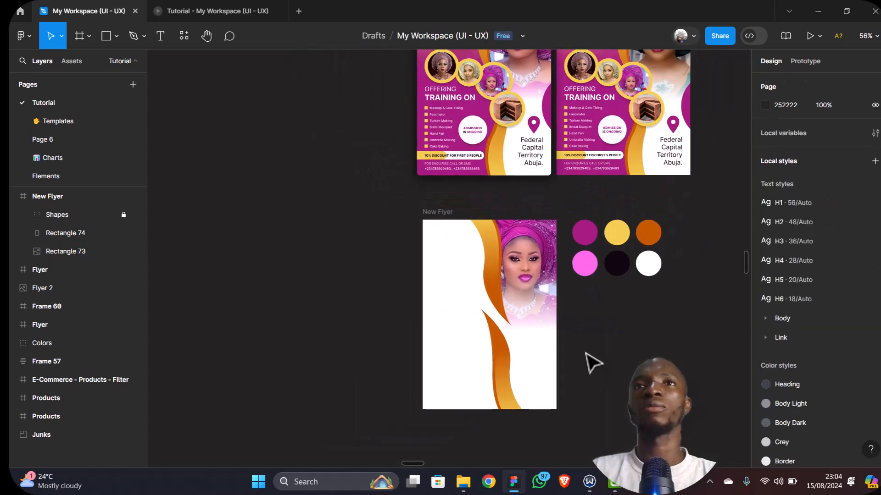
scroll(591, 362, down, 3)
scroll(592, 363, up, 5)
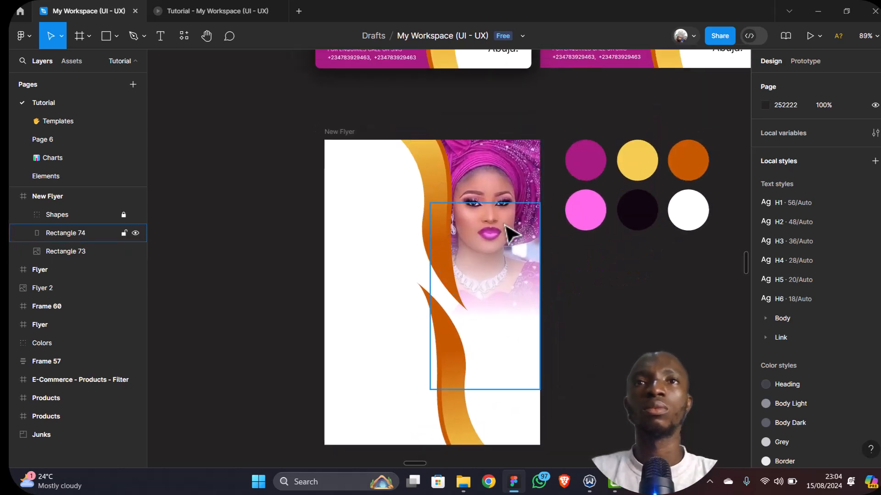
scroll(404, 284, down, 3)
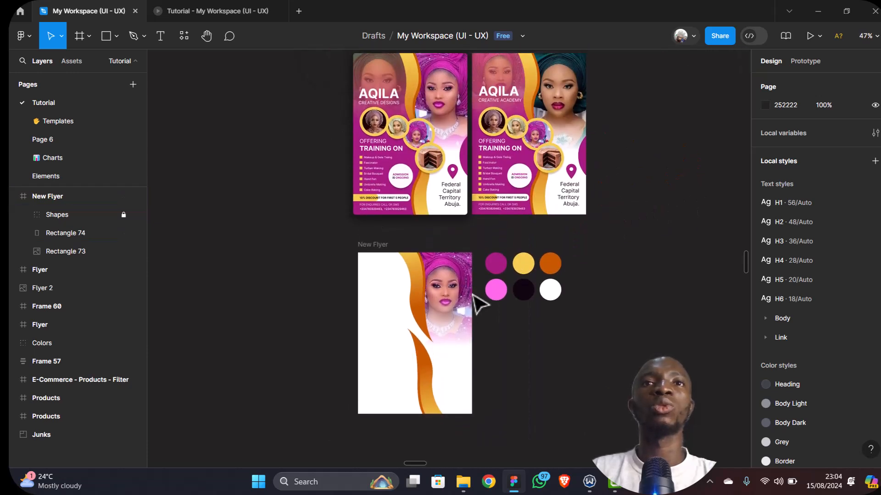
scroll(371, 290, up, 1)
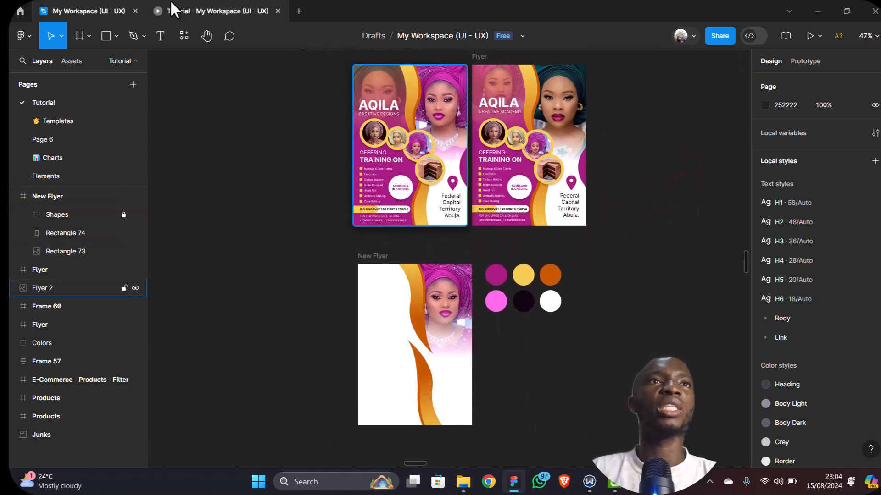
click(105, 36)
scroll(358, 314, up, 2)
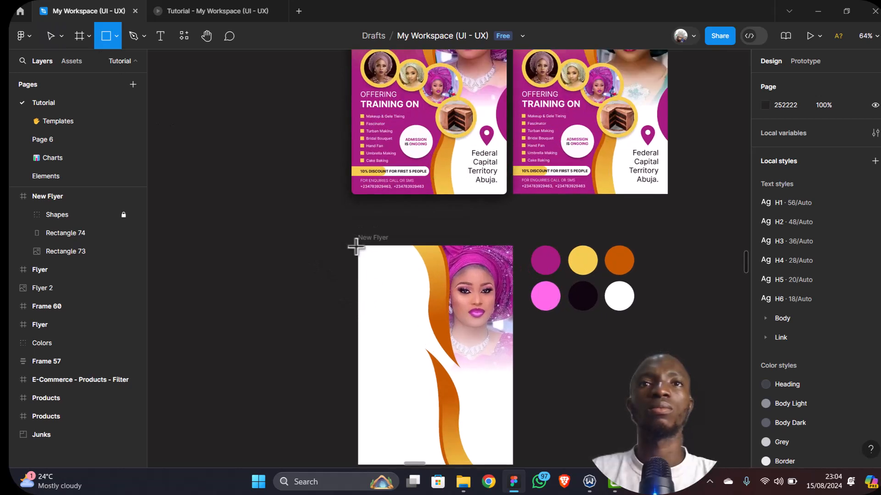
mouse_move(357, 246)
mouse_down()
mouse_move(431, 309)
mouse_move(428, 359)
mouse_move(447, 388)
mouse_up()
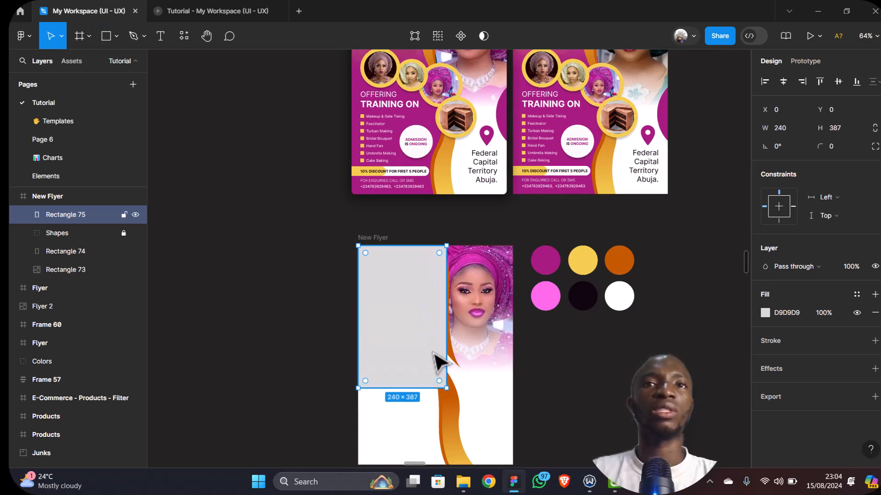
click(61, 233)
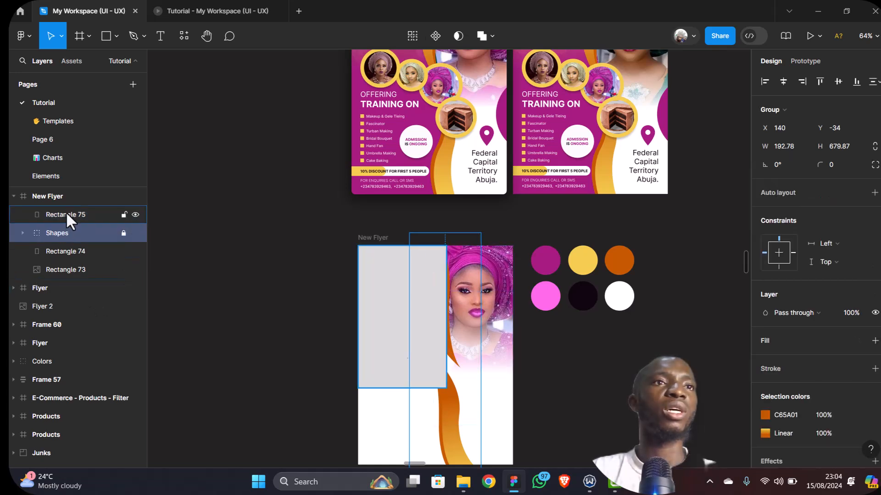
drag(66, 214, 62, 240)
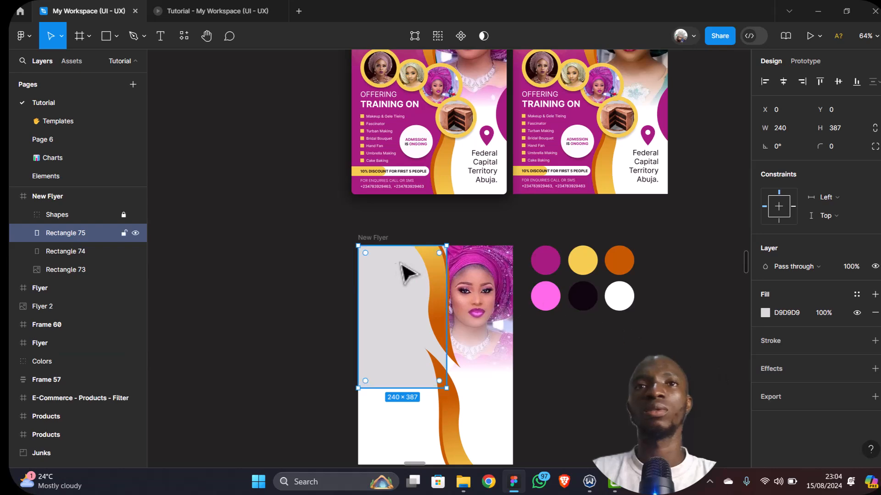
Move the grey rectangle's top-right point to X 207.5 and pull the middle of its right edge inward beneath the gold curve
scroll(396, 263, up, 2)
double_click(404, 287)
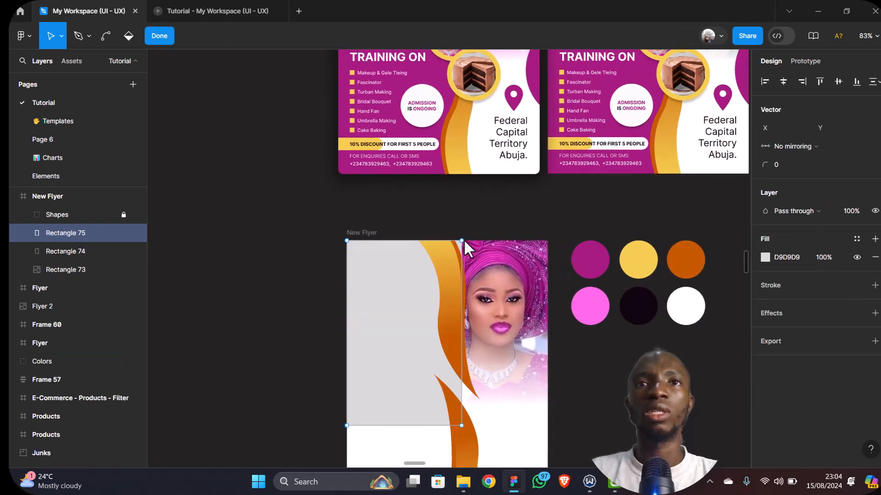
drag(460, 240, 448, 242)
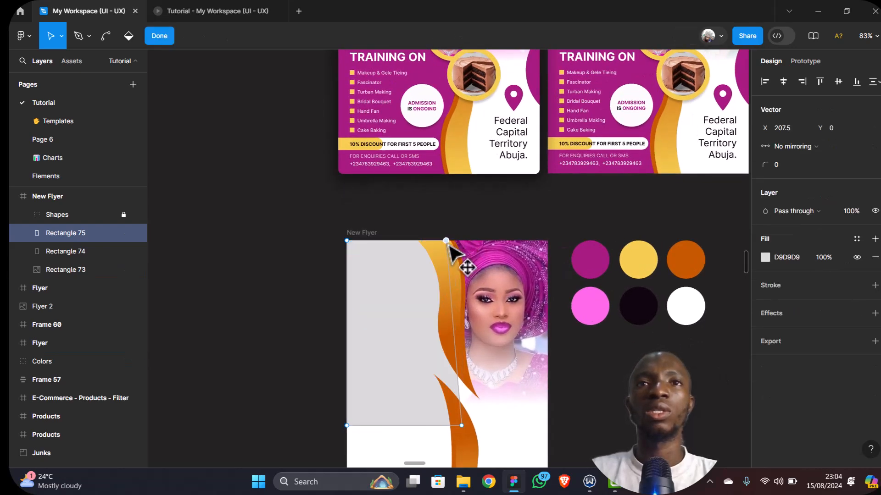
click(454, 334)
scroll(470, 280, up, 3)
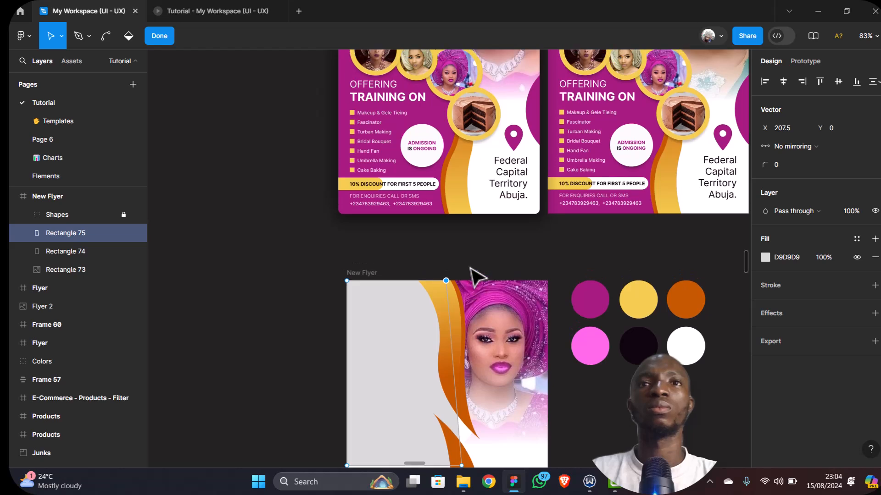
drag(454, 374, 446, 378)
key(Escape)
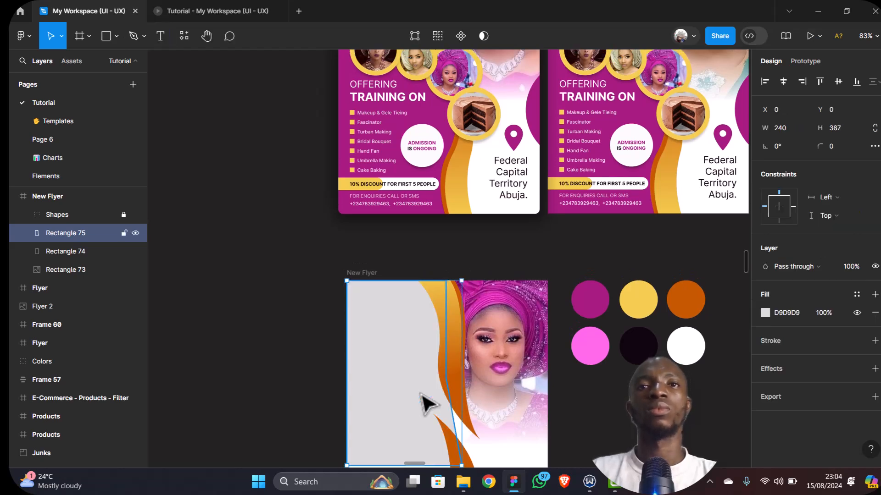
Replace the grey shape's fill with the photo of the woman in the yellow headwrap from Downloads
click(766, 313)
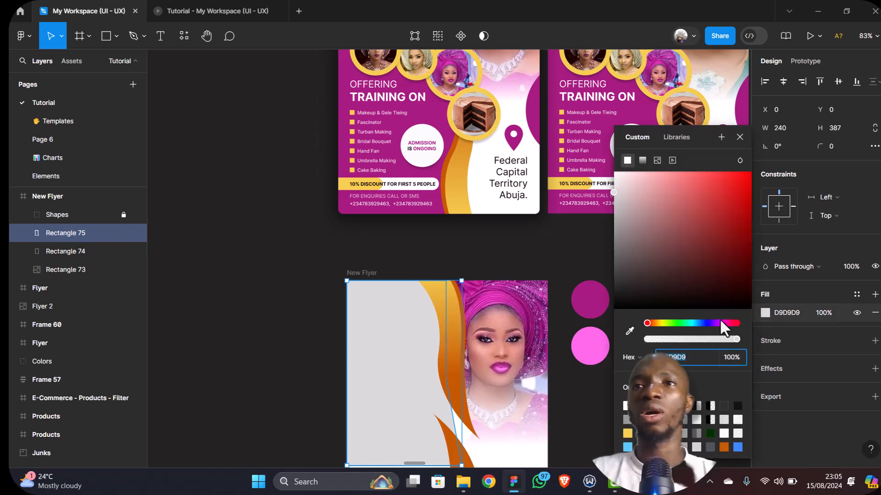
click(657, 160)
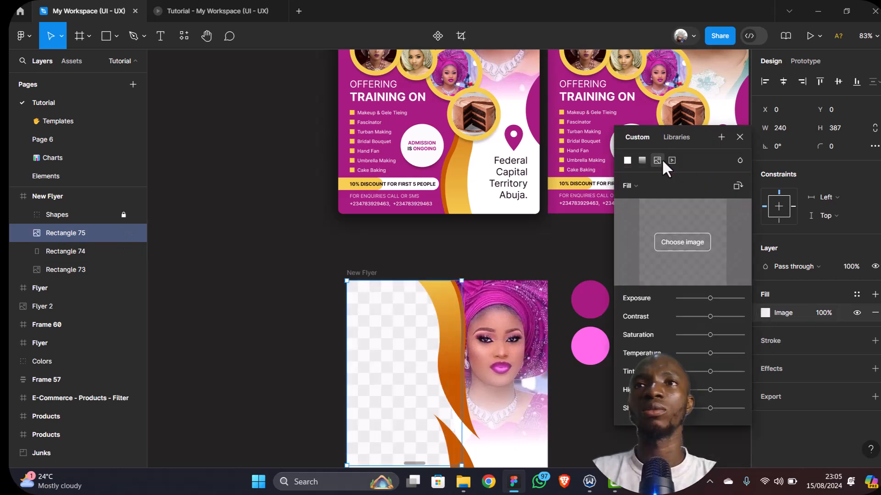
click(682, 238)
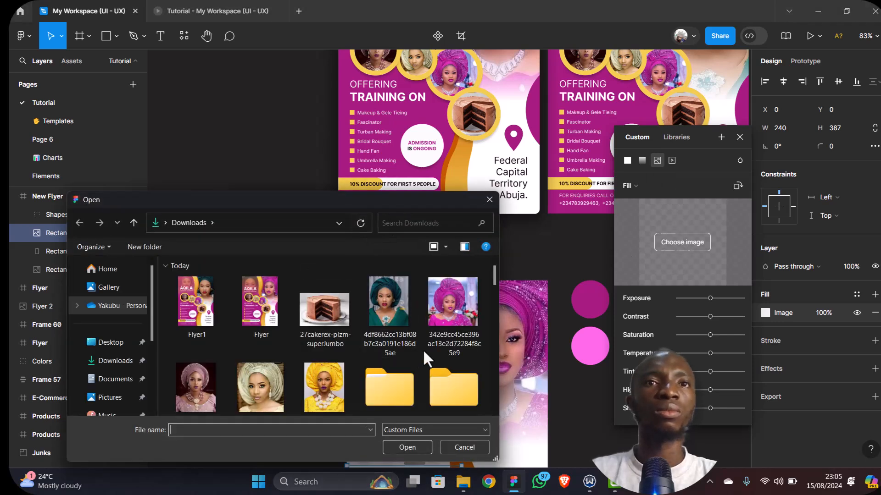
click(388, 298)
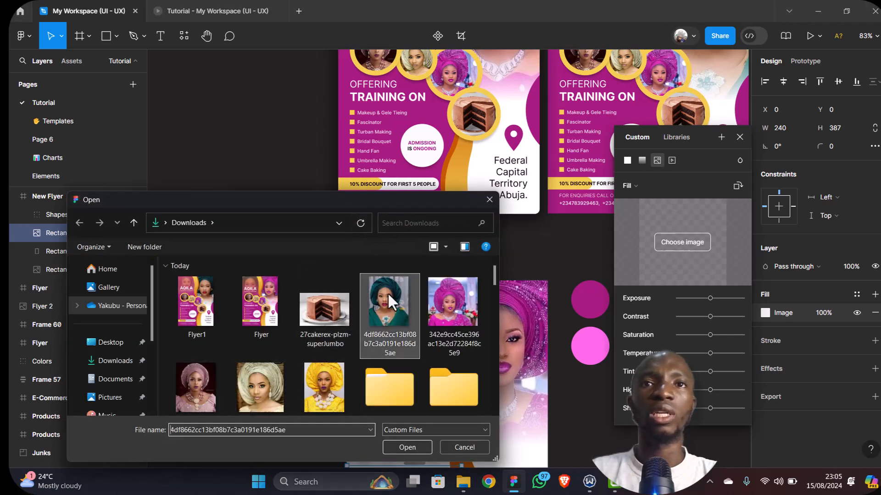
click(322, 384)
click(393, 440)
Set the yellow headwrap photo's fill mode to Crop, shift the picture up and left, and enlarge it slightly
scroll(397, 364, up, 1)
scroll(397, 367, down, 5)
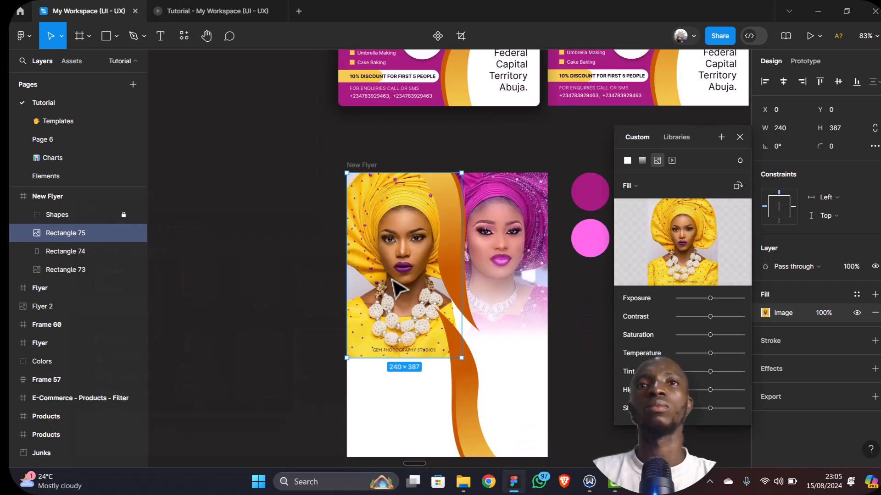
scroll(404, 284, up, 2)
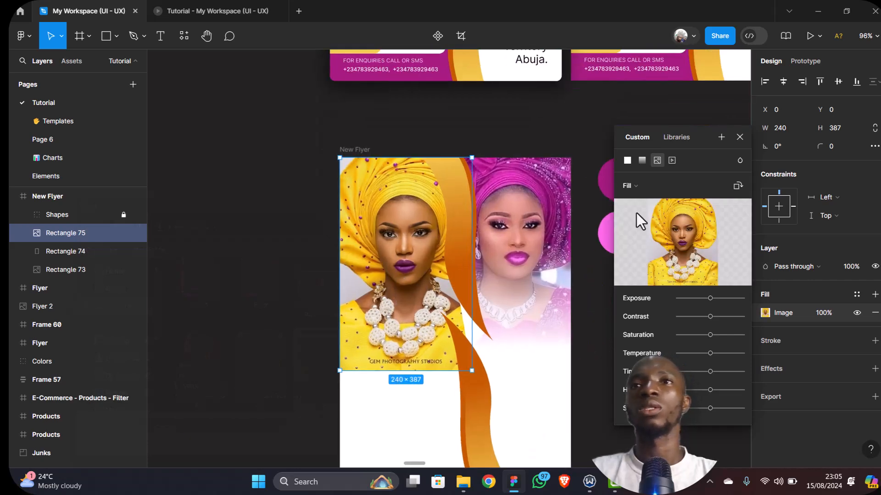
click(650, 183)
click(652, 212)
drag(420, 235, 402, 199)
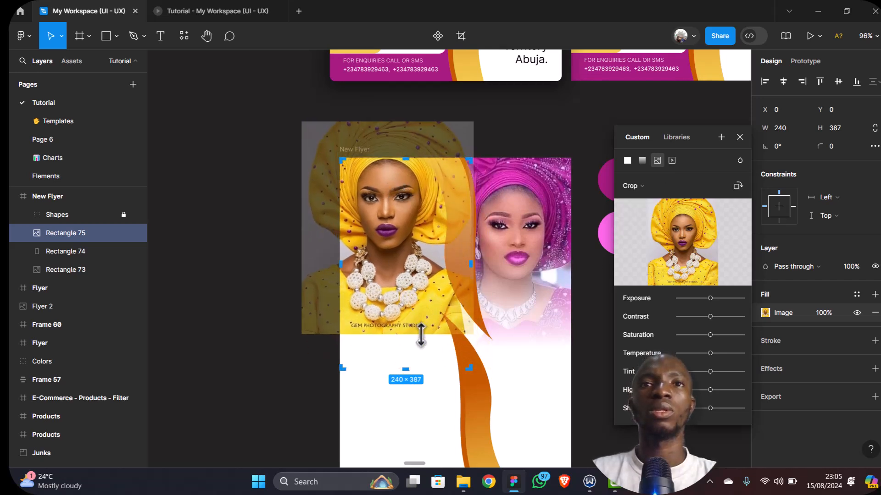
drag(428, 336, 436, 355)
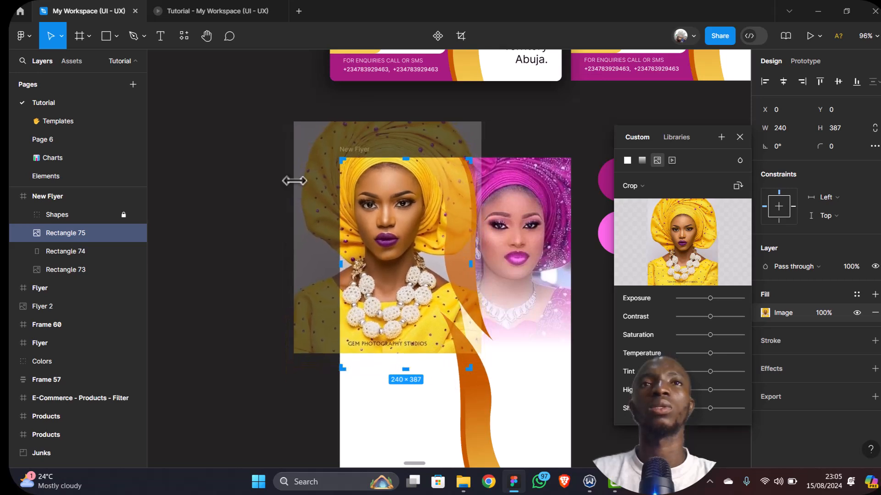
click(262, 174)
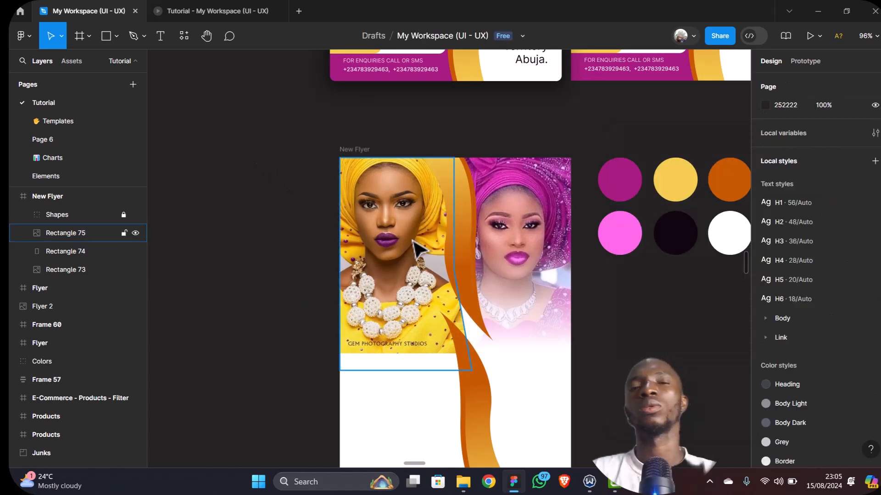
Draw a 251 × 610 rectangle from X 0, Y 0 over the flyer's left side and layer it beneath the Shapes group
scroll(413, 240, down, 5)
scroll(414, 244, up, 3)
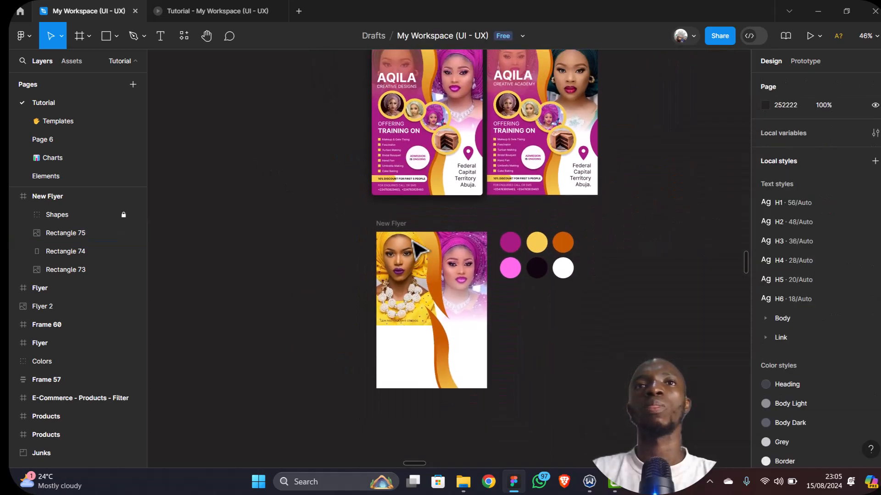
scroll(415, 248, down, 1)
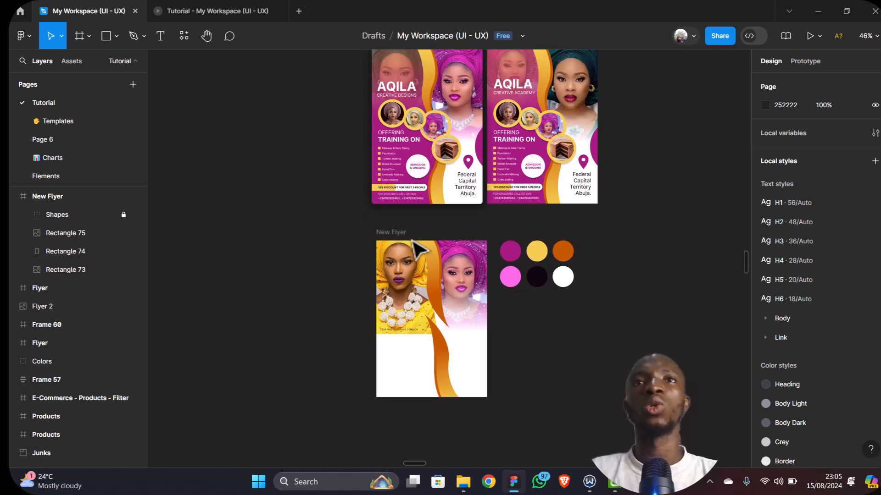
scroll(415, 248, up, 1)
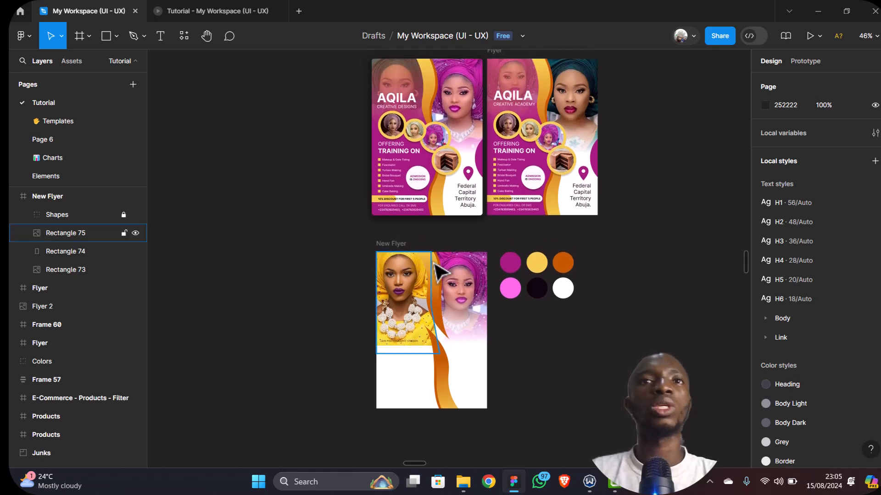
click(106, 36)
scroll(435, 320, down, 4)
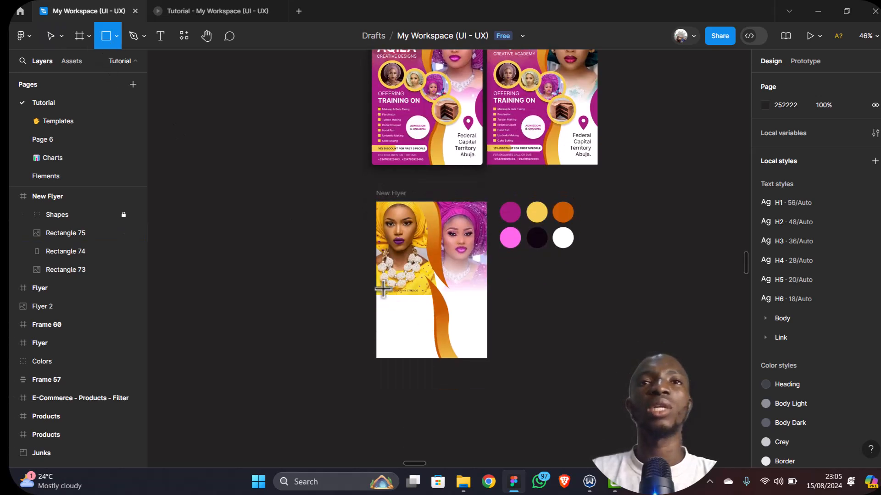
drag(376, 238, 442, 362)
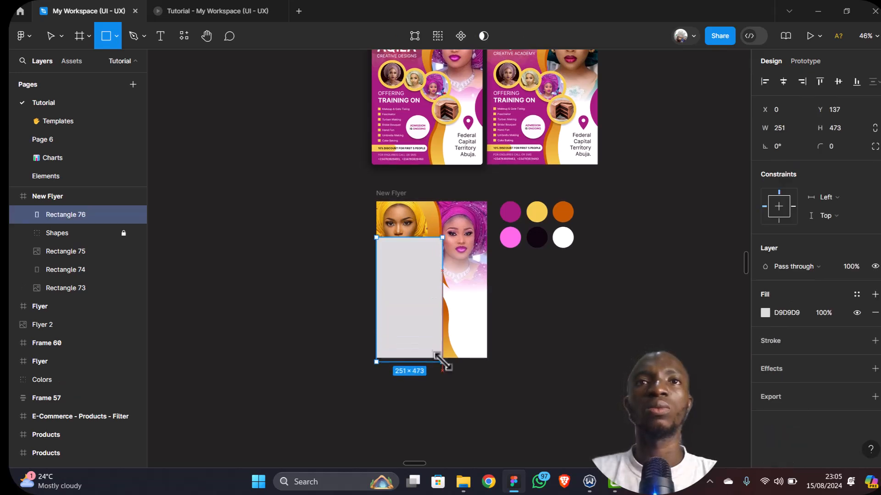
drag(403, 233, 409, 191)
drag(78, 215, 75, 238)
scroll(449, 301, up, 2)
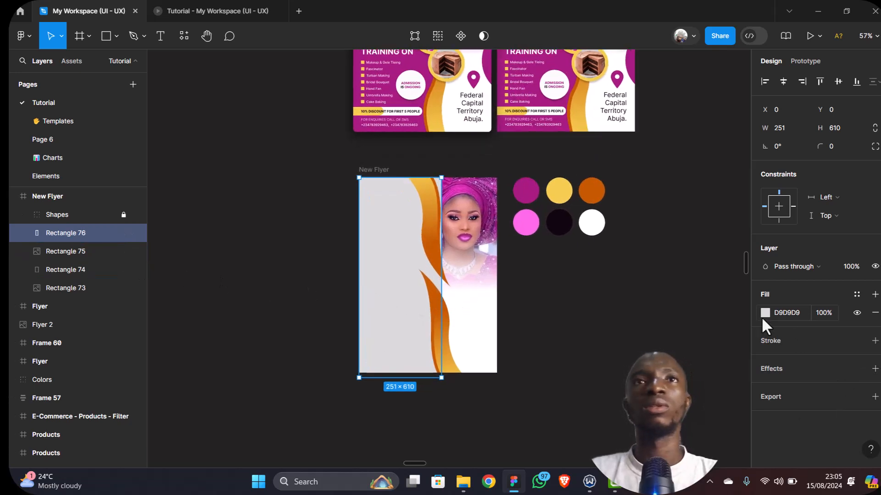
Fill the tall left rectangle with magenta A71C7F sampled from the palette circle, and change the fill to a linear gradient
click(764, 313)
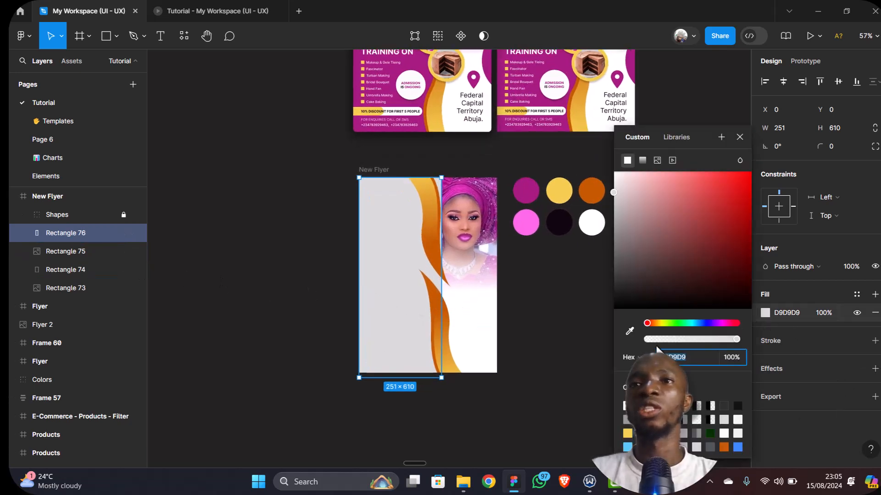
click(630, 331)
click(529, 192)
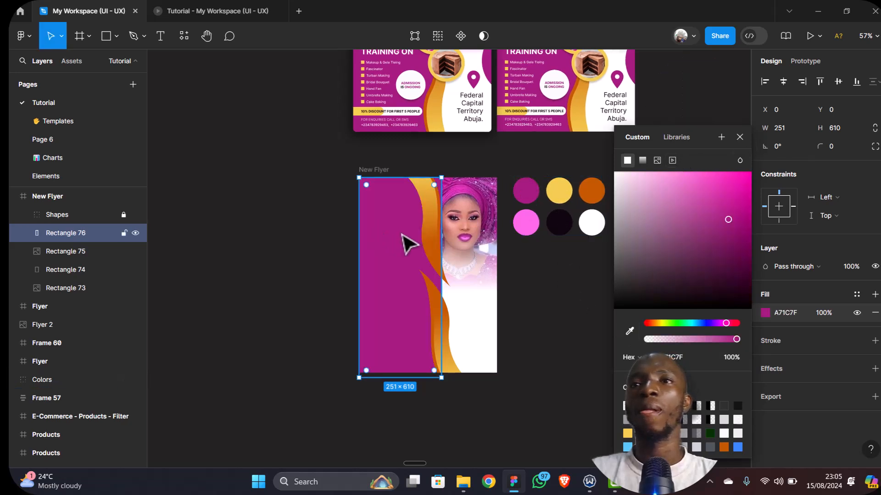
click(642, 160)
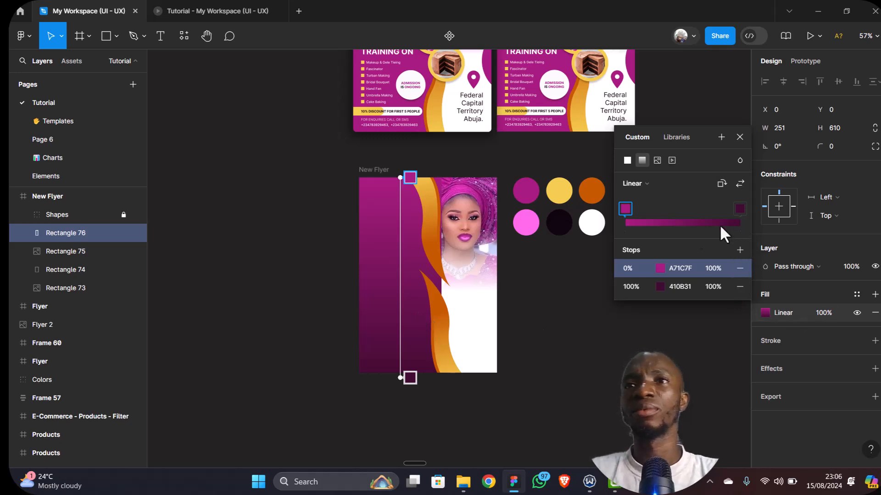
Set the magenta rectangle's gradient end stop to A71C7F and its start stop's opacity to 0%
click(684, 269)
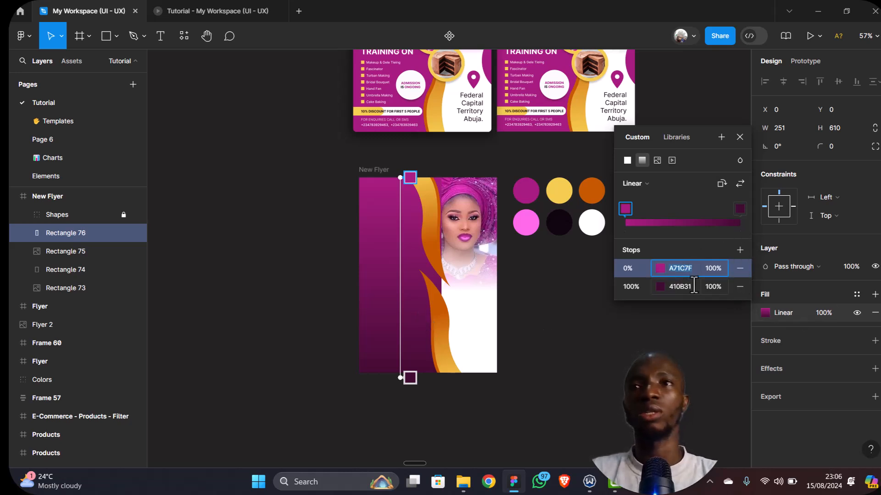
click(683, 287)
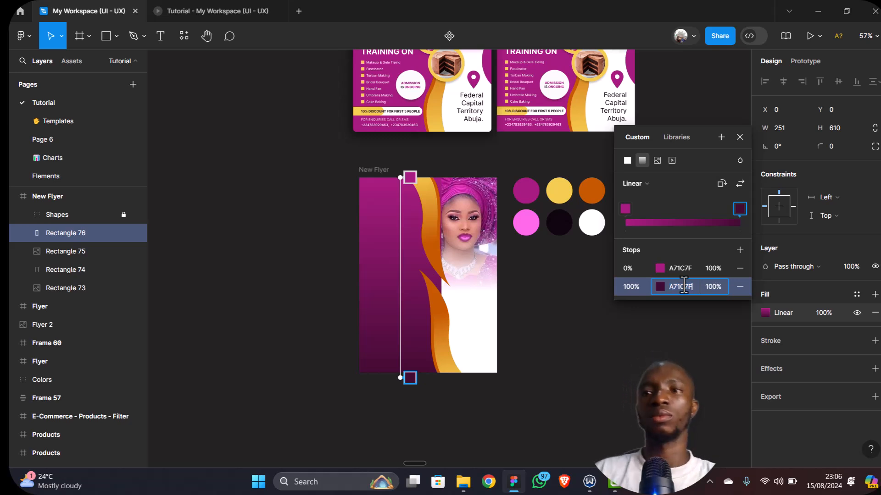
key(Return)
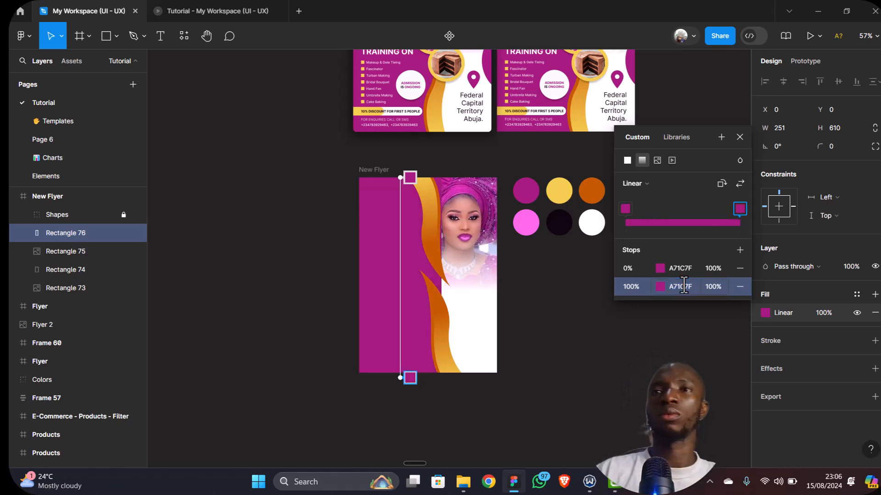
click(708, 268)
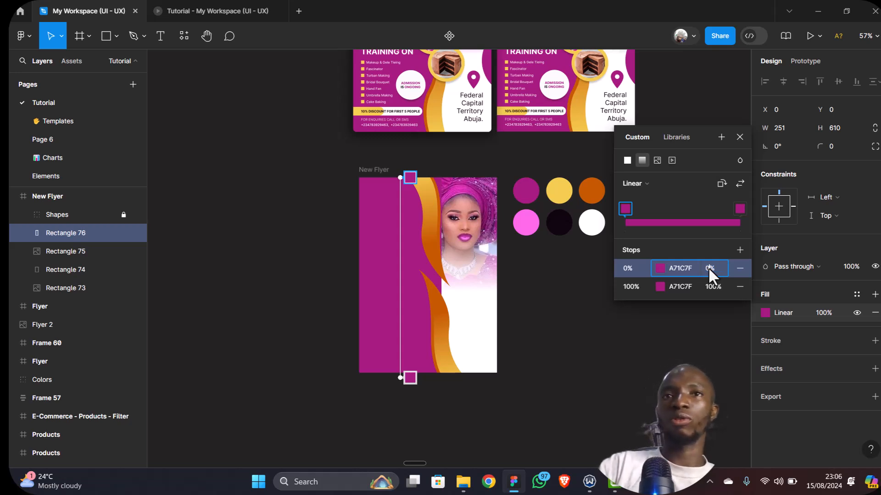
key(Return)
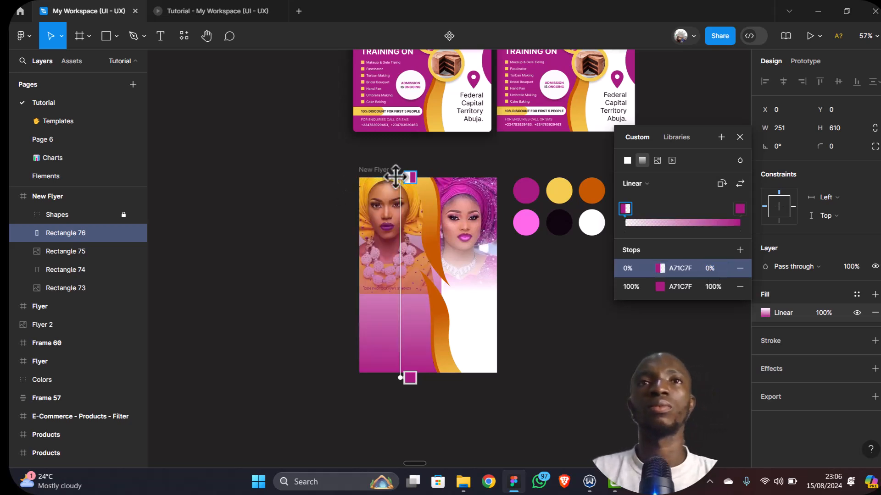
Extend the gradient's transparent start above the flyer and move the solid magenta stop up to 47%
drag(401, 176, 390, 149)
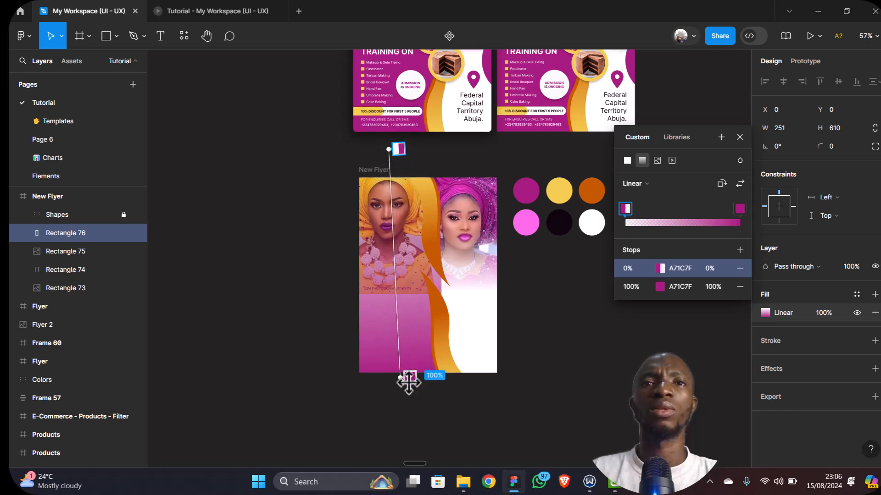
drag(408, 380, 406, 262)
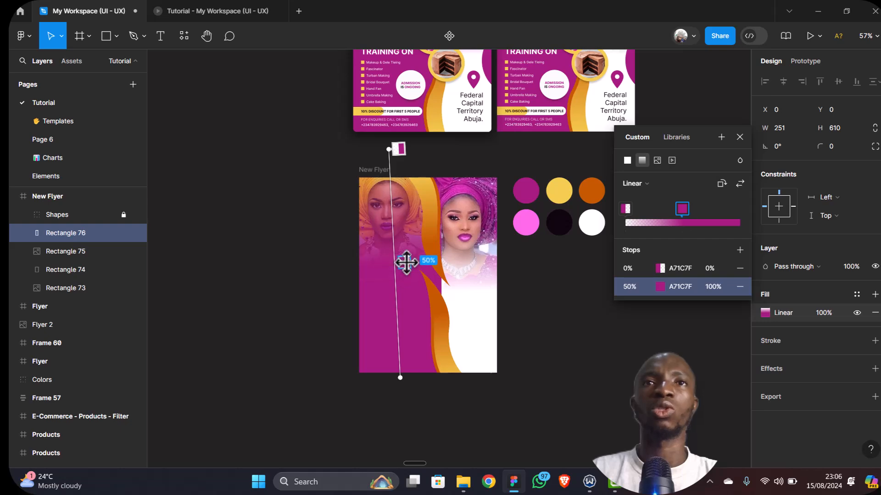
scroll(379, 234, up, 4)
scroll(378, 234, right, 1)
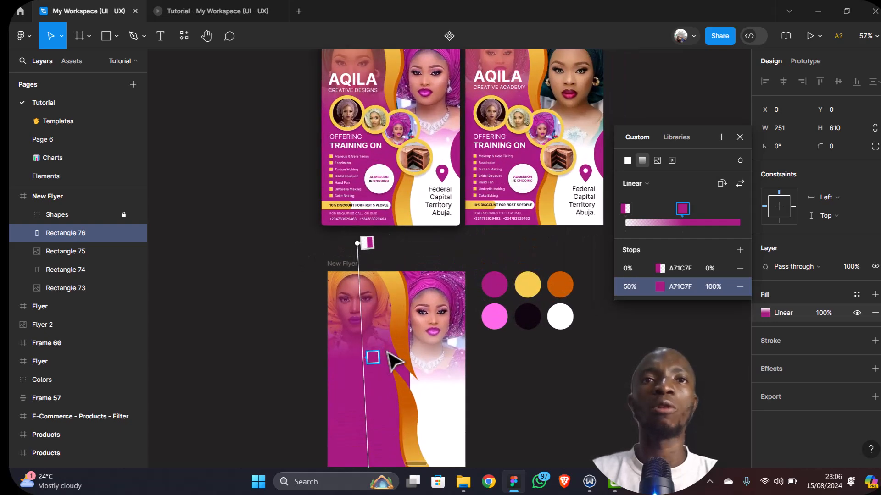
drag(372, 357, 375, 350)
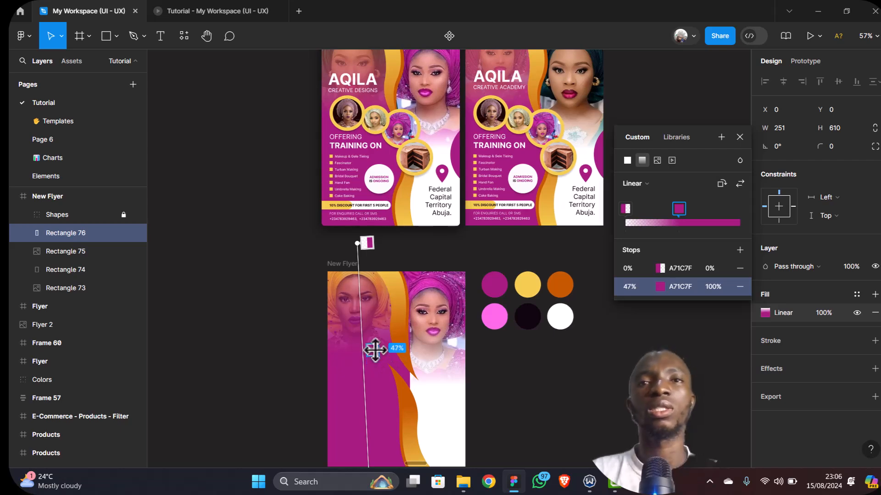
click(419, 252)
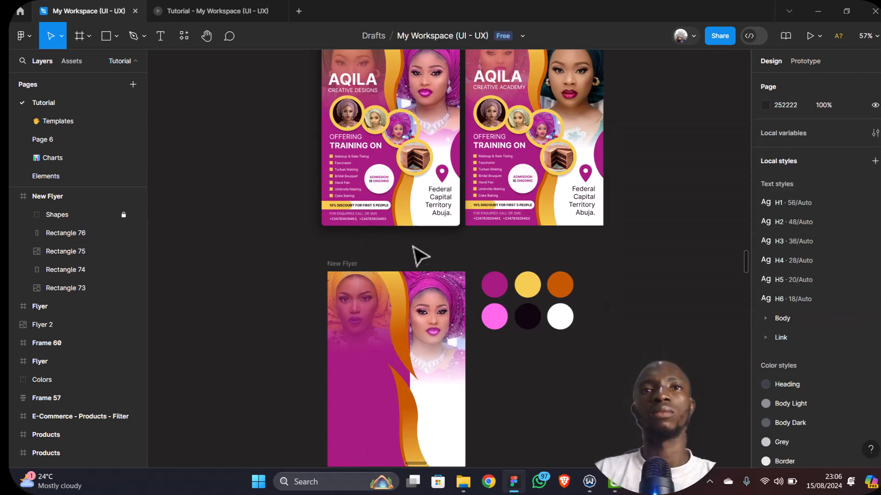
Compare the new flyer's faded photo and curved shapes with the finished reference flyers
scroll(404, 314, down, 1)
scroll(404, 313, down, 1)
scroll(404, 312, up, 3)
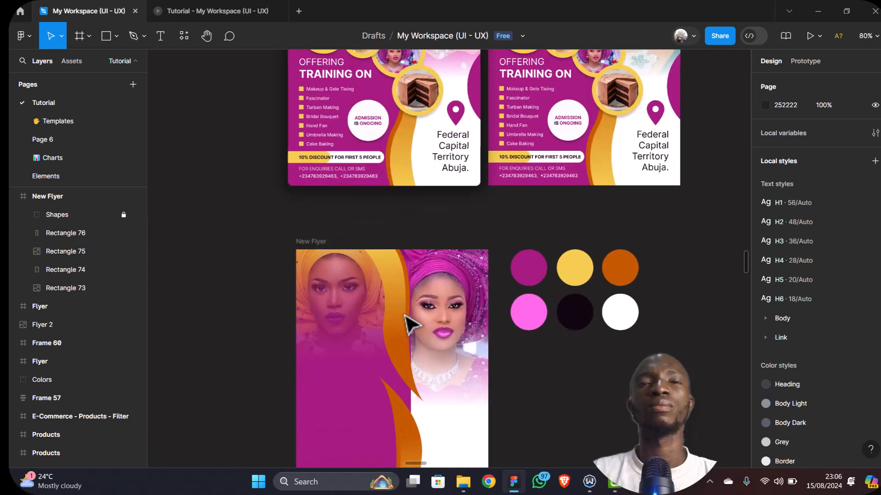
scroll(406, 305, down, 3)
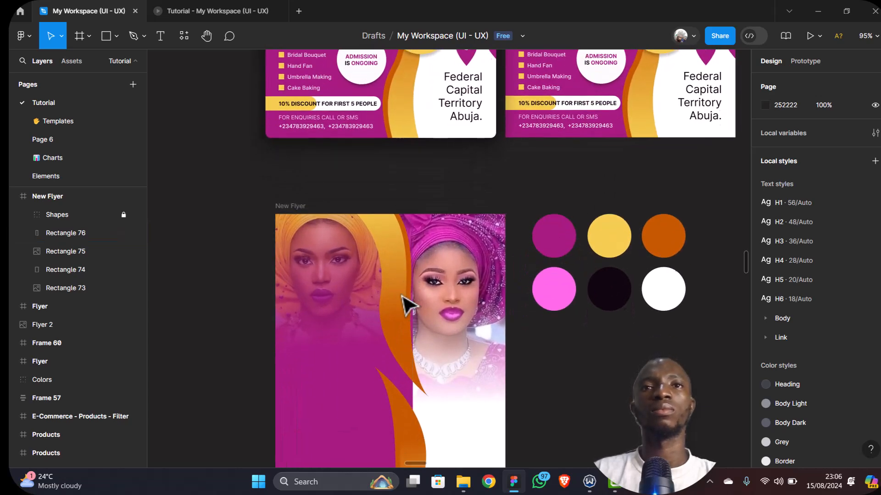
scroll(408, 307, down, 2)
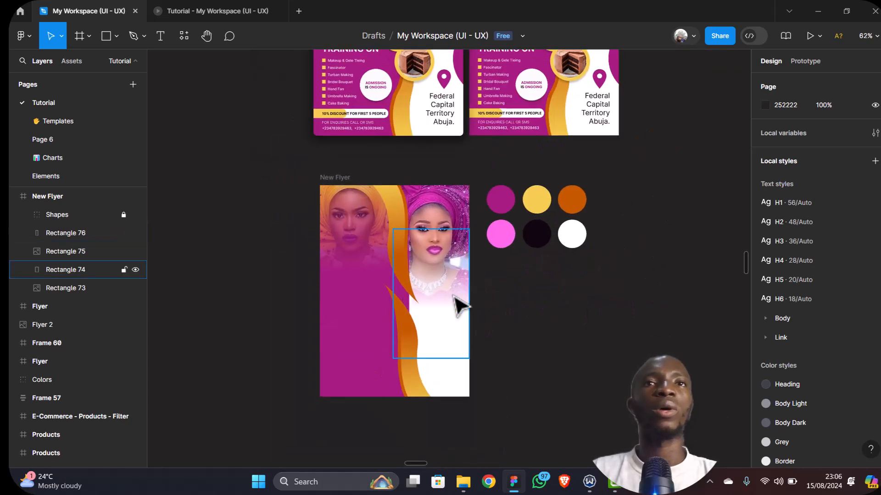
scroll(394, 299, down, 1)
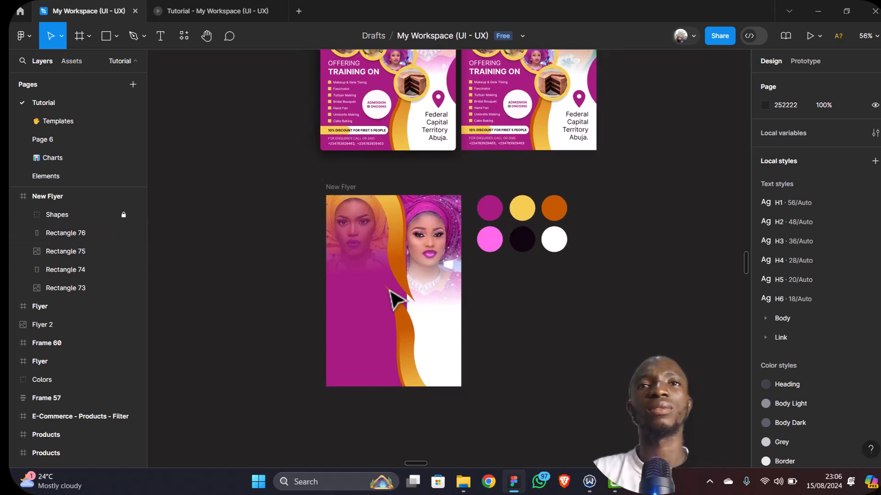
scroll(390, 291, up, 2)
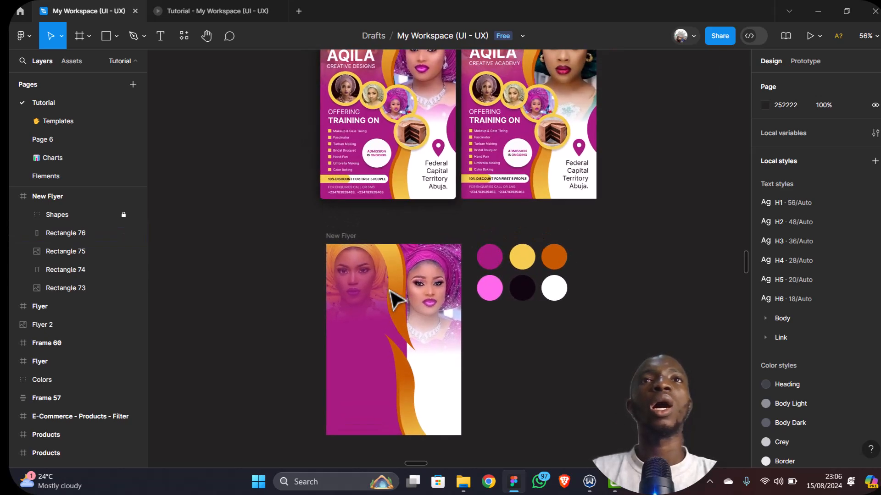
scroll(393, 299, up, 5)
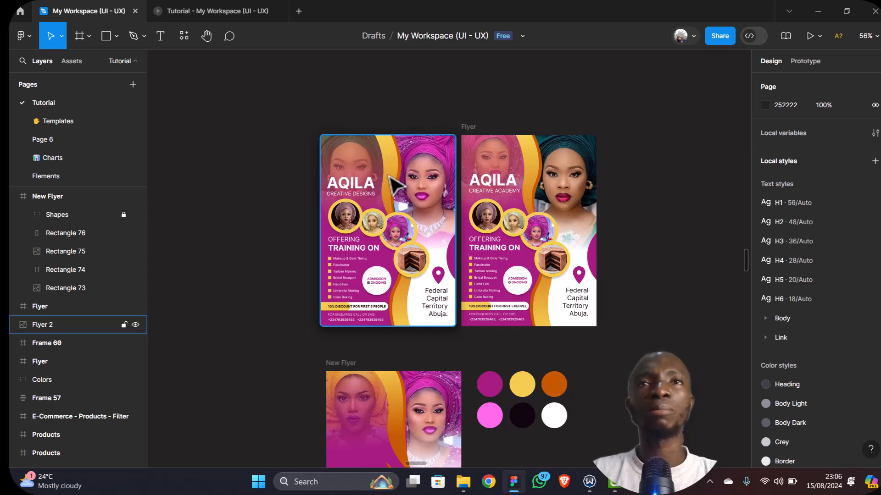
scroll(393, 186, up, 1)
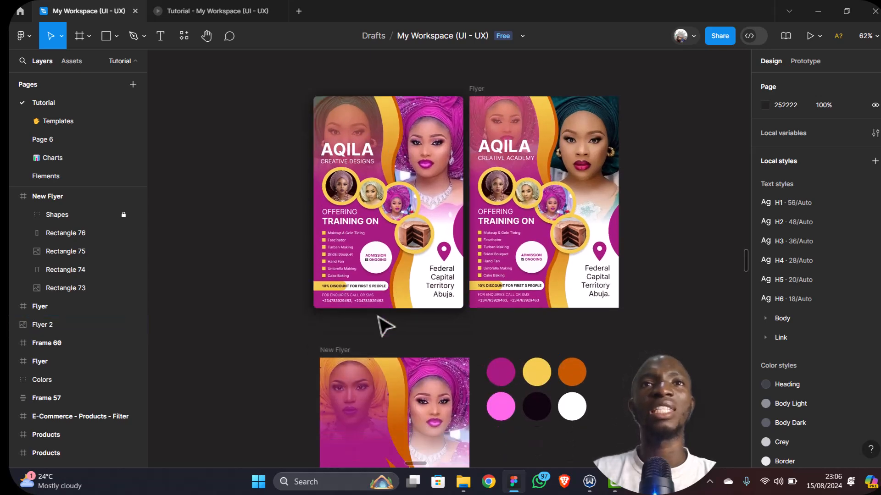
scroll(385, 326, down, 8)
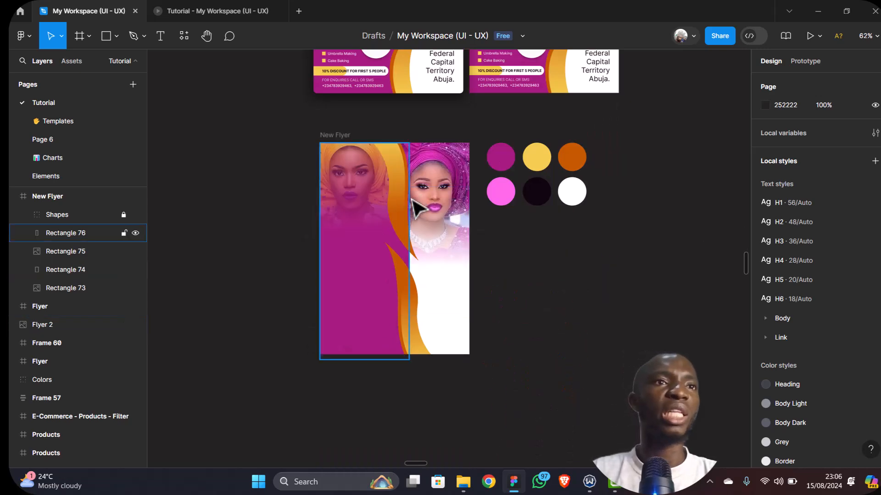
Unlock the Shapes group and narrow the upper wave component to a width of 115
click(122, 214)
click(28, 215)
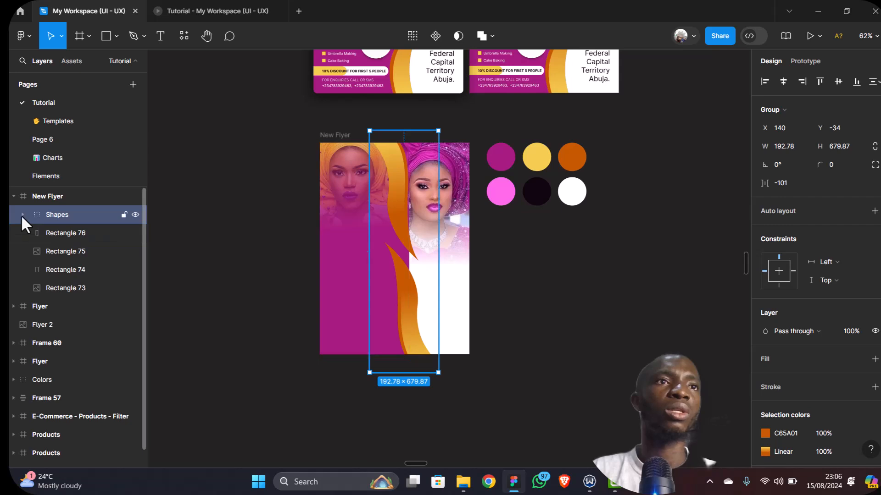
click(22, 215)
click(64, 252)
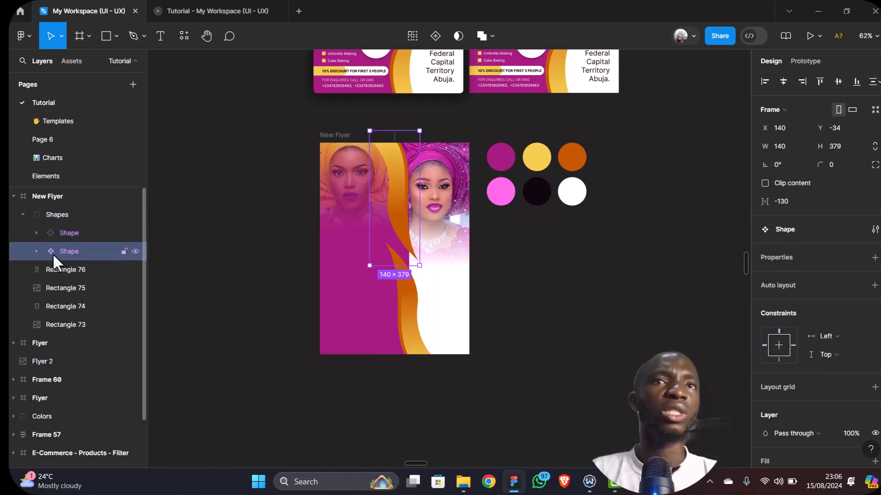
drag(373, 193, 376, 193)
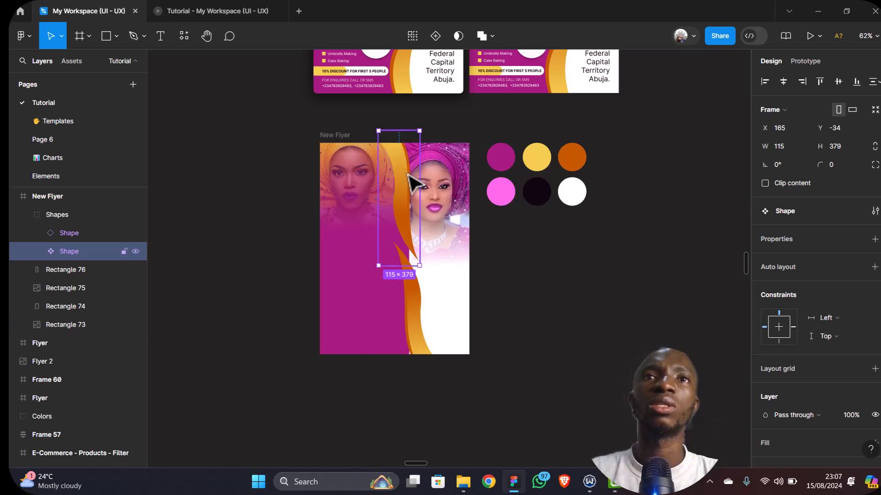
Move the upper wave left to X 154 and shift the lower wave to X 326.8, Y 634.75
drag(402, 173, 400, 173)
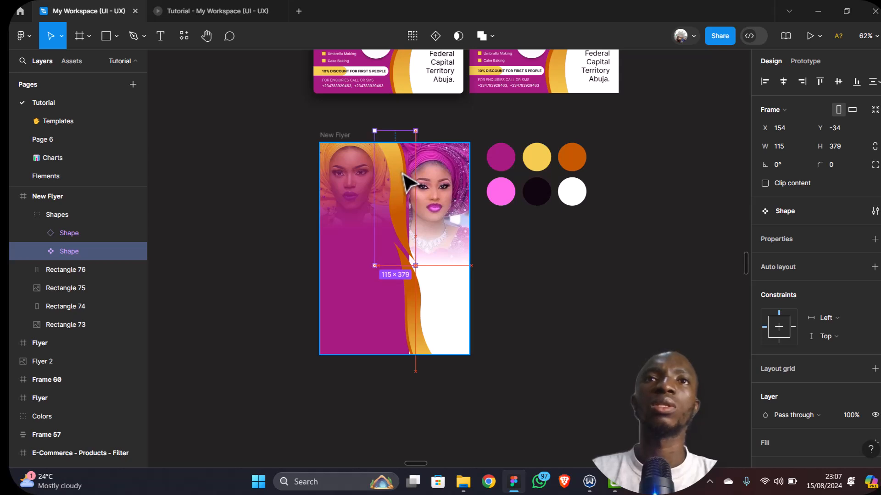
click(416, 314)
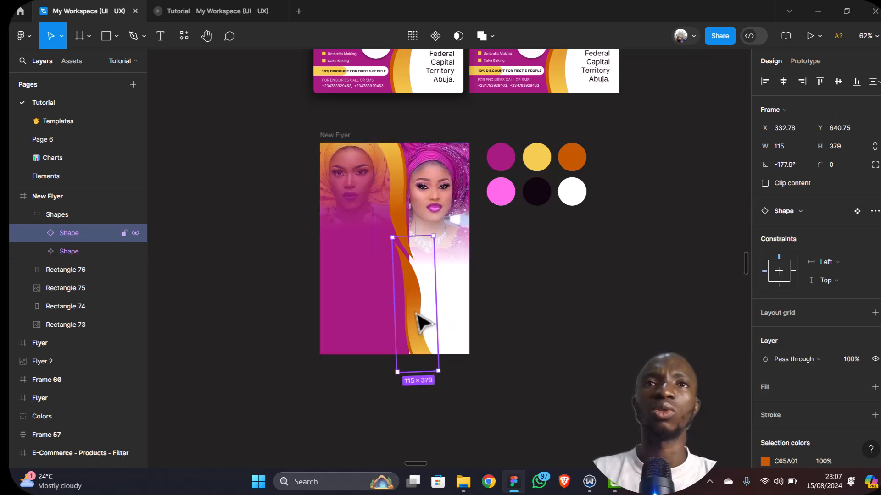
drag(416, 314, 416, 314)
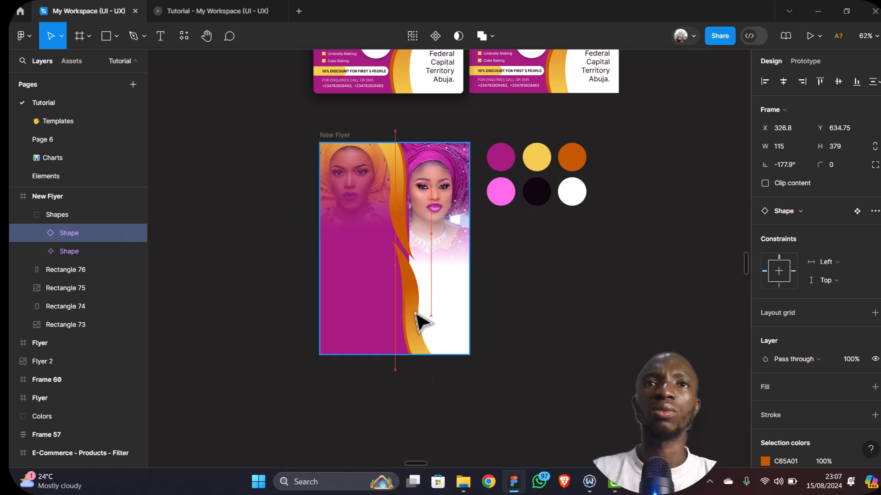
Edit the magenta rectangle's outline: move its top-right corner inward and add a right-edge point at X 236.5, Y 258
click(360, 305)
key(Return)
key(ctrl)
scroll(404, 261, up, 4)
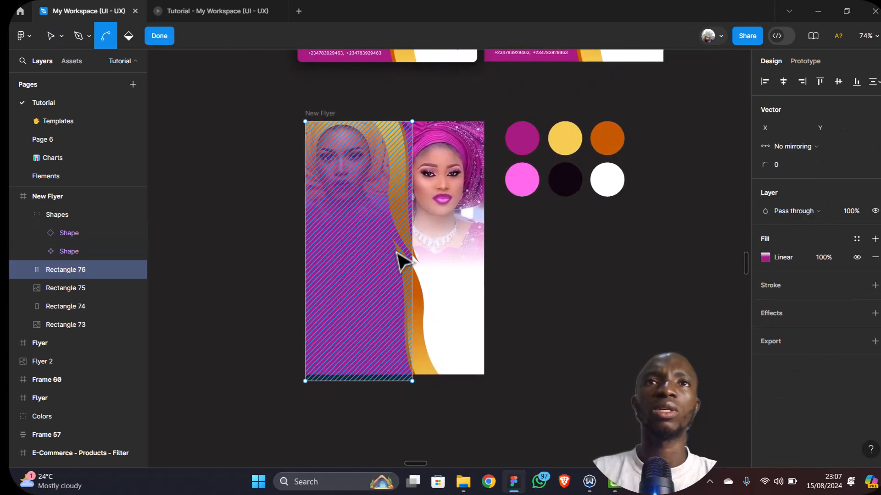
scroll(396, 252, up, 1)
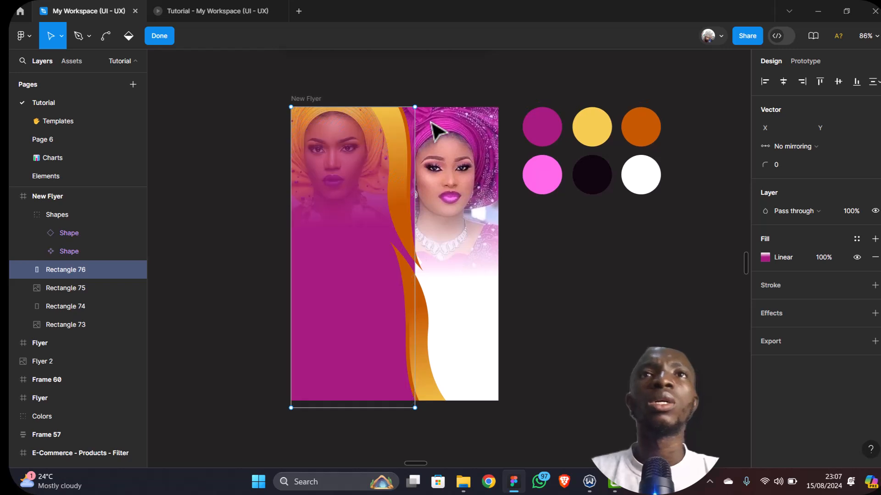
drag(415, 107, 397, 108)
click(404, 257)
drag(412, 258, 411, 236)
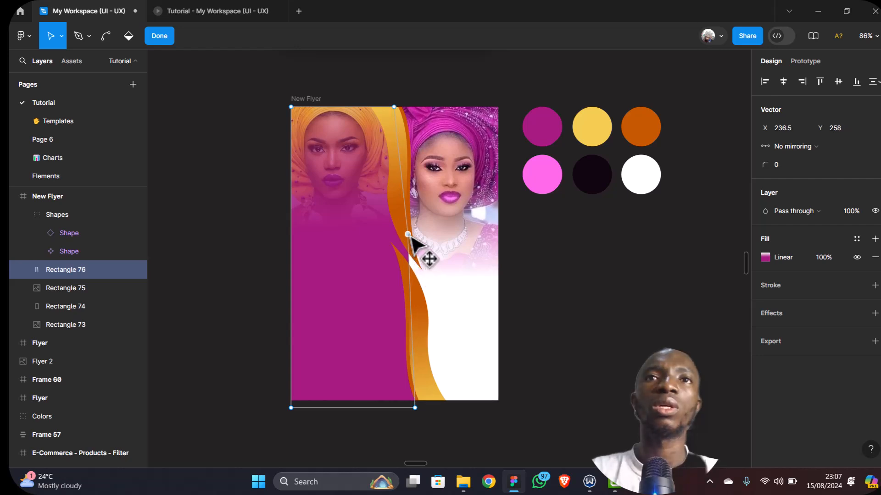
Pull the magenta rectangle's bottom-right corner outward until the shape is 277 wide, and finish editing its outline
click(415, 409)
mouse_move(422, 406)
mouse_down()
mouse_move(444, 421)
mouse_move(435, 411)
mouse_up()
key(Escape)
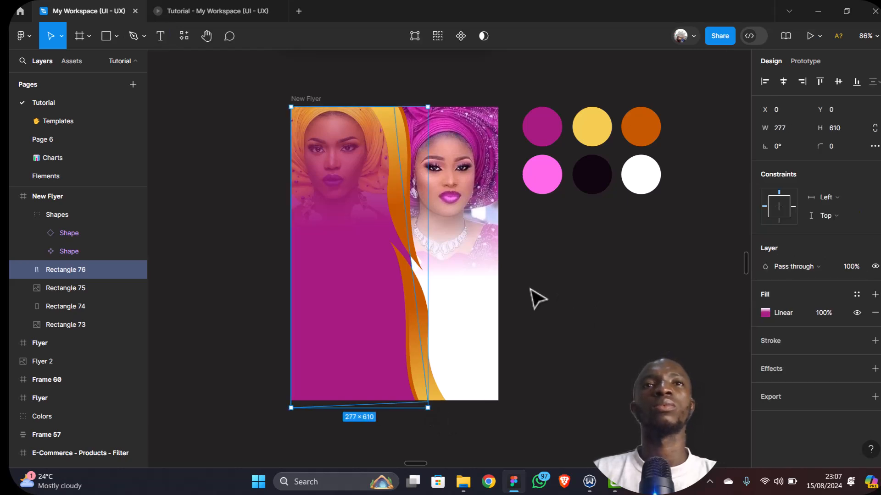
key(Escape)
scroll(317, 252, down, 3)
scroll(311, 252, down, 2)
scroll(324, 232, up, 2)
scroll(326, 219, up, 3)
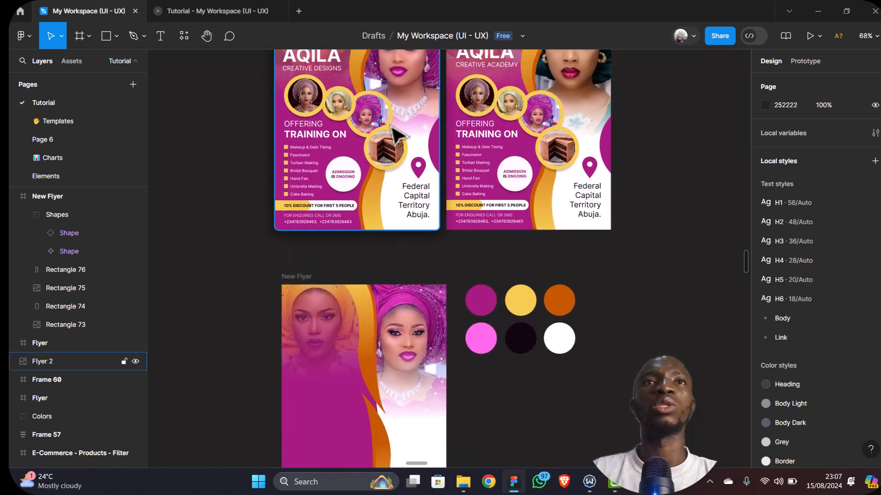
click(116, 35)
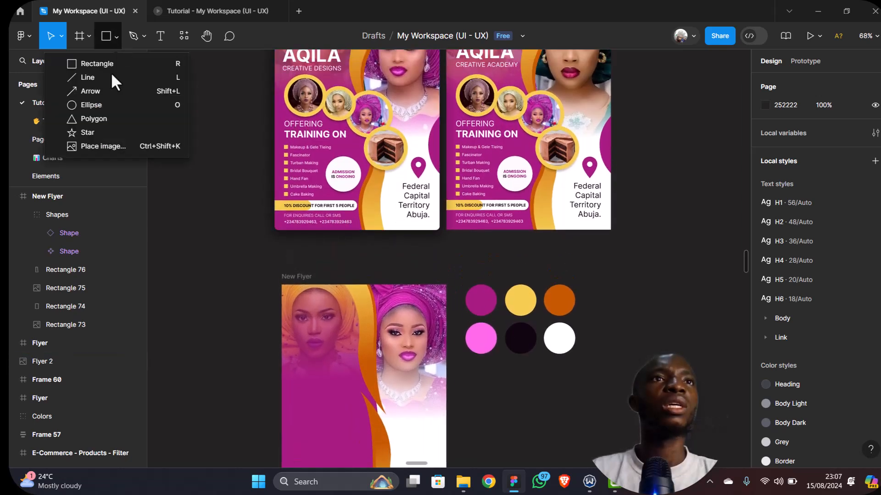
click(100, 107)
scroll(376, 312, down, 1)
scroll(376, 312, down, 3)
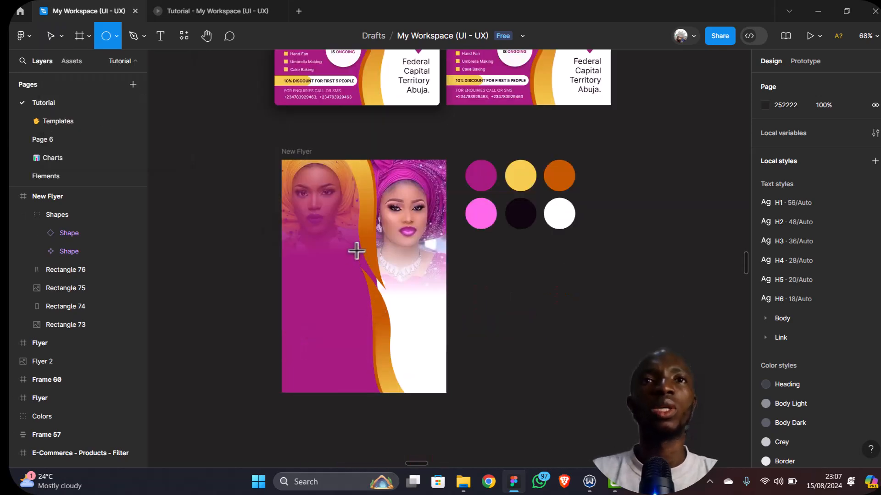
drag(350, 246, 434, 321)
key(Delete)
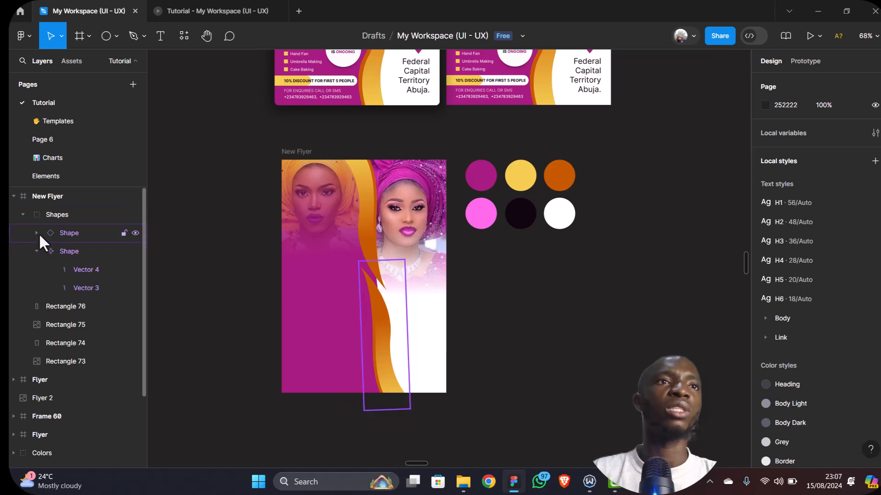
Lock the Shapes group and collapse it in the layer list
click(36, 252)
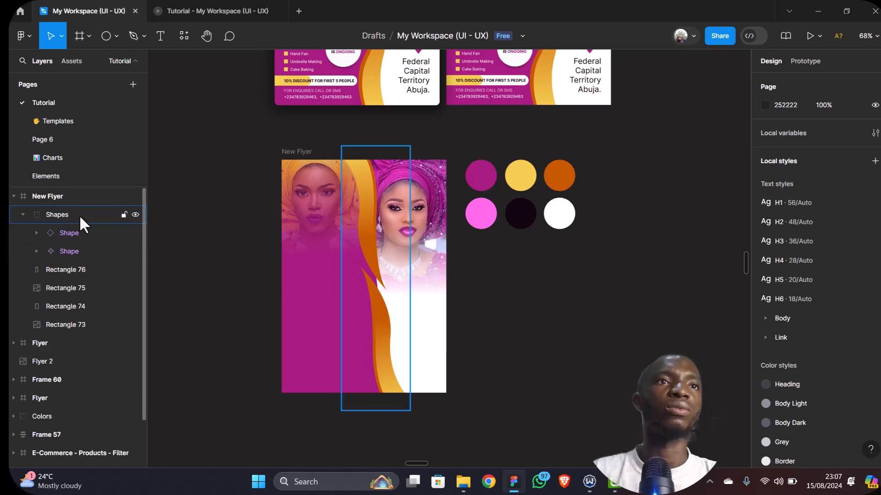
click(77, 215)
click(123, 214)
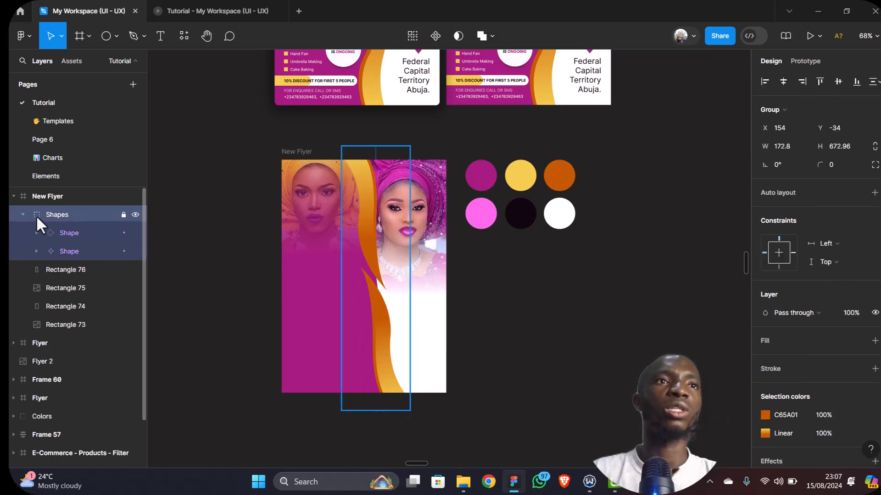
click(23, 215)
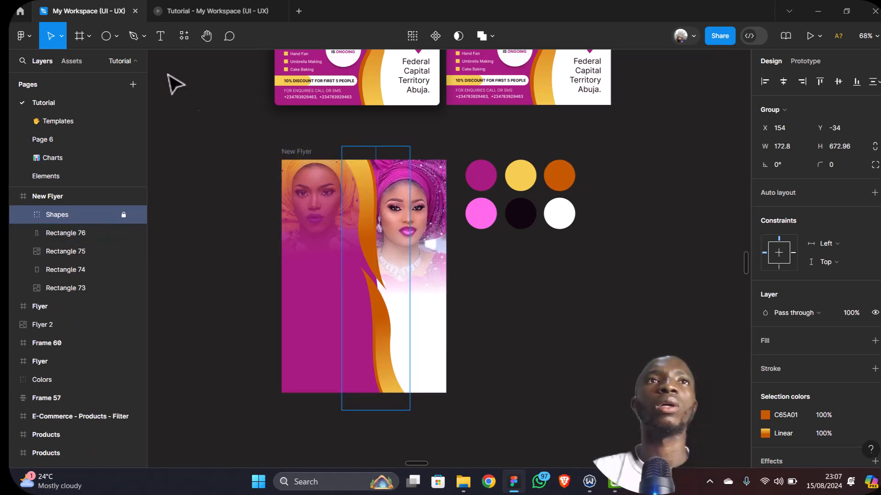
Draw a circle over the middle of the new flyer's wave and shrink it to about 151 × 151
click(107, 34)
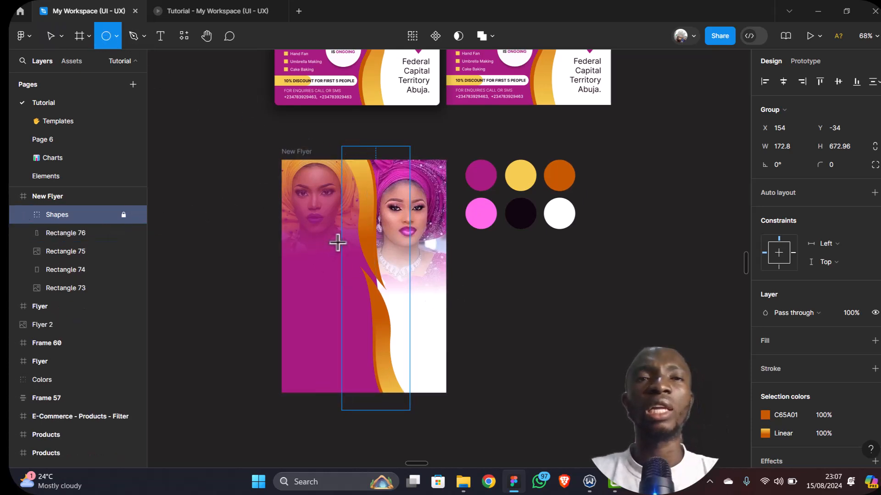
drag(348, 241, 383, 298)
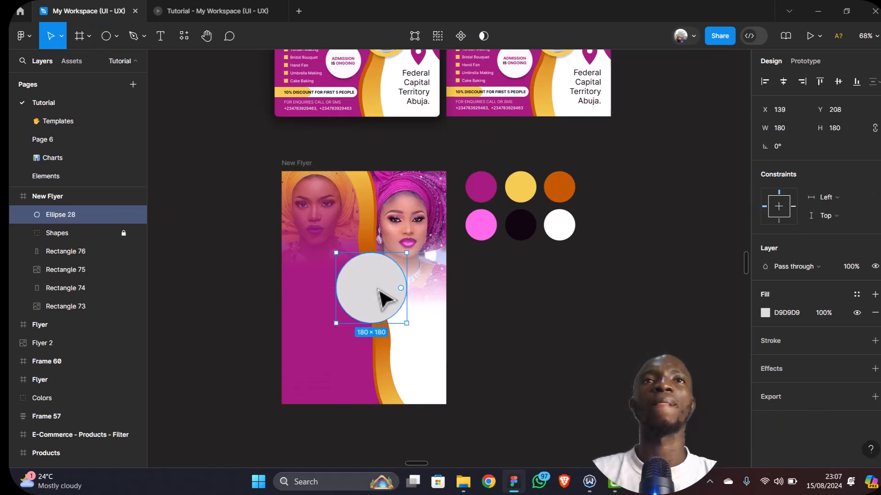
scroll(383, 298, up, 5)
scroll(383, 298, down, 4)
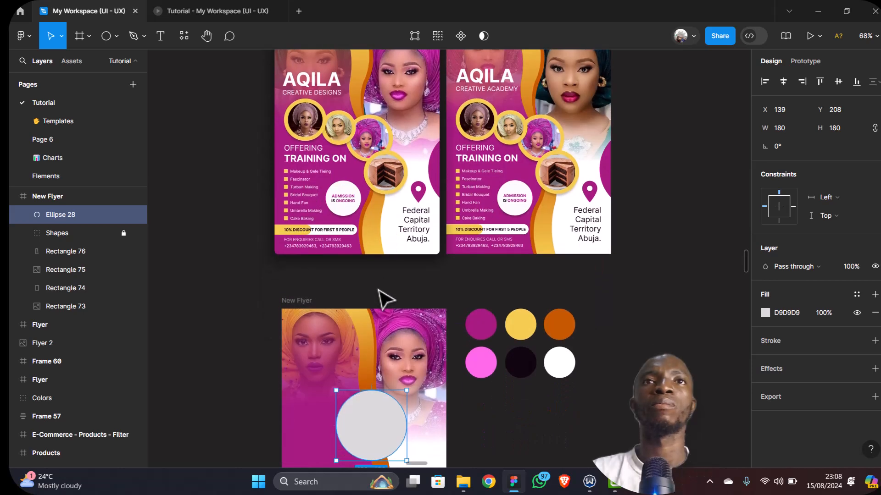
scroll(383, 298, down, 1)
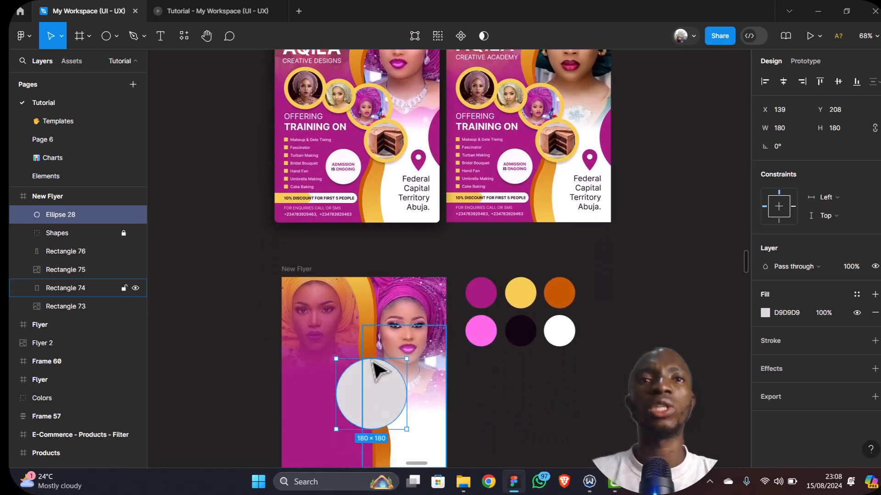
drag(340, 427, 356, 418)
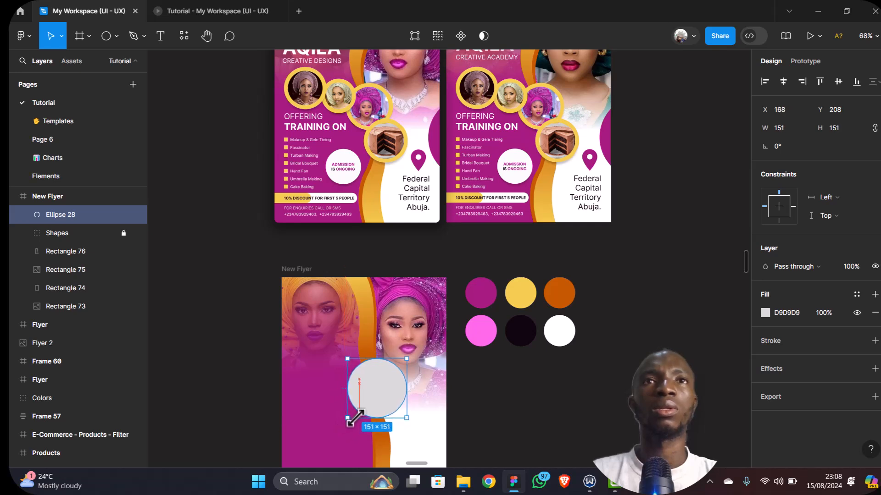
Check the size of the reference flyer's third photo circle and set the new circle to 120 × 120
double_click(393, 104)
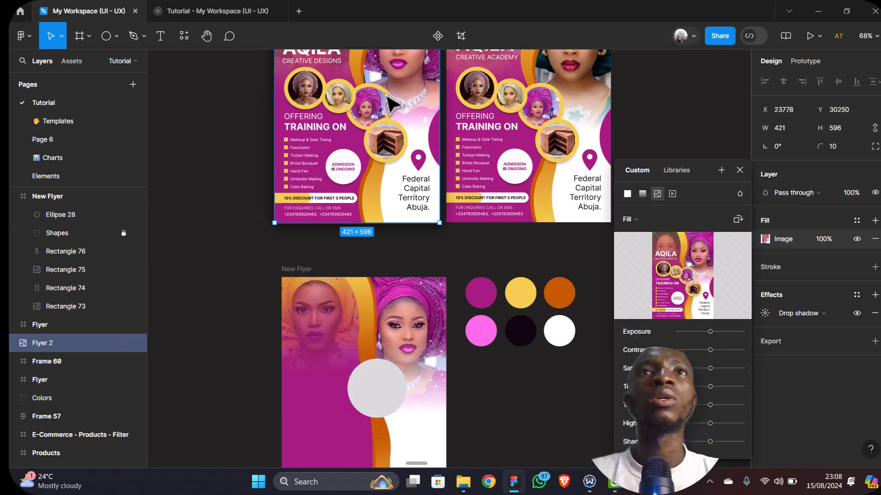
click(550, 107)
click(561, 104)
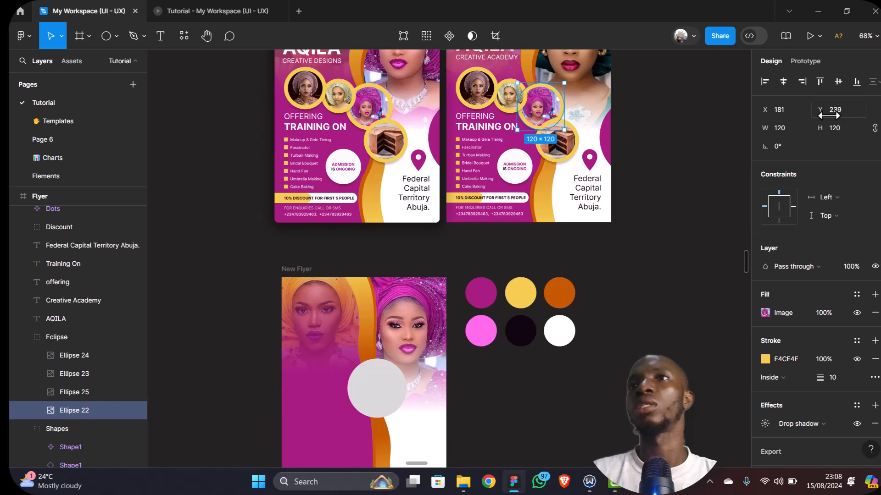
scroll(642, 247, down, 2)
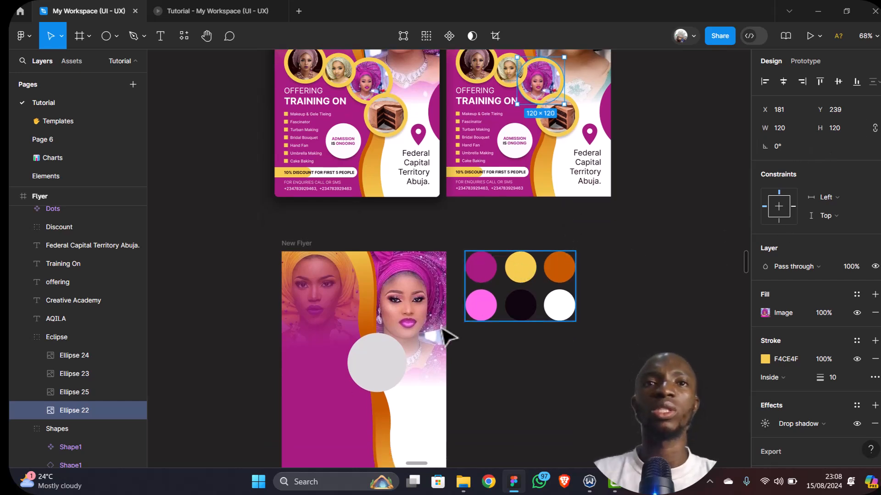
click(386, 370)
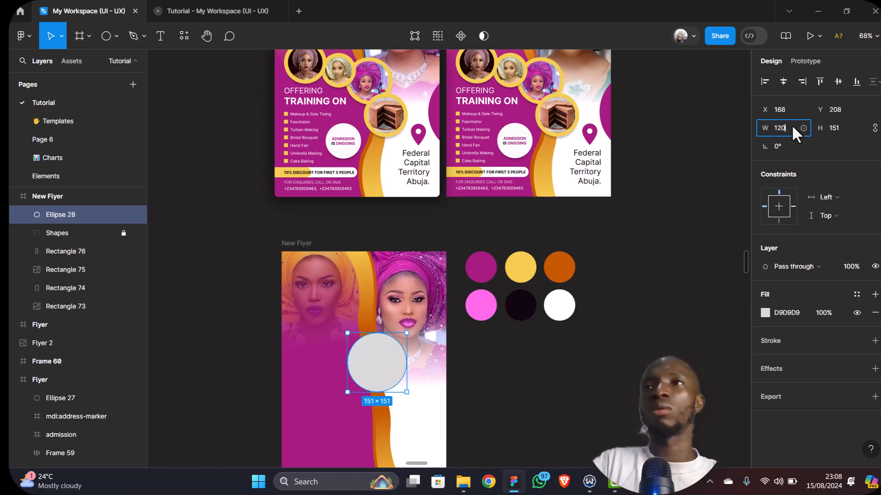
key(Tab)
text(120)
key(Return)
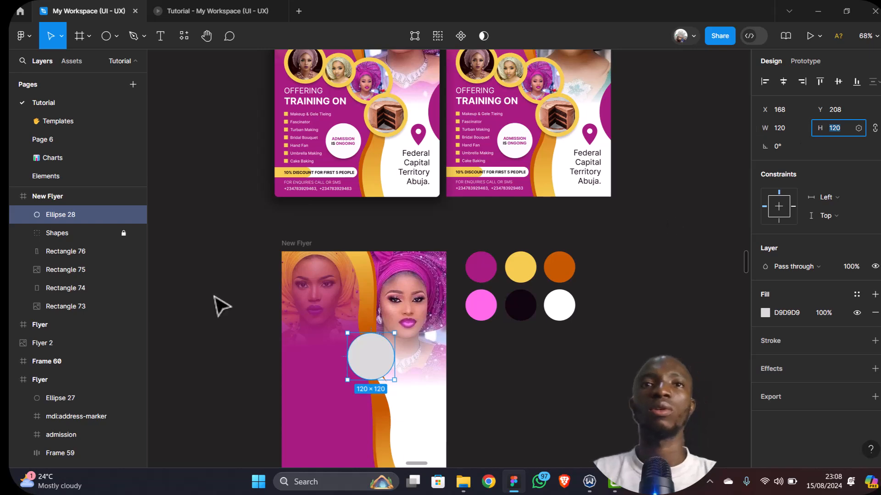
Move the 120 × 120 circle onto the wave junction at X 180, Y 245
scroll(321, 316, down, 2)
scroll(324, 317, down, 5)
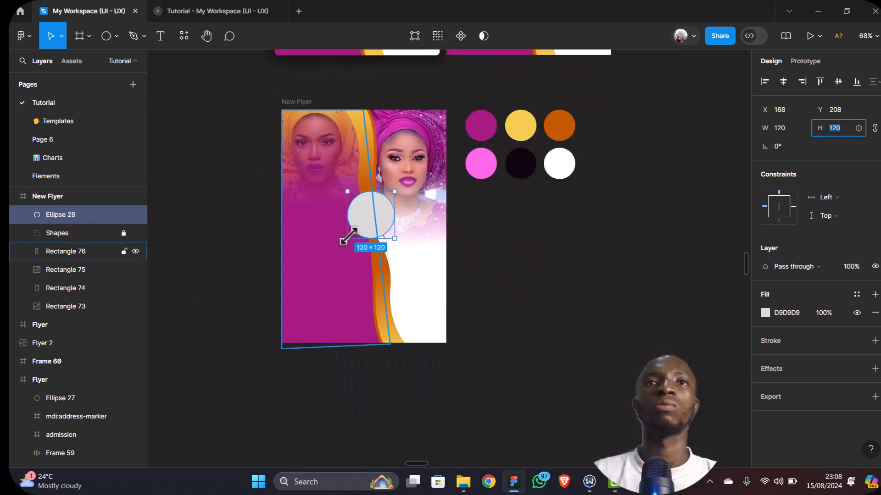
drag(366, 212, 381, 232)
scroll(382, 236, up, 1)
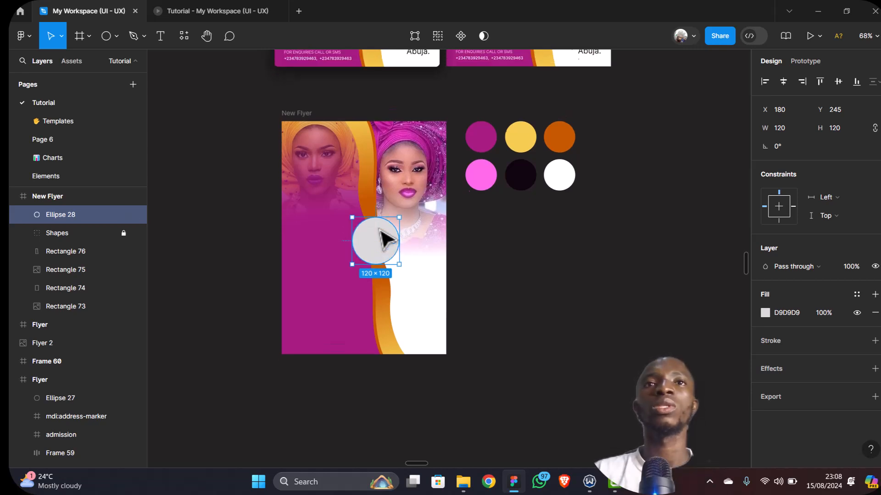
Add a second circle sized 88 × 88 like the reference's smallest photo circle, placed against the first circle's upper-left edge
scroll(383, 238, down, 5)
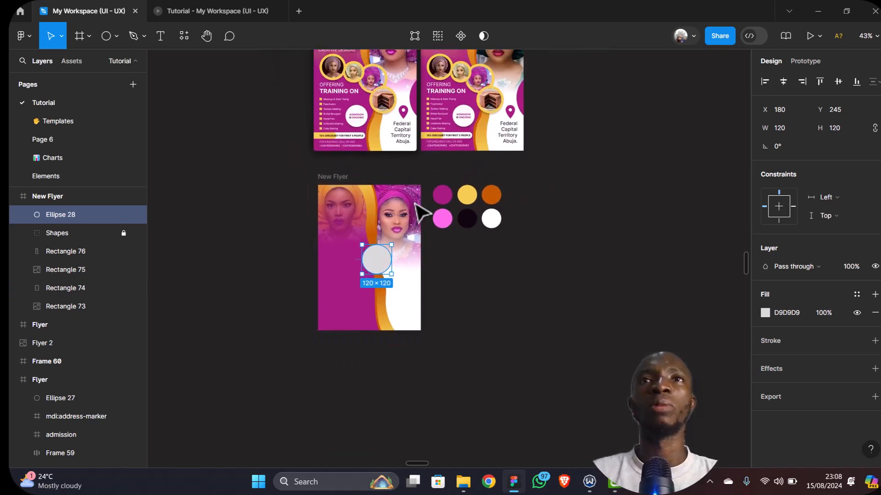
click(467, 82)
double_click(466, 77)
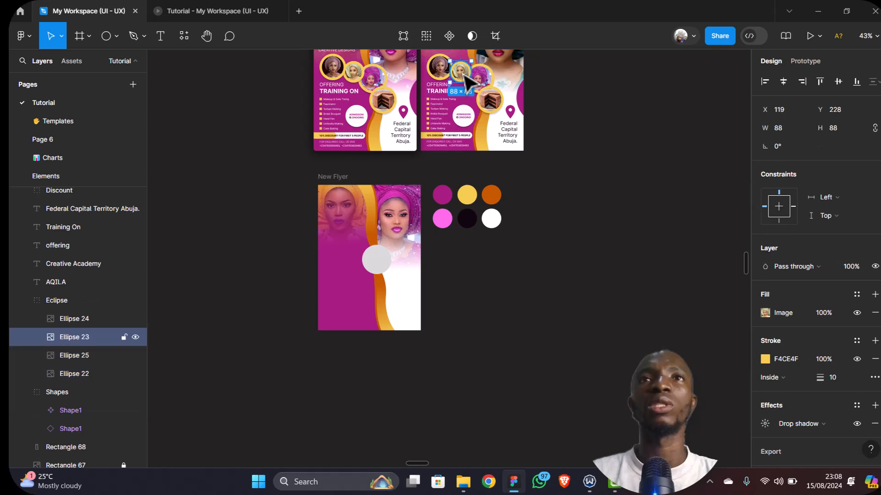
double_click(467, 77)
key(Escape)
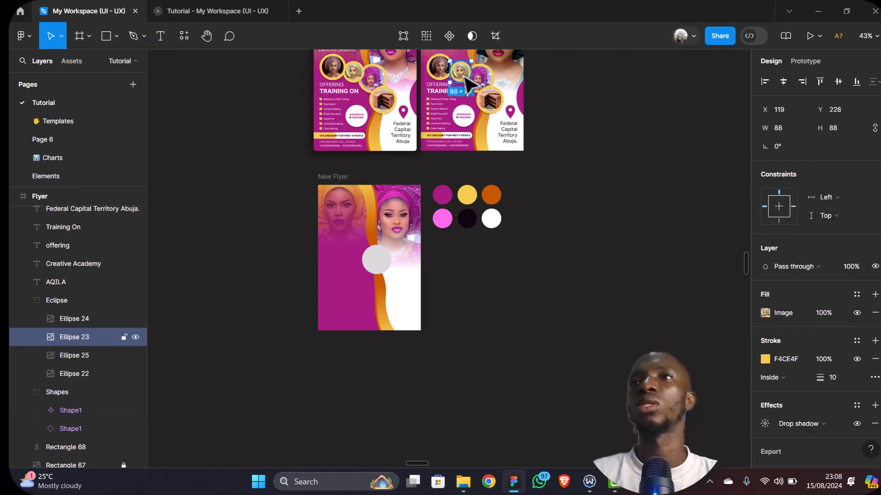
scroll(376, 262, up, 3)
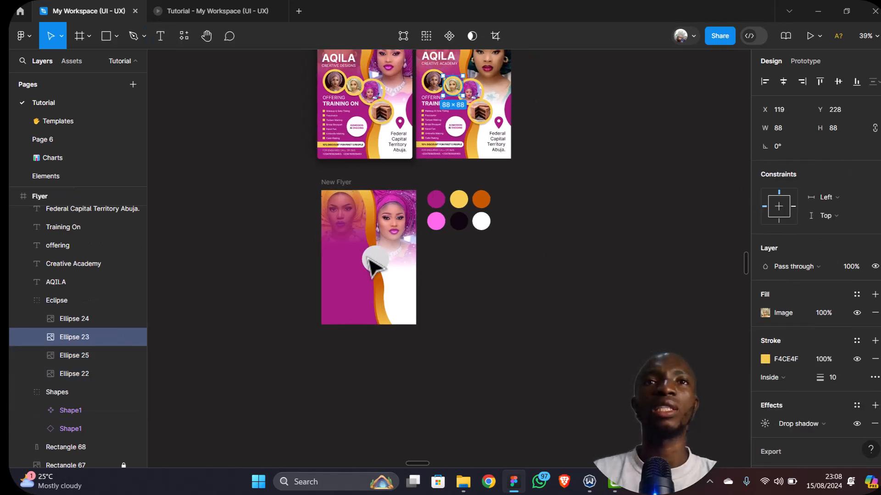
key(o)
mouse_move(361, 241)
mouse_down()
mouse_move(398, 279)
mouse_move(359, 252)
mouse_up()
scroll(365, 262, up, 2)
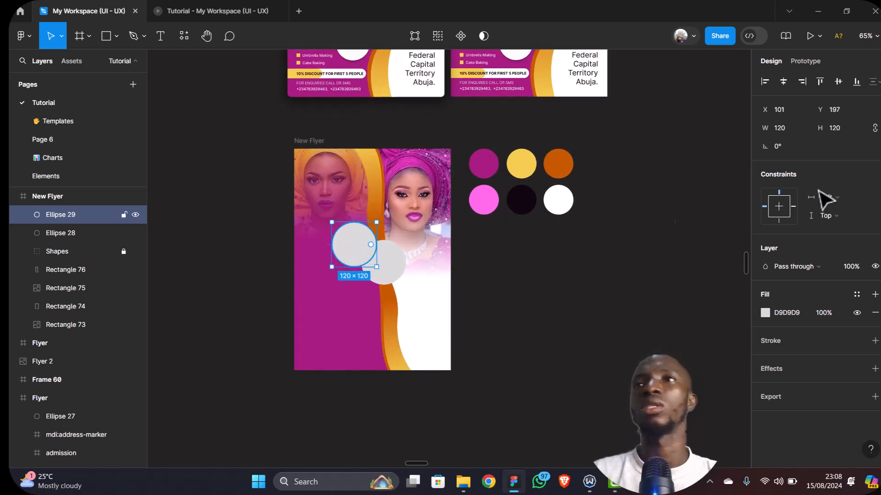
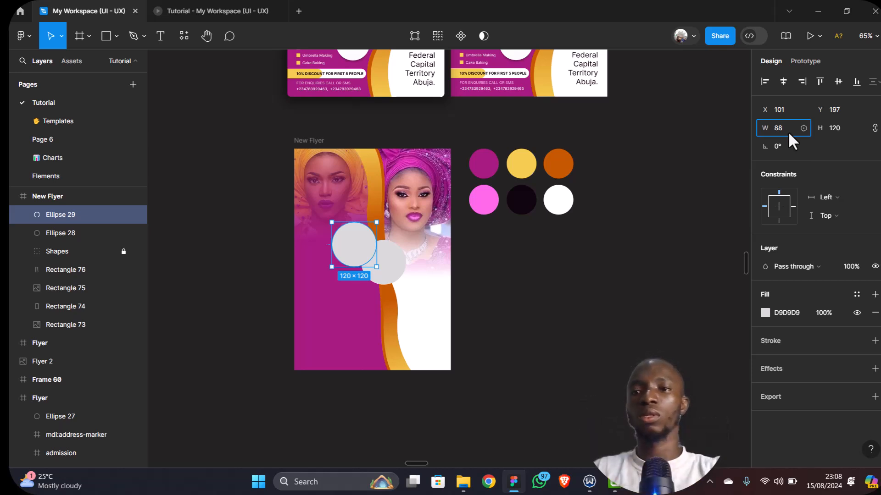
key(Return)
drag(349, 239, 364, 247)
Duplicate the 120 × 120 circle and place the copy left of the small circle at X 45, Y 185
click(386, 274)
key(ctrl+d)
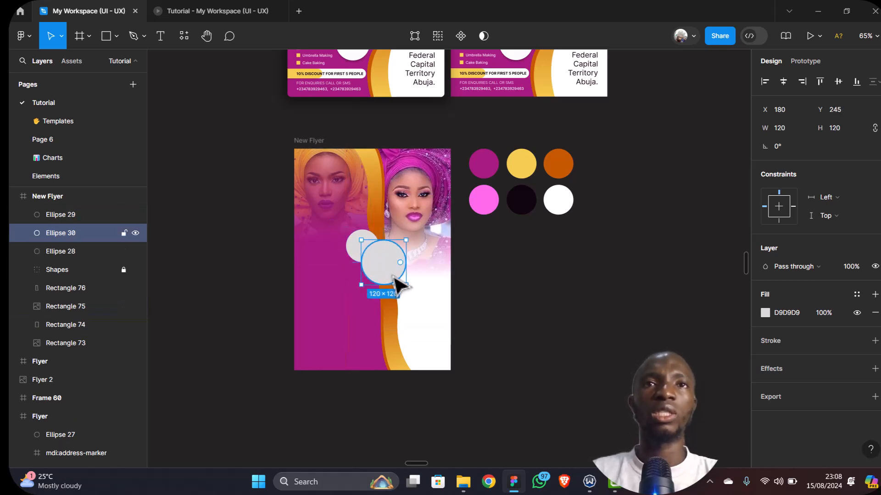
drag(387, 280, 342, 264)
Resize the leftmost circle to 108 × 108 as on the reference, then lower it and move the small circle to X 136, Y 235
scroll(374, 263, up, 3)
scroll(374, 269, up, 5)
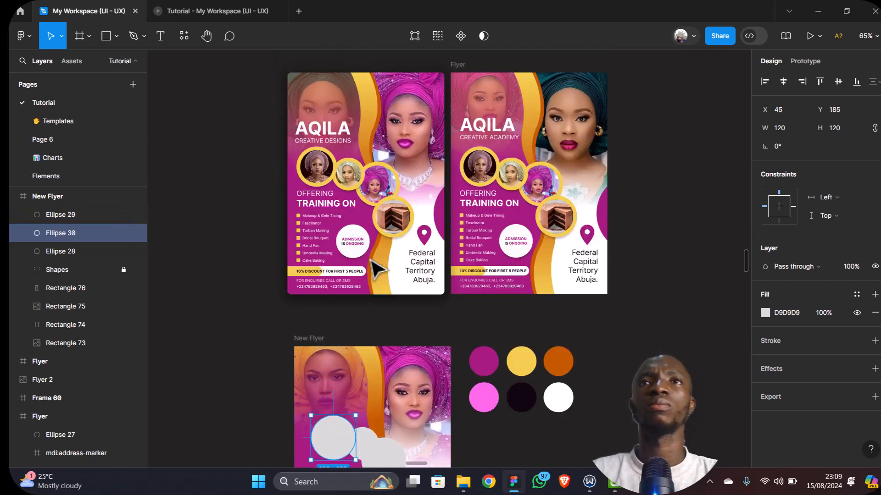
click(497, 177)
double_click(498, 177)
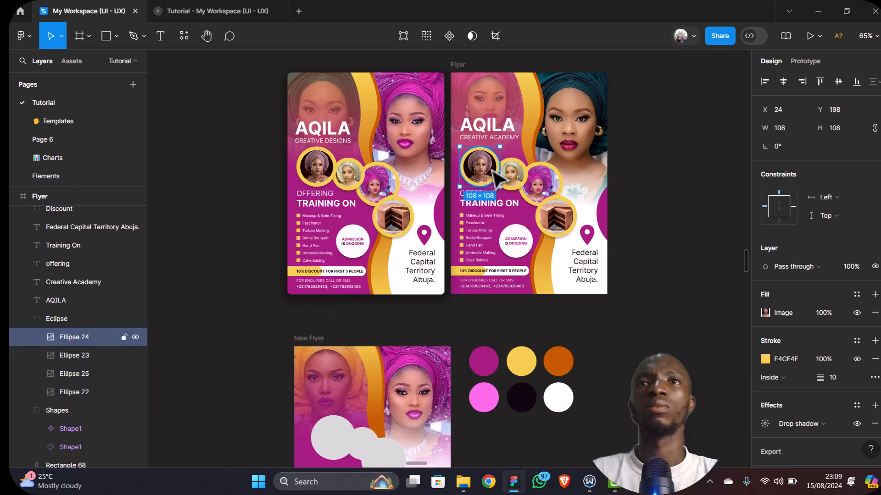
scroll(456, 291, down, 4)
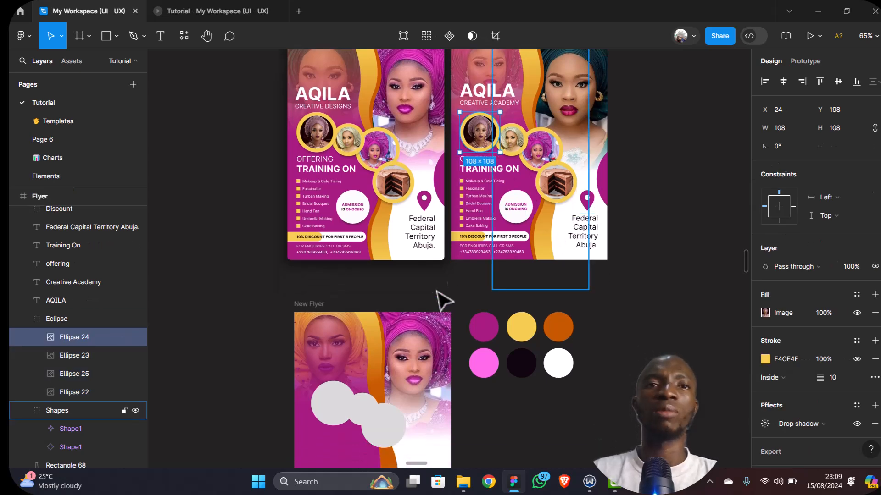
click(330, 362)
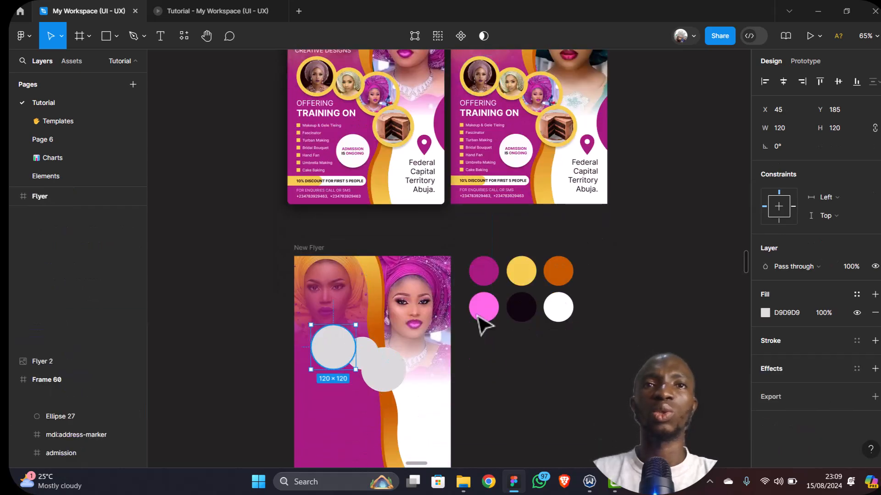
click(793, 126)
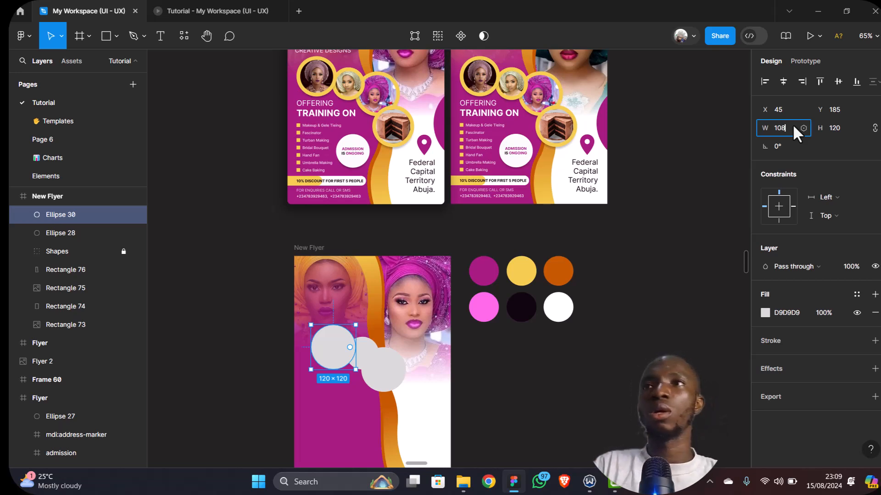
text(108)
key(Tab)
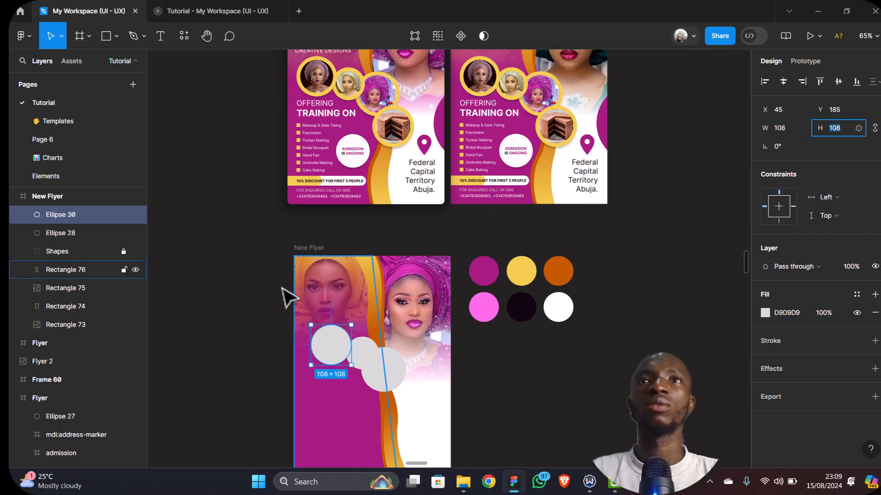
drag(332, 352, 372, 363)
Duplicate the 120 × 120 circle and place the copy below it at X 206, Y 336
scroll(369, 360, down, 5)
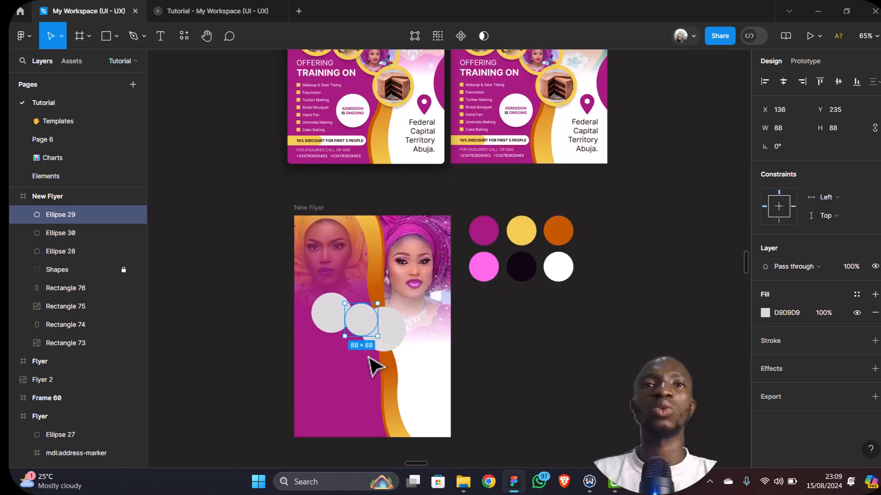
click(401, 235)
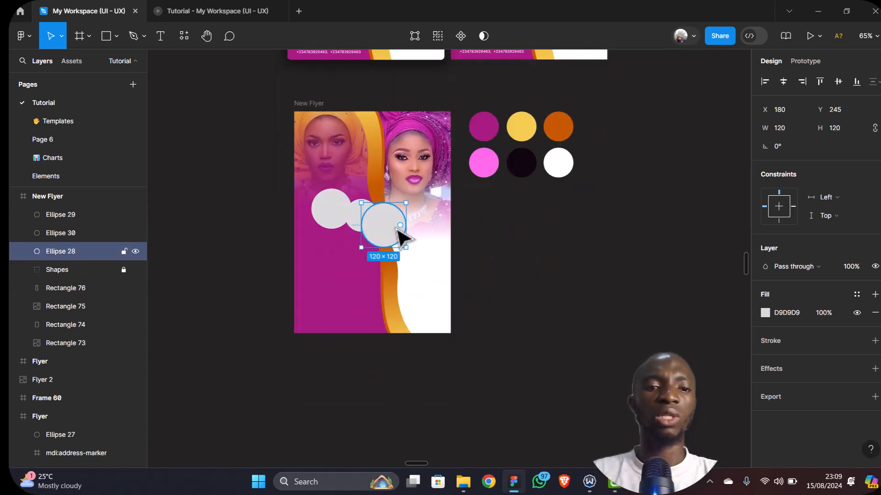
key(ctrl+d)
drag(399, 235, 401, 265)
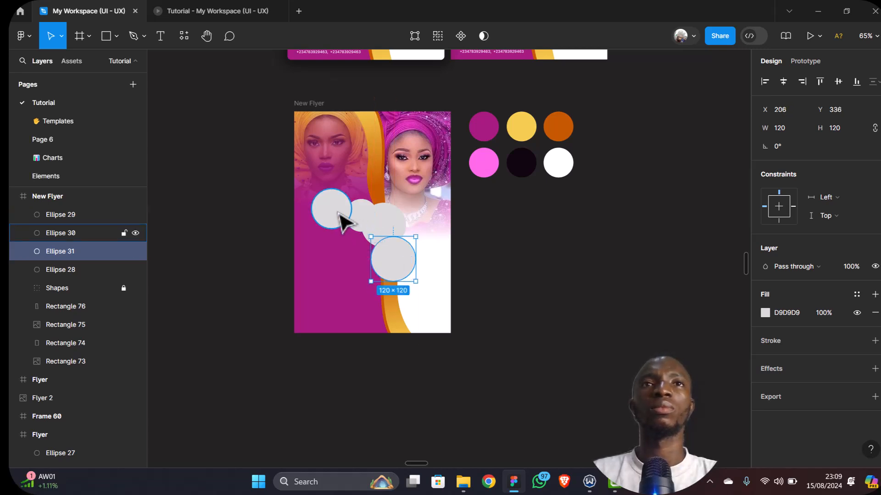
Compare the circle layout with the reference flyers and shift the lowest circle to X 215, Y 345
scroll(340, 215, up, 1)
scroll(340, 213, up, 1)
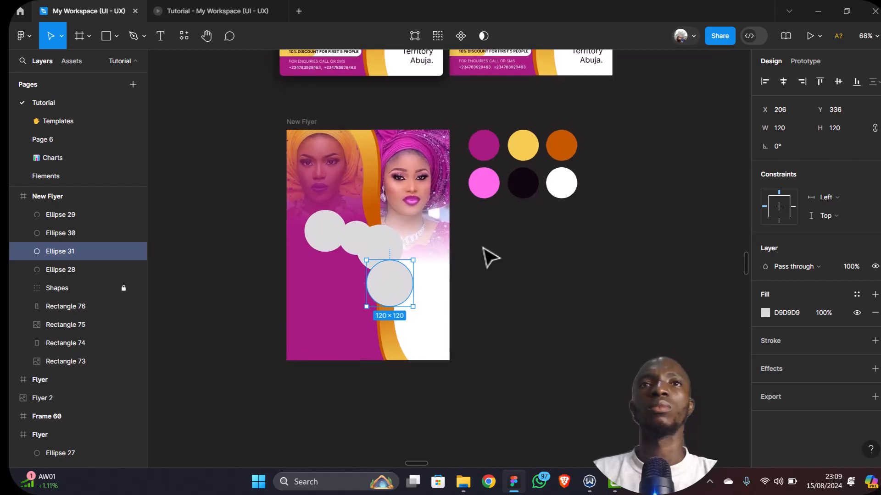
ctrl+scroll(481, 245, down, 5)
ctrl+scroll(486, 287, up, 4)
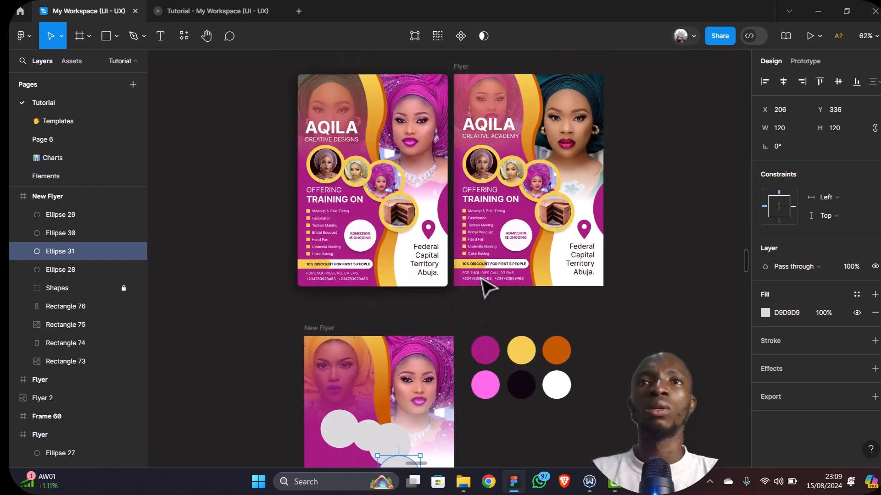
scroll(481, 287, down, 4)
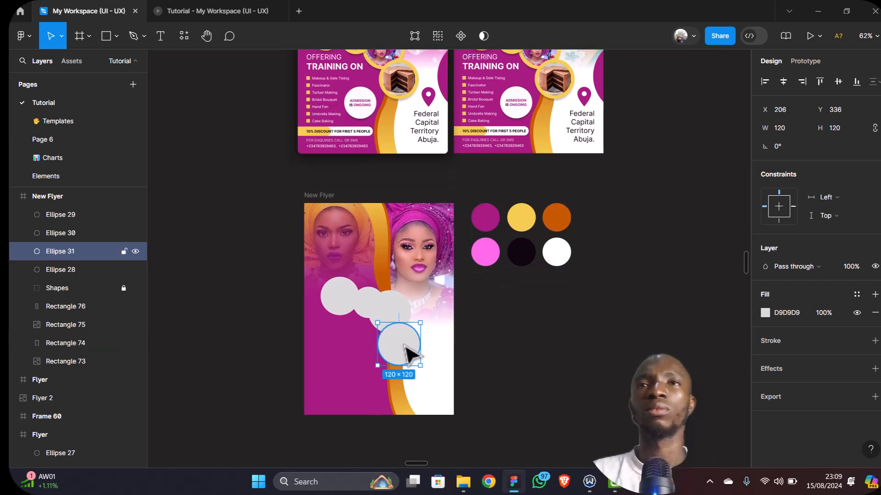
drag(407, 347, 409, 348)
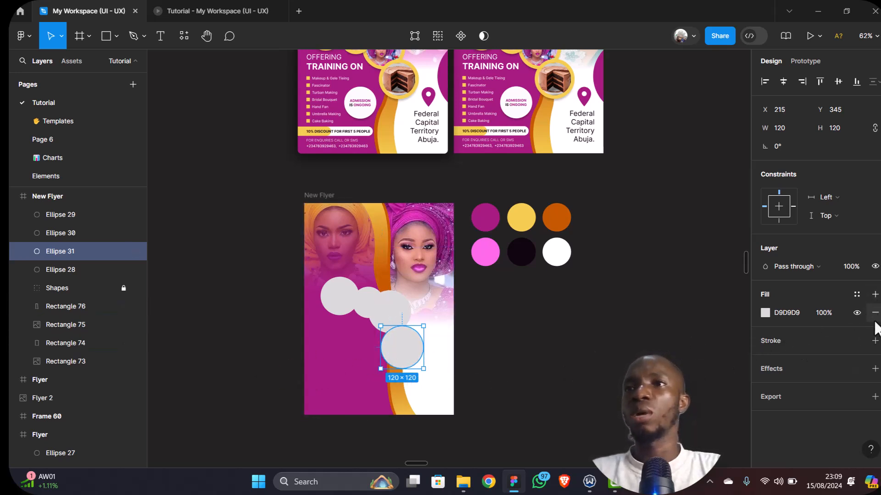
Add an inside stroke to the lowest circle and set its thickness to 10
click(874, 341)
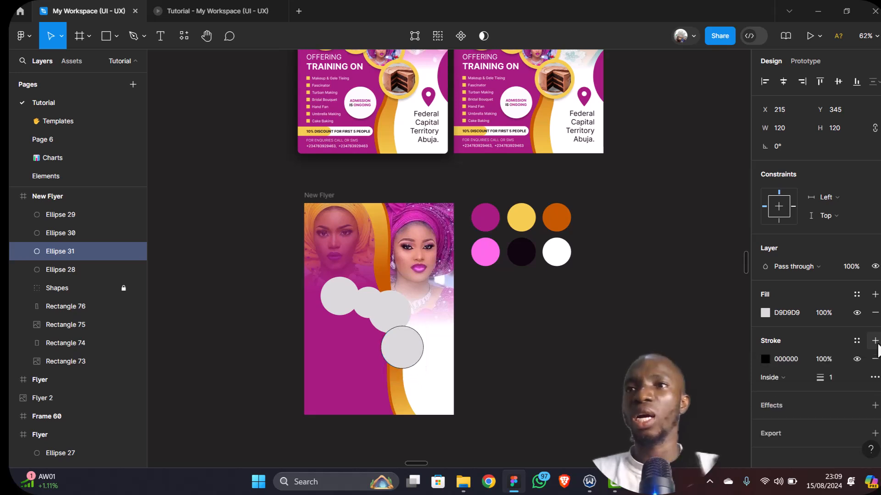
drag(820, 383, 839, 372)
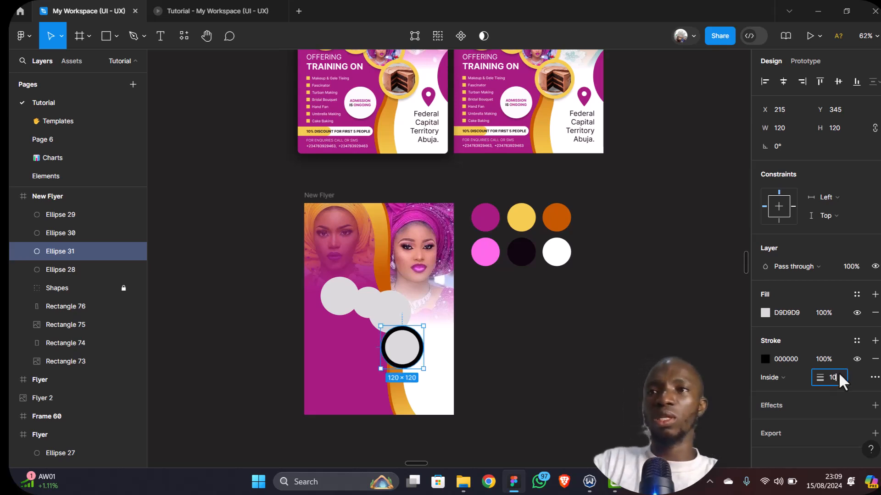
text(10)
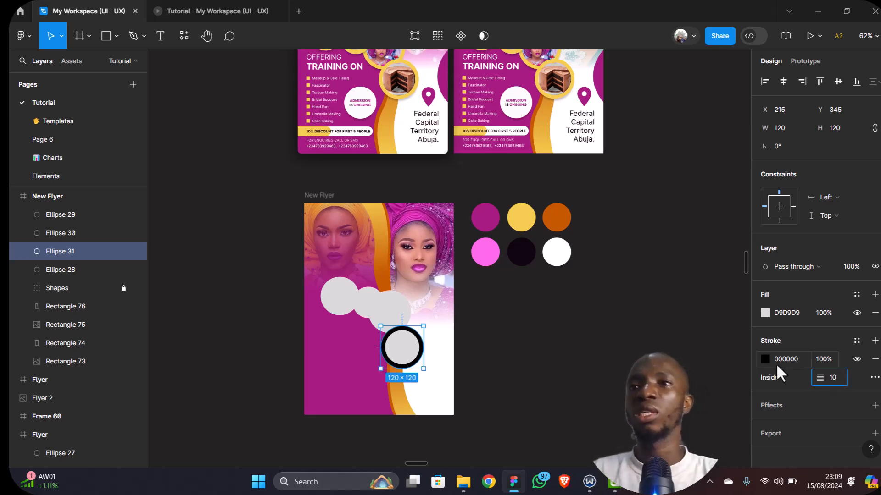
Set the stroke colour of the lowest circle to the document's yellow, F4CE4F
click(764, 359)
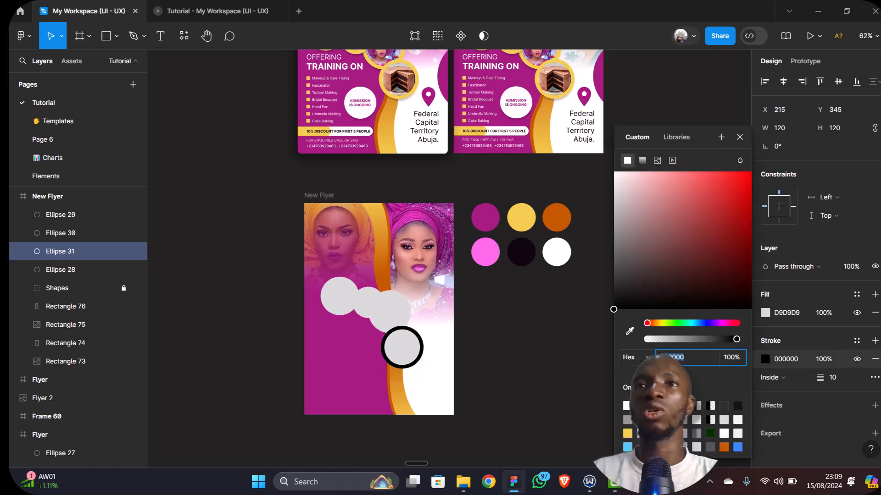
click(628, 330)
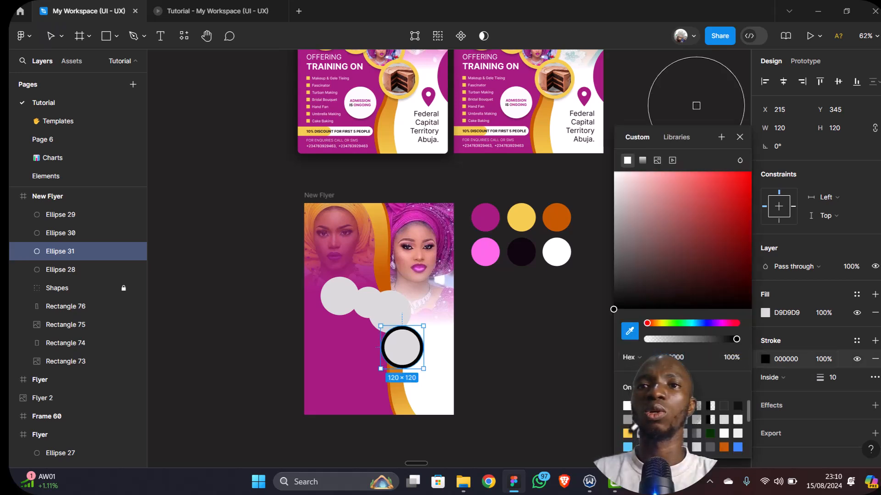
click(628, 433)
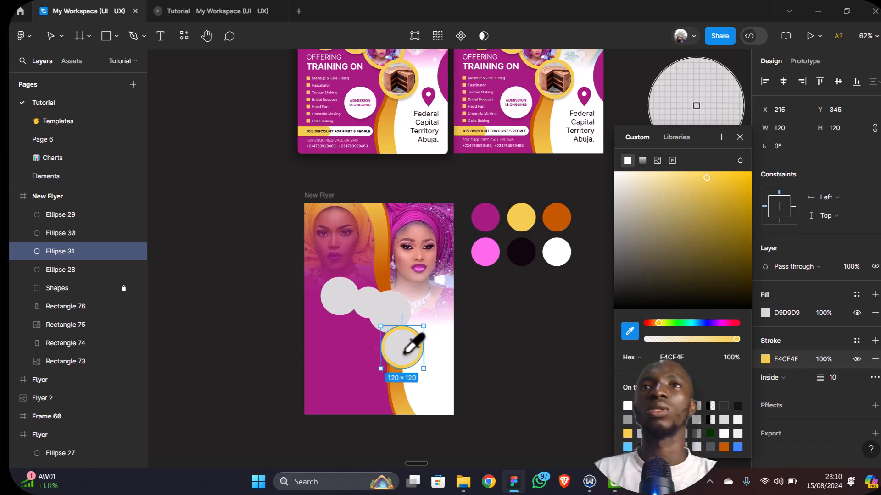
scroll(403, 351, up, 3)
scroll(405, 353, down, 1)
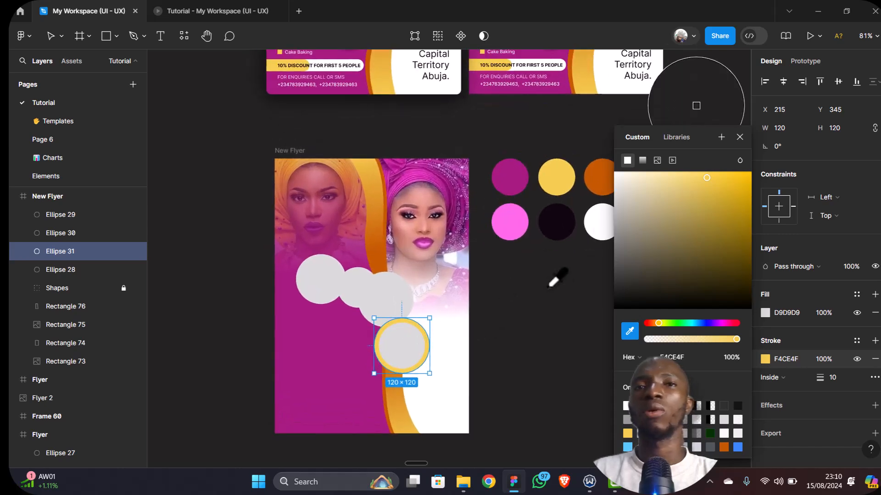
click(739, 137)
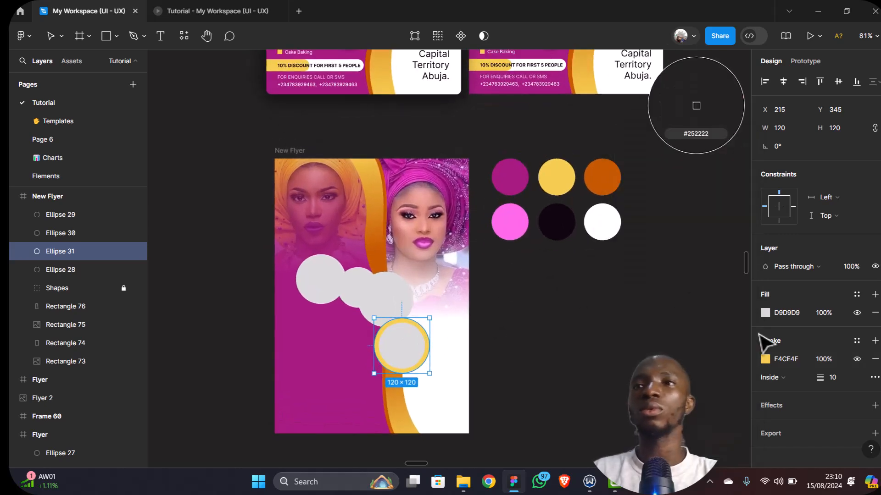
click(765, 359)
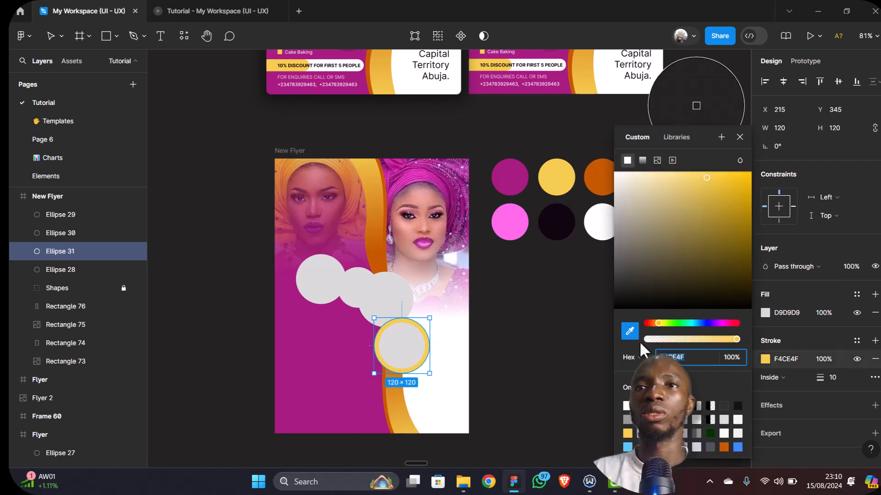
click(739, 137)
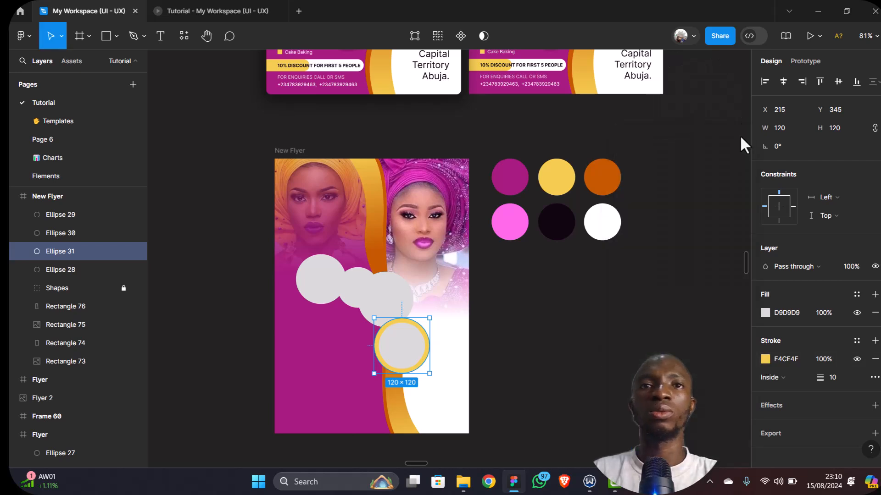
Adjust the lowest circle's position and shrink it proportionally to 111 × 111, placed at X 215, Y 345
scroll(426, 346, up, 2)
scroll(430, 350, up, 3)
drag(395, 356, 393, 350)
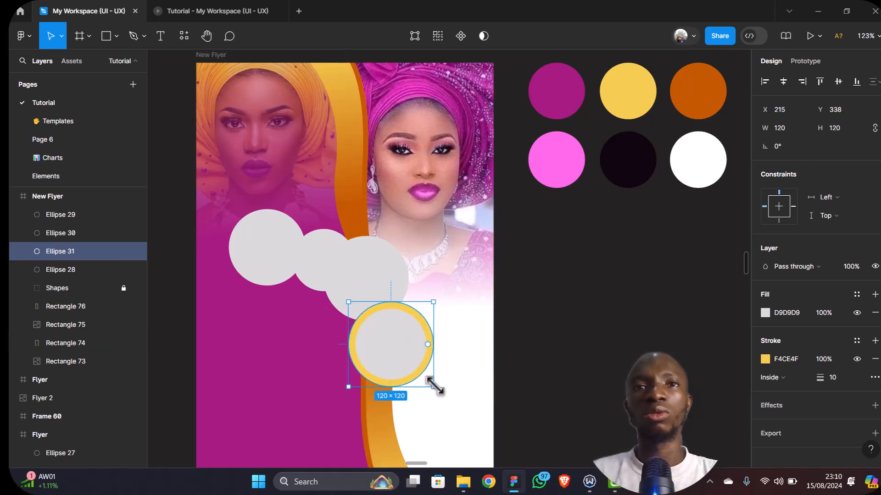
drag(434, 387, 407, 358)
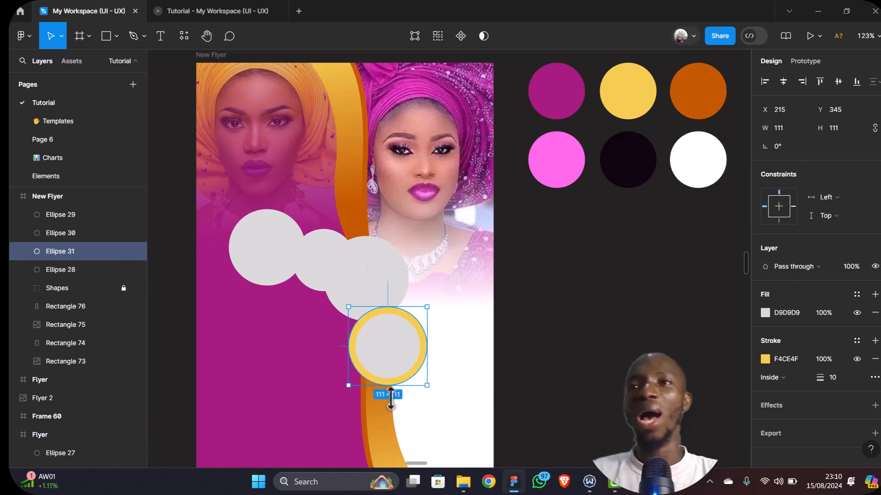
Add a drop shadow to the yellow-outlined circle with Y offset 7, blur 4.7 and spread 1
click(875, 405)
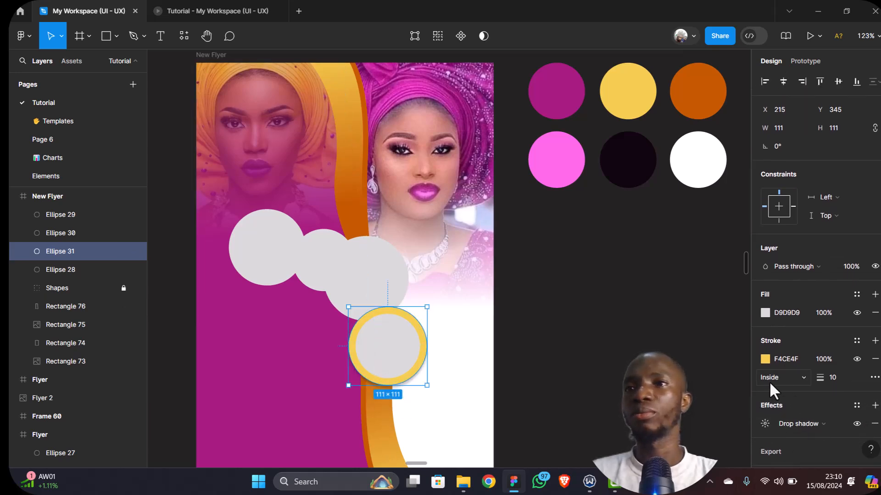
click(765, 424)
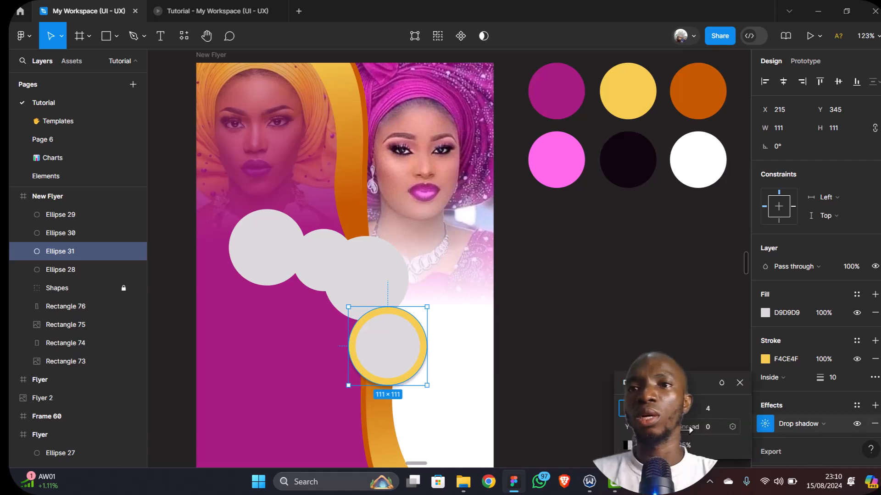
drag(689, 430, 685, 431)
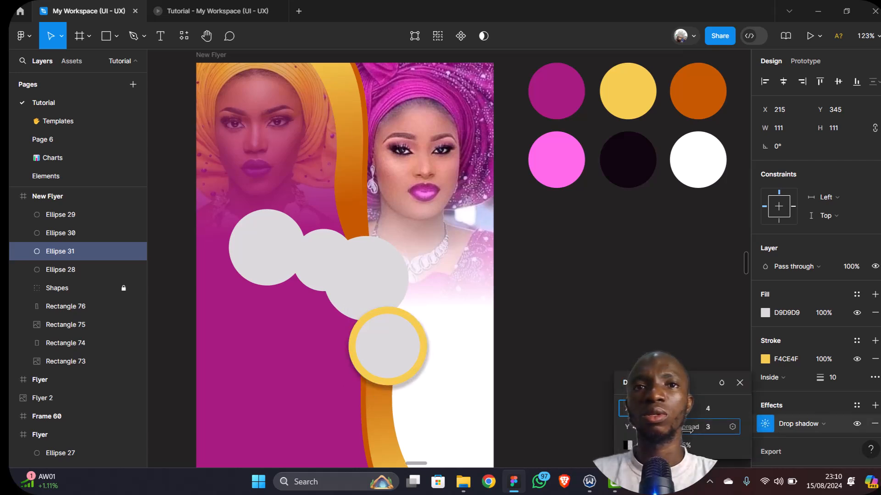
drag(691, 429, 692, 428)
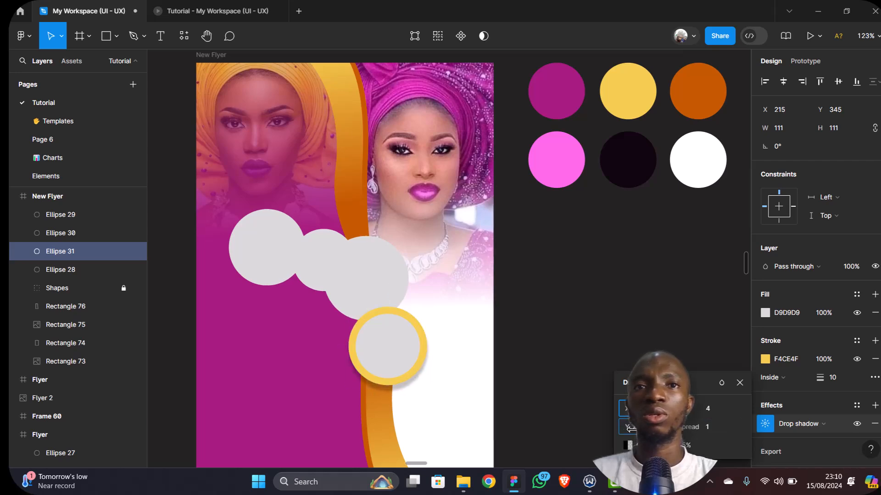
drag(628, 428, 630, 428)
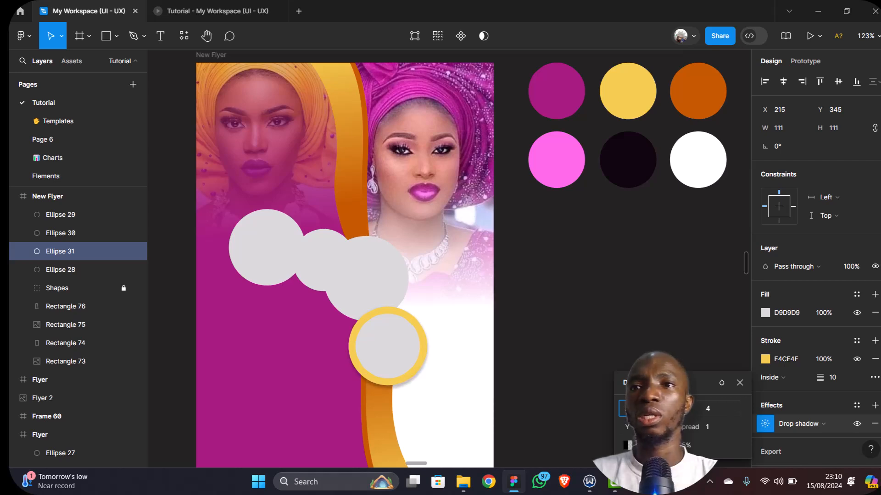
drag(684, 409, 686, 409)
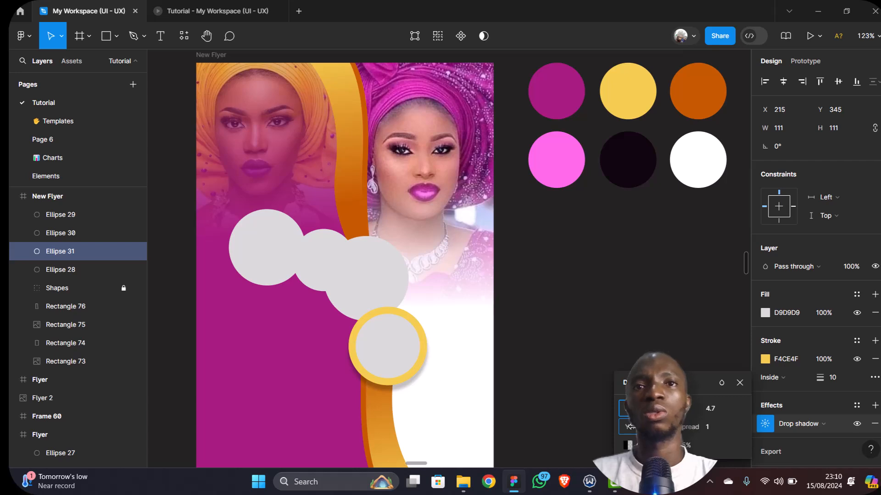
scroll(419, 350, up, 3)
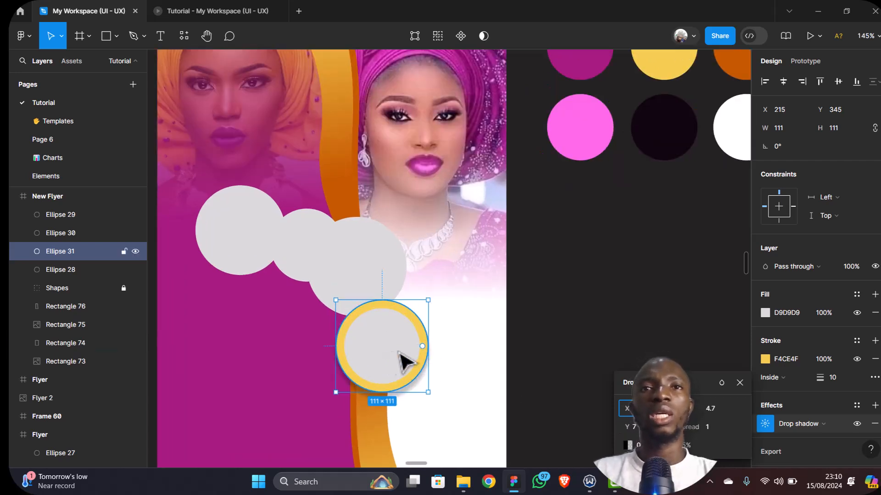
scroll(403, 362, down, 3)
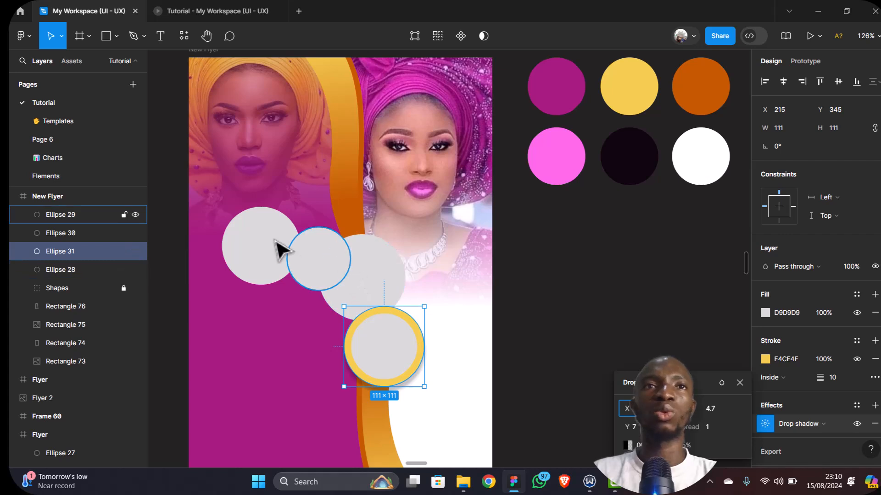
Copy the yellow-outlined circle's properties and paste them onto the 120 × 120 grey circle directly above it
right_click(387, 374)
mouse_move(428, 138)
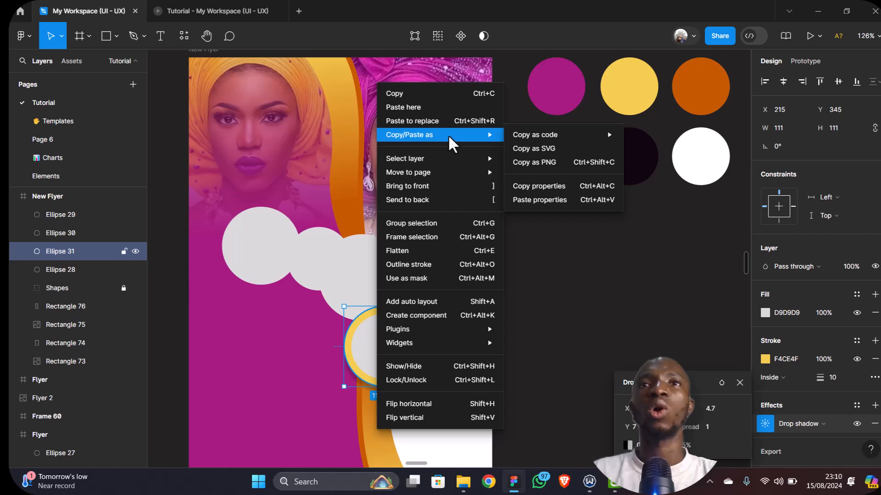
click(562, 187)
click(382, 294)
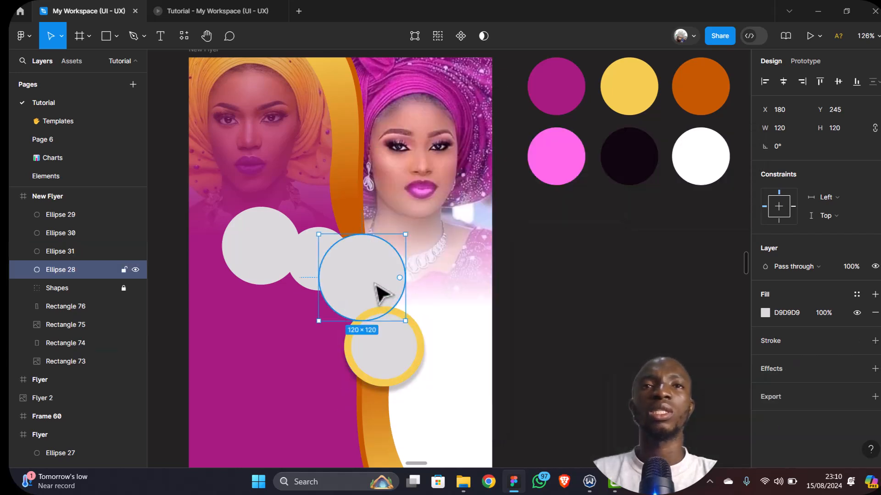
right_click(382, 294)
mouse_move(444, 136)
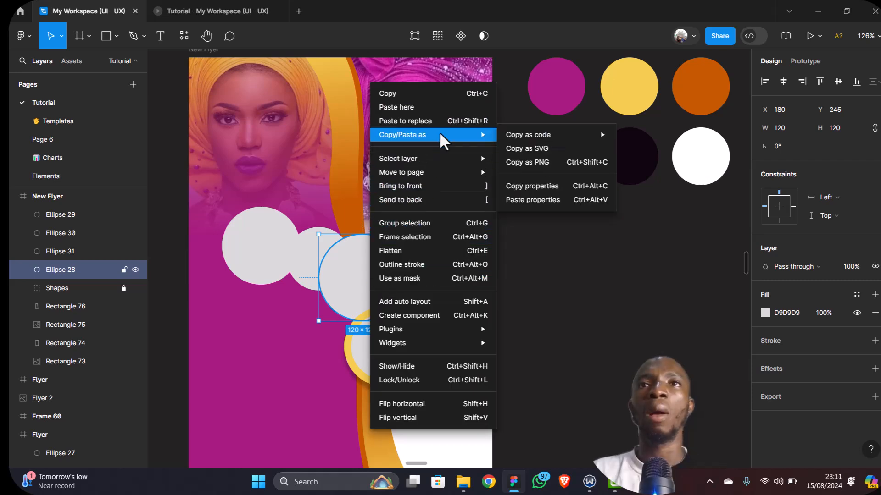
click(532, 200)
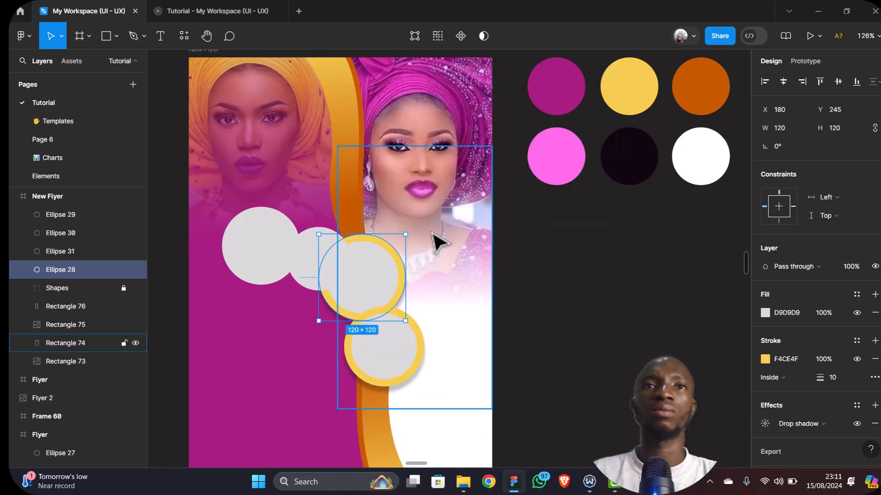
Paste the copied stroke and shadow properties onto the smallest grey circle, Ellipse 29
click(318, 266)
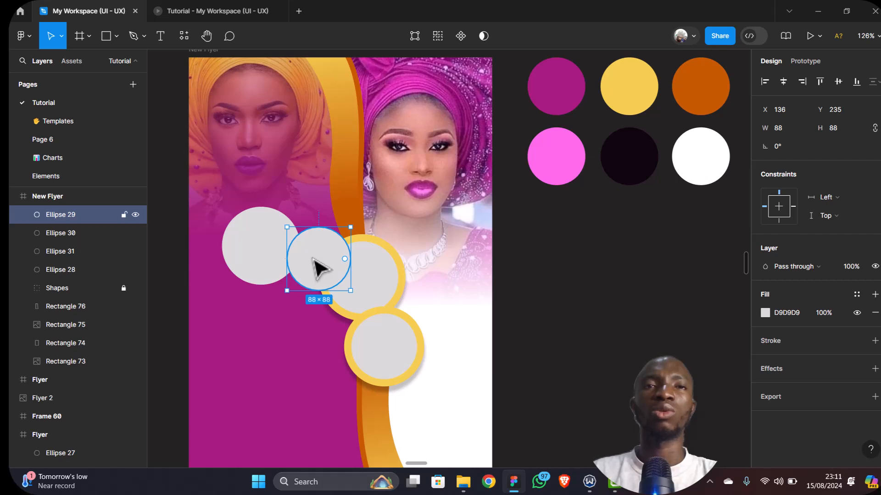
right_click(312, 260)
mouse_move(366, 174)
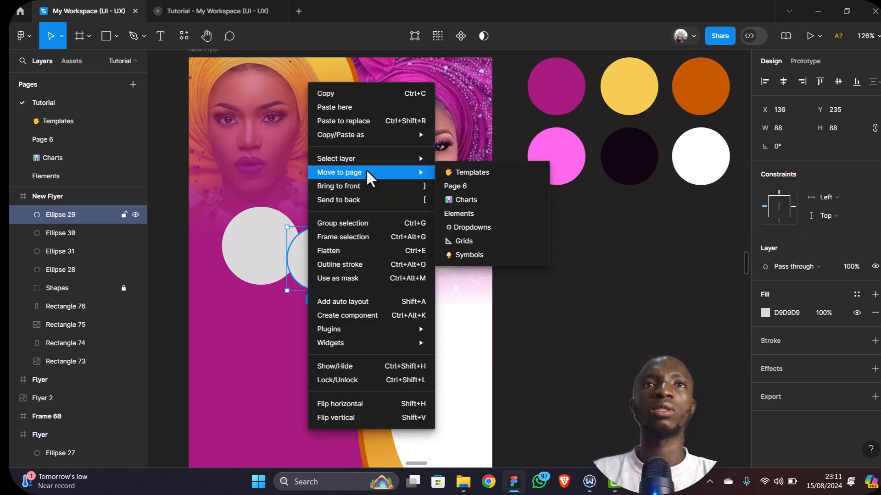
mouse_move(391, 135)
click(472, 198)
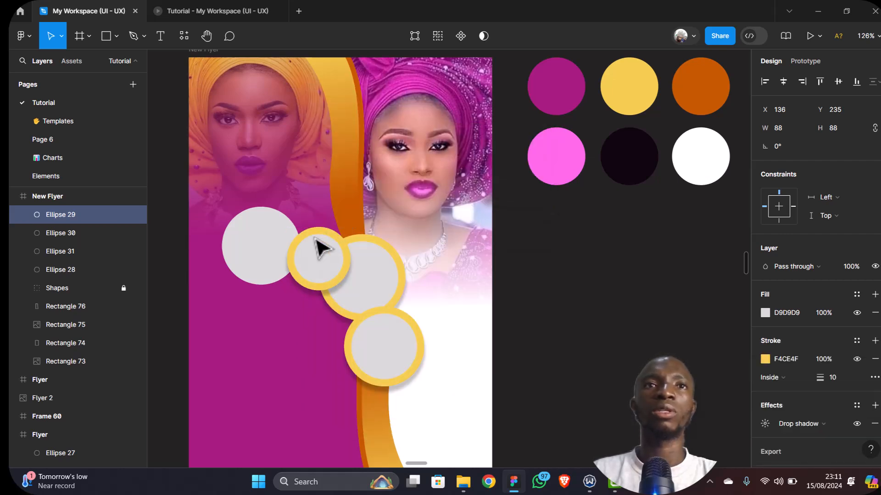
Paste the copied stroke and shadow properties onto the remaining plain grey circle, Ellipse 30
click(250, 253)
right_click(245, 246)
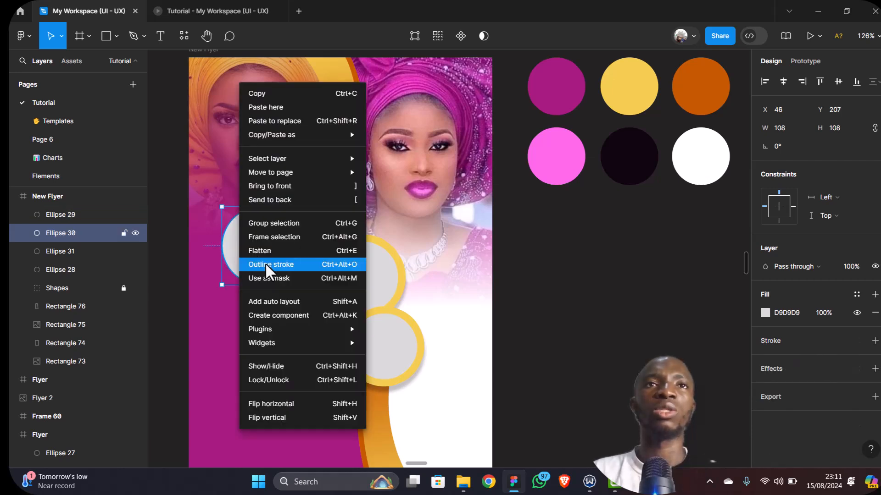
mouse_move(330, 134)
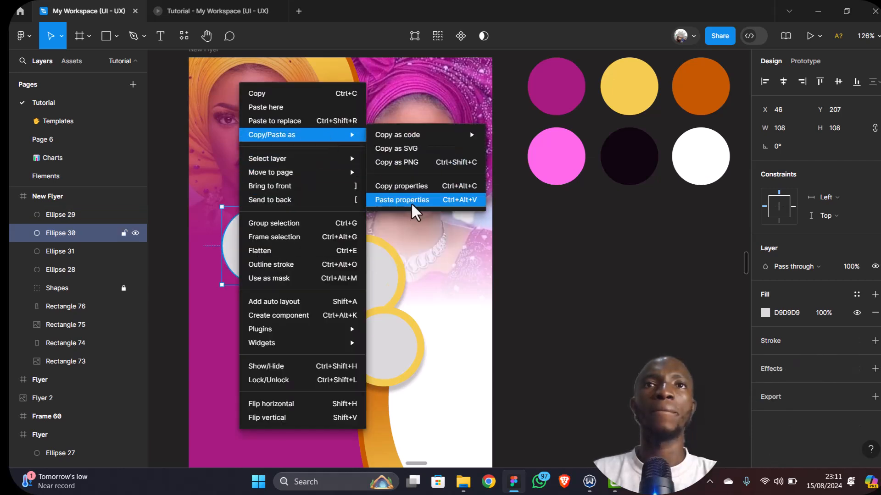
click(411, 201)
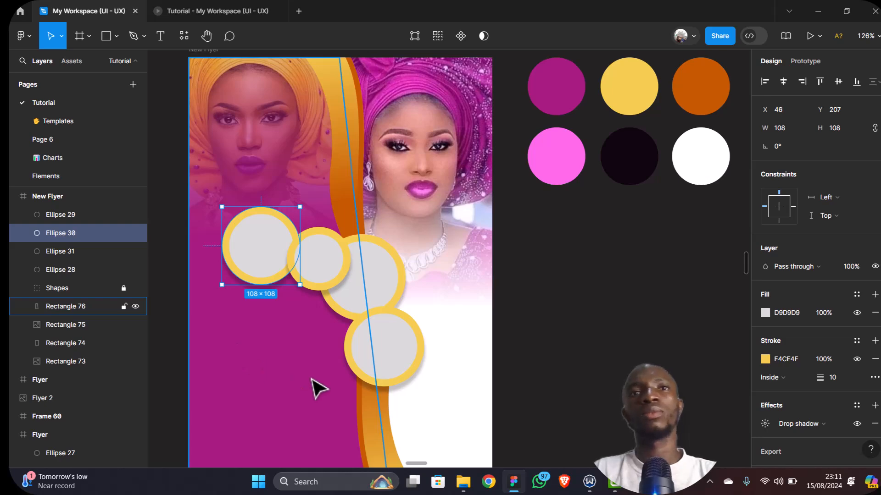
Replace the lowest circle's solid fill with the chocolate cake image from the Downloads folder
scroll(311, 387, down, 3)
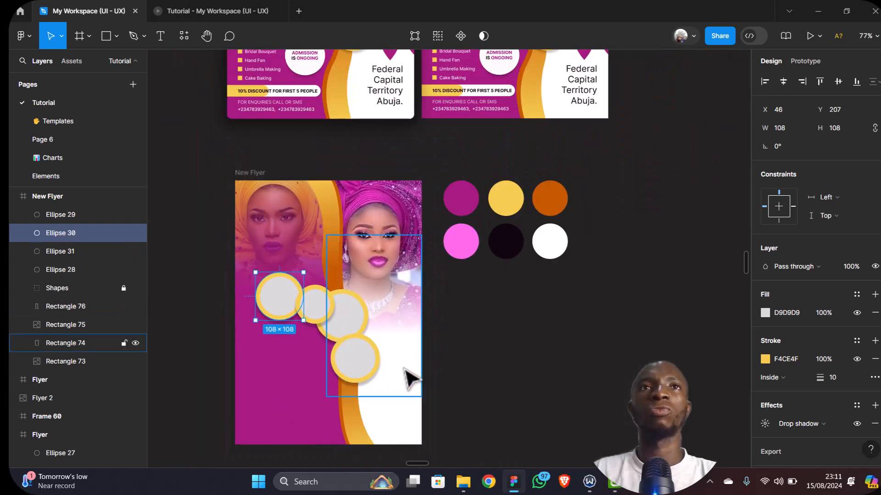
scroll(407, 379, down, 2)
scroll(323, 319, up, 1)
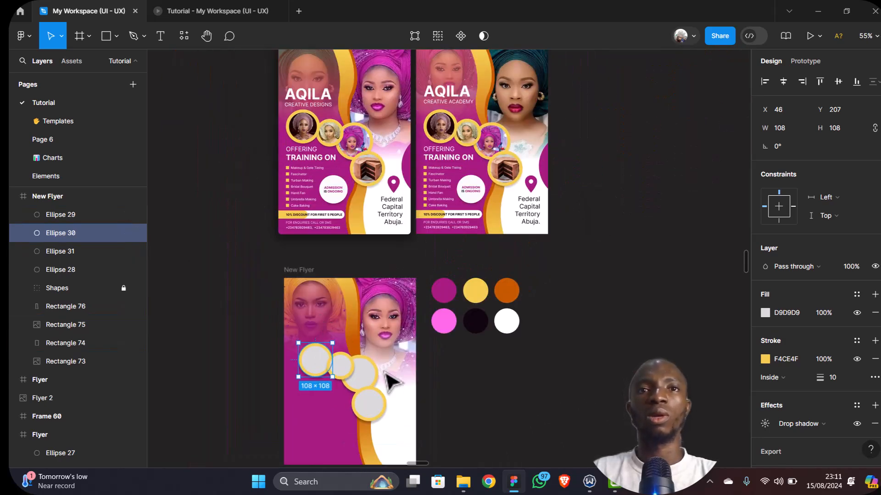
scroll(385, 390, down, 1)
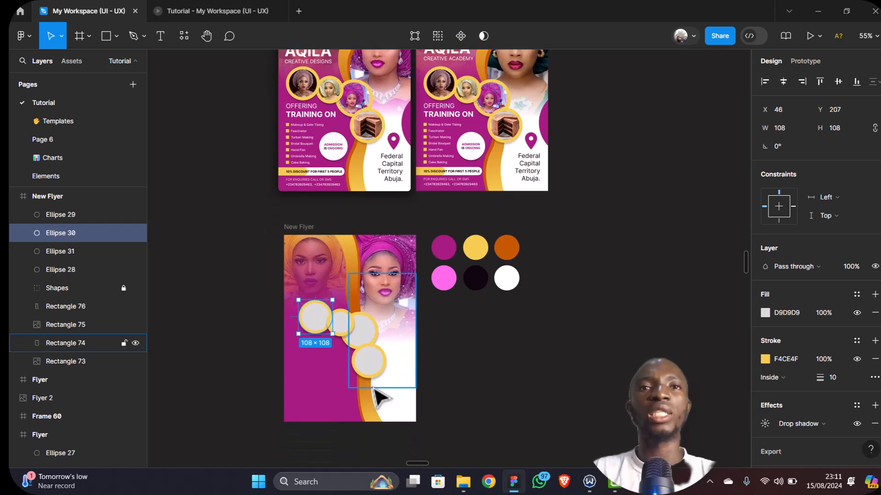
scroll(377, 398, up, 2)
click(377, 365)
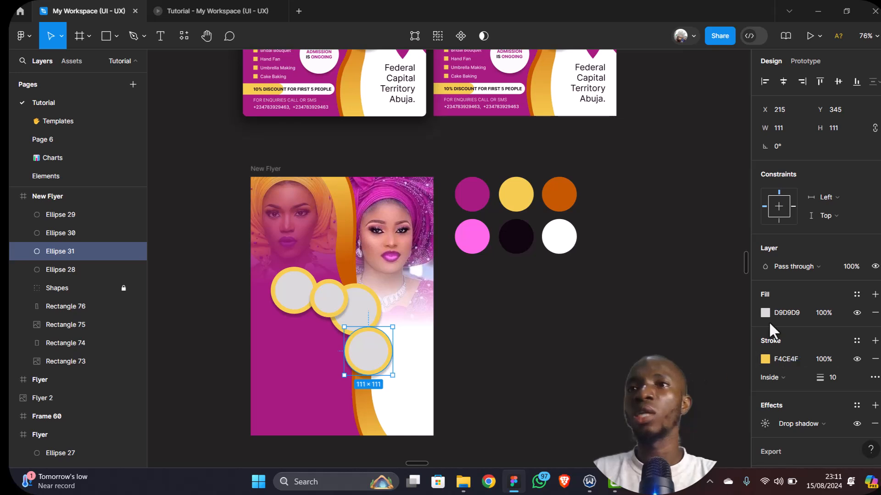
click(764, 314)
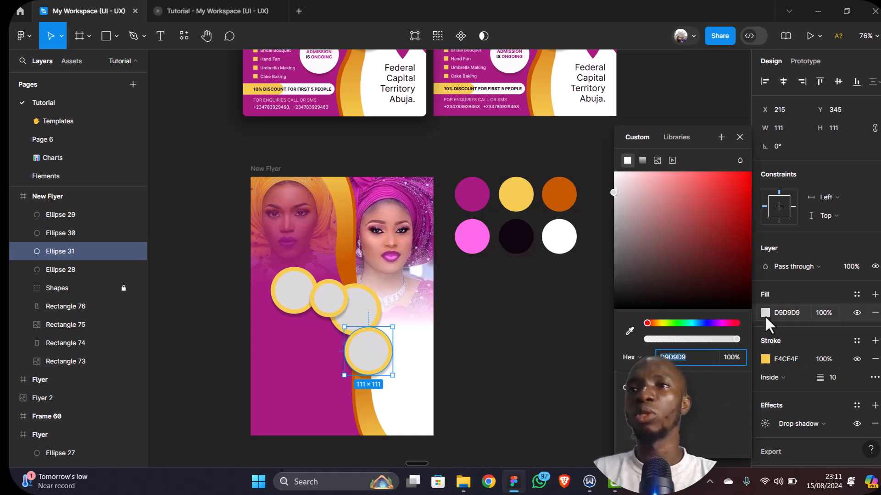
click(656, 159)
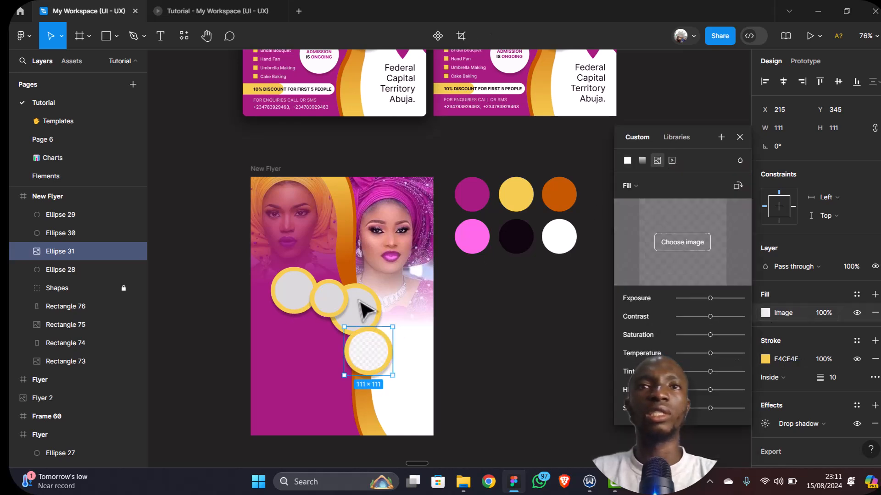
click(697, 241)
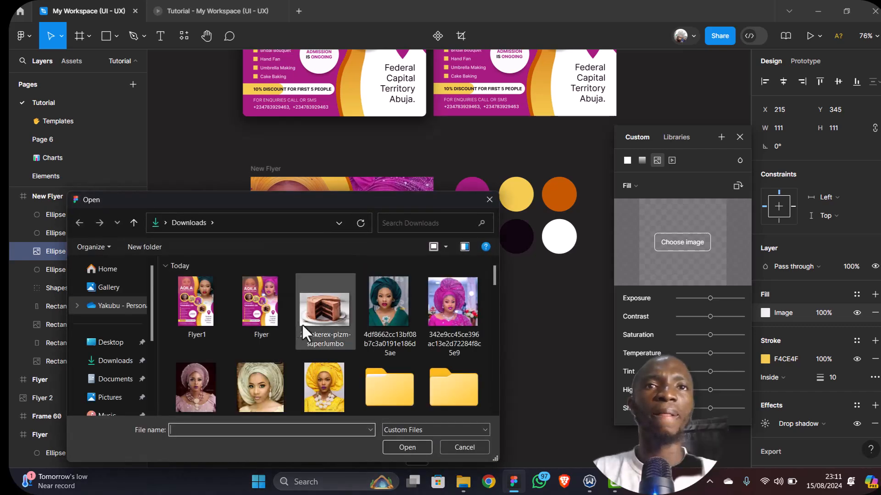
scroll(393, 344, down, 1)
double_click(332, 295)
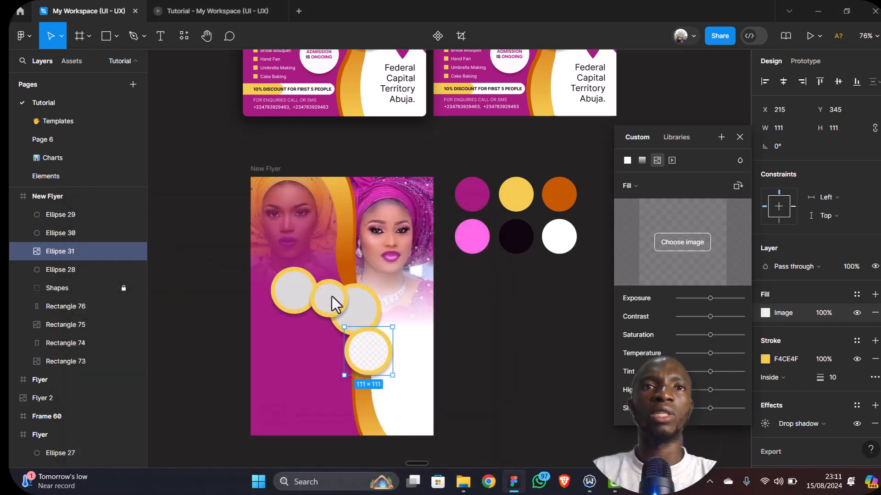
Set the cake image fill to Crop mode and shrink and narrow the picture so the cake fits inside the circle's yellow ring
click(638, 183)
click(648, 211)
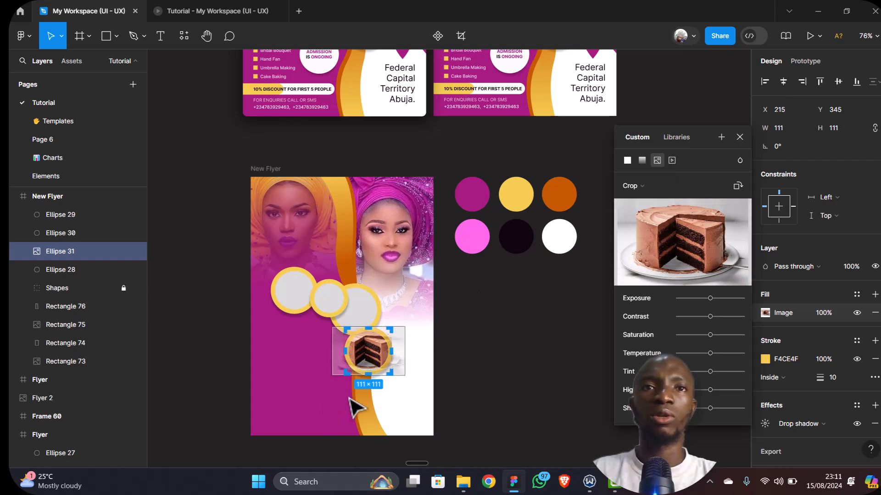
scroll(352, 406, up, 5)
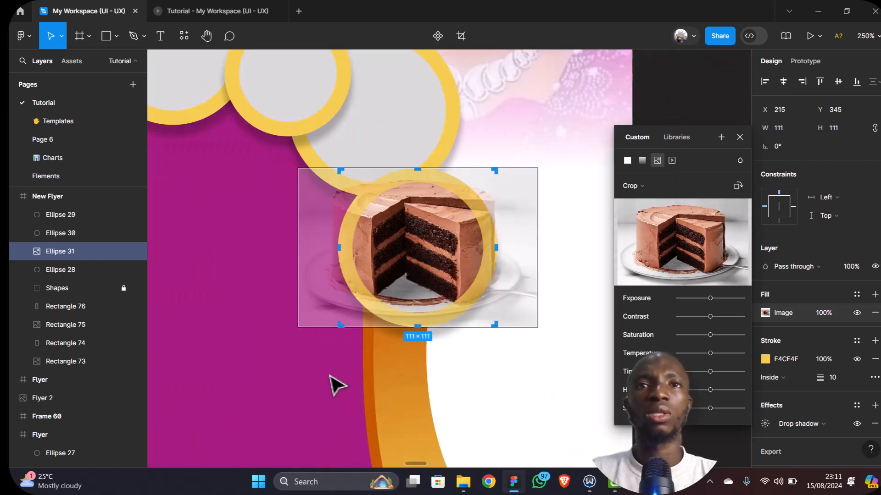
drag(297, 327, 322, 315)
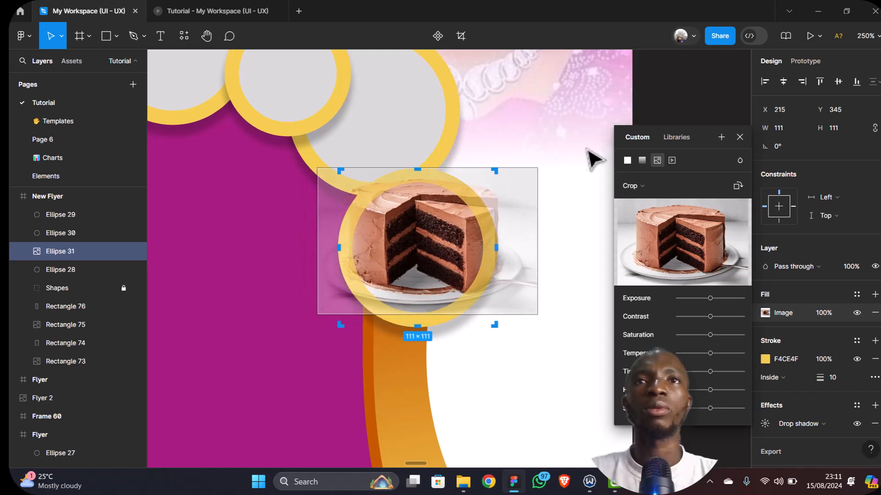
drag(532, 168, 524, 183)
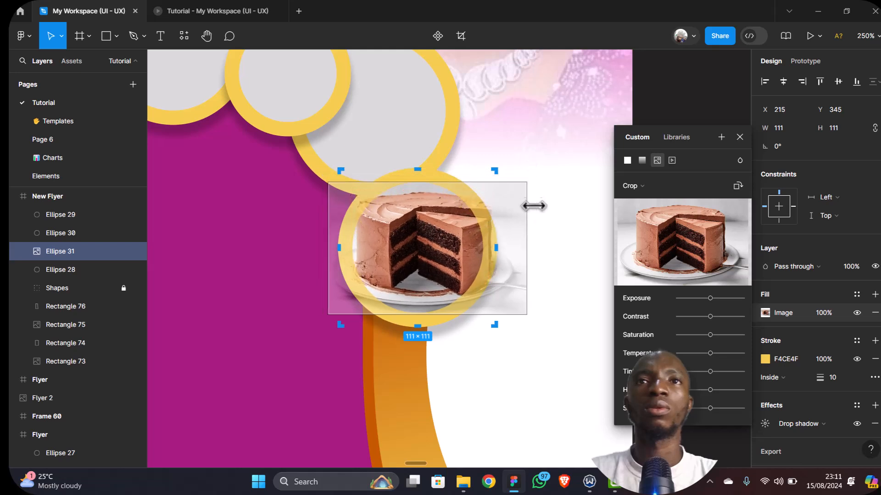
drag(526, 223, 506, 227)
drag(329, 235, 338, 237)
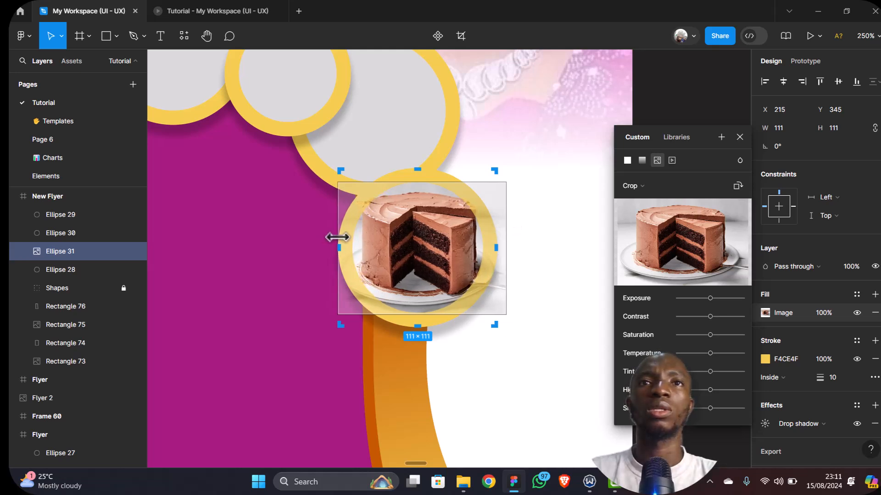
click(554, 248)
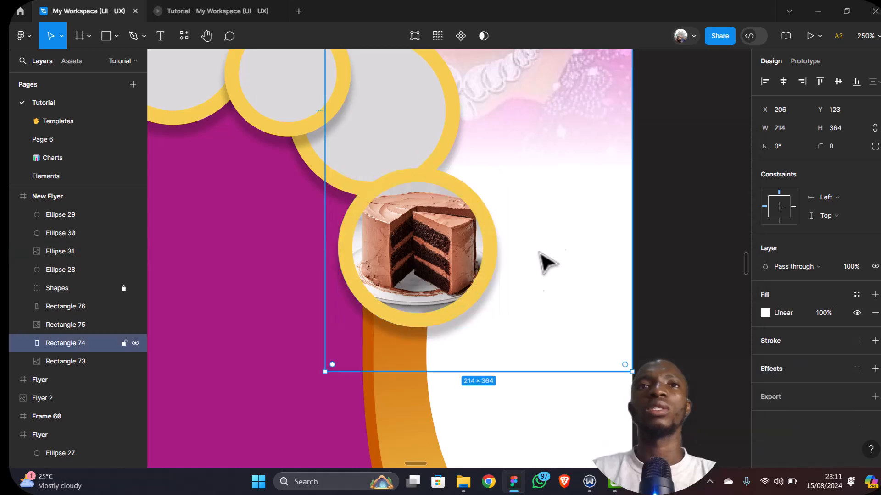
Replace the solid fill of Ellipse 28, the large circle above the cake, with the green-headwrap portrait from the Downloads folder
scroll(501, 315, down, 3)
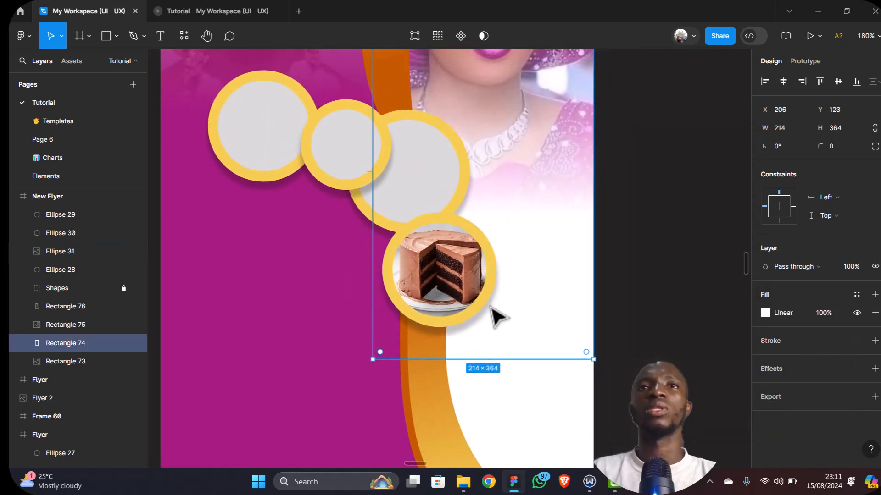
click(442, 184)
double_click(442, 184)
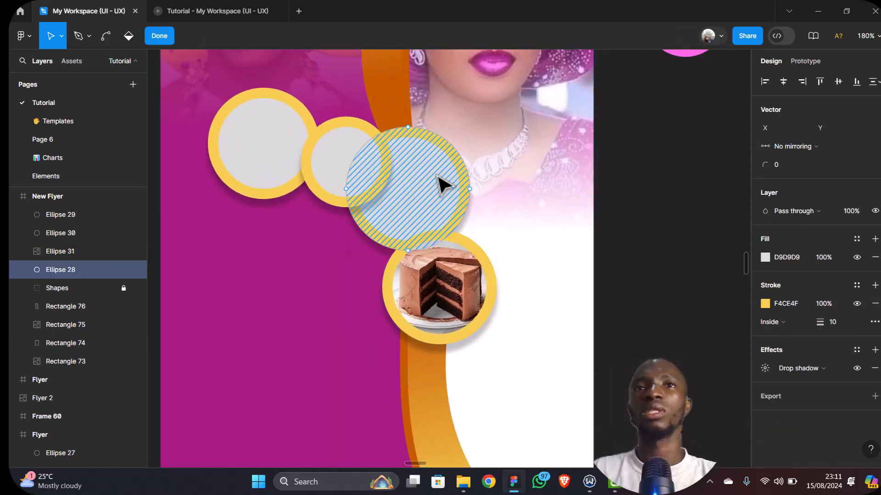
key(Escape)
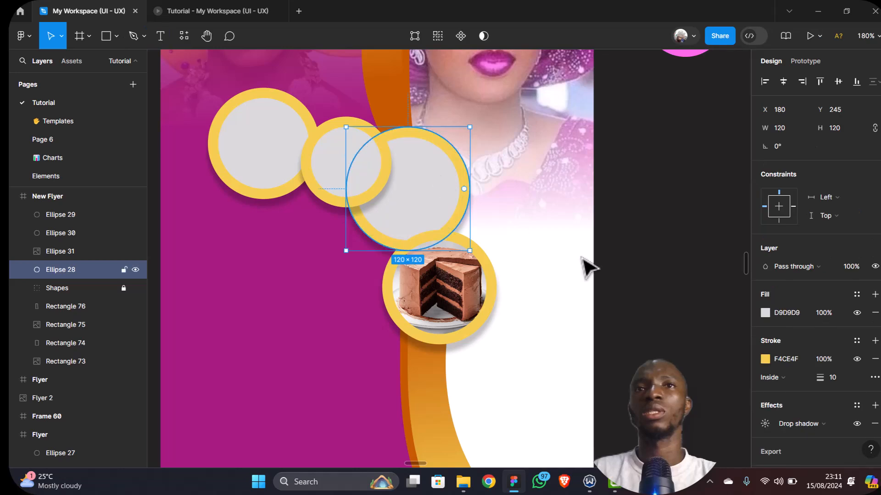
click(764, 311)
click(657, 160)
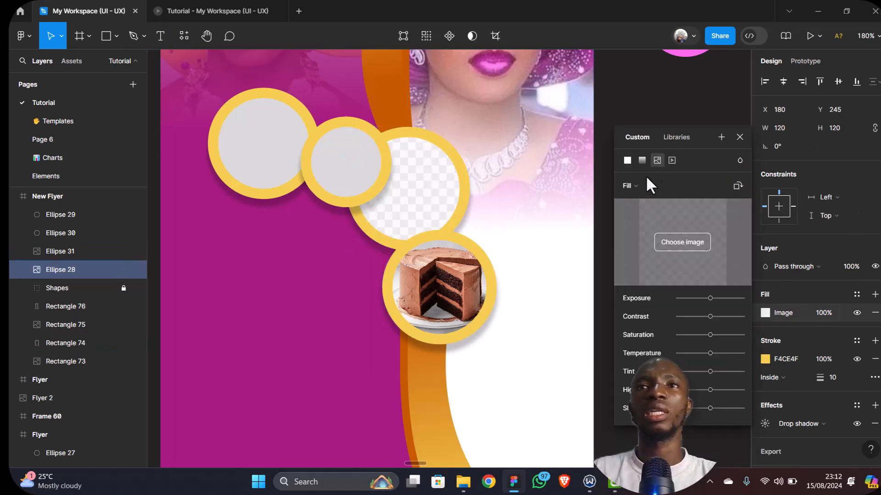
click(681, 241)
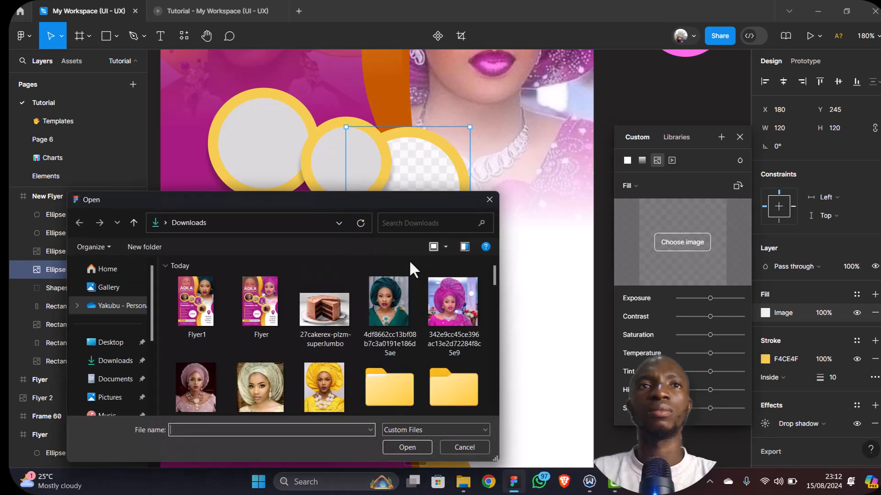
click(392, 300)
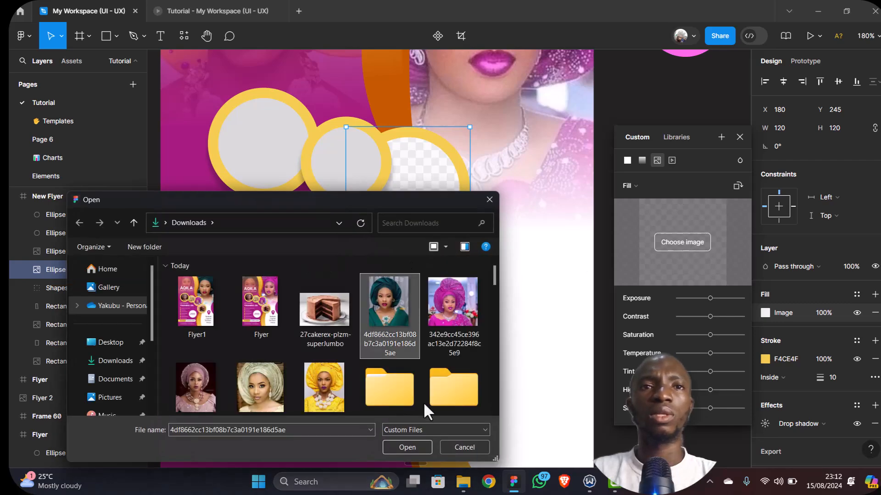
click(402, 445)
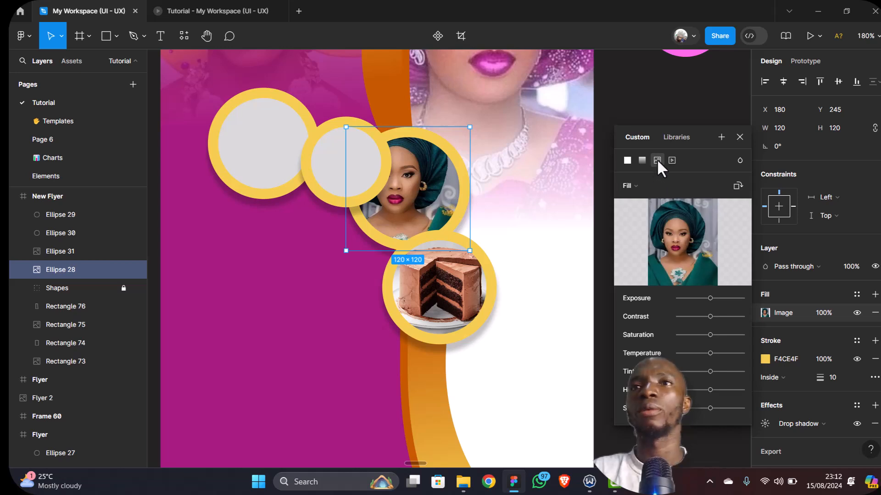
Set the green-headwrap portrait to Crop mode, then scale and reposition it so the headwrap and face fit inside the yellow ring
click(656, 183)
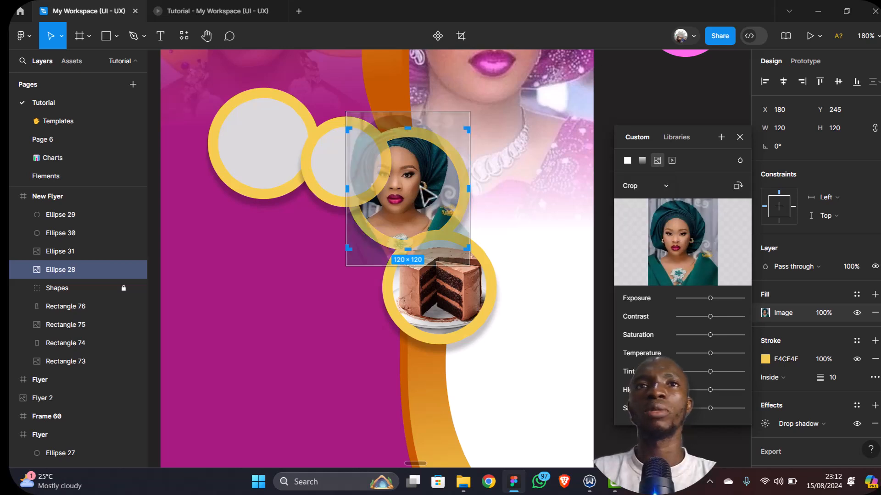
drag(422, 180, 438, 194)
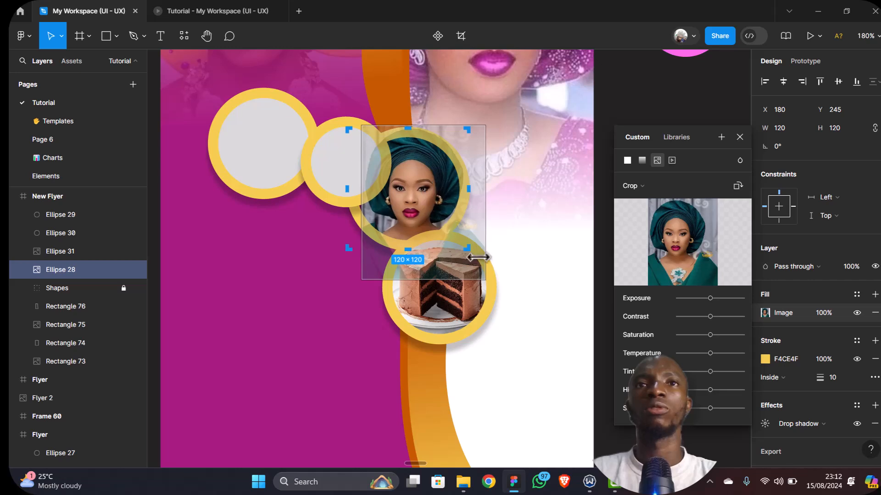
drag(485, 279, 469, 258)
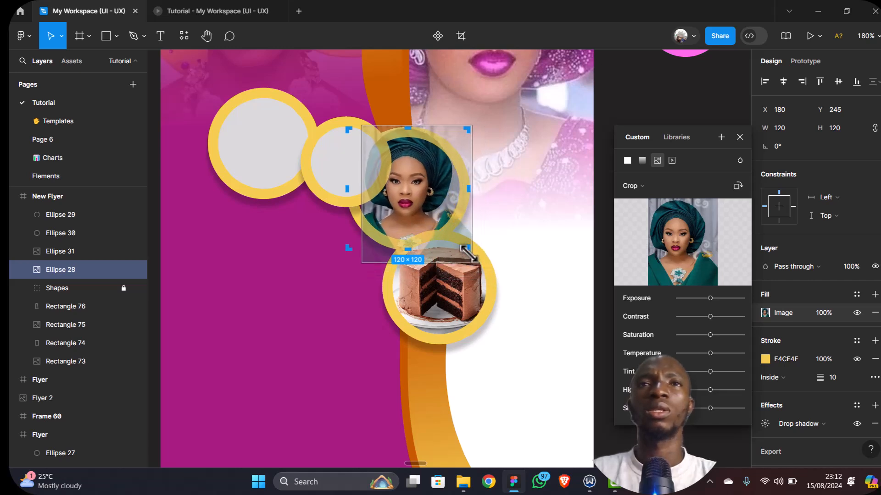
drag(434, 189, 435, 196)
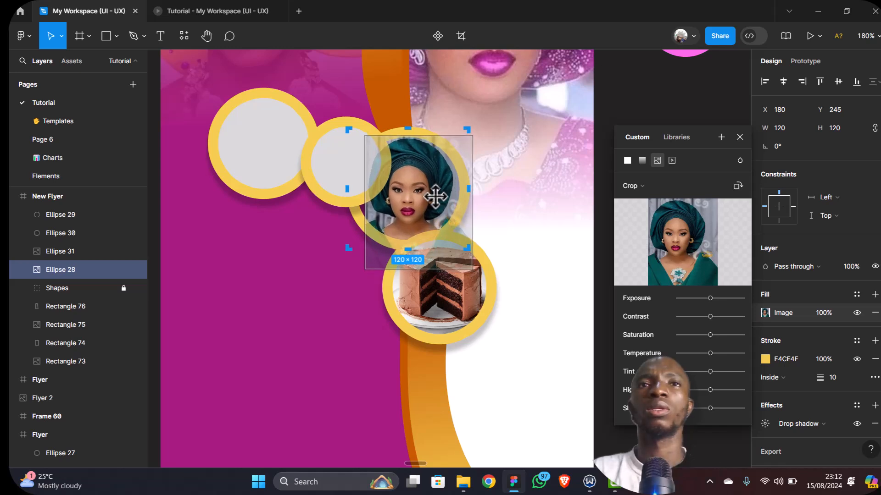
drag(370, 270, 363, 285)
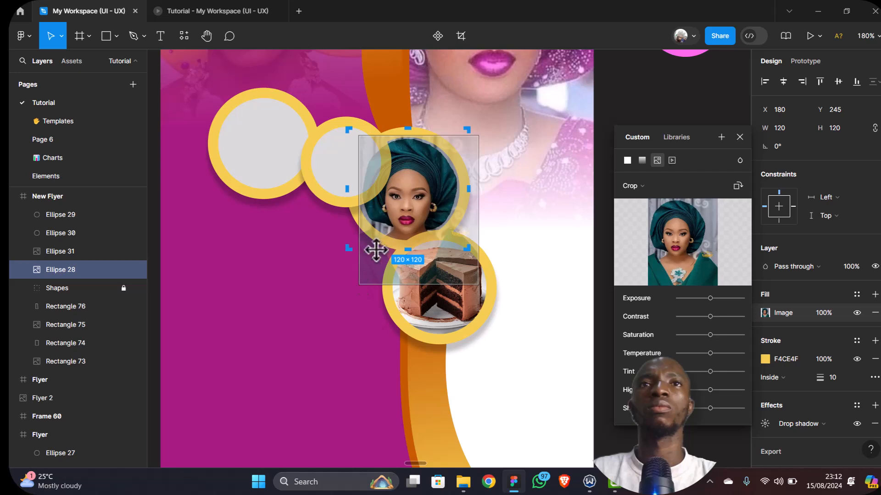
drag(401, 202, 403, 198)
key(Escape)
Replace the solid fill of the smallest circle, Ellipse 29, with the cream-gold headwrap portrait from the Downloads folder
click(350, 191)
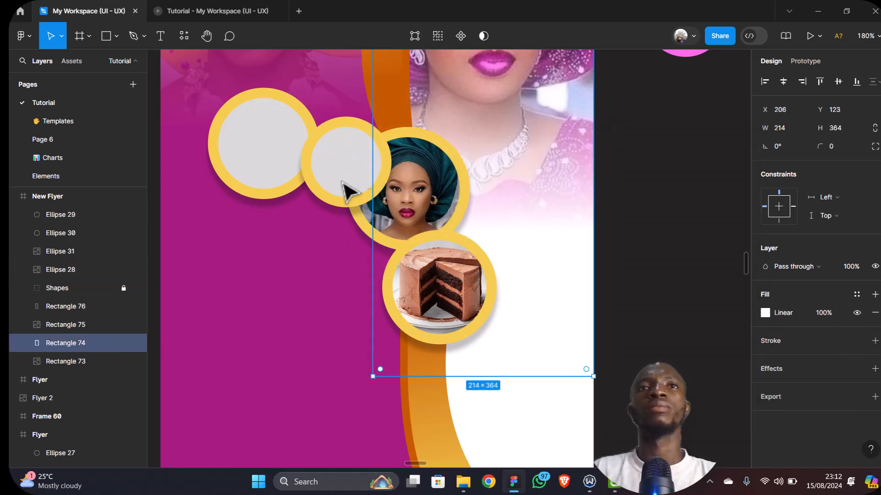
click(349, 191)
double_click(346, 191)
key(Escape)
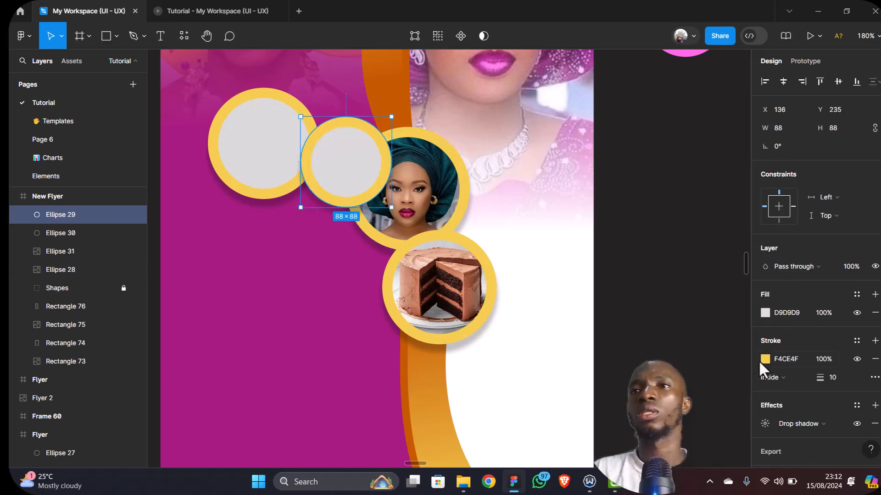
click(765, 313)
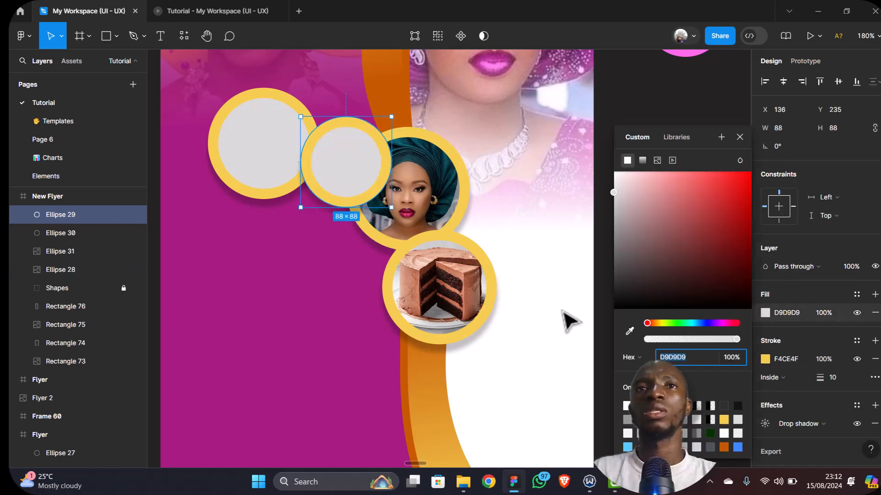
click(657, 160)
click(660, 241)
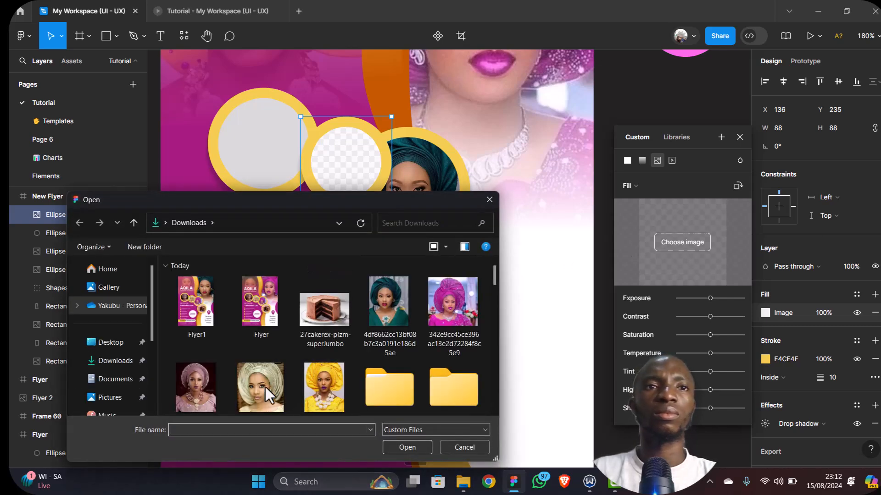
click(265, 386)
click(409, 447)
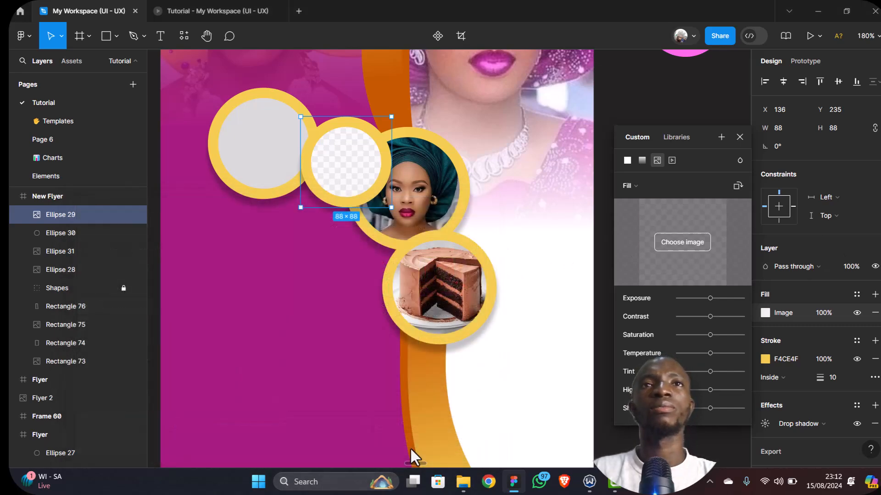
Set the smallest circle's picture to Crop mode, then shift and slightly shrink it to fit within the yellow ring
click(648, 185)
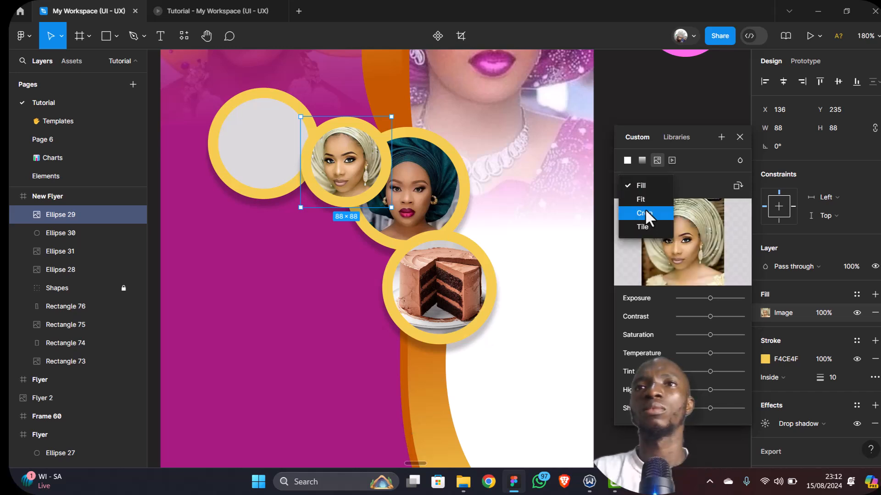
click(644, 215)
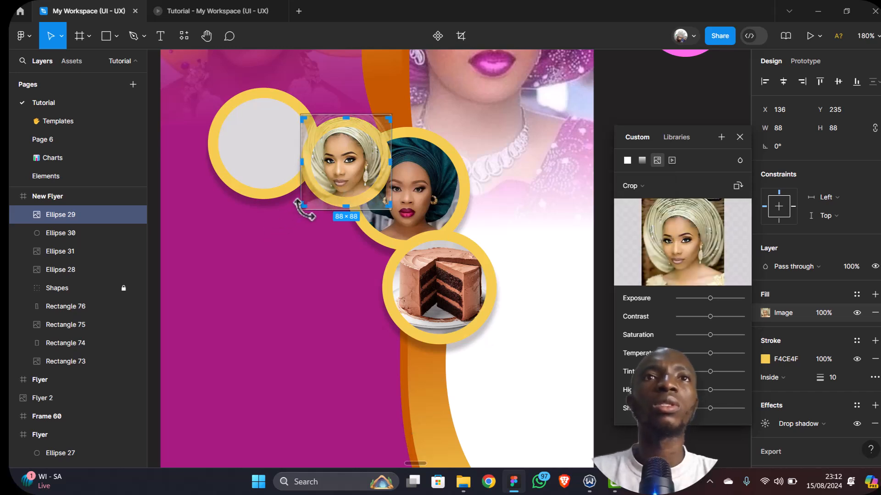
drag(339, 165, 340, 173)
drag(315, 208, 316, 205)
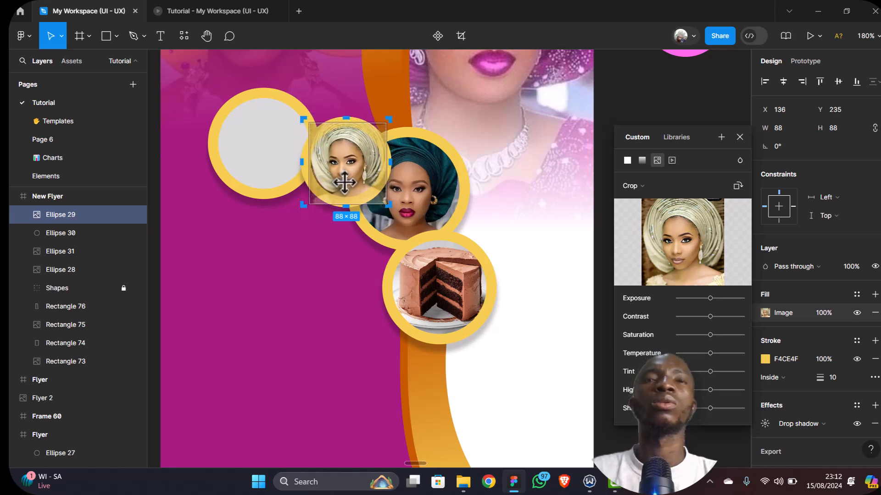
Replace the solid fill of the last grey circle, Ellipse 30, with the mauve-headwrap portrait from the Downloads folder
click(263, 152)
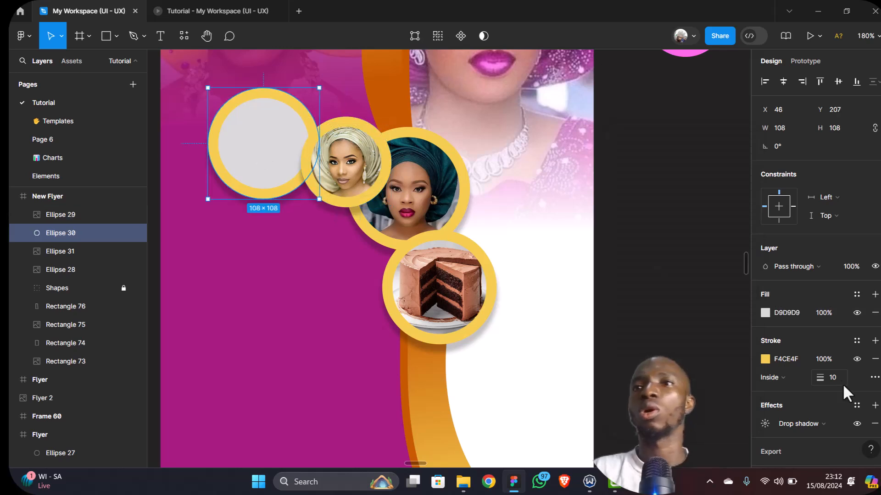
click(762, 312)
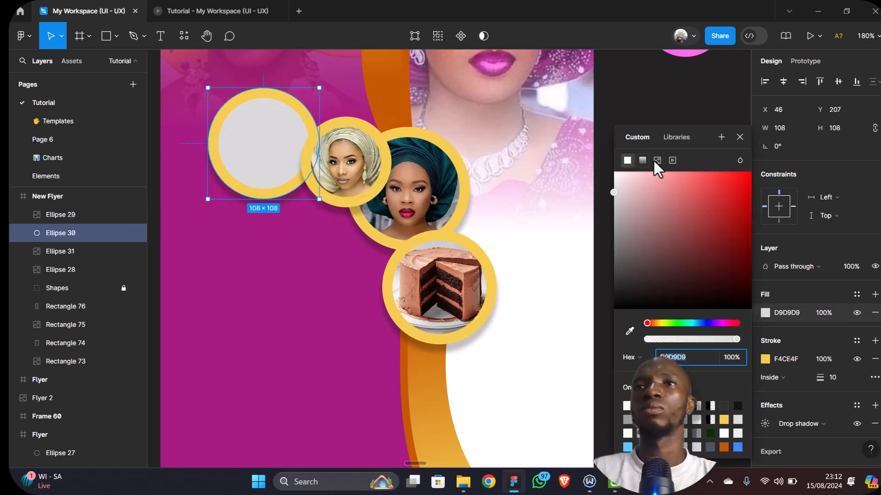
click(657, 160)
click(685, 244)
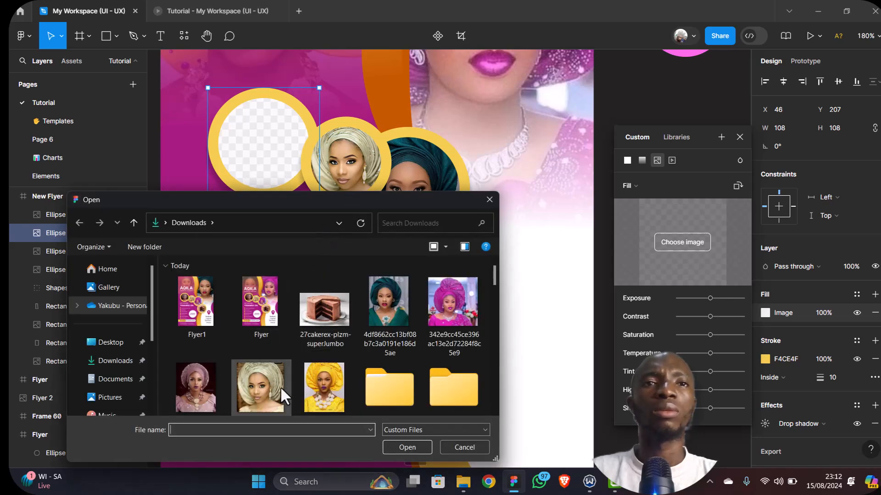
click(193, 381)
click(412, 449)
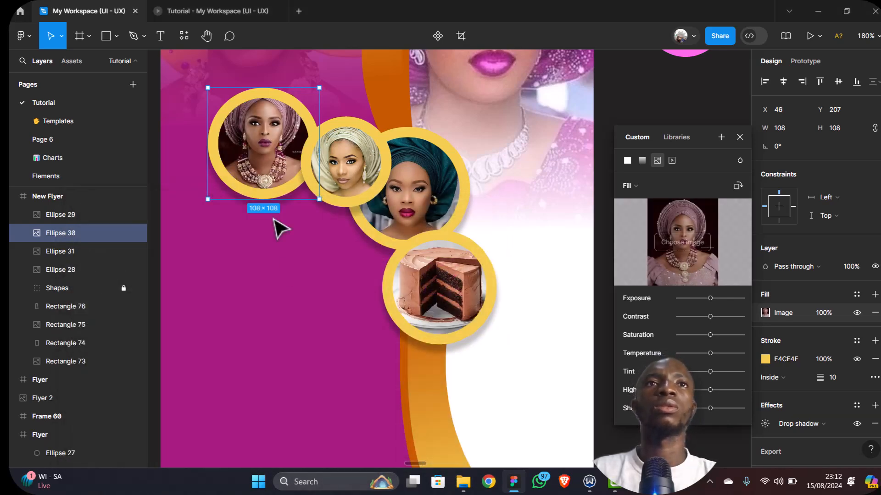
Set the mauve-headwrap portrait to Crop mode, then shrink and reposition it so the whole headwrap fits inside the yellow ring
click(649, 184)
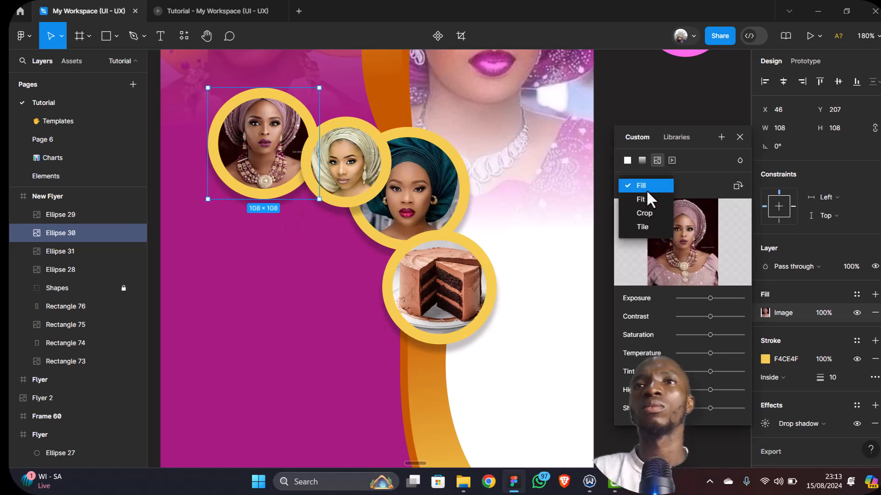
click(645, 215)
drag(243, 133, 244, 147)
drag(305, 228, 299, 210)
mouse_move(273, 128)
mouse_down()
mouse_move(270, 140)
mouse_move(270, 133)
mouse_up()
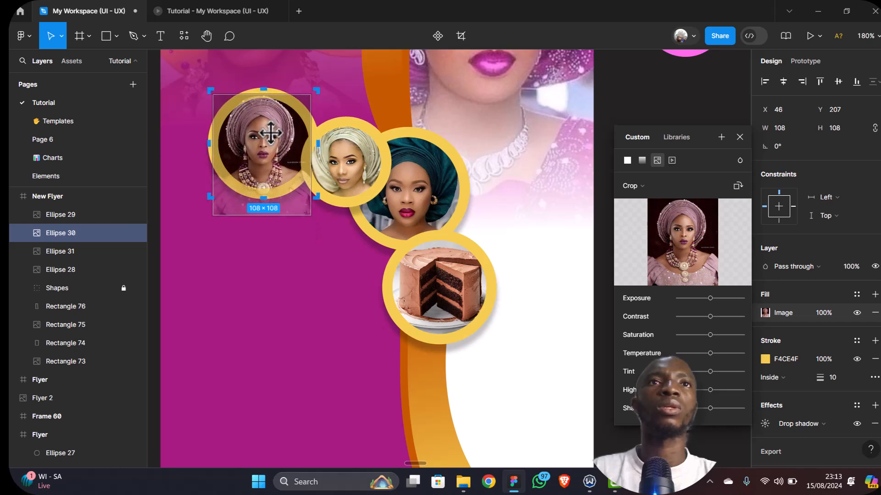
click(290, 253)
click(290, 253)
Compare the New Flyer frame with the finished reference flyers above it to see which elements are still missing
scroll(291, 252, down, 5)
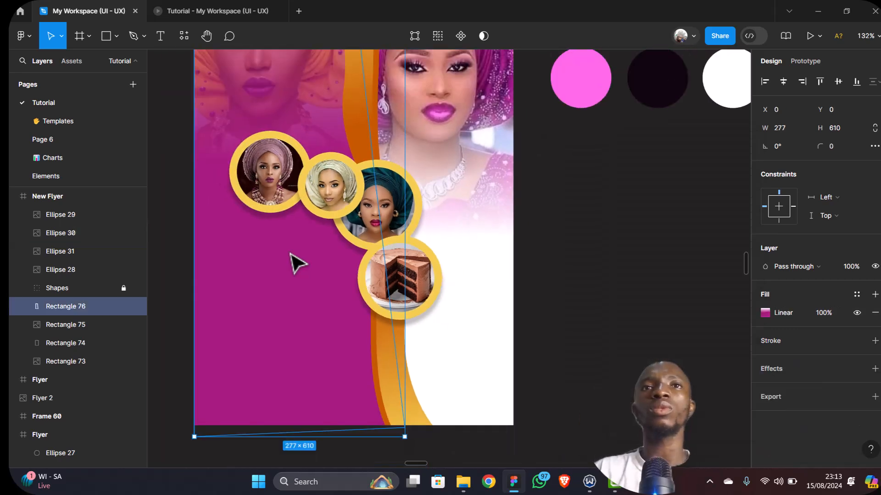
click(576, 291)
scroll(578, 292, down, 3)
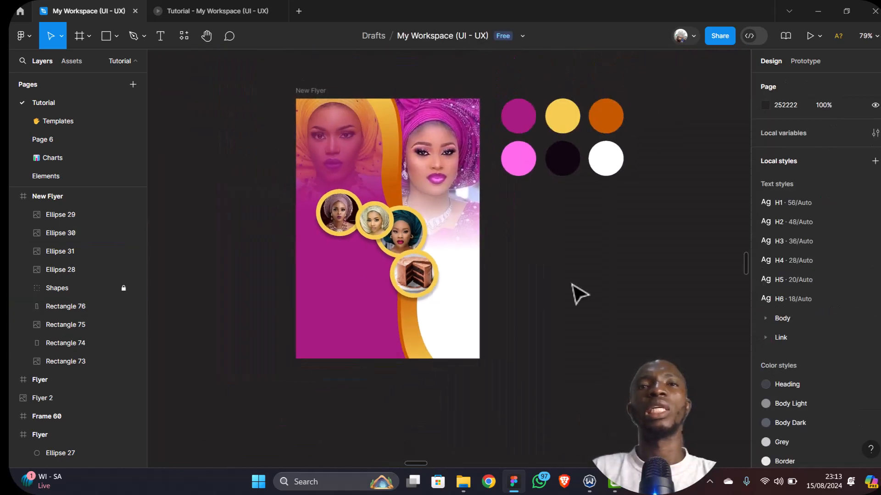
scroll(576, 291, up, 5)
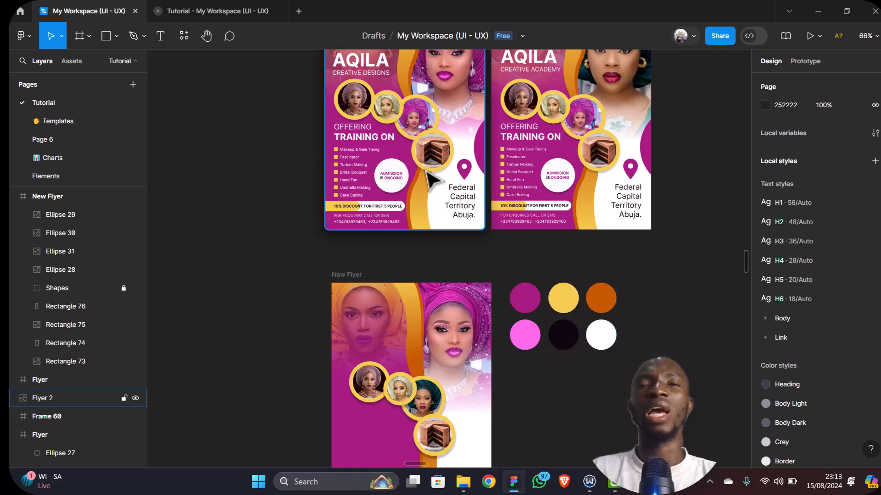
scroll(427, 172, up, 1)
scroll(541, 250, down, 1)
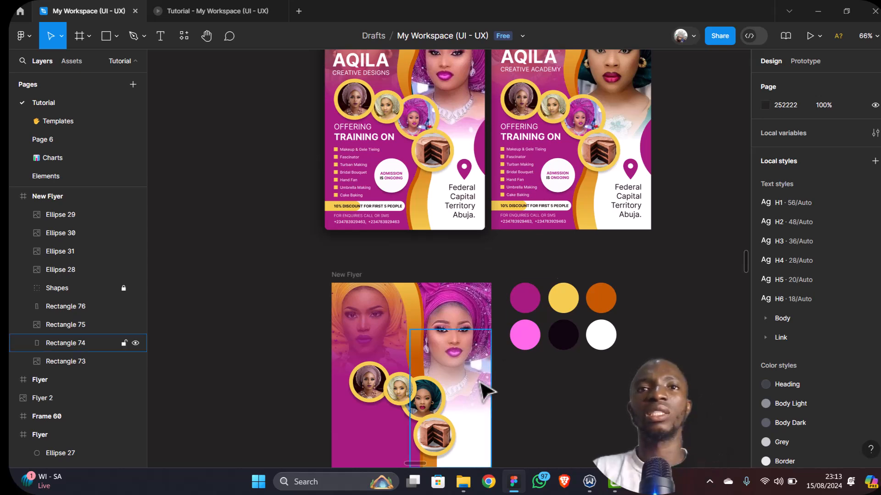
scroll(481, 383, down, 1)
scroll(481, 382, down, 3)
scroll(482, 374, up, 3)
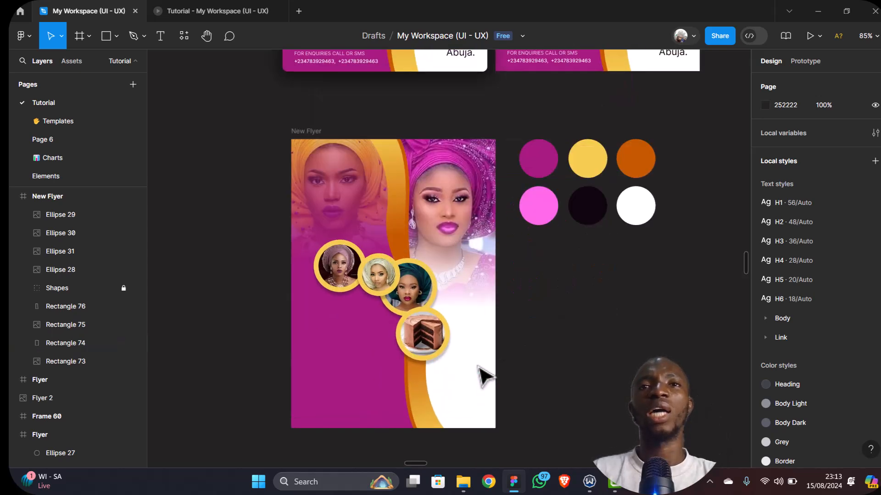
Open the Iconify plugin and import the solid mdi:address-marker location icon onto the empty canvas beside the flyer
right_click(549, 293)
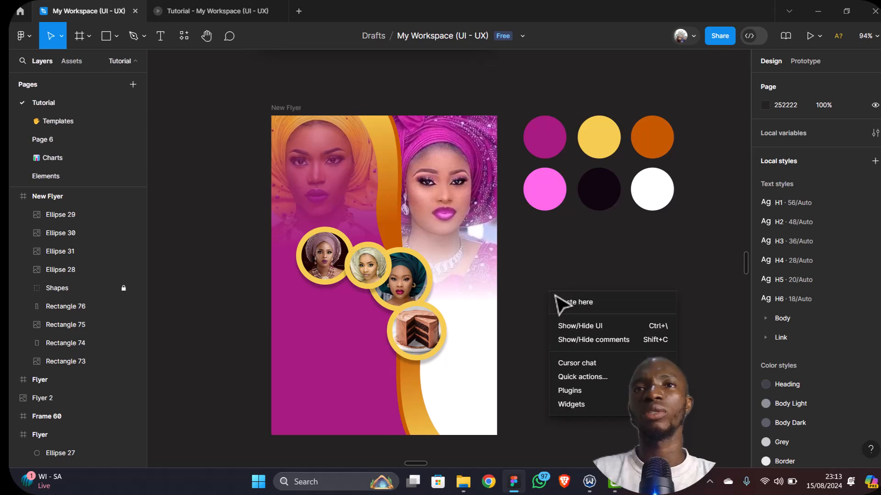
mouse_move(611, 389)
click(710, 295)
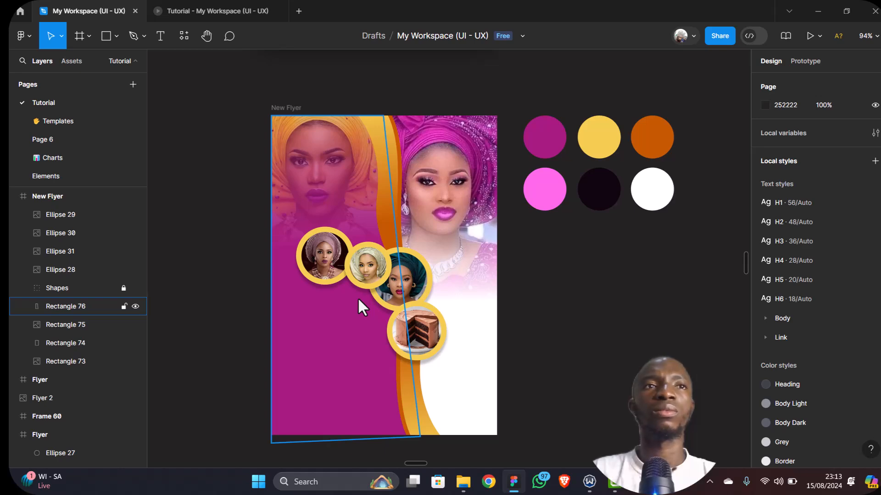
scroll(385, 324, down, 5)
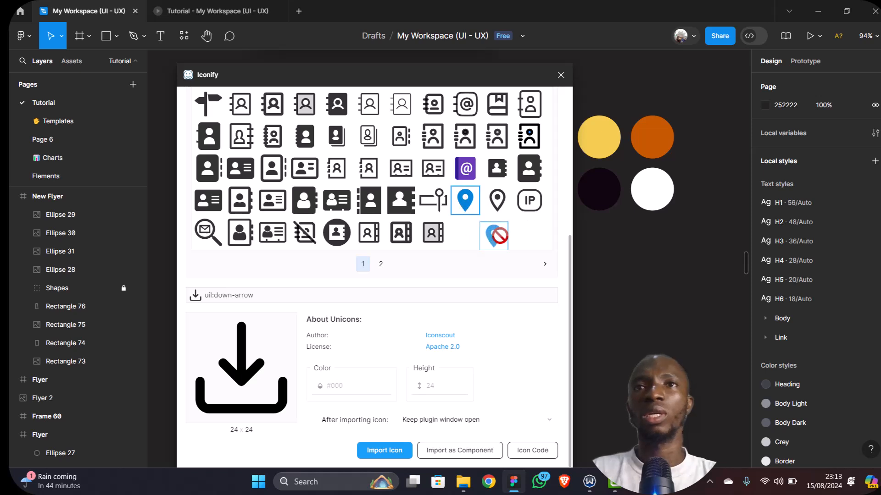
drag(652, 330, 652, 331)
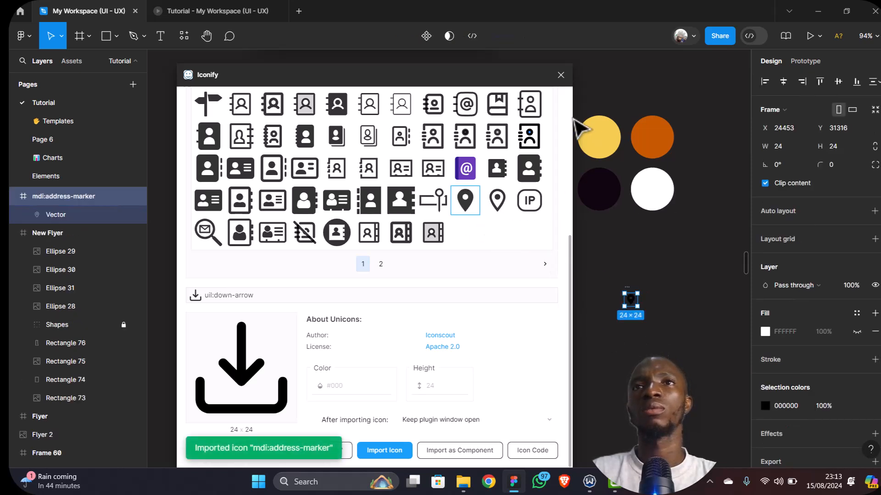
Place the location icon on the flyer's white area beside the cake circle and enlarge it to 61 × 61
click(560, 75)
drag(630, 292, 630, 288)
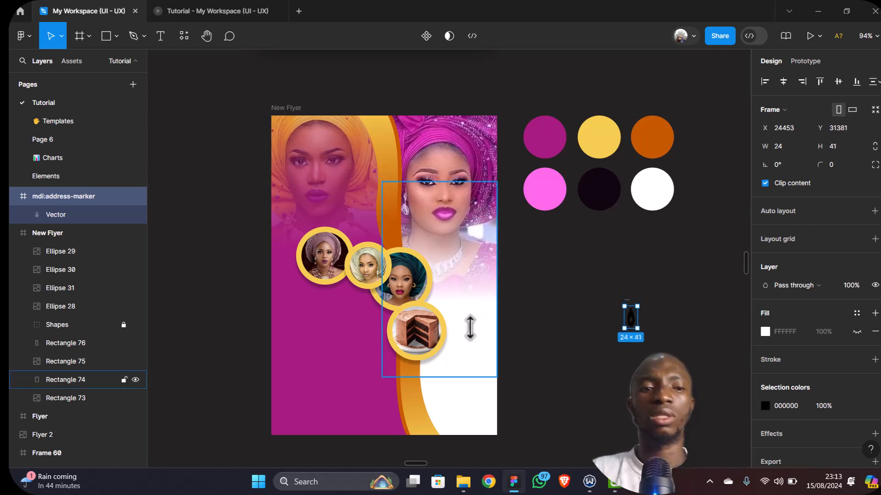
key(ctrl+z)
mouse_move(632, 304)
mouse_down()
mouse_move(546, 334)
mouse_move(472, 345)
mouse_up()
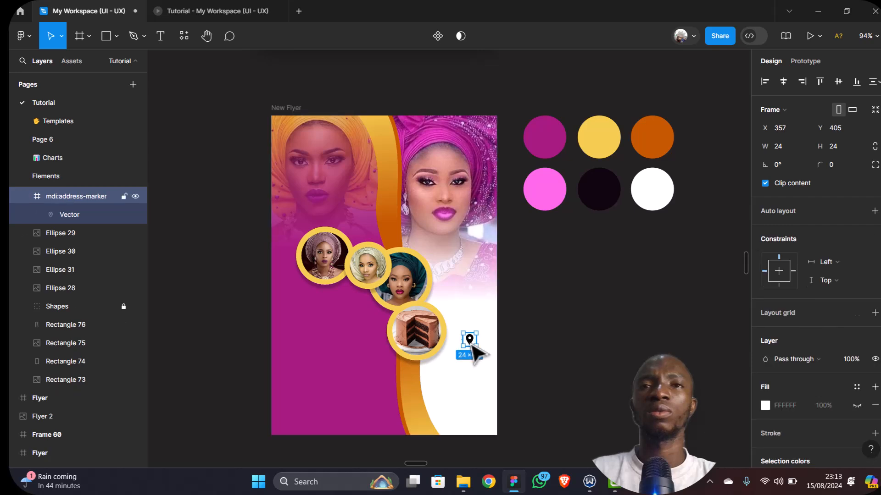
scroll(472, 351, down, 3)
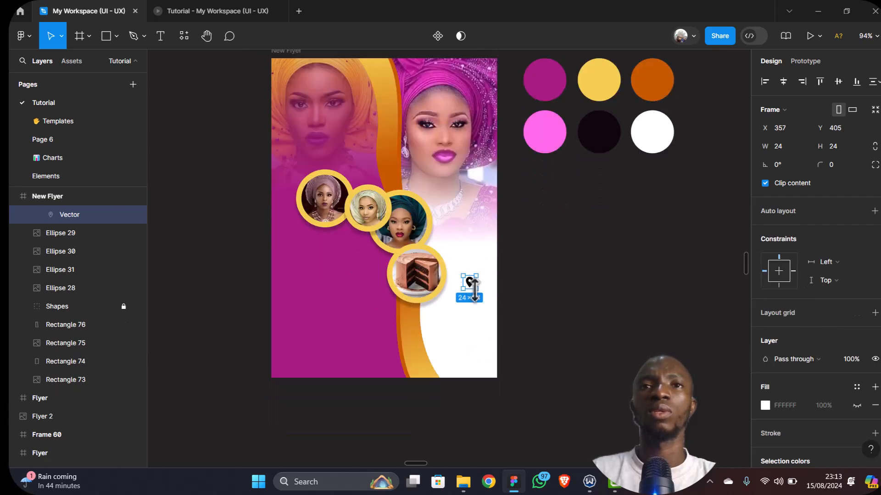
mouse_move(474, 289)
mouse_down()
mouse_move(484, 308)
mouse_move(471, 277)
mouse_up()
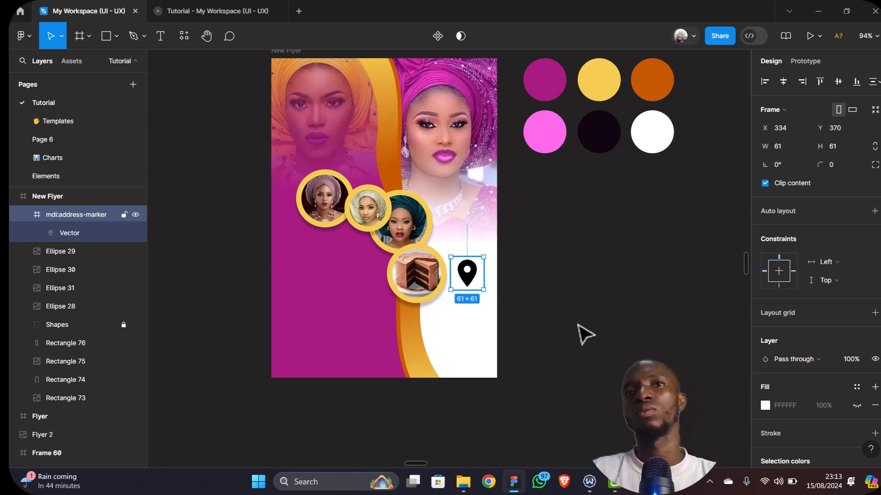
Recolour the location icon with the yellow F4CE4F swatch
click(765, 406)
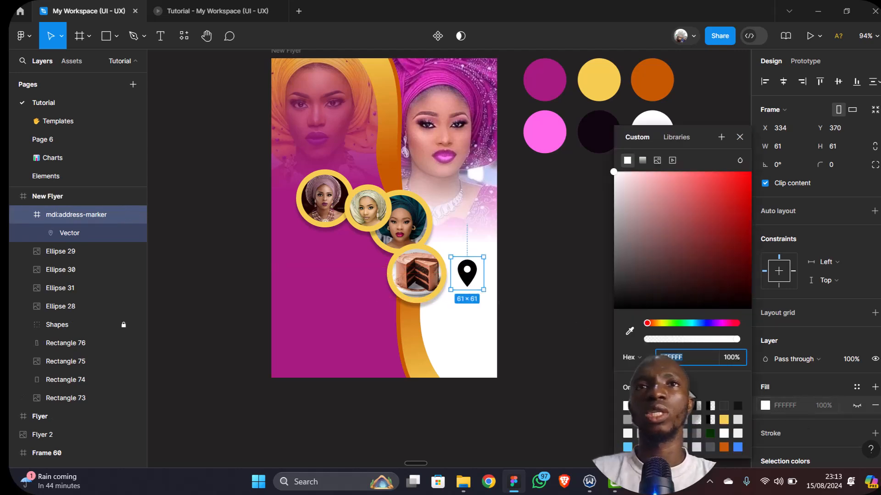
click(629, 331)
click(615, 77)
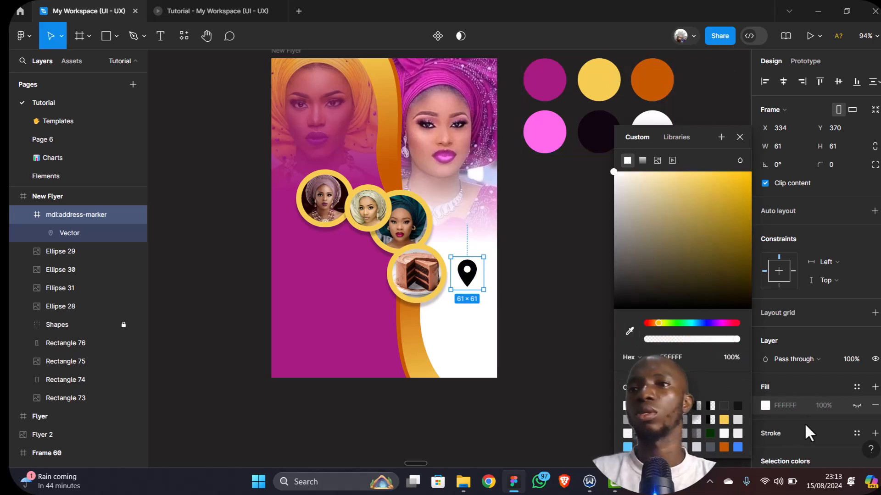
scroll(806, 417, down, 3)
click(764, 365)
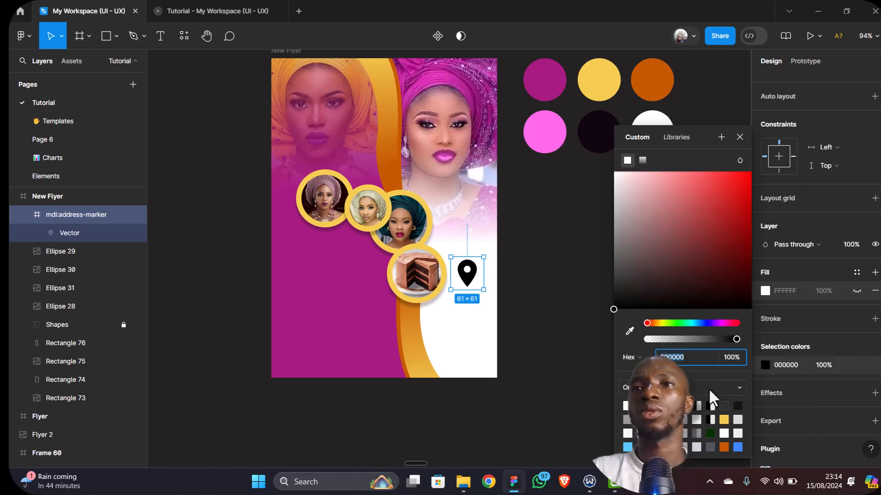
click(725, 419)
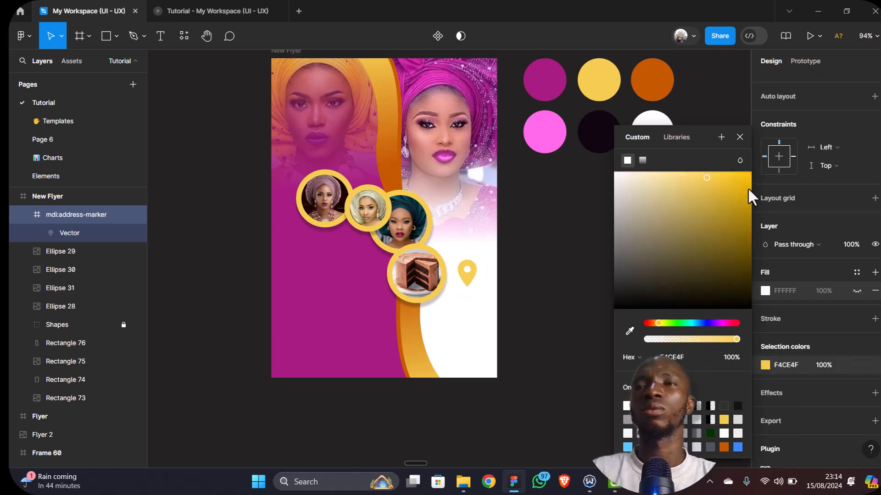
click(630, 331)
key(Escape)
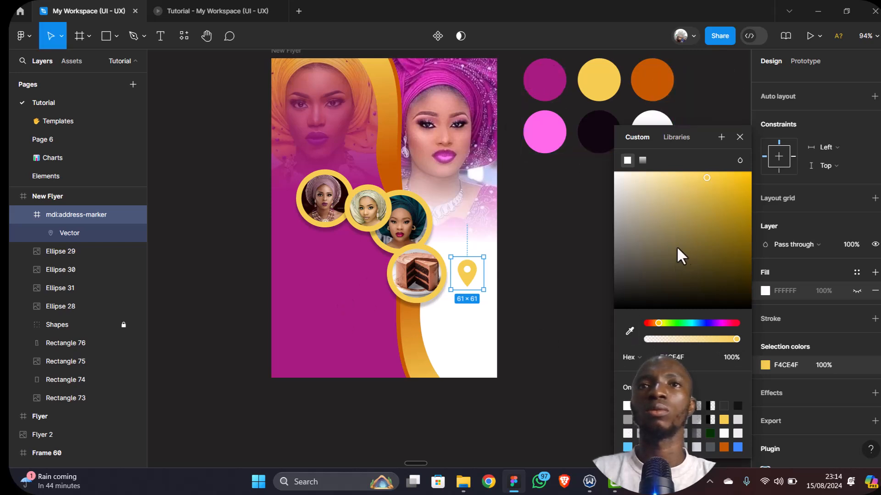
Recolour the location icon magenta A71C7F, sampled from the flyer's background, and adjust its position beside the cake circle
click(763, 365)
click(763, 365)
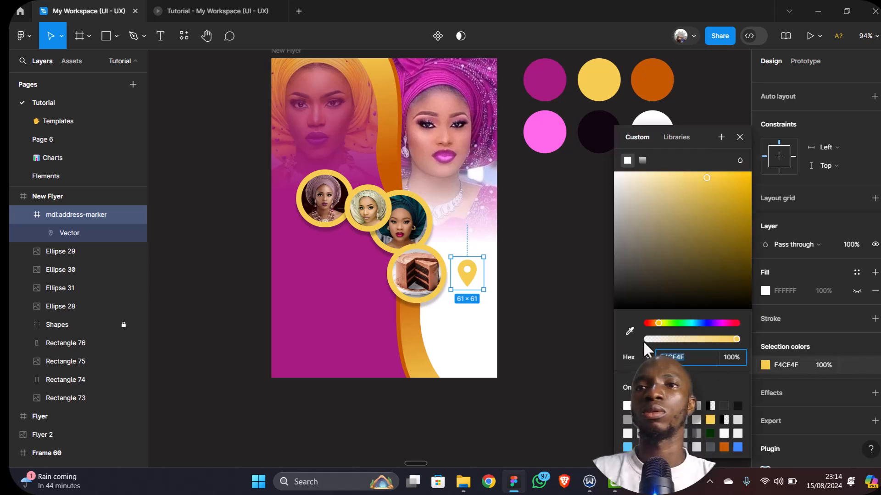
click(630, 330)
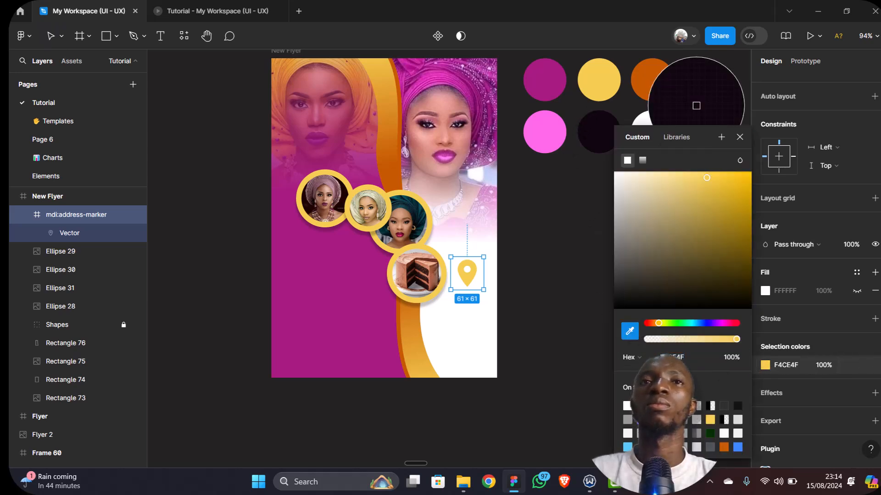
click(373, 307)
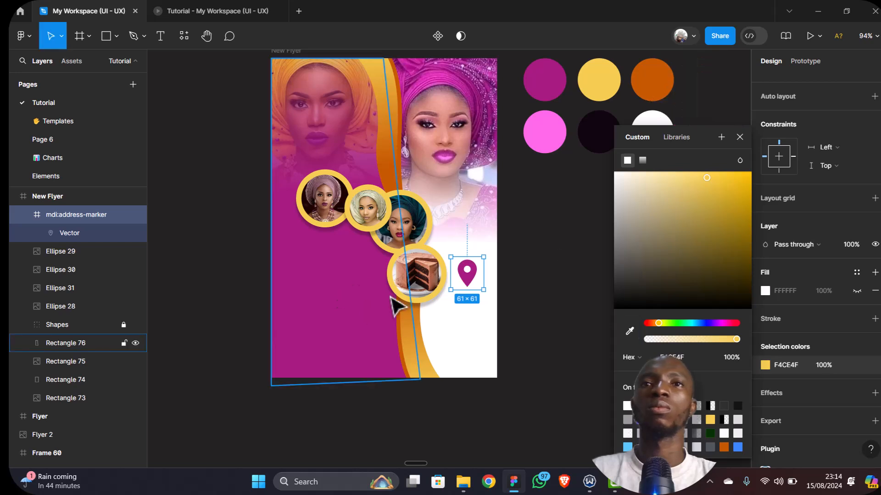
click(739, 137)
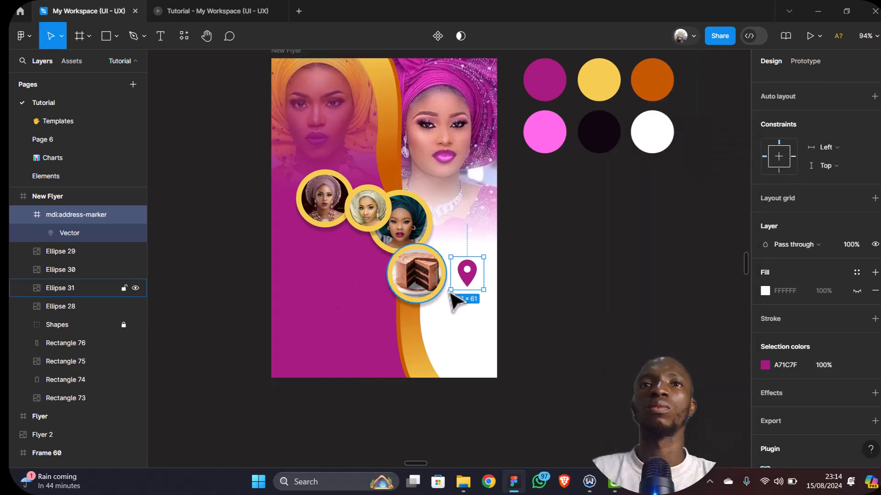
drag(471, 283, 471, 294)
Check the reference flyers' heading and add the white text "AQILA" to New Flyer, above the mauve-headwrap circle
scroll(541, 366, down, 2)
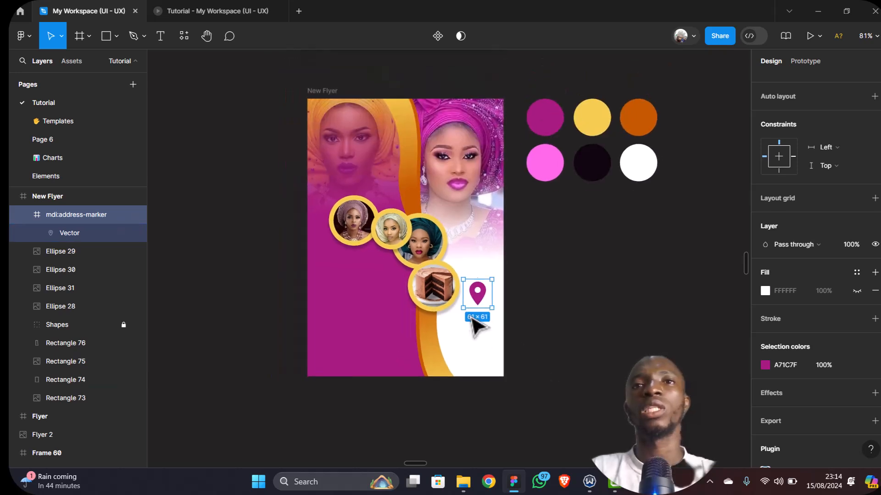
scroll(535, 369, down, 5)
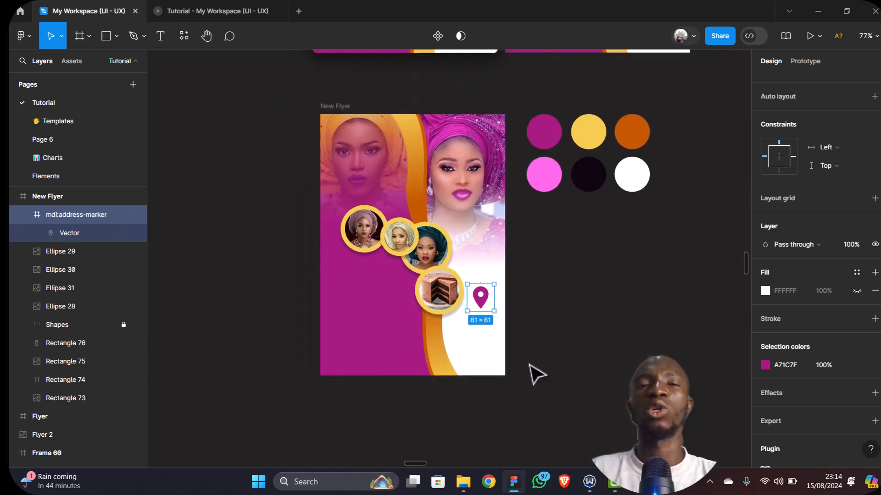
scroll(456, 216, up, 2)
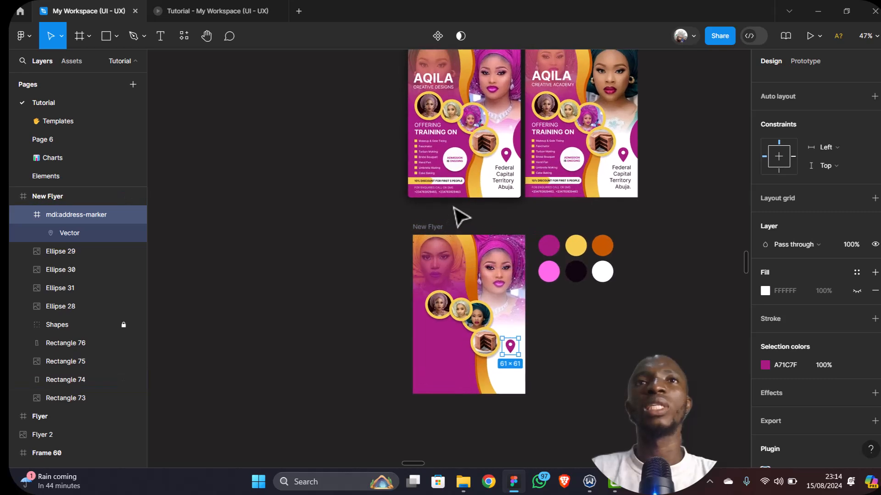
scroll(458, 213, up, 2)
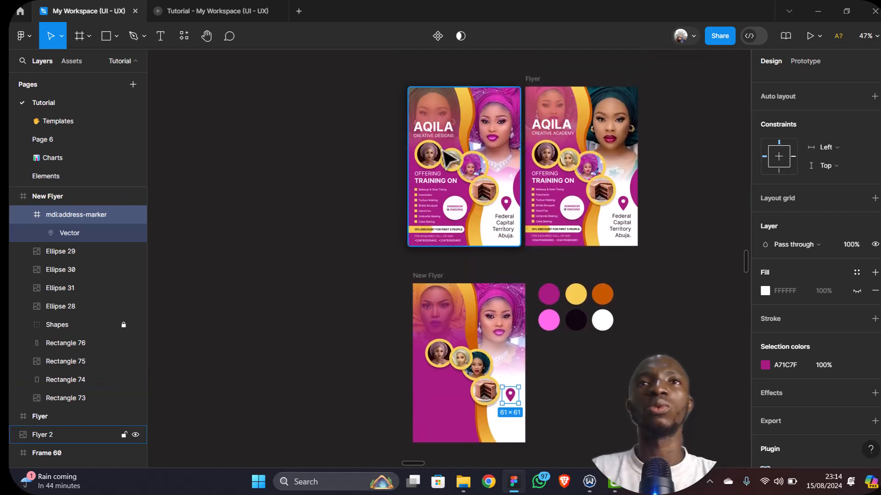
scroll(444, 154, up, 3)
scroll(444, 154, up, 1)
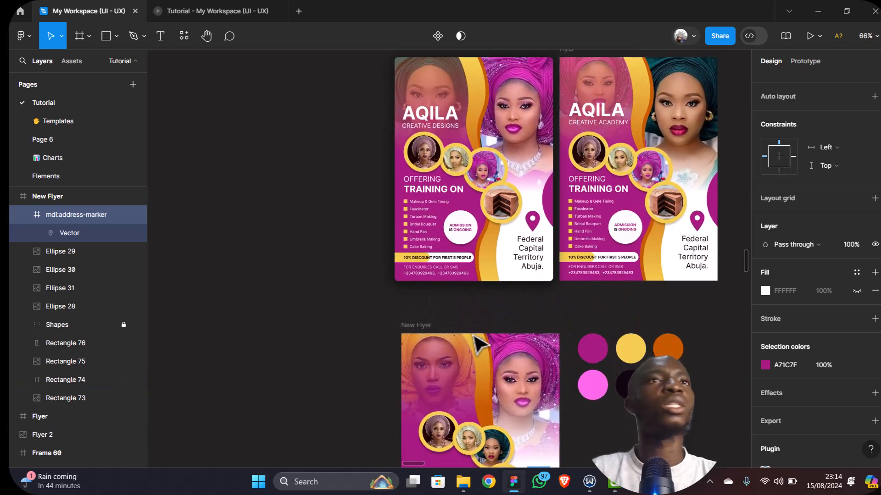
scroll(478, 338, down, 3)
click(160, 36)
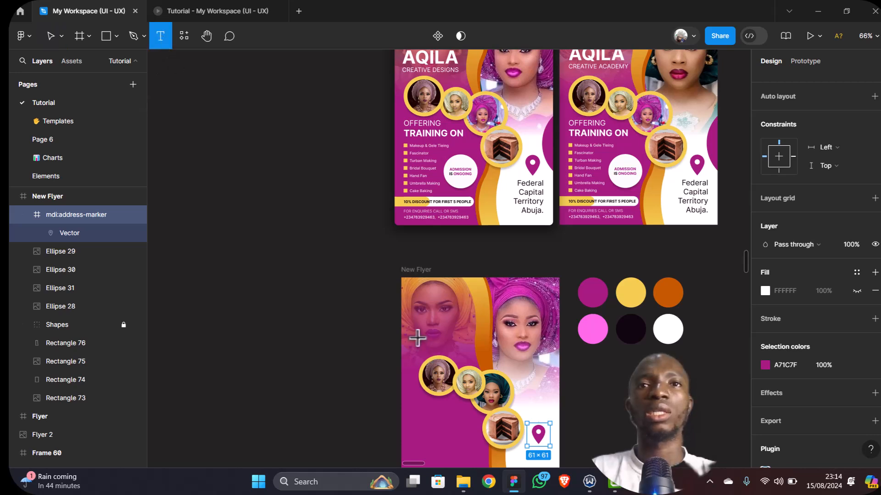
click(477, 337)
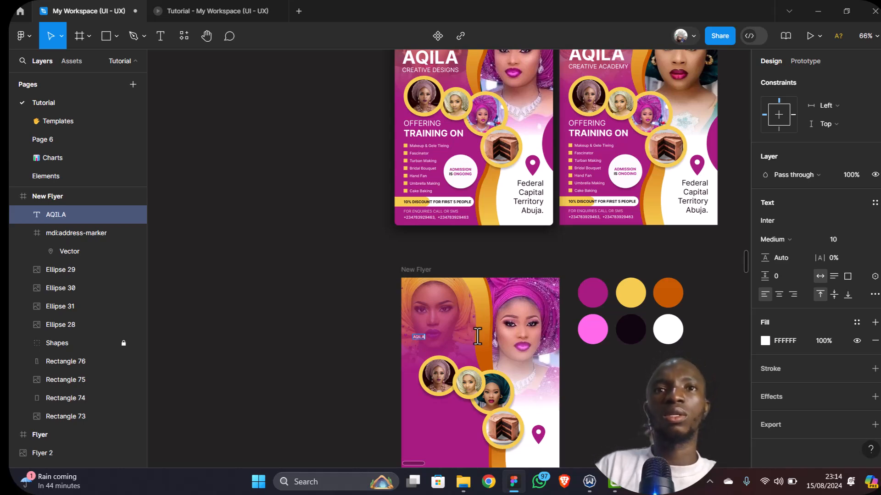
Set the AQILA heading's font size to 40
scroll(420, 361, up, 5)
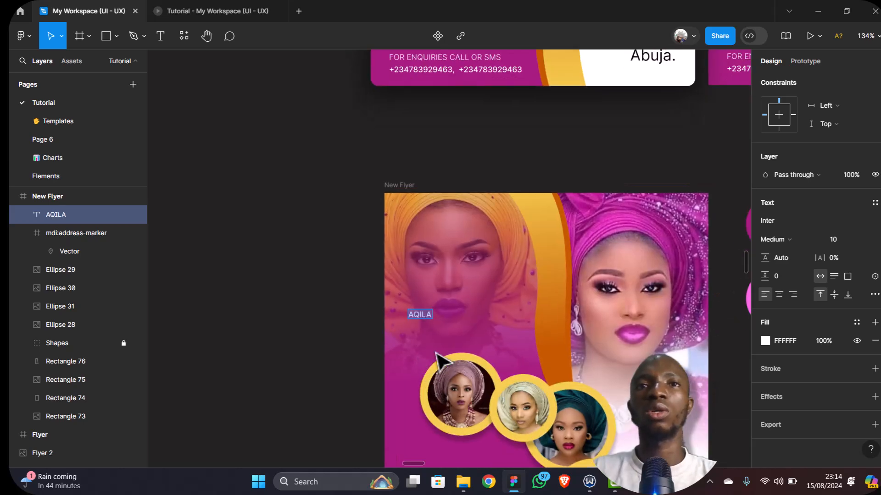
click(864, 241)
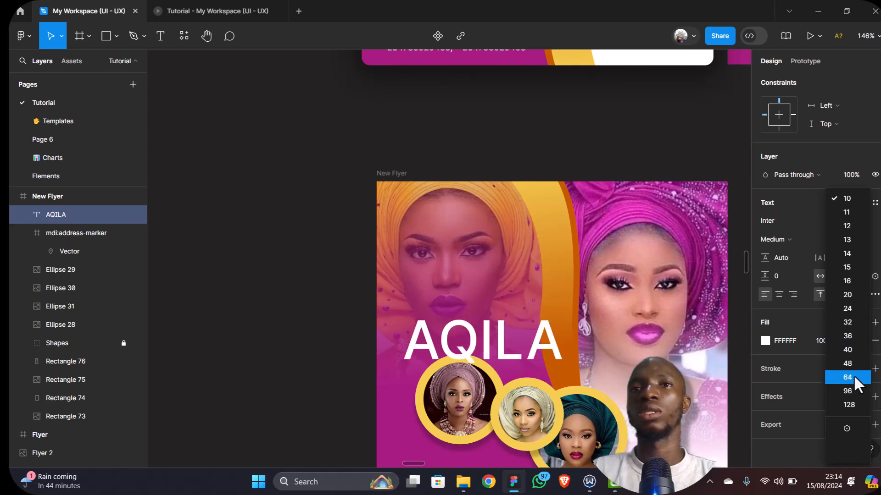
click(851, 350)
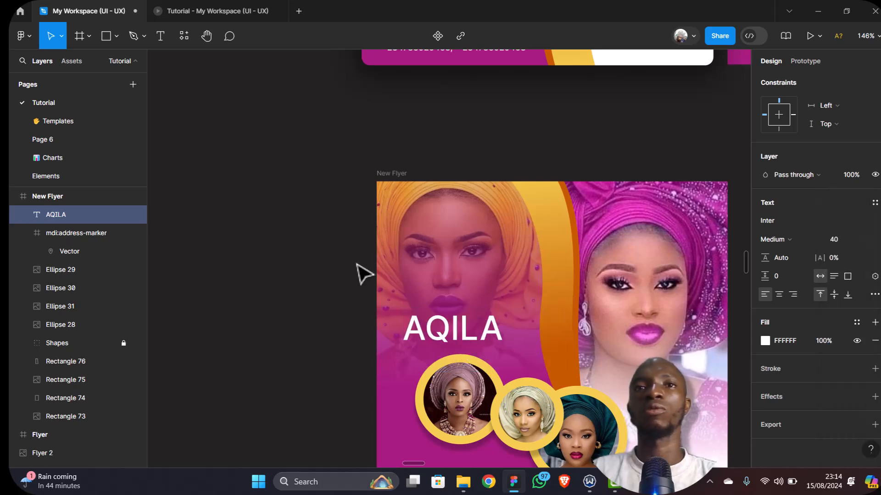
Show both the 6-row and 6-column layout grids on the New Flyer frame
scroll(364, 274, down, 5)
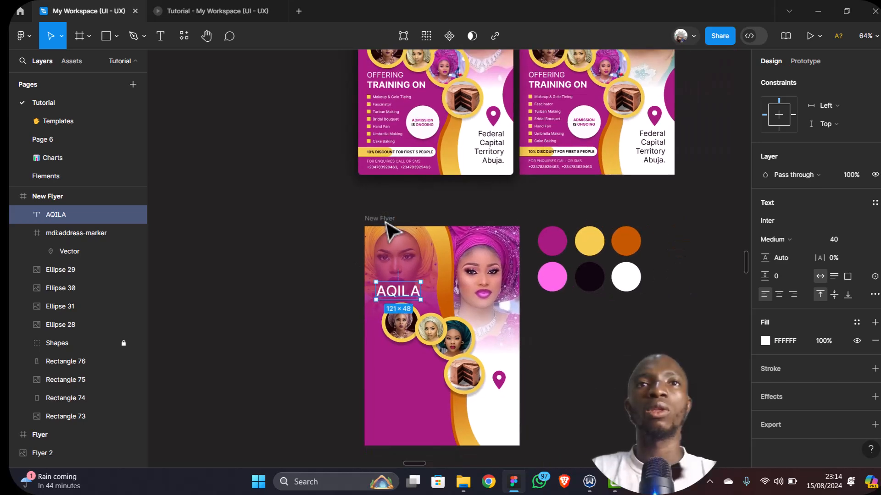
click(385, 220)
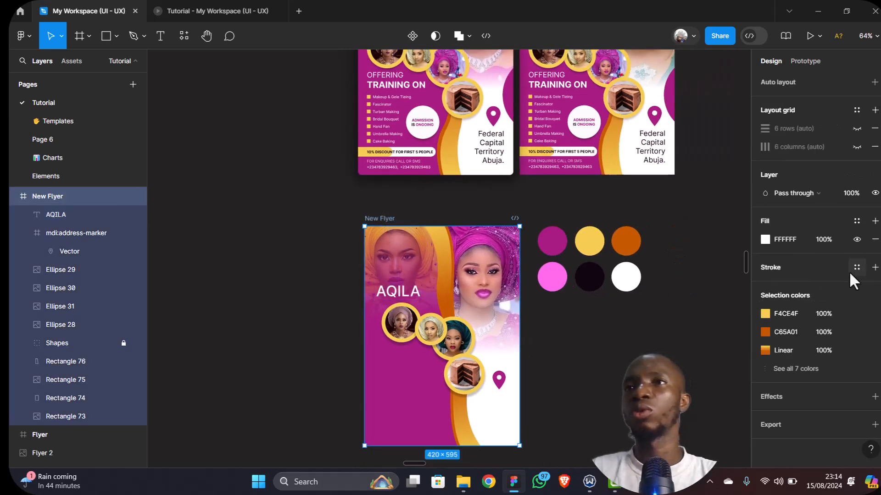
click(857, 129)
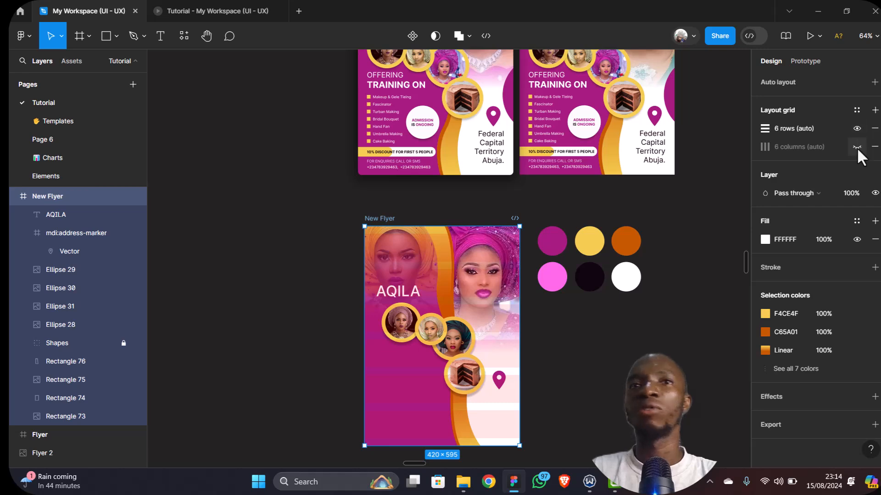
click(857, 147)
scroll(415, 316, up, 2)
scroll(415, 313, up, 5)
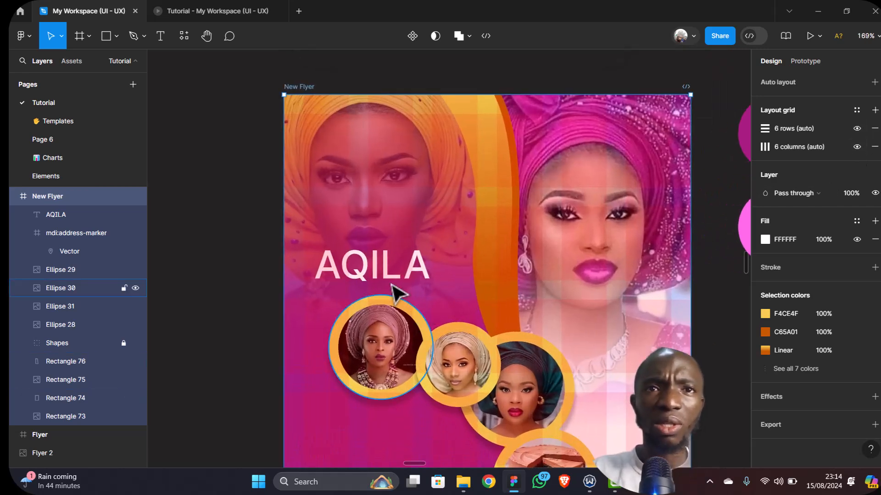
Move the mauve-headwrap circle, Ellipse 30, to X 20, Y 203 using the column grid as a guide
click(384, 356)
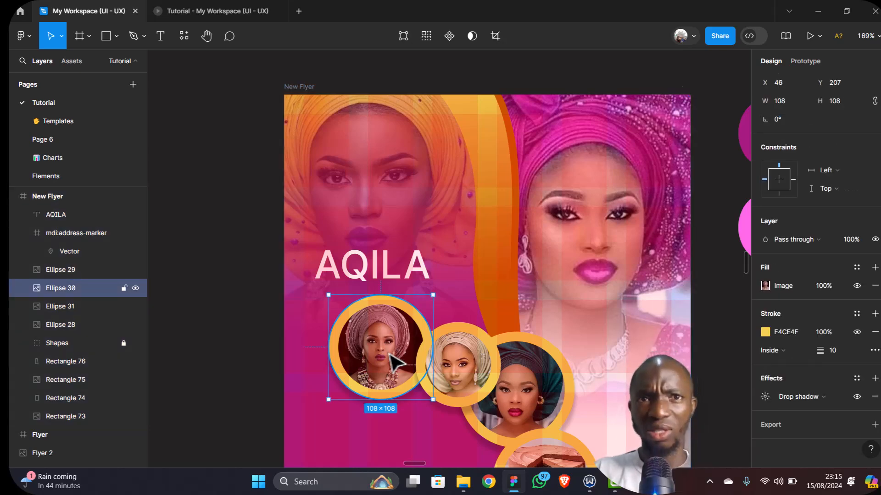
shift+click(468, 380)
shift+click(532, 379)
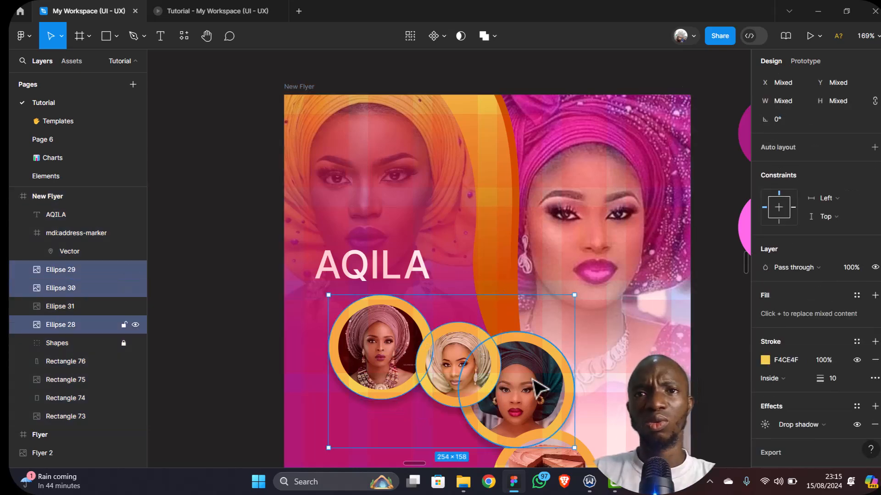
click(402, 370)
drag(390, 361, 370, 359)
scroll(371, 360, down, 5)
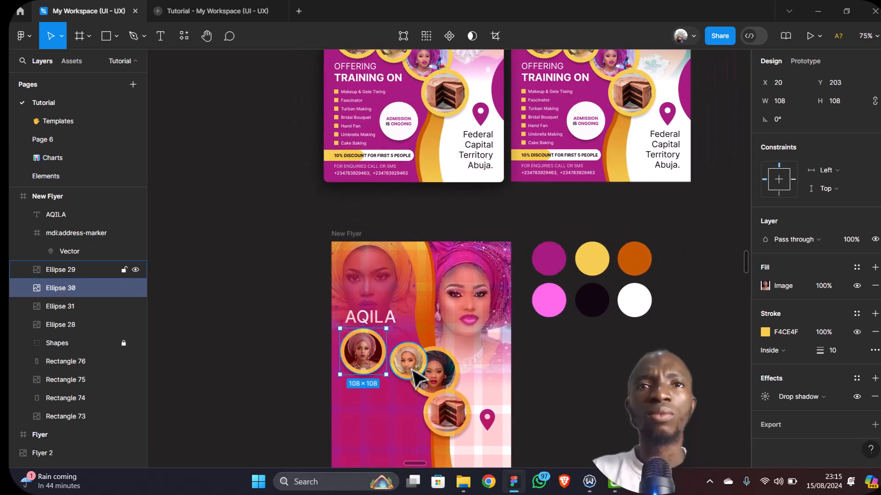
Close up the other picture circles, with the teal-headwrap circle at X 176, Y 238, and bring Ellipse 28 above the other ellipses
drag(412, 373, 447, 406)
click(133, 325)
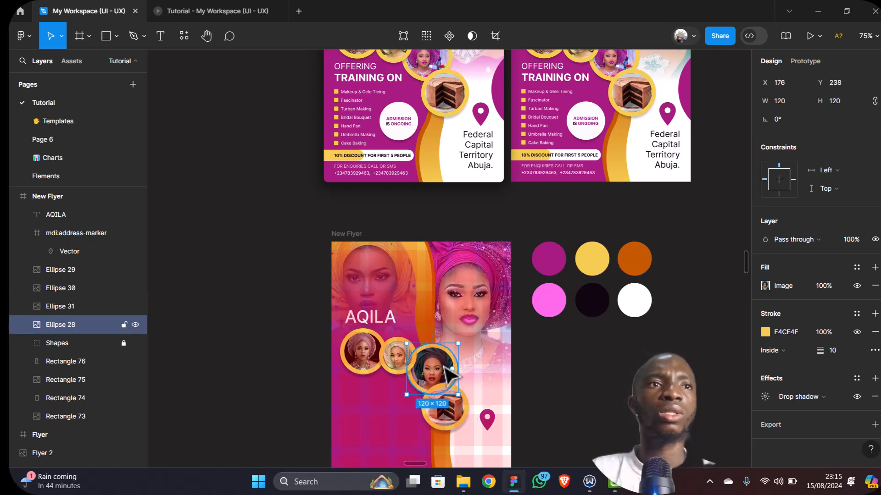
drag(86, 288, 88, 264)
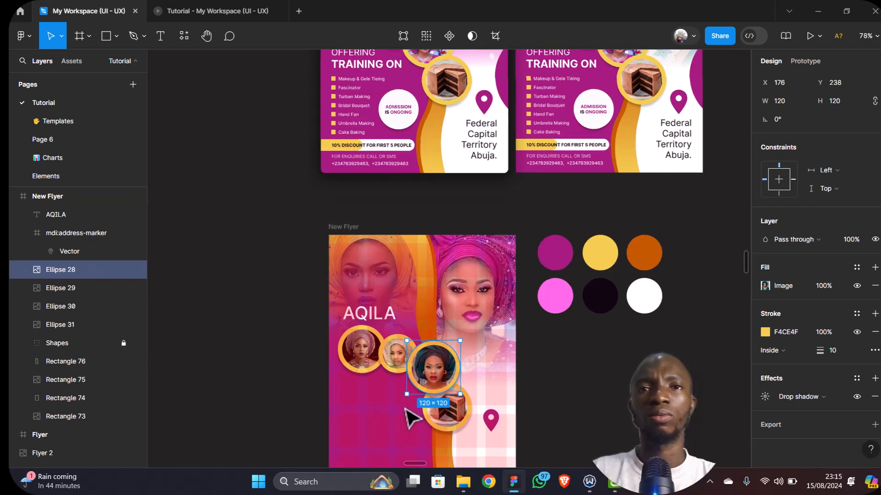
Move the cake circle, Ellipse 31, to X 212, Y 337, just below the teal-headwrap circle
scroll(406, 417, up, 3)
scroll(409, 415, up, 4)
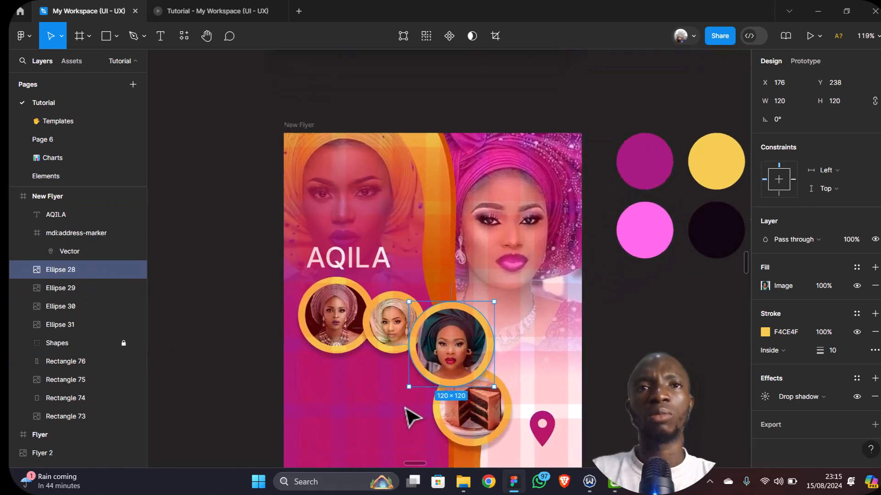
scroll(384, 403, down, 2)
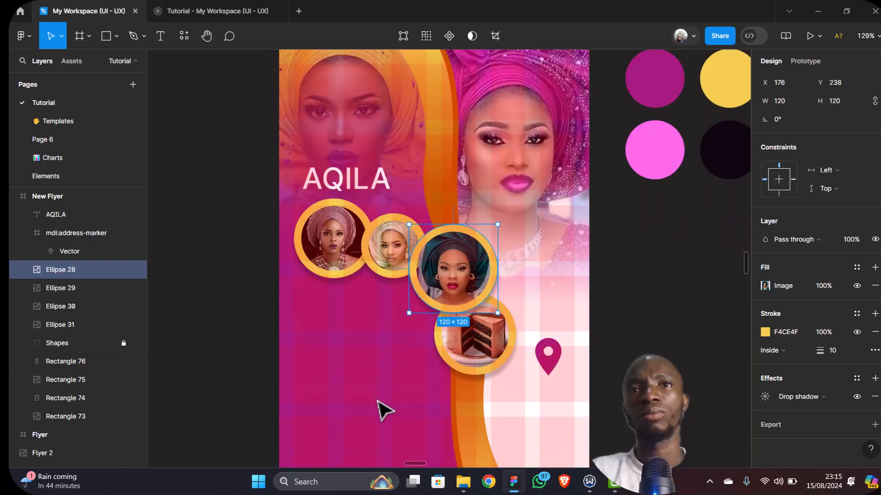
click(485, 365)
drag(481, 353, 484, 361)
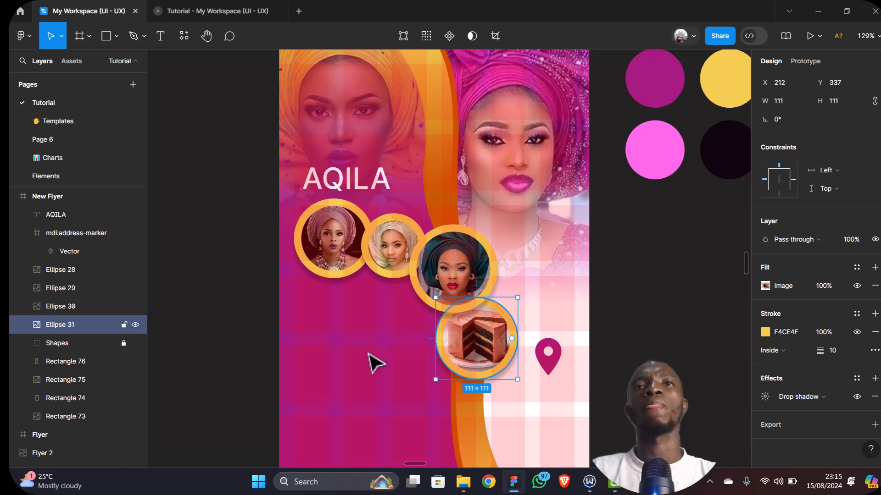
Lower the mauve-headwrap circle, Ellipse 30, to Y 212 and move the AQILA heading to X 35, Y 132
scroll(368, 353, down, 2)
scroll(372, 359, down, 1)
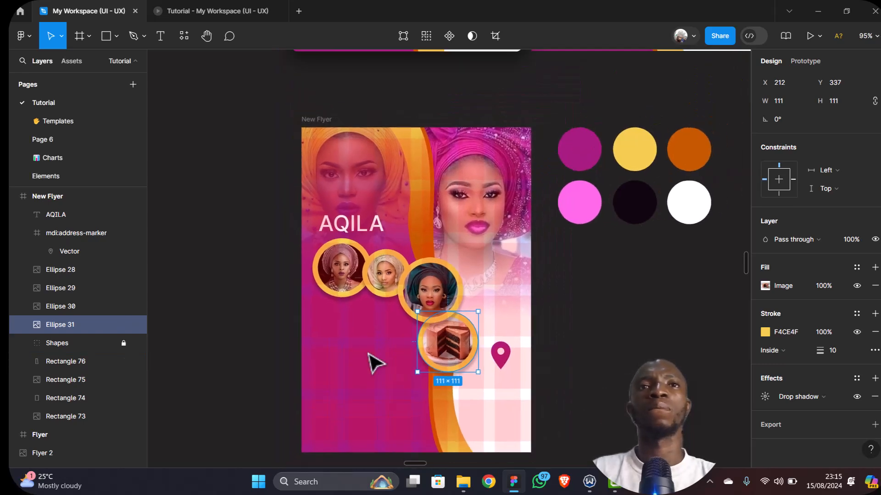
click(344, 281)
drag(342, 279, 359, 275)
scroll(368, 275, up, 3)
scroll(360, 275, down, 2)
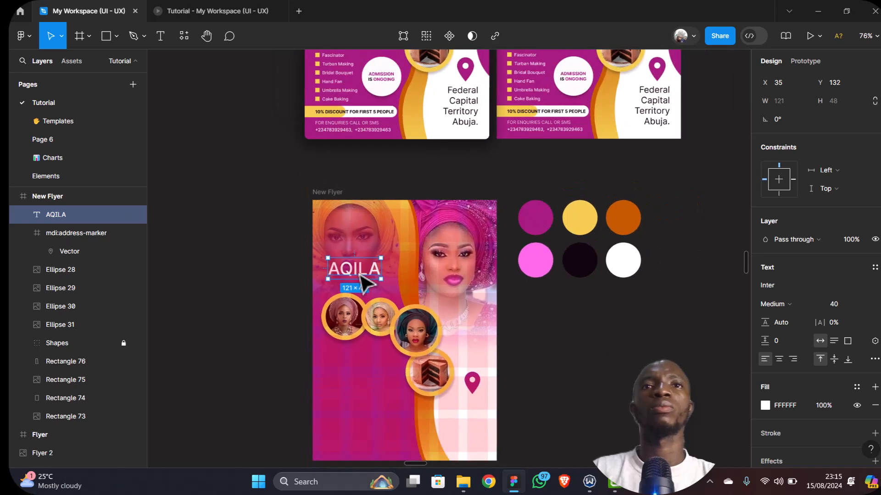
Set the AQILA heading to Bold at size 48, matching the heading on the reference flyer
double_click(360, 275)
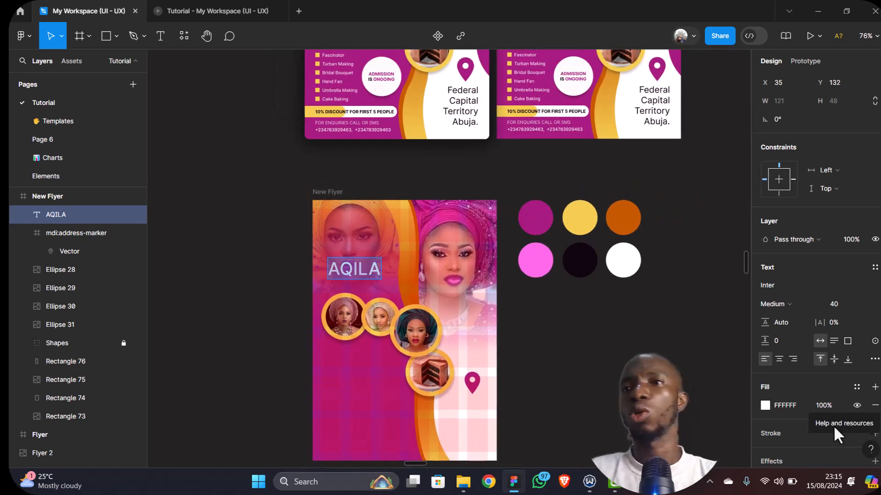
click(799, 301)
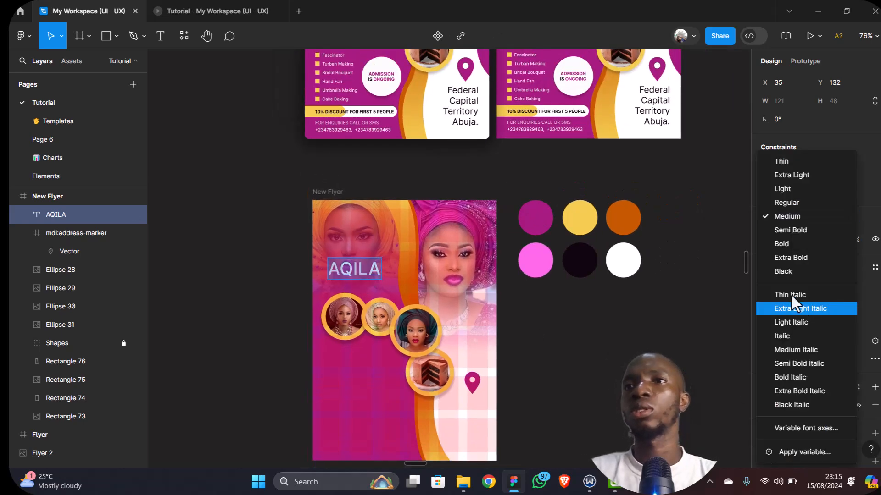
click(789, 246)
scroll(491, 285, up, 5)
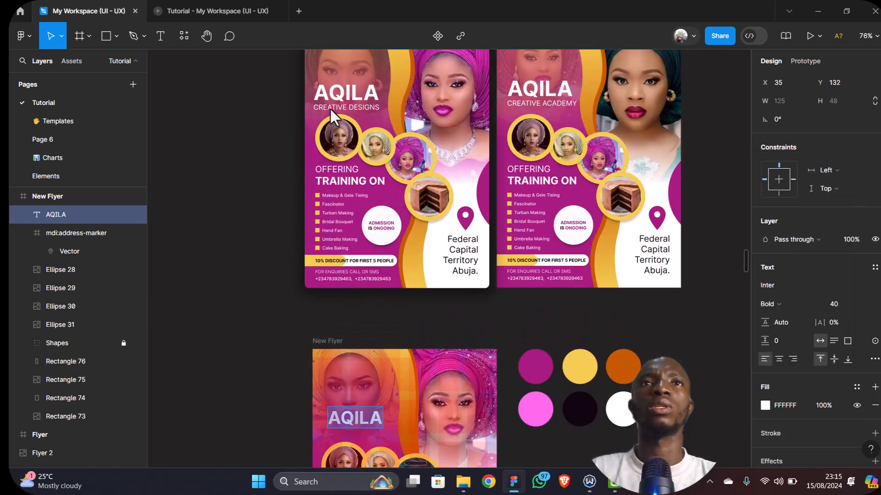
click(529, 87)
scroll(487, 400, down, 4)
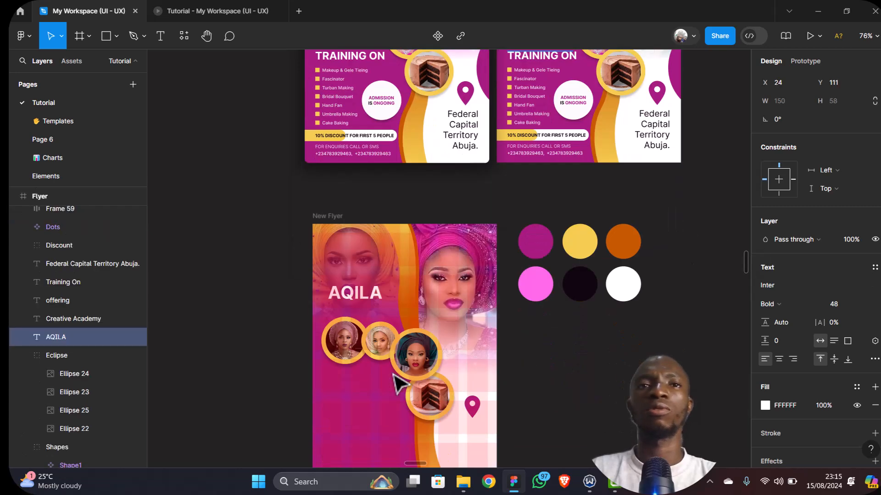
click(364, 292)
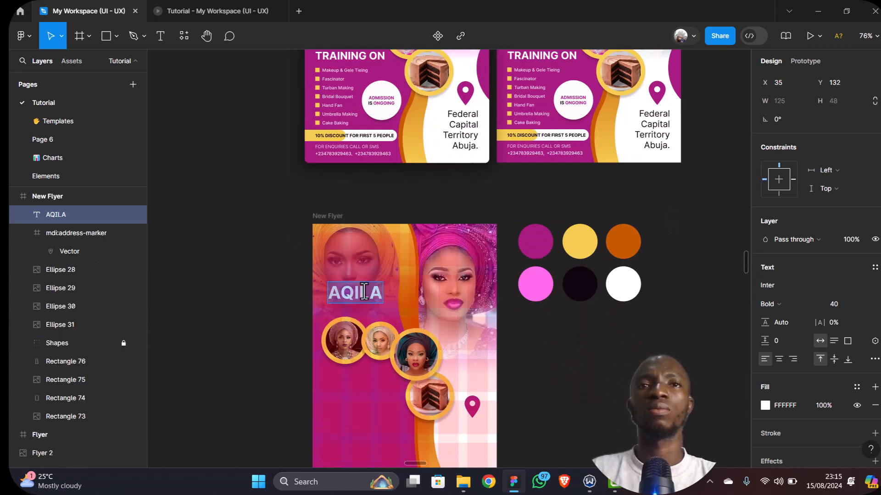
click(860, 304)
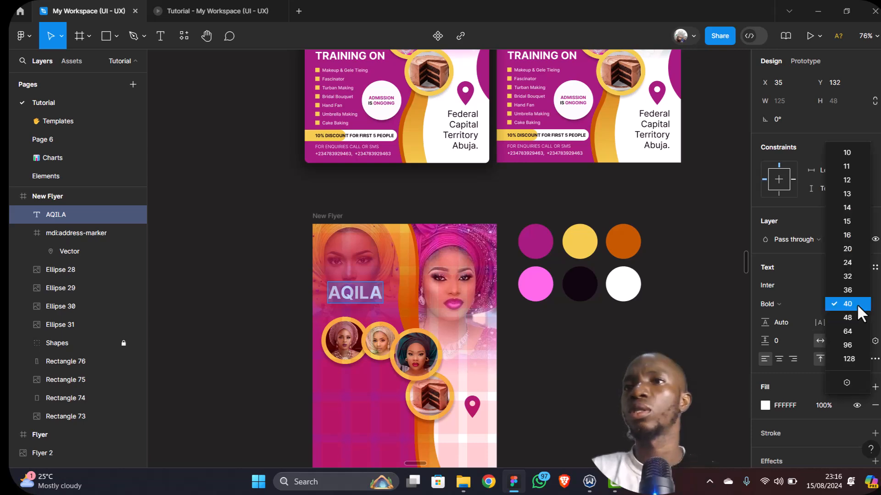
click(846, 318)
Align the AQILA heading with the left edge of the first grid column and place a duplicate just below it at X 21, Y 166
scroll(336, 305, up, 3)
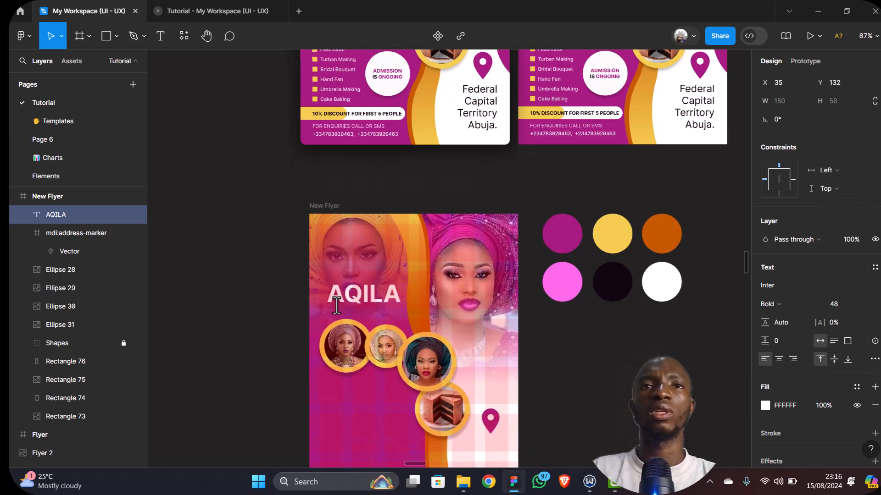
scroll(336, 305, up, 1)
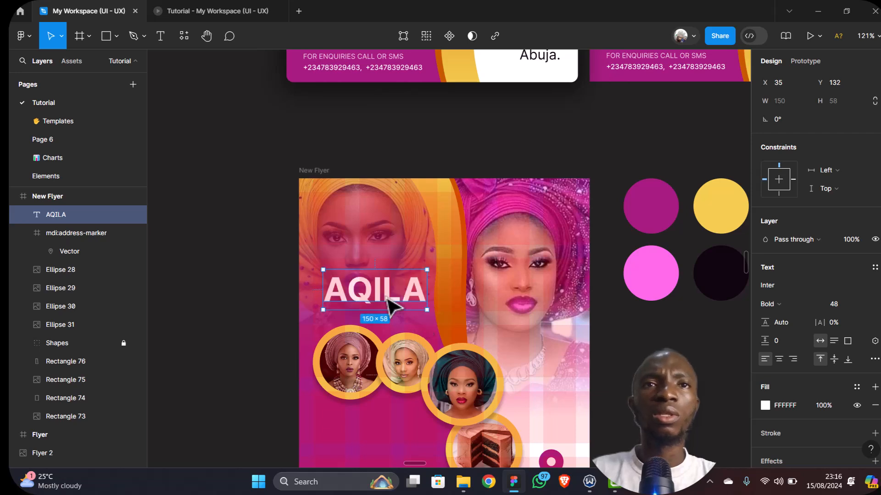
drag(385, 292, 369, 329)
key(ctrl+d)
Replace the duplicated heading's text with "Creative Design"
double_click(366, 324)
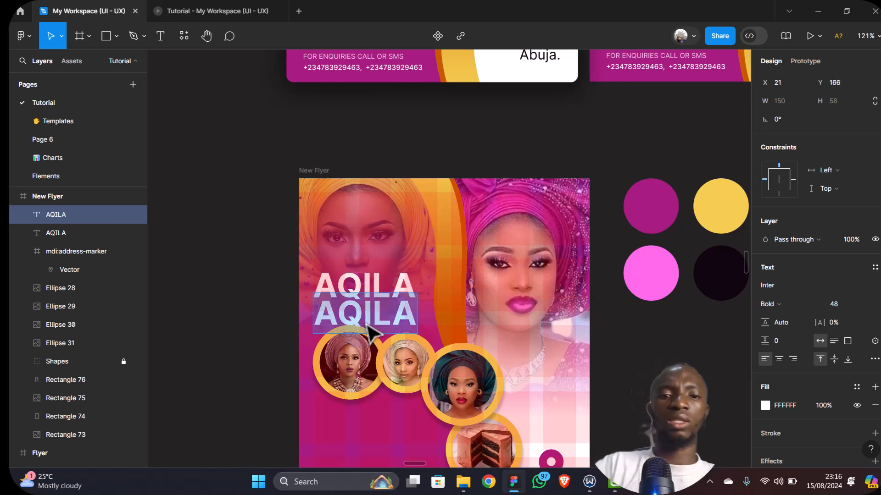
text(Crea)
text(tive)
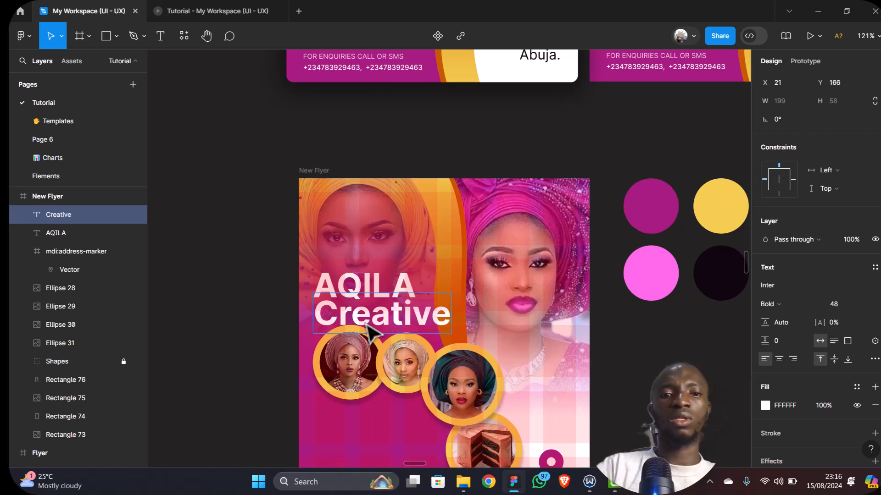
text( Design)
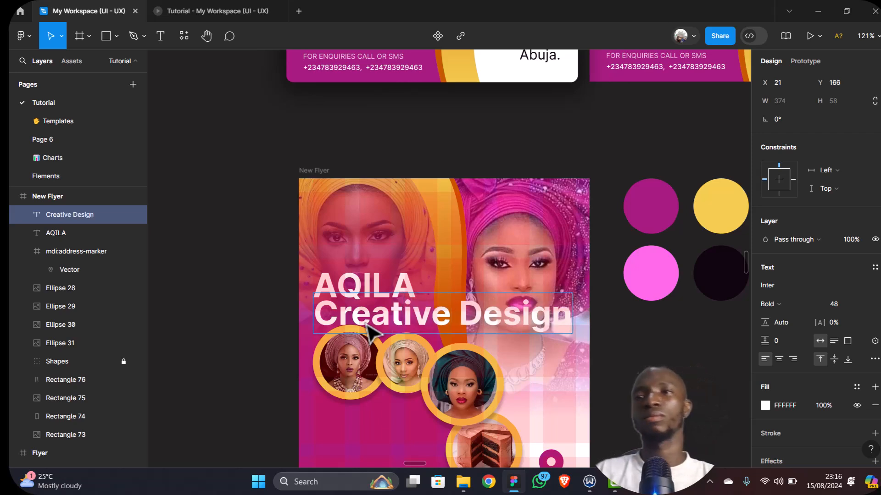
Set the Creative Design text to Regular weight and uppercase letter case
key(ctrl+a)
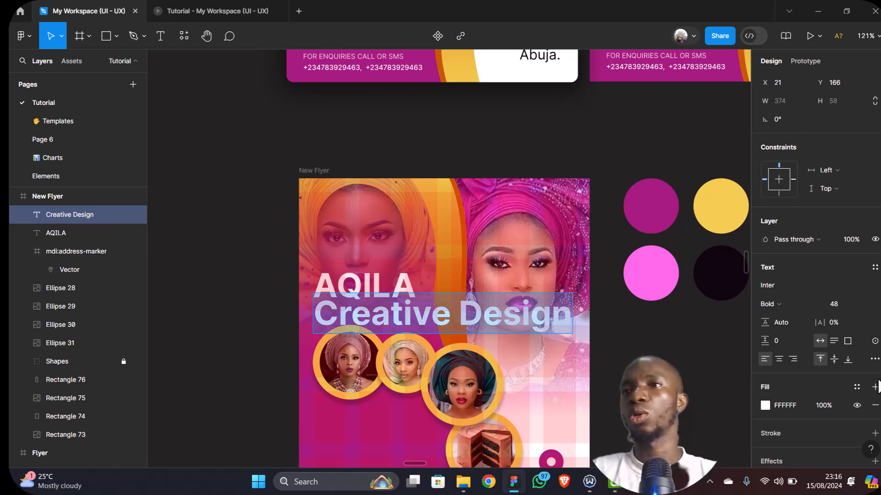
click(789, 303)
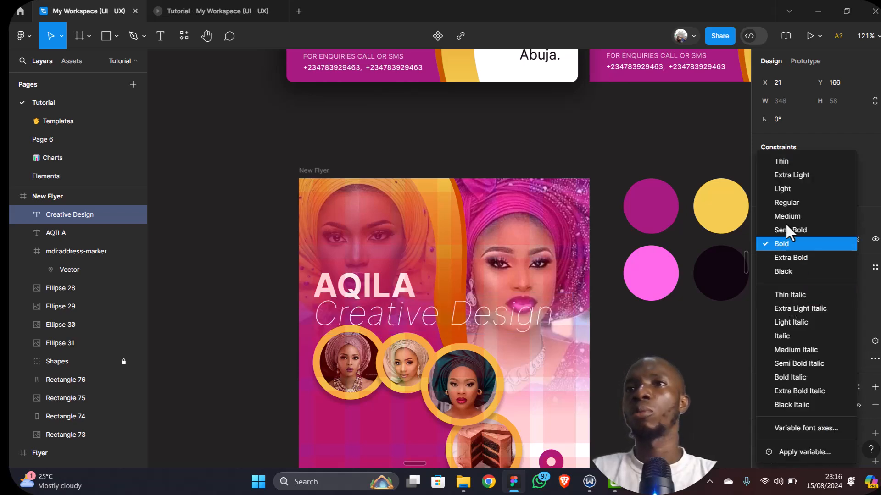
click(789, 202)
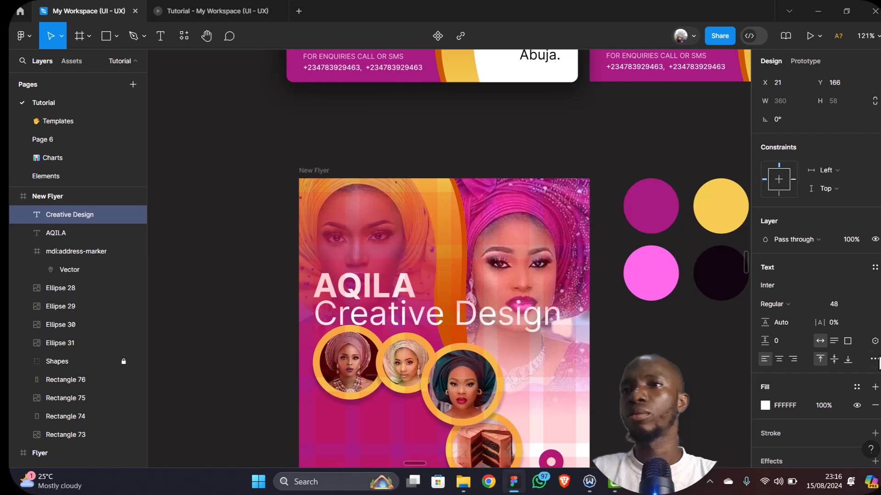
click(874, 359)
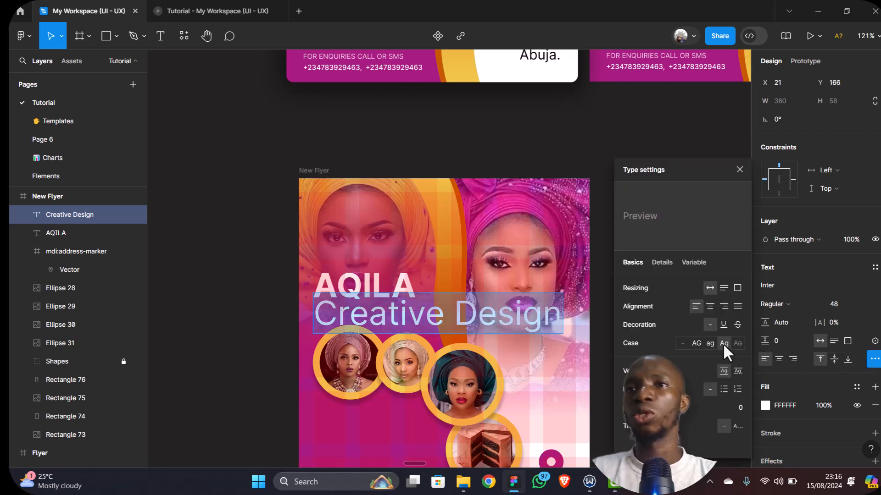
click(696, 343)
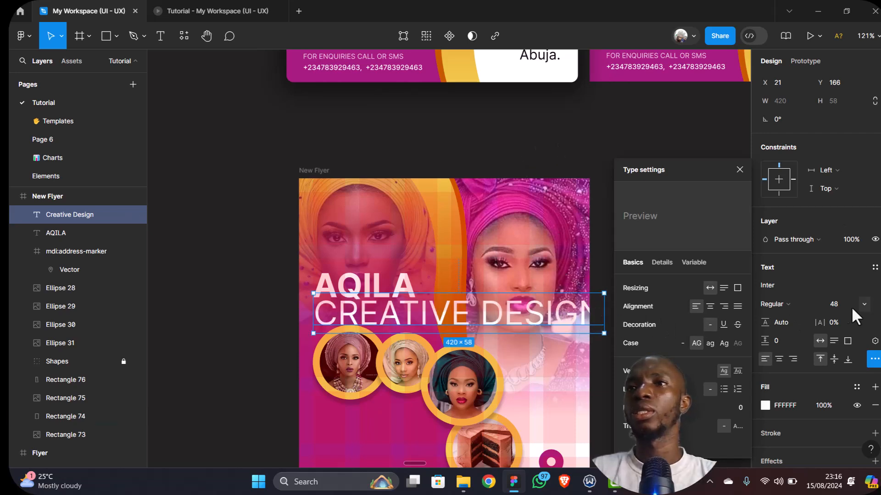
Reduce the Creative Design text to size 16 and move it below the AQILA heading at X 21, Y 184
click(863, 304)
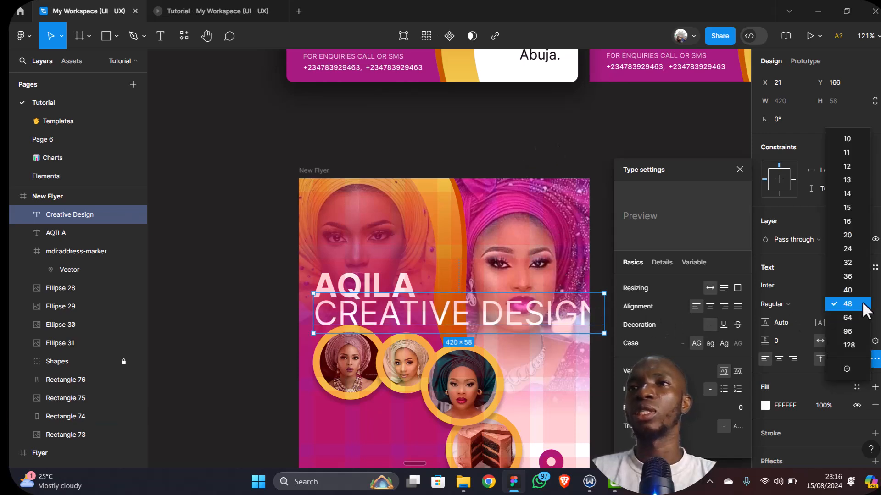
click(850, 223)
click(60, 325)
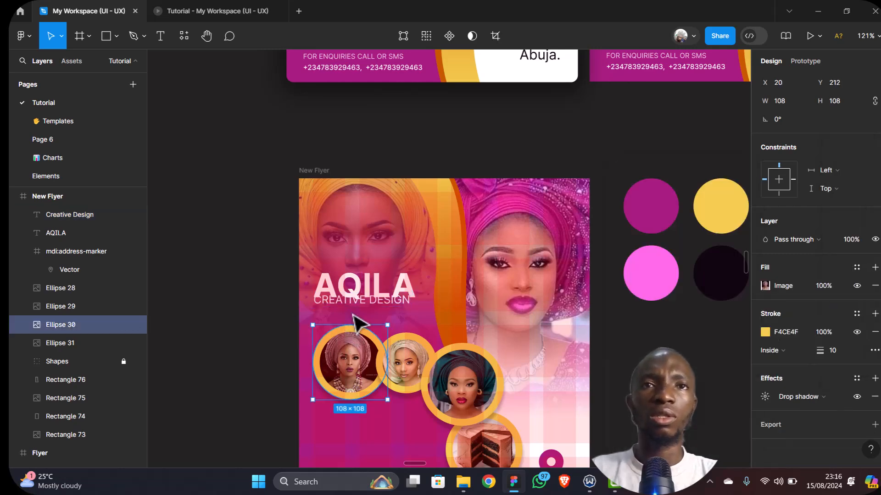
ctrl+scroll(354, 315, up, 2)
ctrl+scroll(354, 319, up, 1)
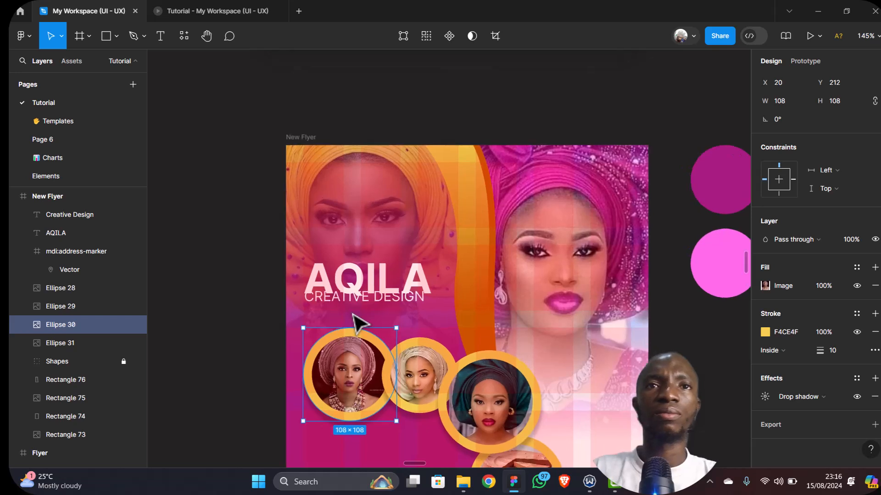
click(376, 302)
drag(376, 305, 376, 316)
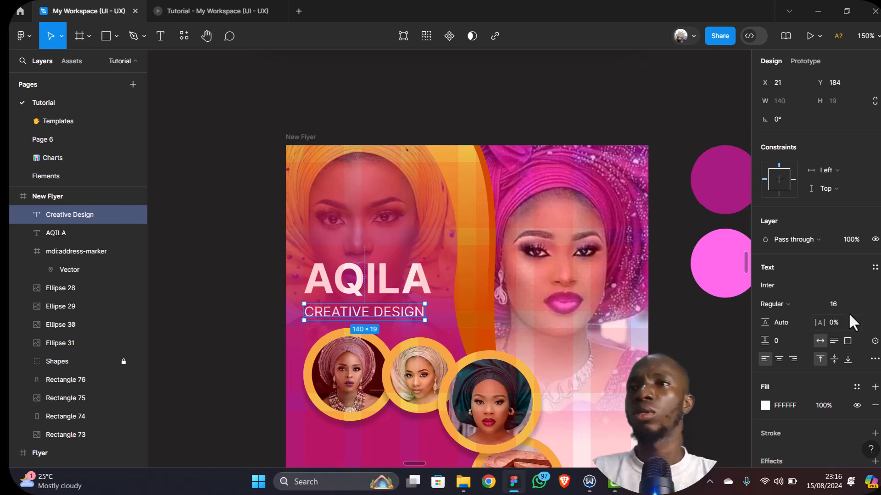
Enlarge the Creative Design text, trying size 20 before setting it to 18
click(863, 304)
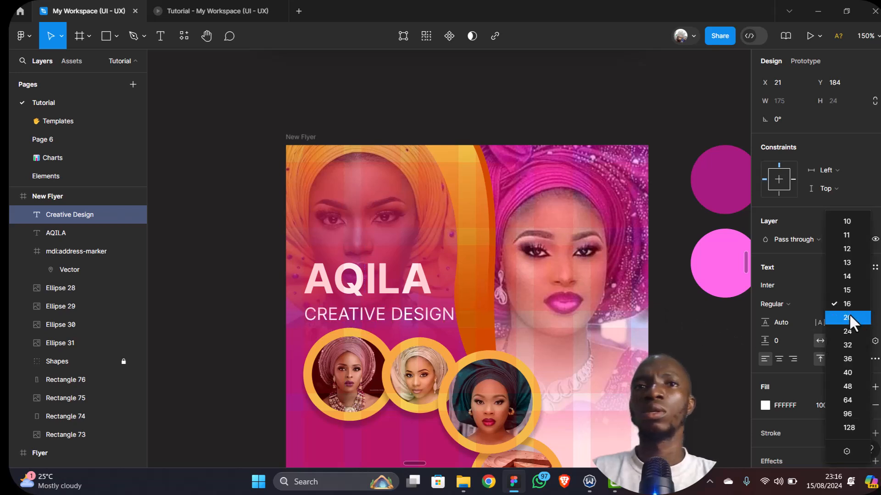
click(849, 314)
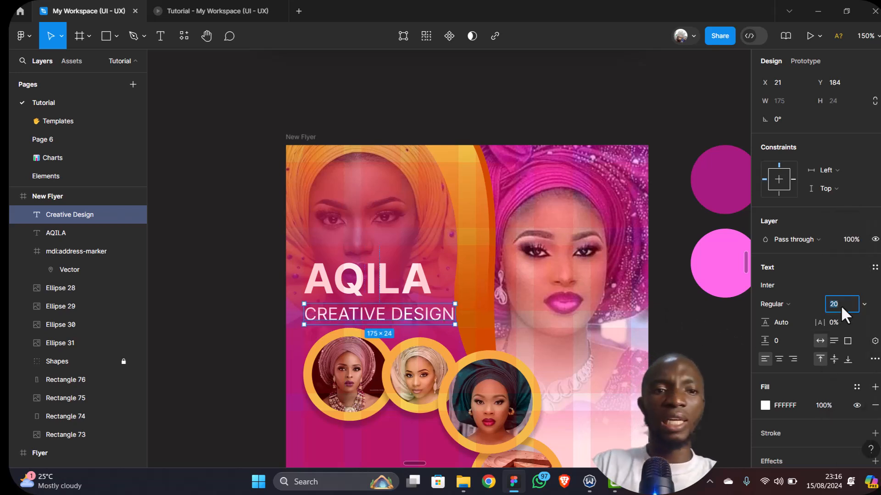
click(840, 304)
text(18)
key(Return)
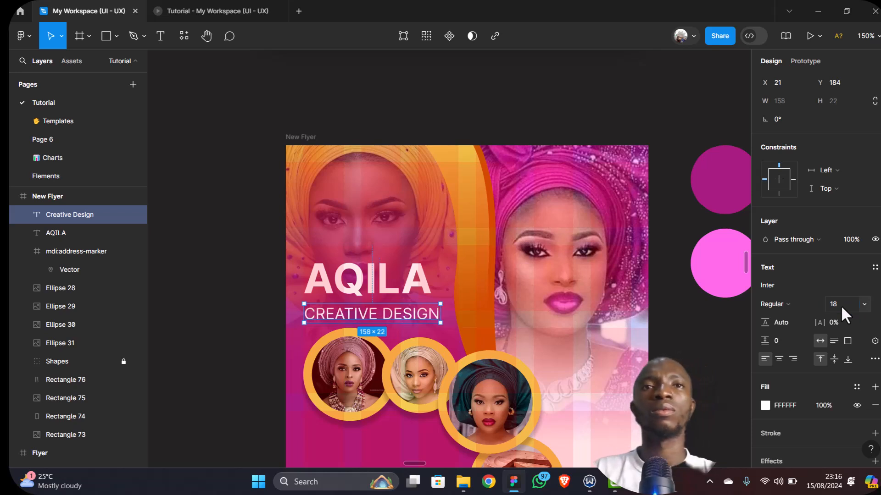
Move the Creative Design text up to X 20, closer beneath the AQILA heading, and select both texts together
drag(373, 314, 374, 311)
shift+click(386, 288)
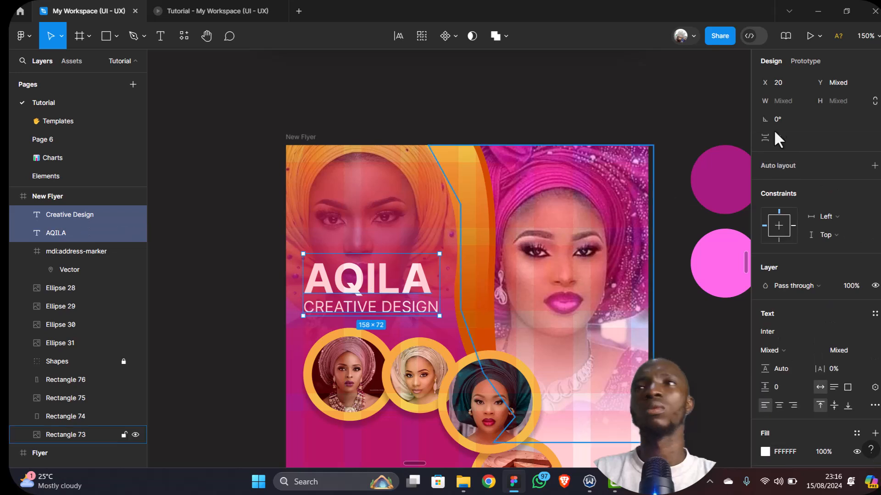
scroll(804, 171, up, 1)
scroll(779, 133, down, 1)
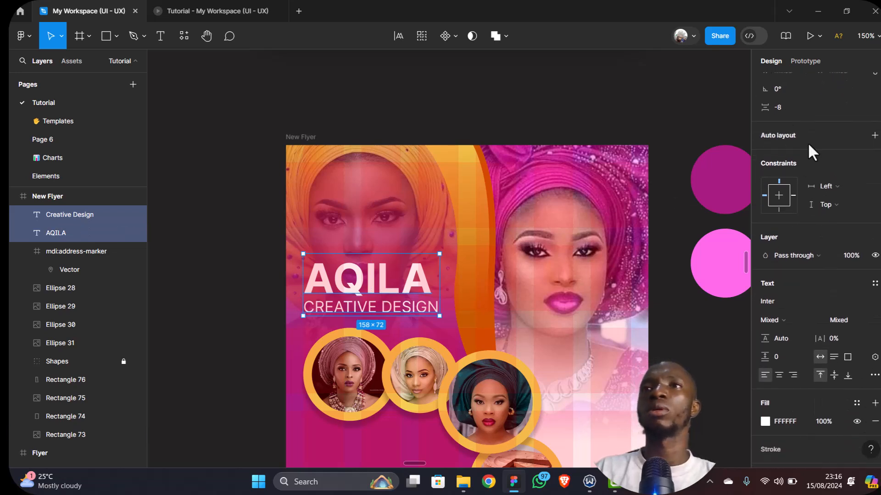
scroll(807, 142, up, 1)
scroll(381, 309, down, 4)
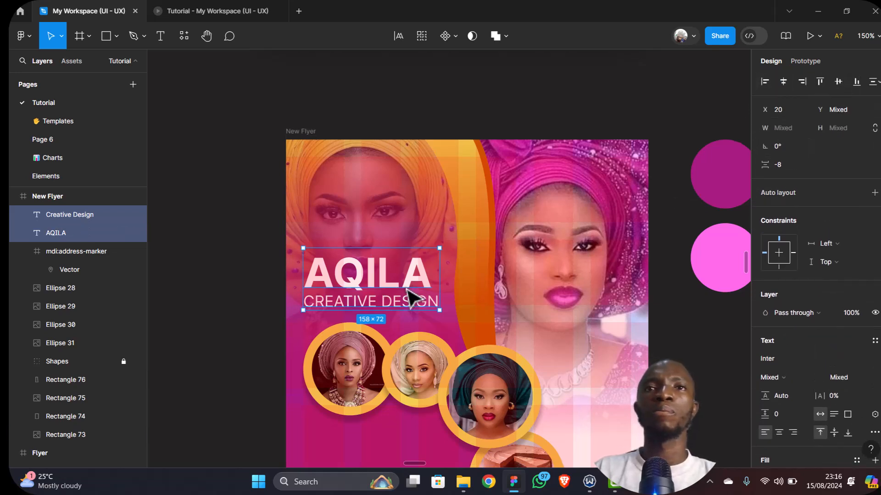
Compare the New Flyer's heading and picture circles with the finished reference flyers above it
scroll(373, 314, down, 5)
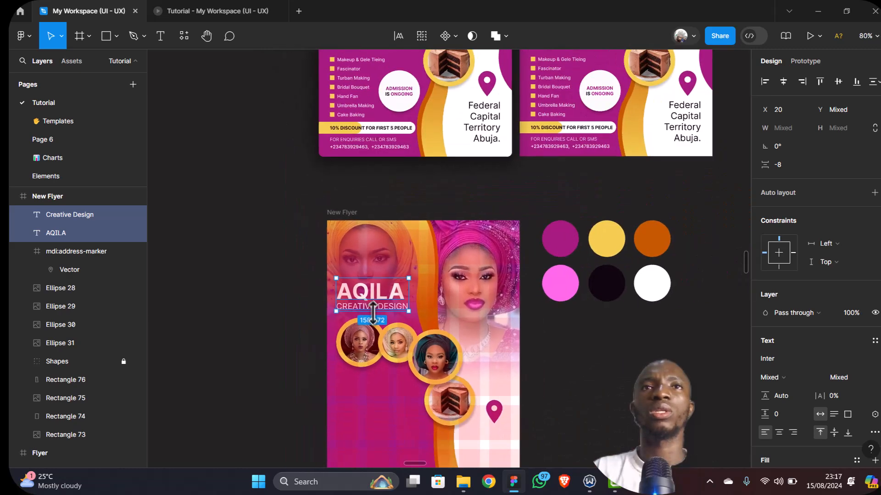
scroll(415, 220, up, 5)
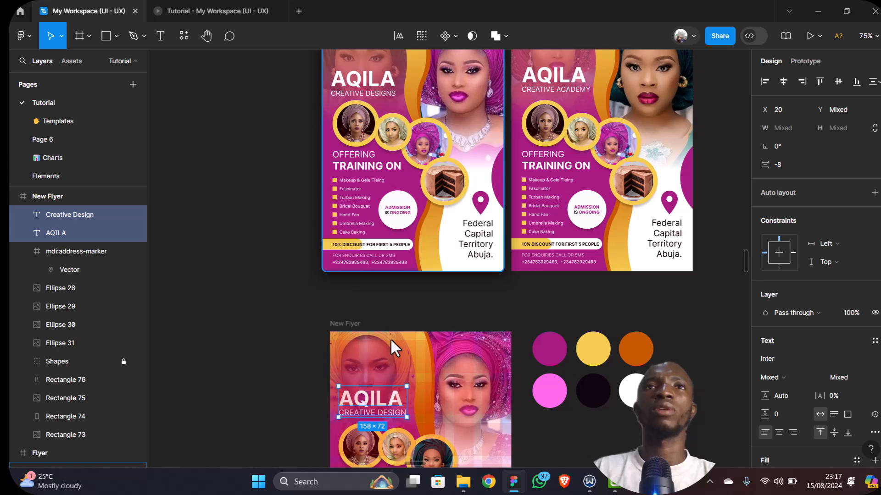
scroll(387, 357, down, 10)
scroll(387, 356, up, 3)
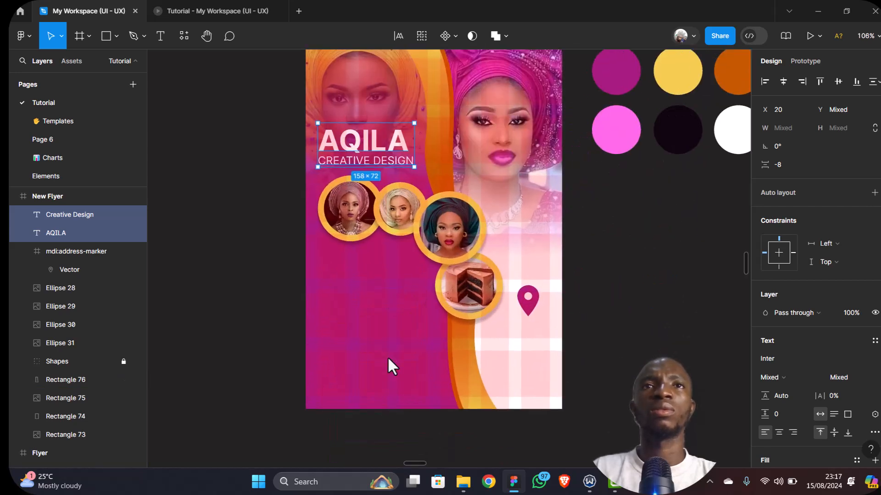
scroll(355, 309, up, 1)
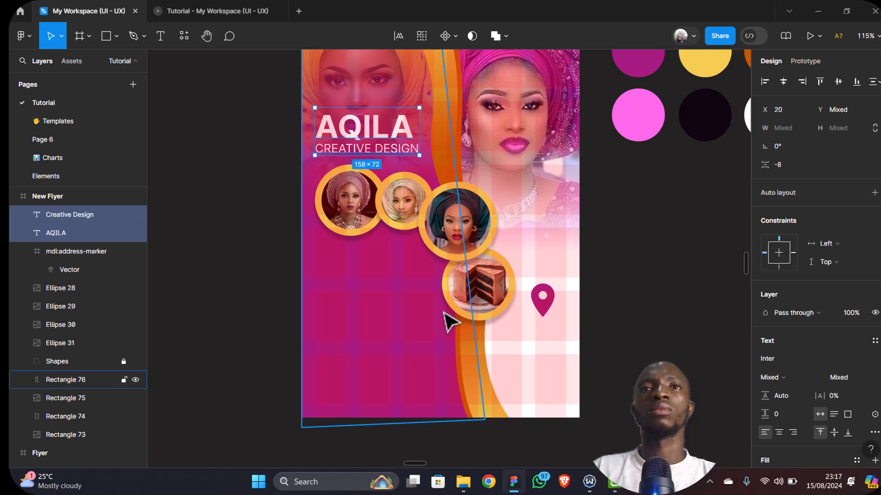
scroll(443, 313, down, 2)
scroll(444, 313, up, 1)
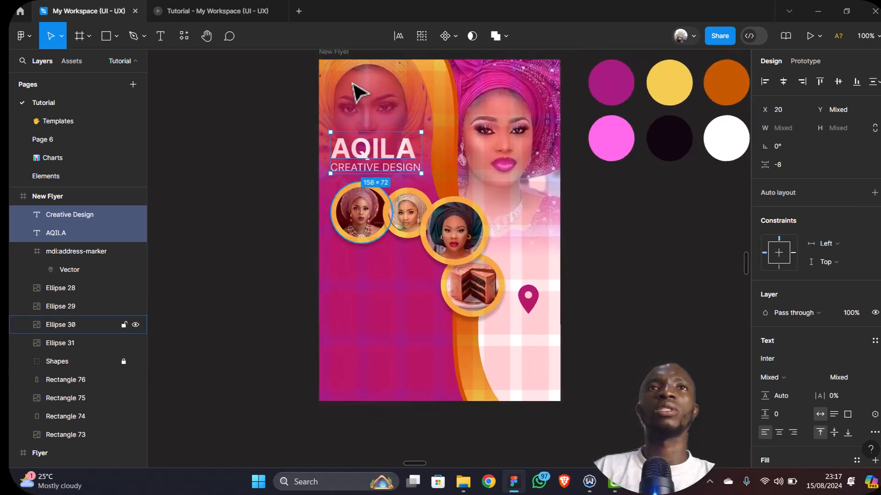
Hide both the 6-row and 6-column layout grids on the New Flyer frame
click(347, 54)
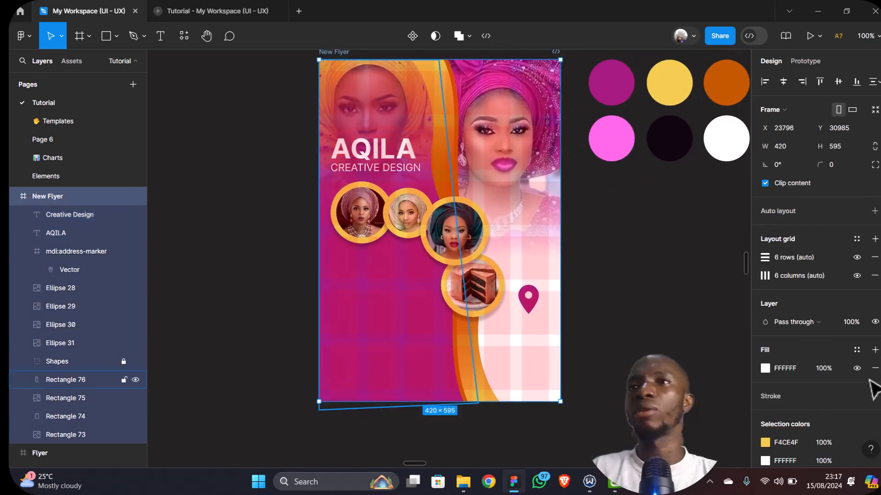
click(857, 275)
click(856, 257)
scroll(429, 365, up, 1)
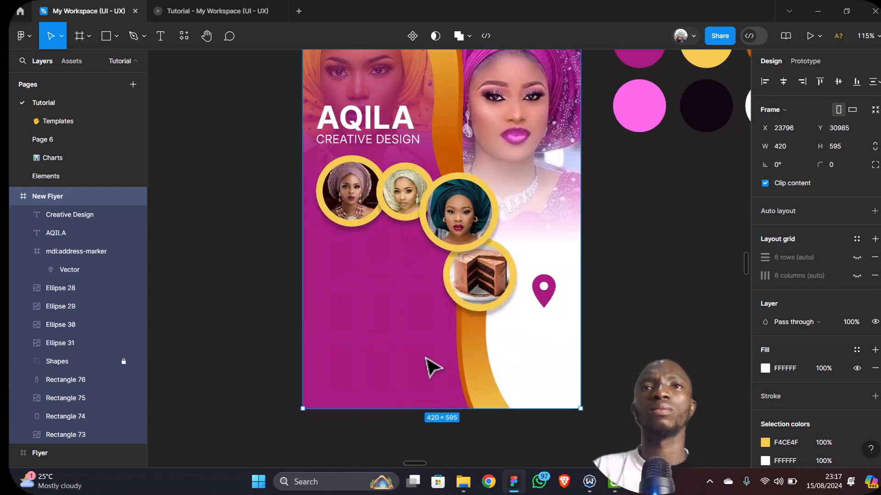
Check the font settings of the OFFERING and TRAINING ON texts in the Creative Academy reference flyer
scroll(419, 330, up, 1)
scroll(412, 311, up, 1)
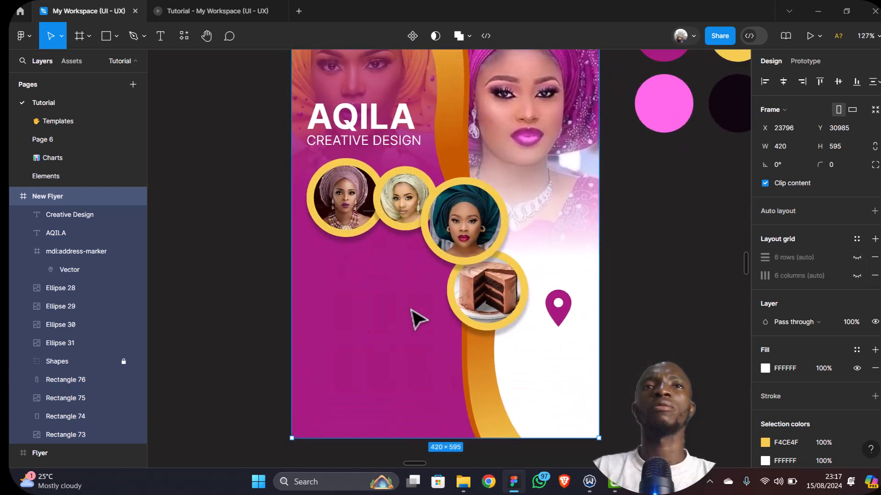
scroll(411, 310, down, 5)
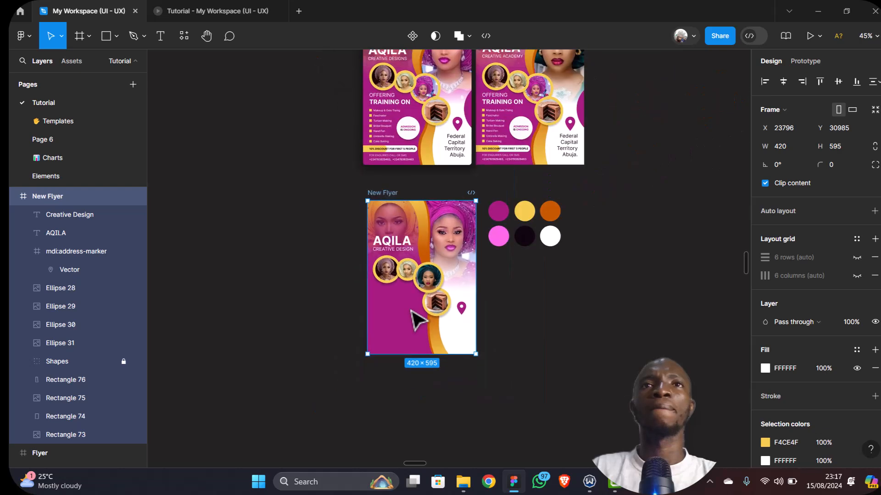
scroll(411, 311, up, 1)
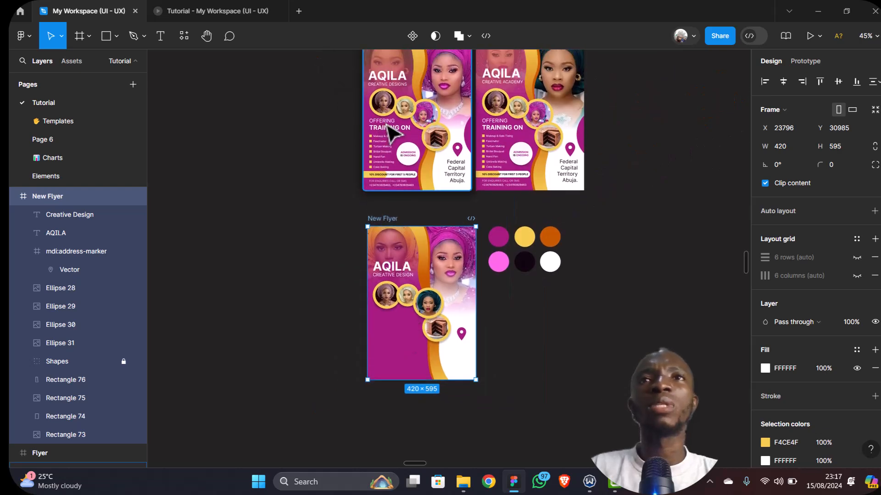
scroll(387, 129, up, 2)
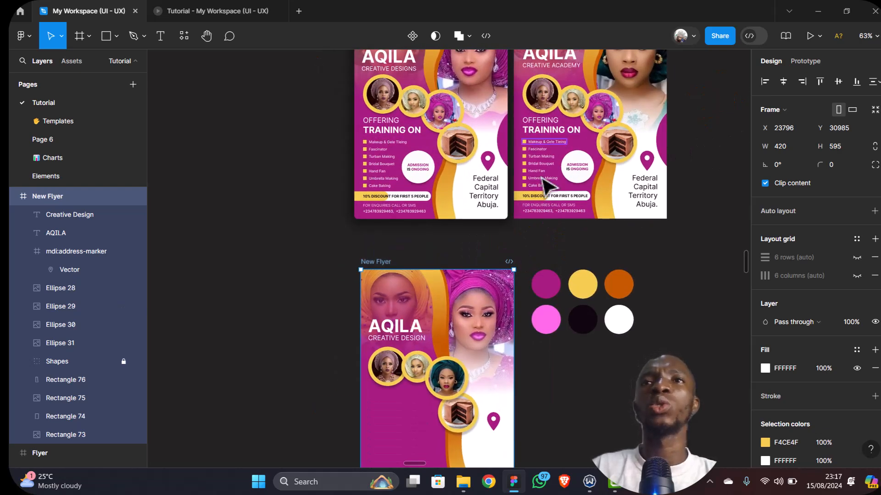
scroll(543, 182, down, 1)
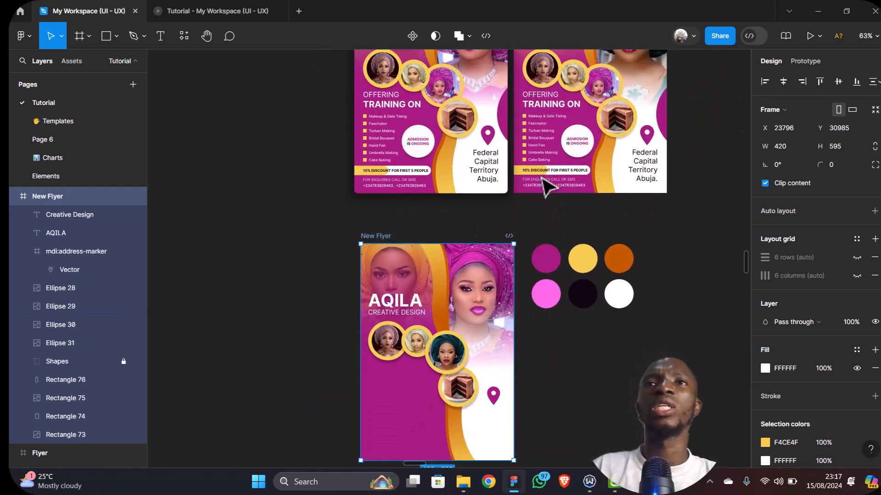
click(550, 98)
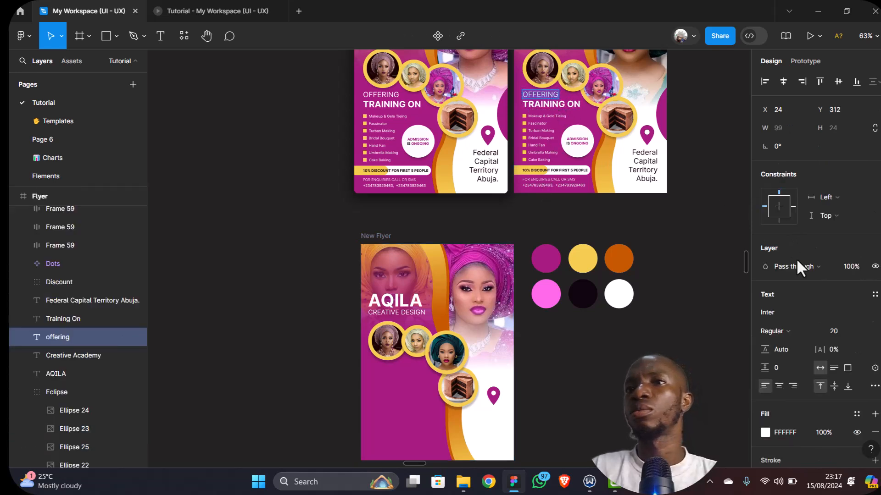
click(562, 105)
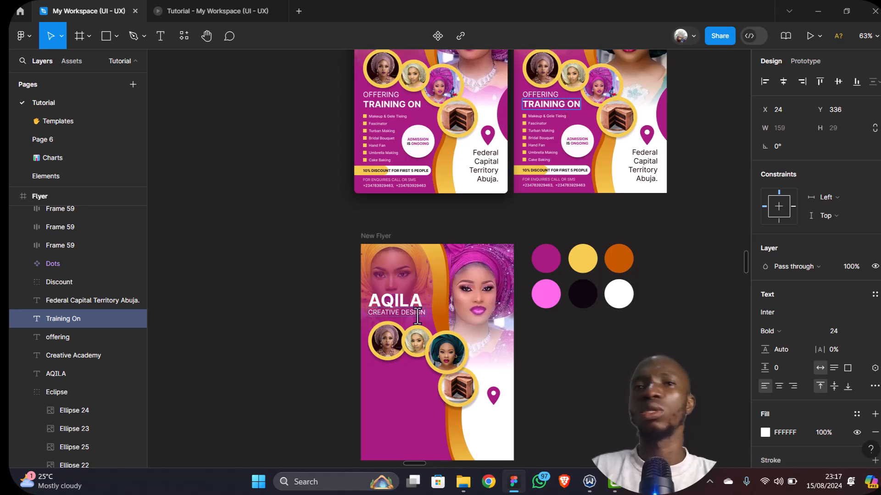
Add the text "OFFERING" on the New Flyer, in the magenta area beneath the picture circles
scroll(418, 315, down, 5)
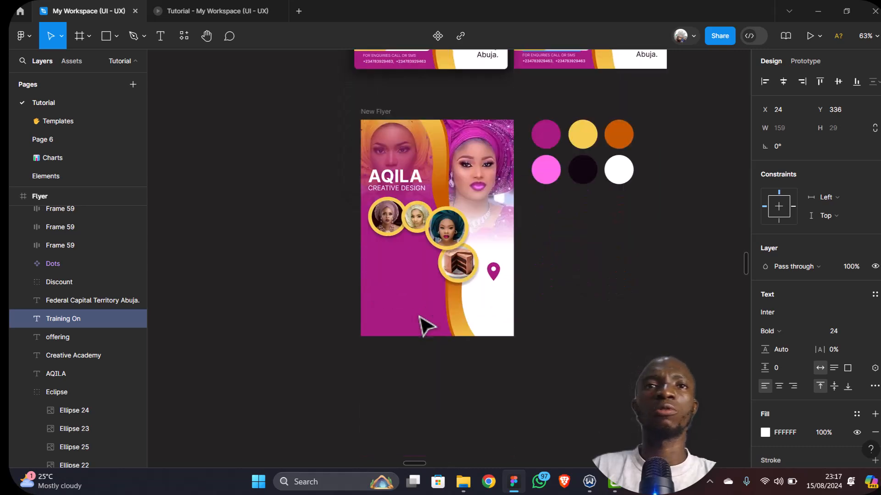
click(161, 36)
scroll(385, 247, up, 5)
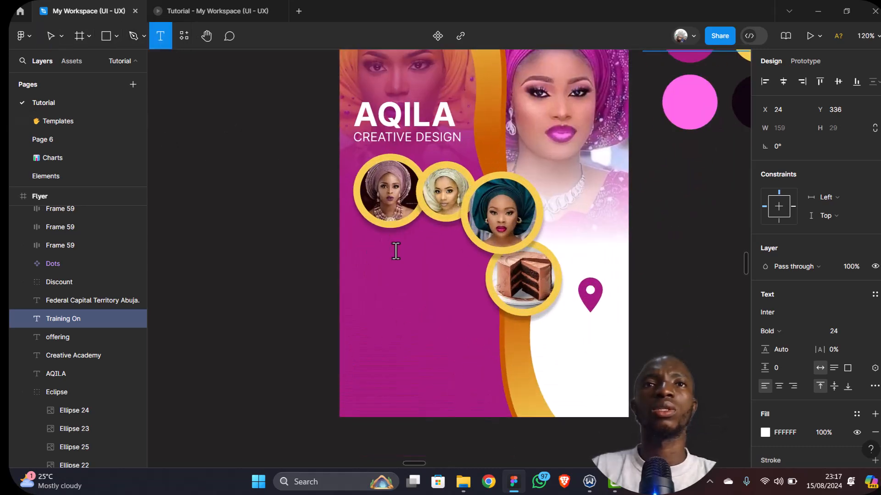
click(373, 255)
text(OFFERING)
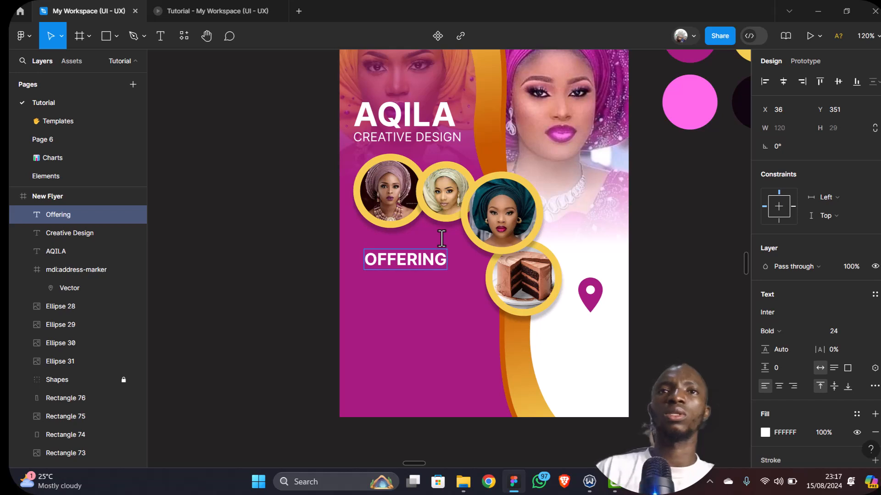
Set the OFFERING text to size 20 with Regular weight
double_click(430, 270)
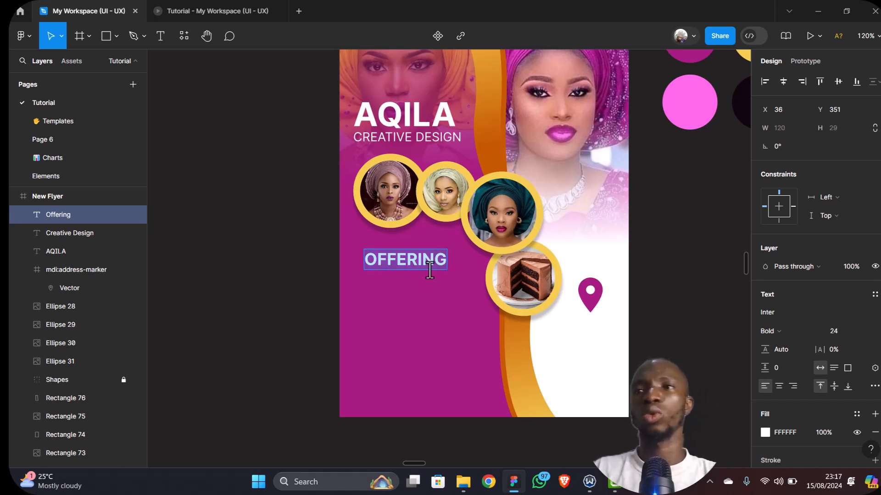
click(865, 328)
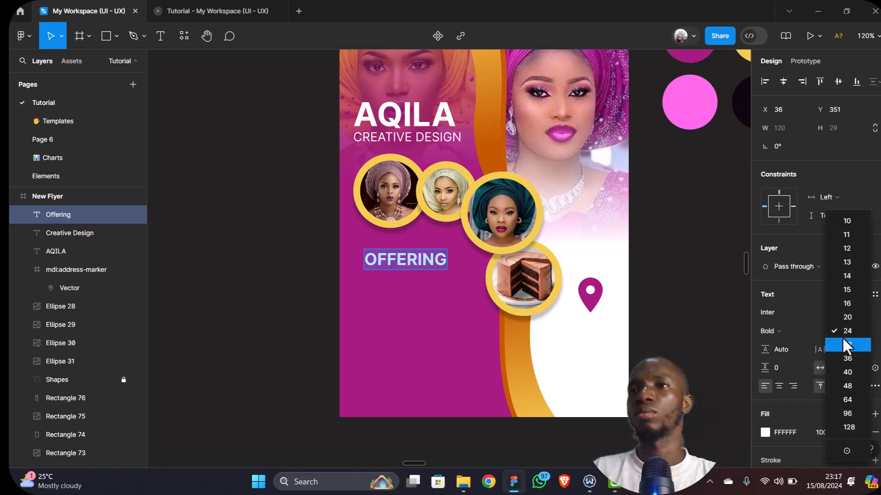
click(854, 313)
click(797, 328)
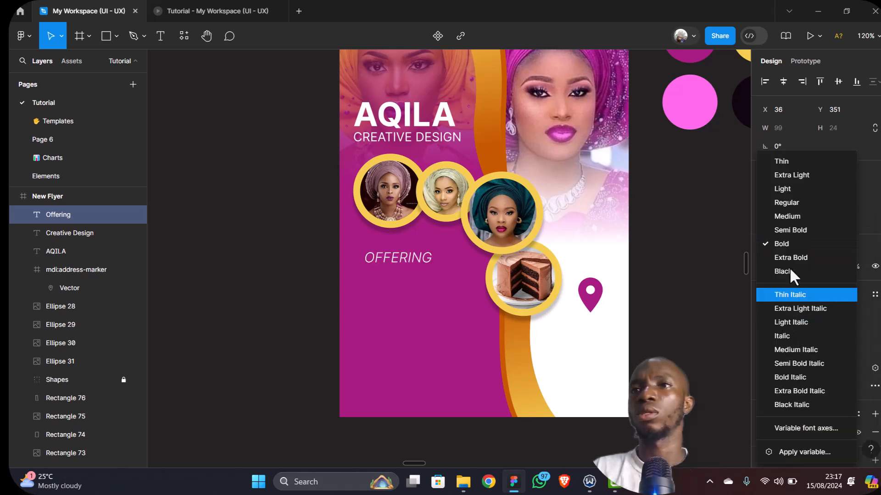
click(789, 201)
click(403, 257)
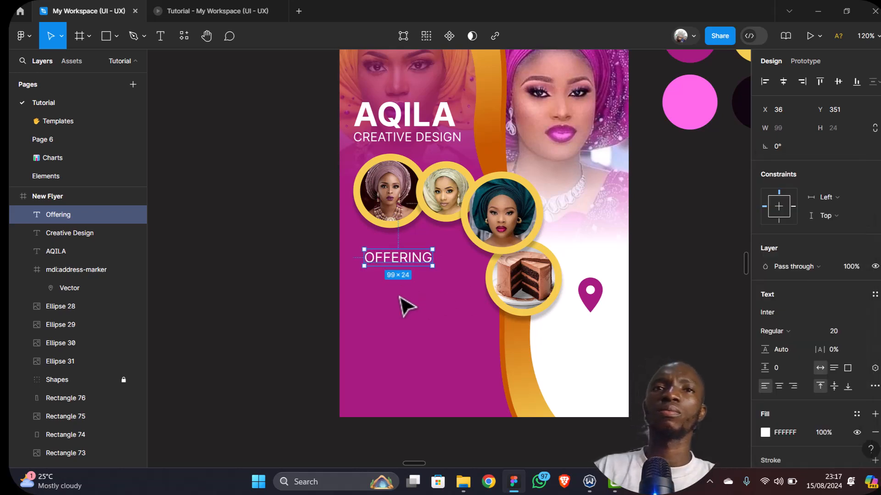
Move the OFFERING text to X 20 and duplicate it, placing the copy directly beneath at Y 358
mouse_move(412, 261)
mouse_down()
mouse_move(397, 247)
mouse_move(397, 270)
mouse_up()
key(ctrl+d)
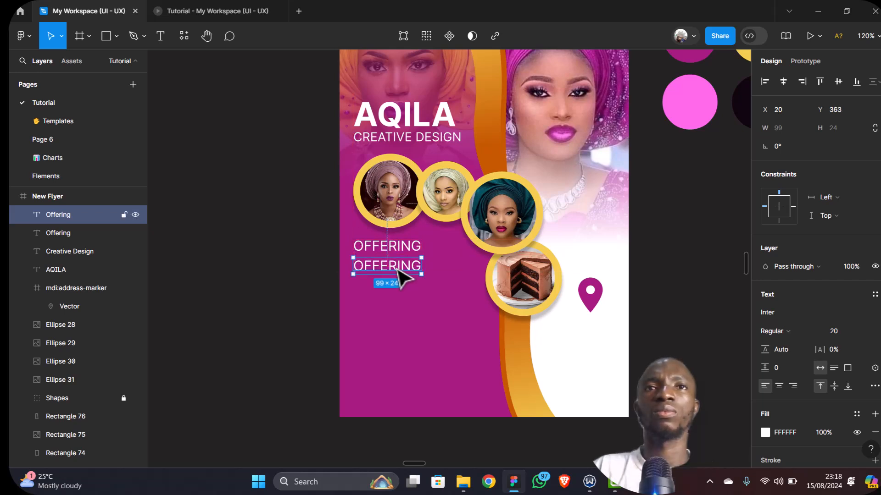
key(Up)
key(Up)
key(Up)
key(Up)
key(Up)
Replace the copy's text with "TRAINING ON" and style it Bold at size 24
key(Return)
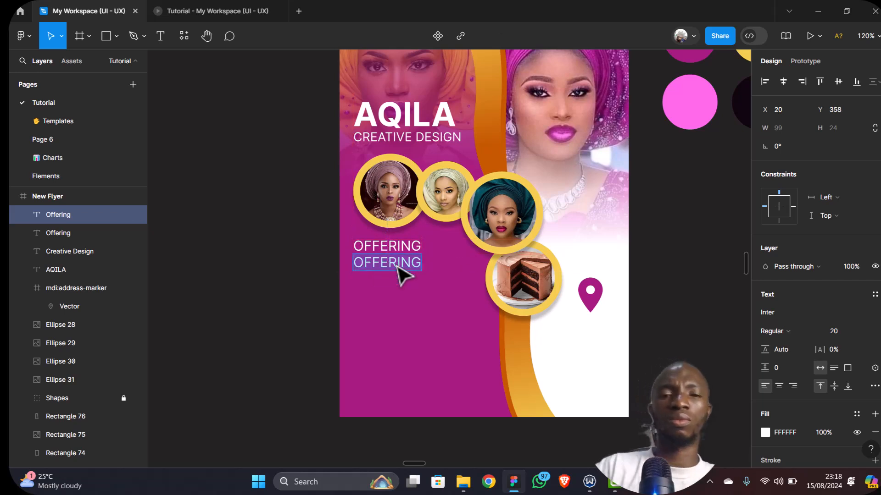
text(Tr)
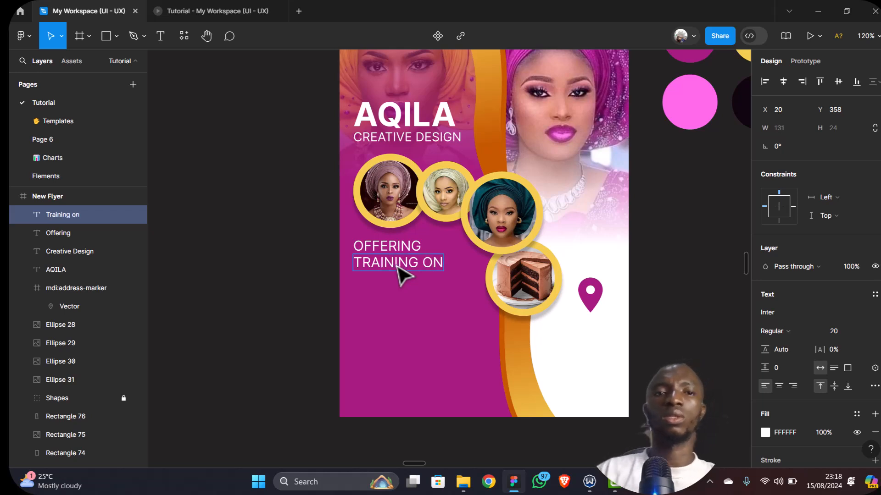
key(ctrl+a)
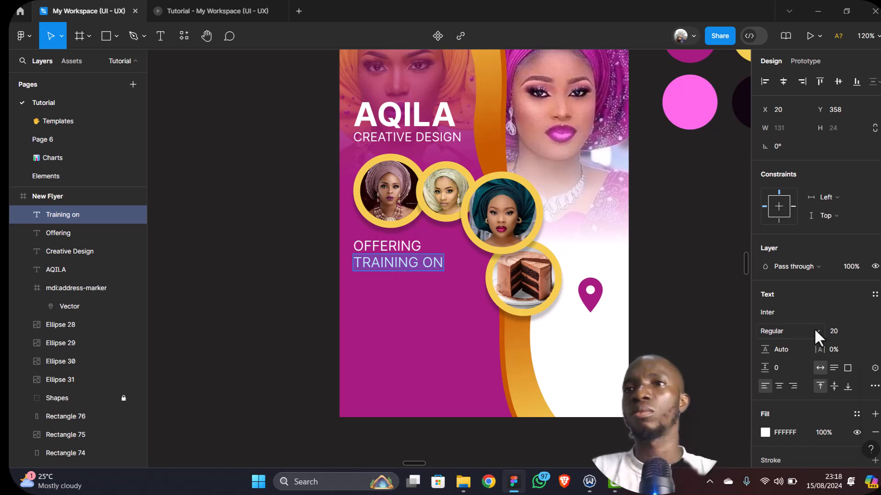
click(813, 329)
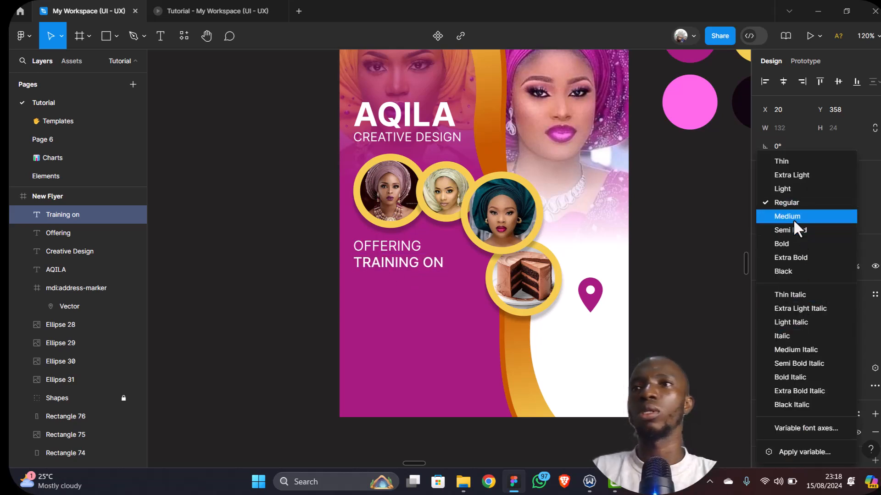
click(791, 245)
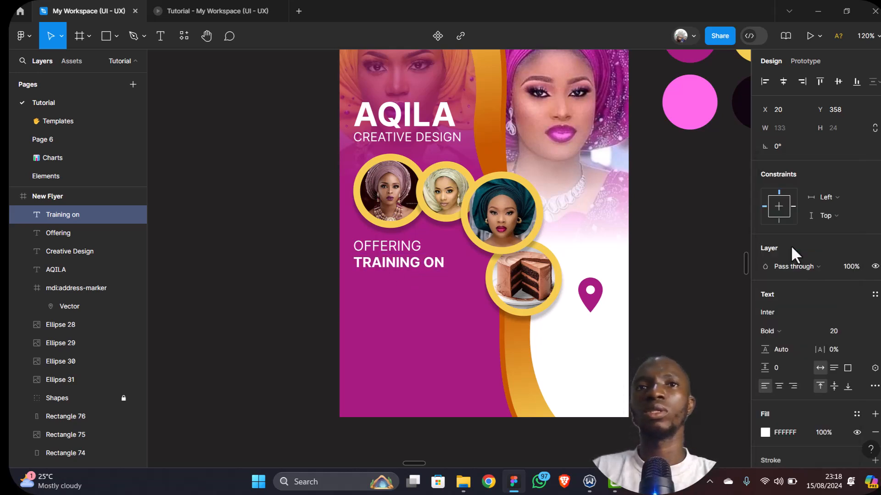
click(863, 330)
click(849, 332)
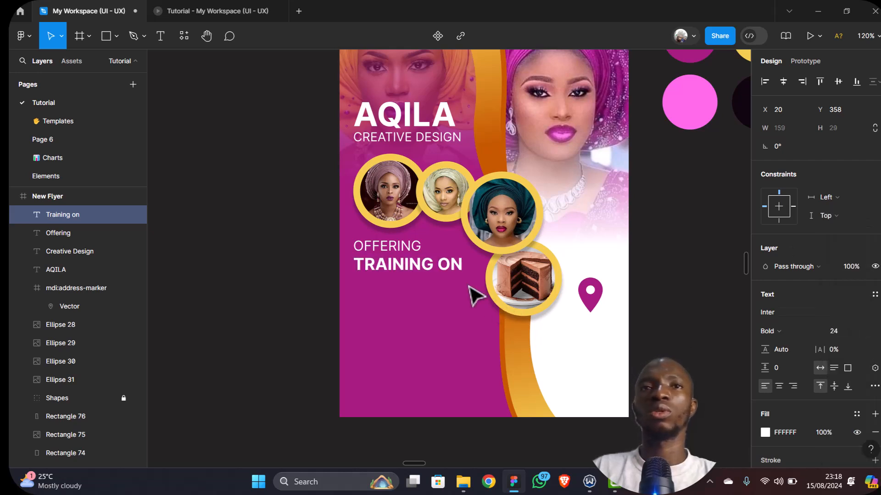
Move the OFFERING and TRAINING ON texts up together, closer beneath the picture circles, keeping them at X 20
shift+click(409, 249)
drag(414, 258, 415, 252)
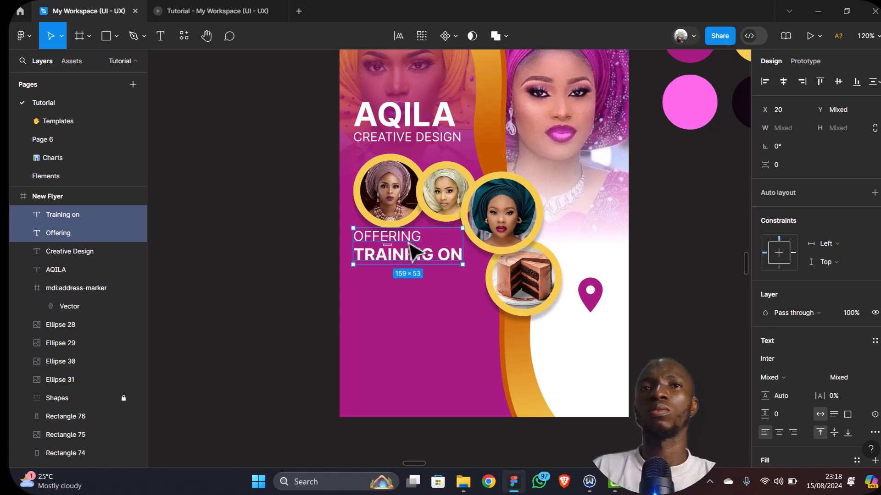
drag(412, 250, 413, 250)
Draw a square of about 13 × 13 at X 20, beneath the TRAINING ON text, as a list bullet
ctrl+scroll(429, 298, down, 5)
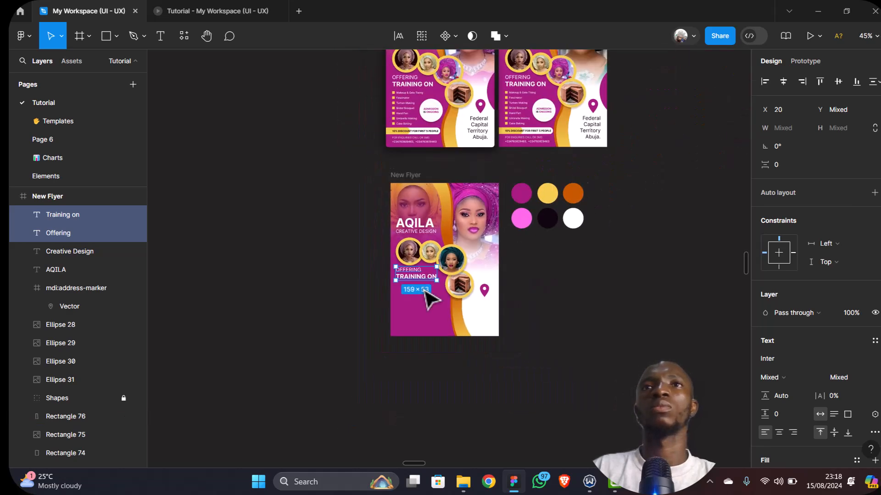
ctrl+scroll(424, 292, up, 5)
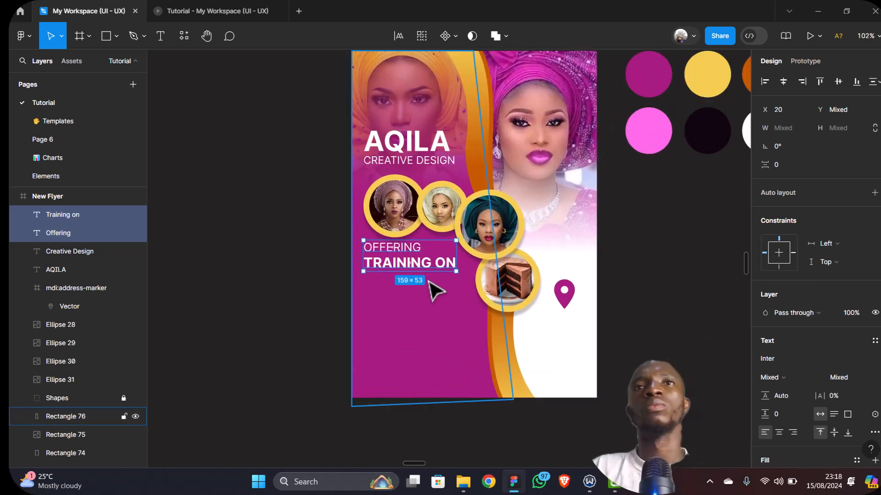
ctrl+scroll(429, 294, down, 1)
ctrl+scroll(408, 356, up, 2)
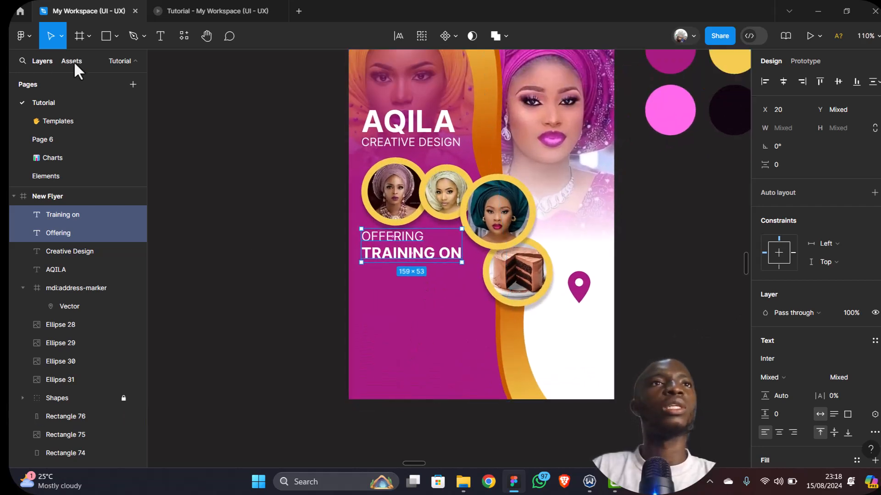
click(107, 35)
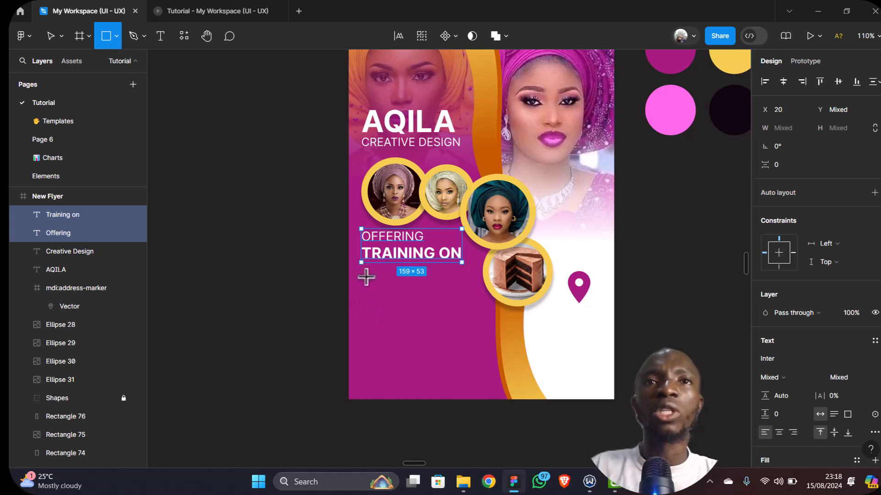
drag(361, 271, 368, 277)
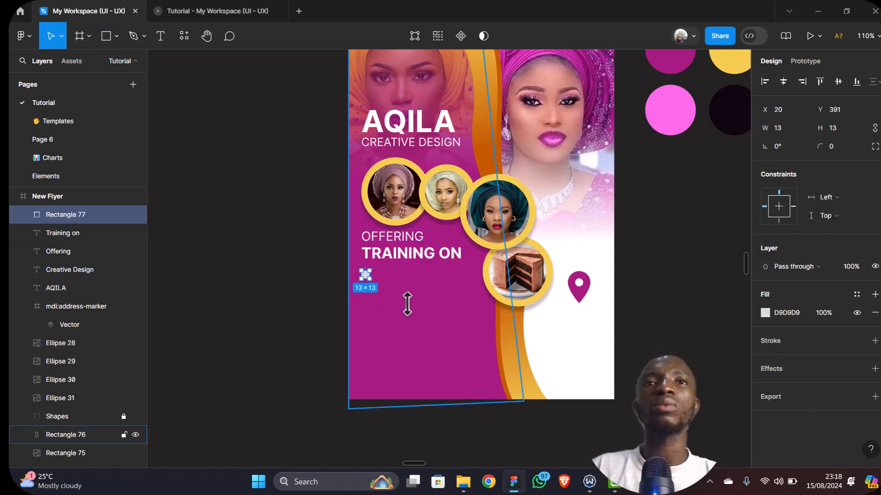
Inspect the size of the yellow bullet square beside Makeup & Gele Tieing in the Creative Academy reference flyer
scroll(410, 305, down, 10)
scroll(498, 147, up, 5)
scroll(500, 151, up, 5)
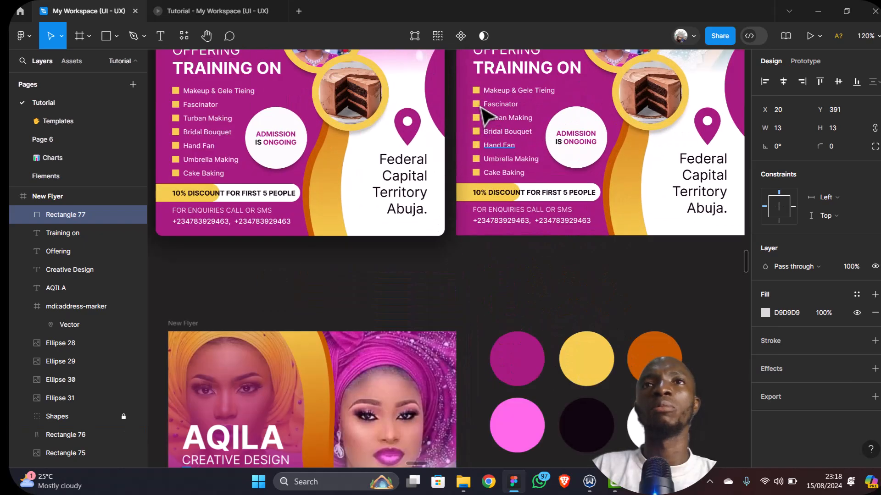
click(477, 94)
double_click(477, 92)
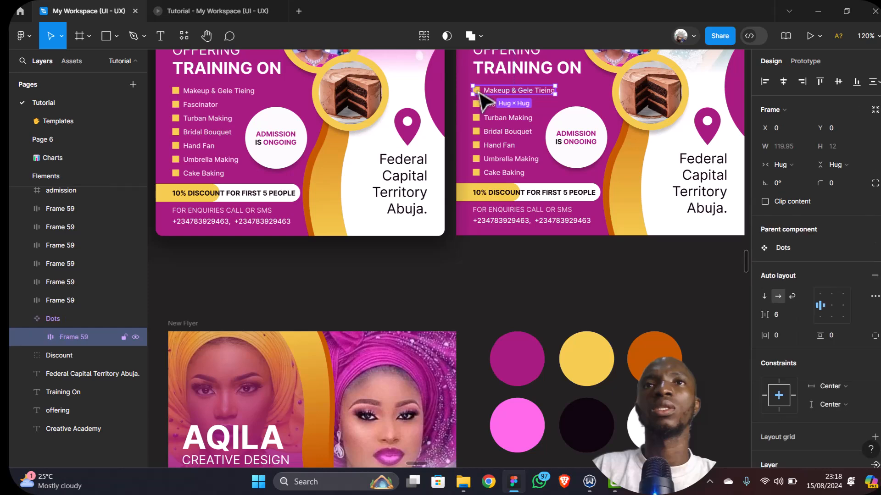
double_click(476, 91)
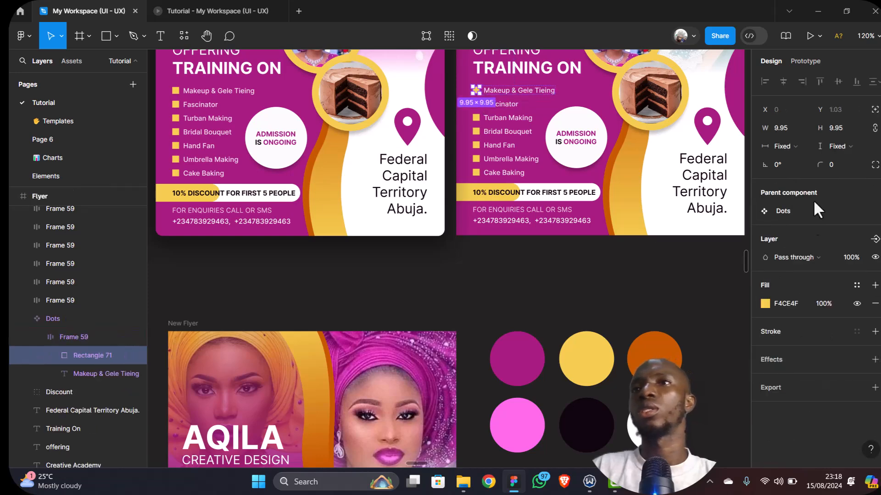
Resize the New Flyer's bullet square to 9.95 × 9.95 and move it up to Y 387, closer beneath TRAINING ON
scroll(467, 414, down, 2)
scroll(401, 404, down, 1)
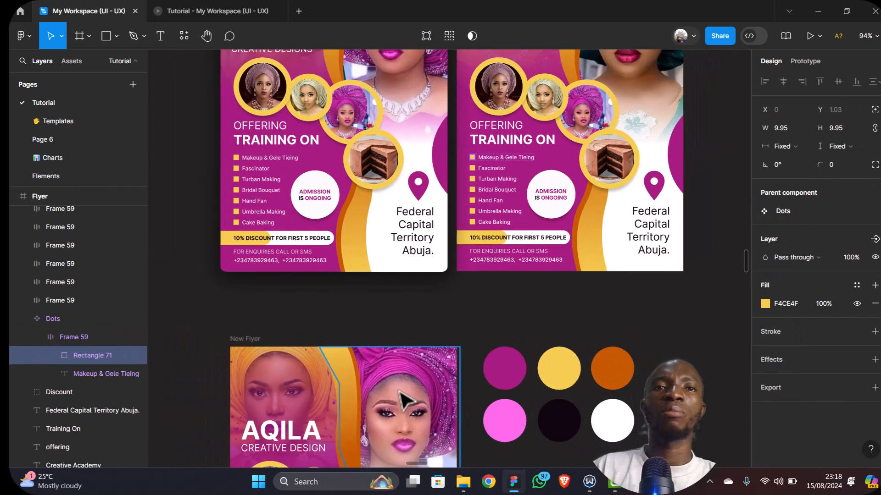
scroll(401, 401, down, 3)
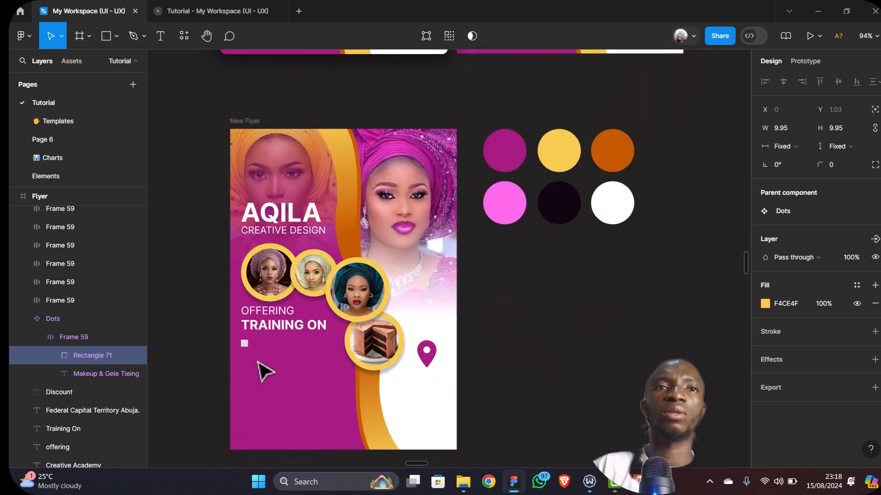
scroll(245, 367, up, 5)
click(243, 333)
click(780, 130)
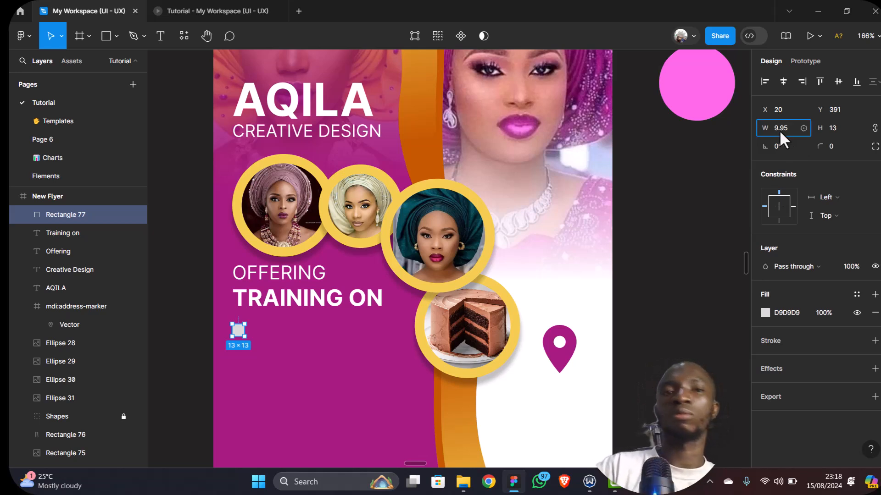
key(Return)
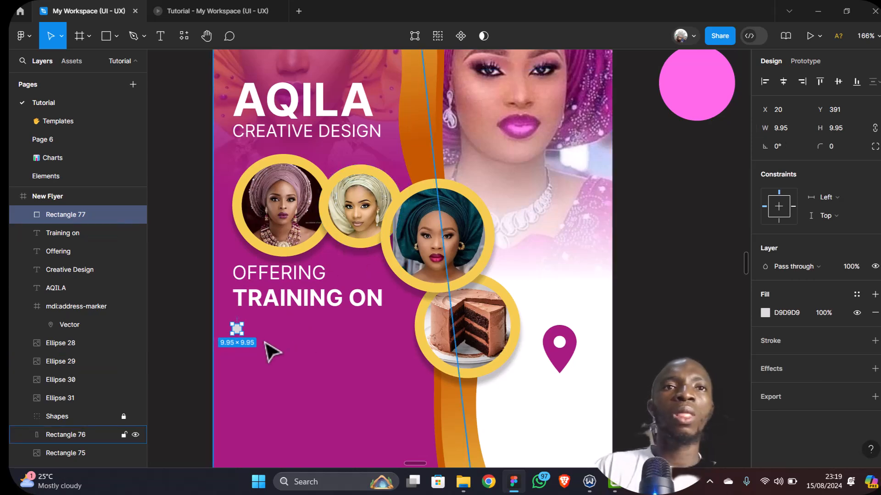
scroll(265, 342, up, 3)
drag(224, 326, 224, 321)
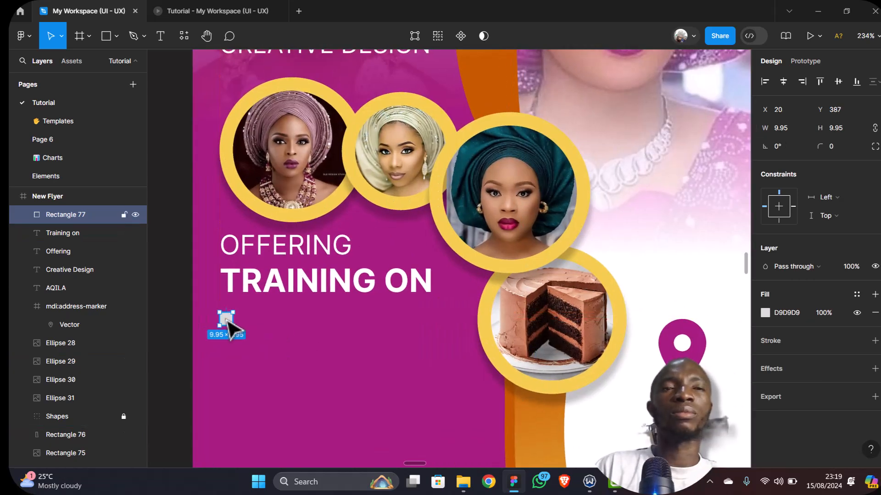
Duplicate the OFFERING text beside the bullet square at X 40, Y 380, and change the copy's wording to "Makeup training"
click(276, 253)
key(ctrl+d)
drag(276, 253, 301, 329)
double_click(301, 330)
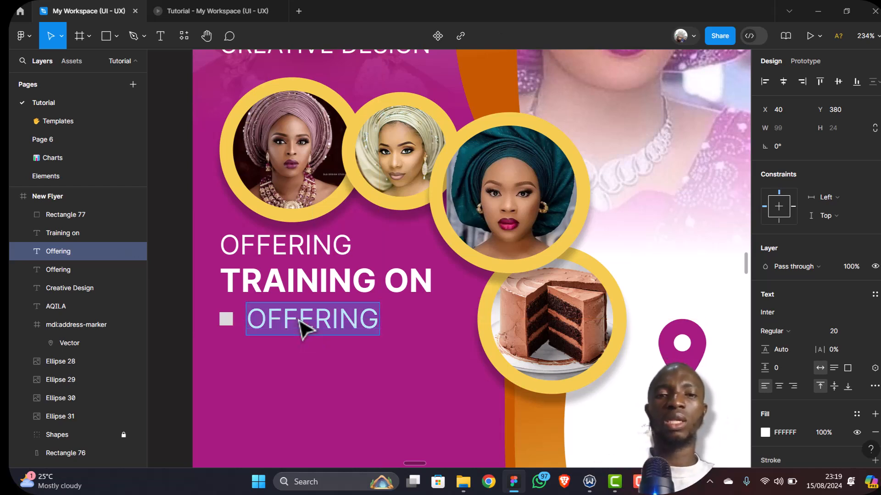
text(M)
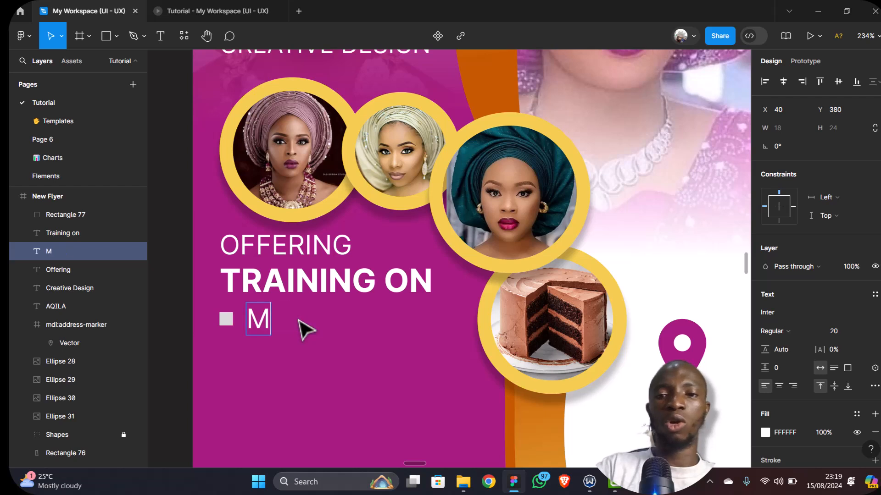
text(AKEUO)
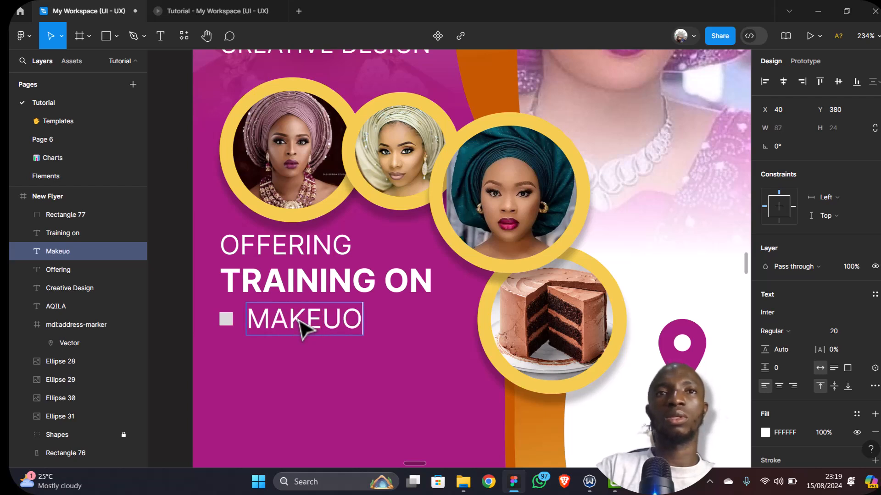
key(BackSpace)
text(P)
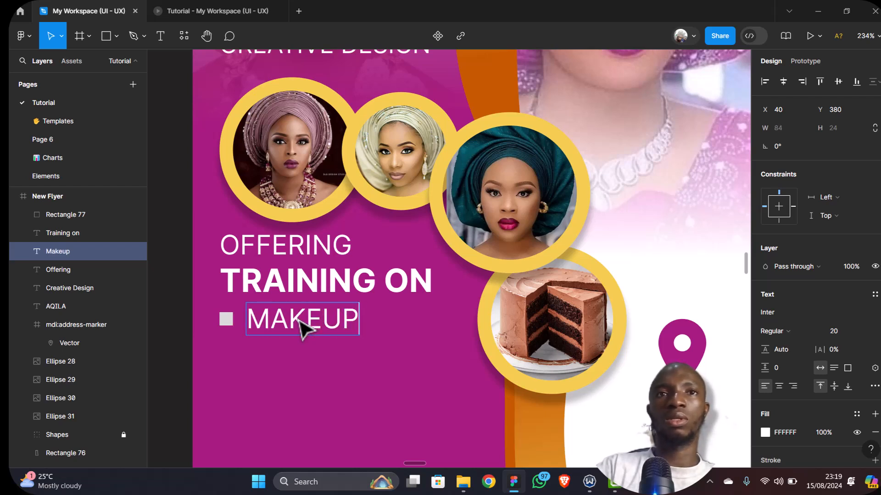
text( training)
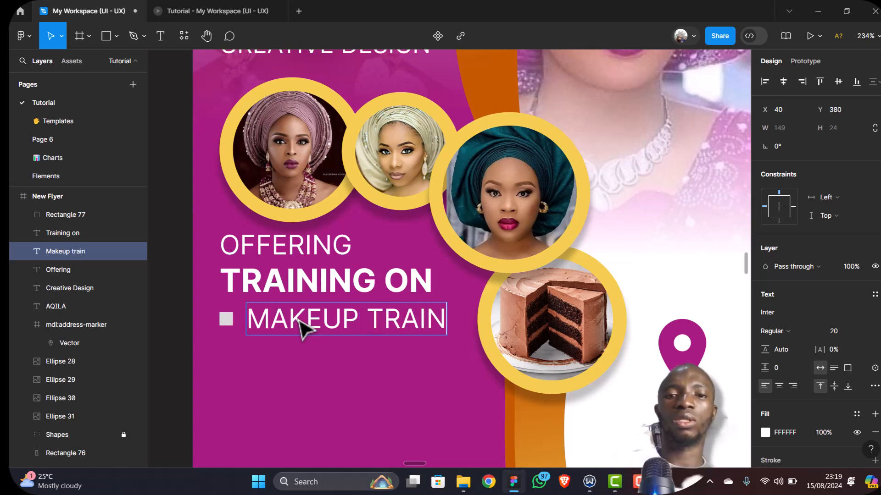
Check the text size of Turban Making in the reference flyer and set the New Flyer's MAKEUP TRAINING text to size 11
scroll(301, 328, down, 10)
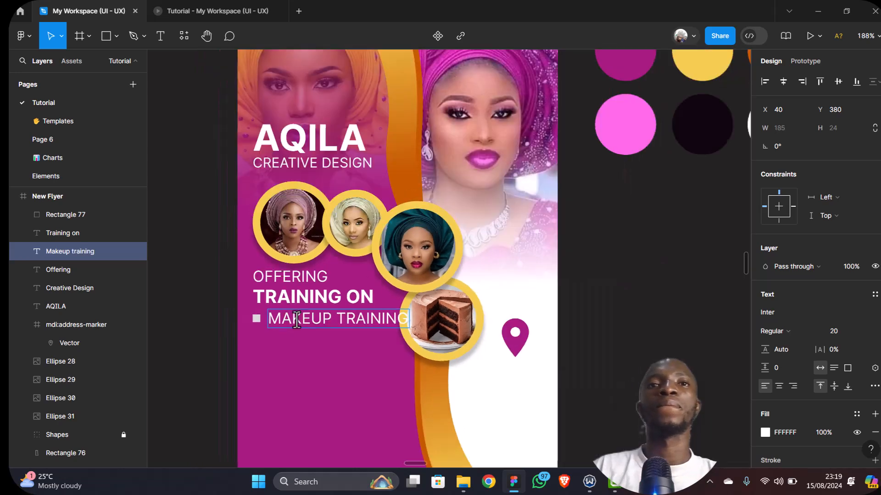
scroll(297, 335, up, 2)
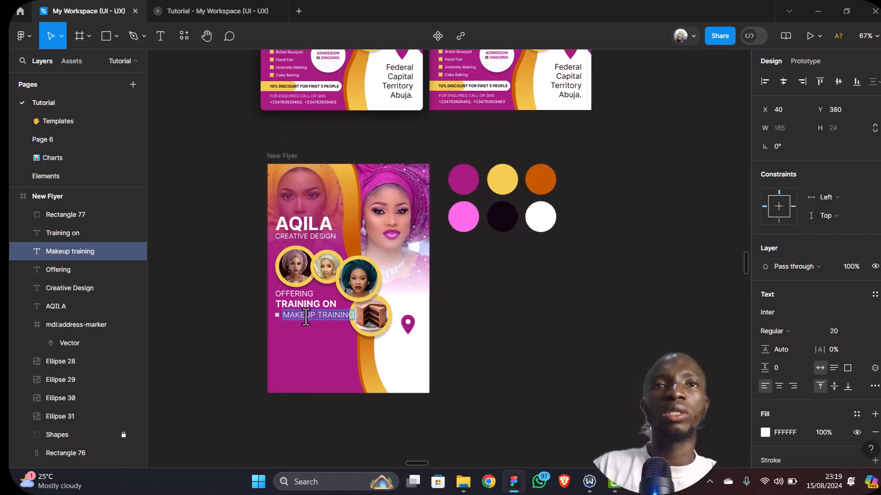
scroll(526, 251, up, 3)
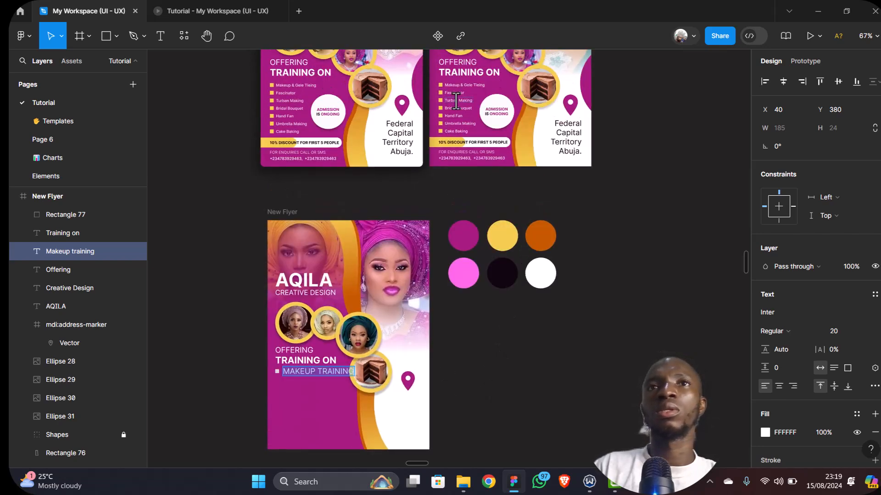
ctrl+click(456, 100)
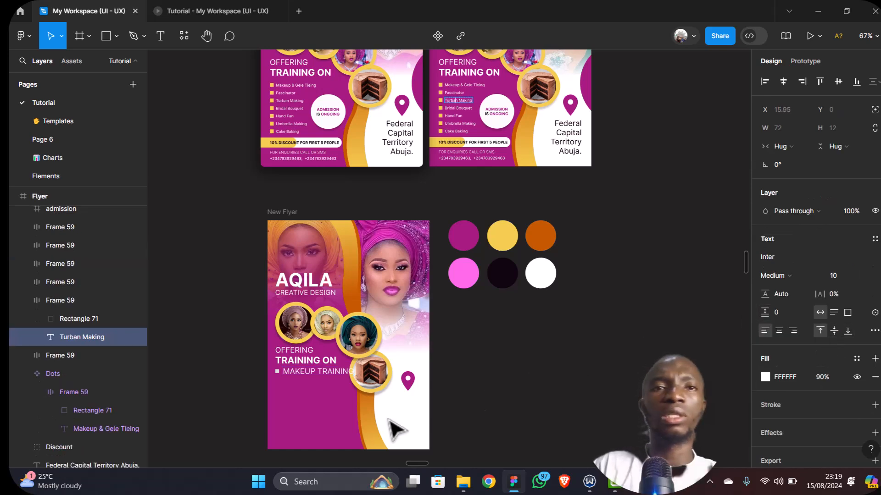
scroll(349, 395, down, 5)
click(325, 250)
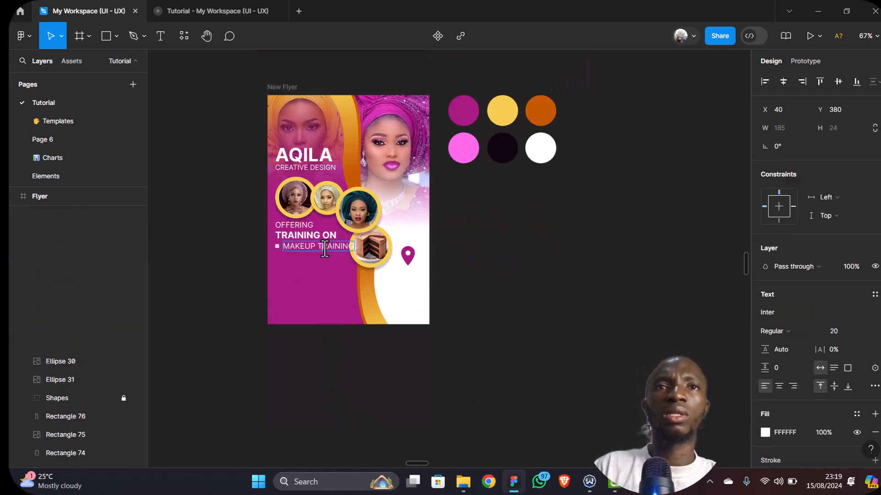
click(865, 329)
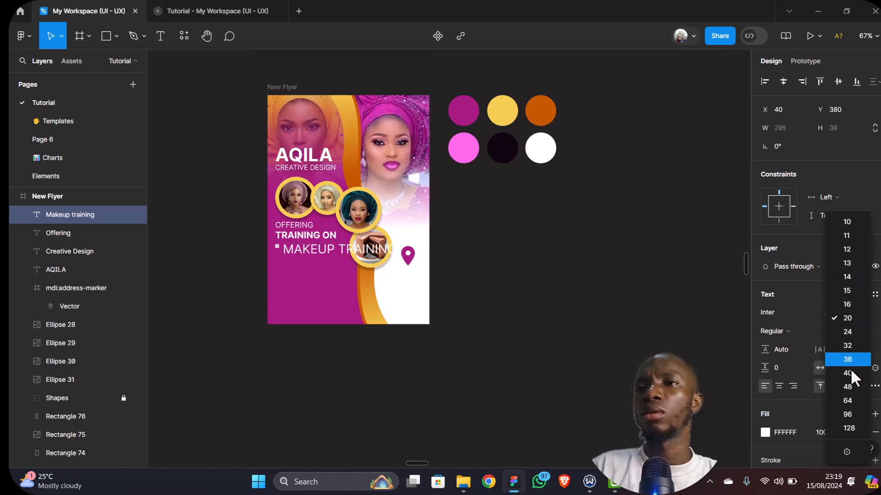
click(846, 235)
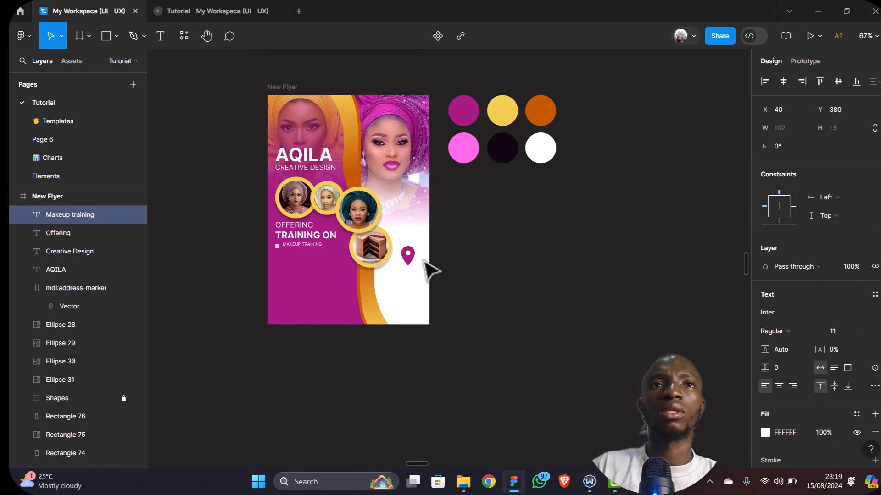
Move the MAKEUP TRAINING text to X 38, Y 387, level with the bullet square
ctrl+scroll(285, 281, up, 5)
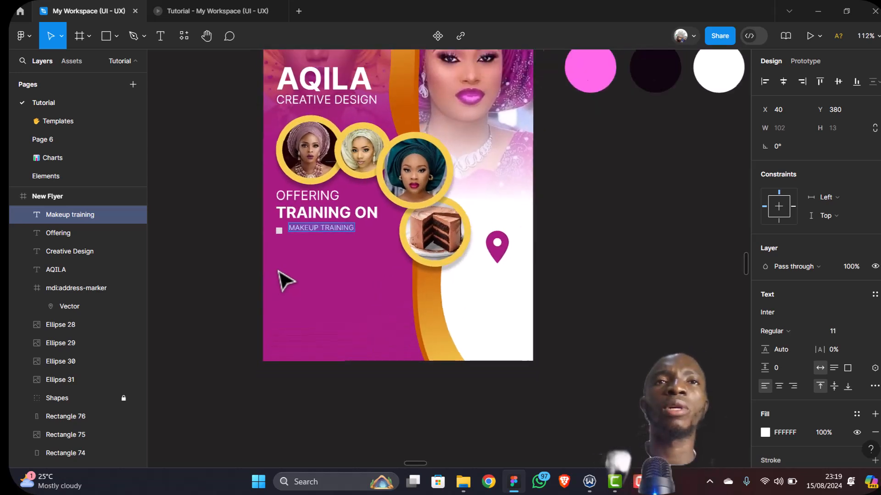
click(321, 229)
drag(328, 236, 325, 233)
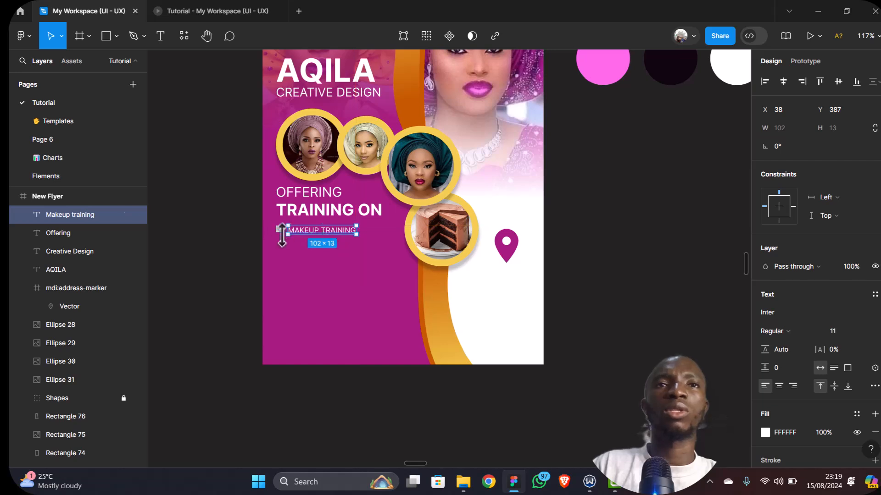
Wrap the bullet square and MAKEUP TRAINING text in a horizontal auto layout with spacing 8, aligned left and vertically centred
shift+click(278, 228)
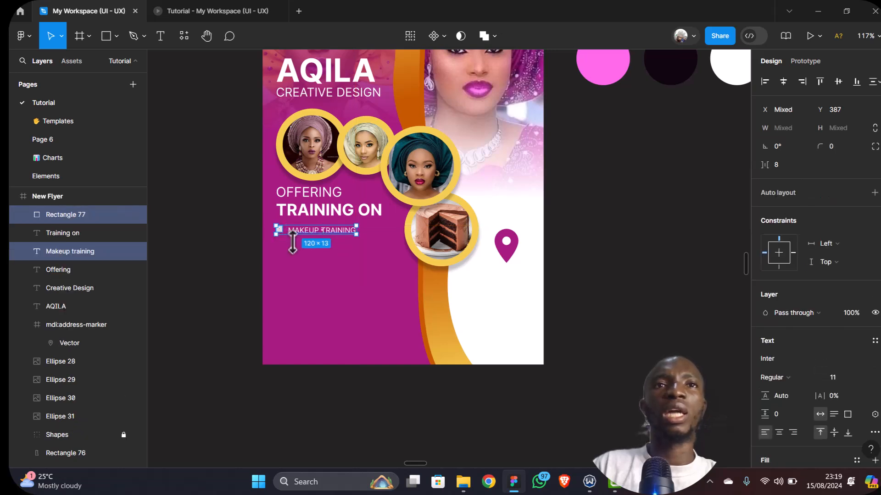
scroll(298, 252, up, 3)
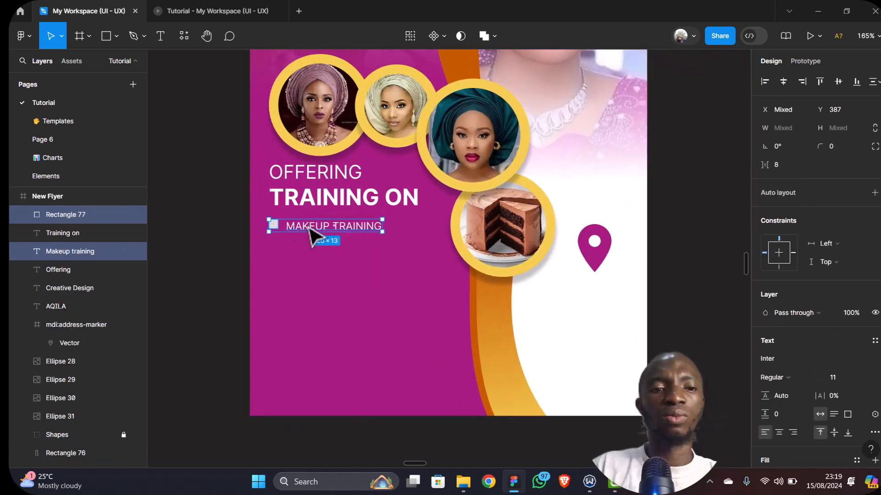
key(shift+a)
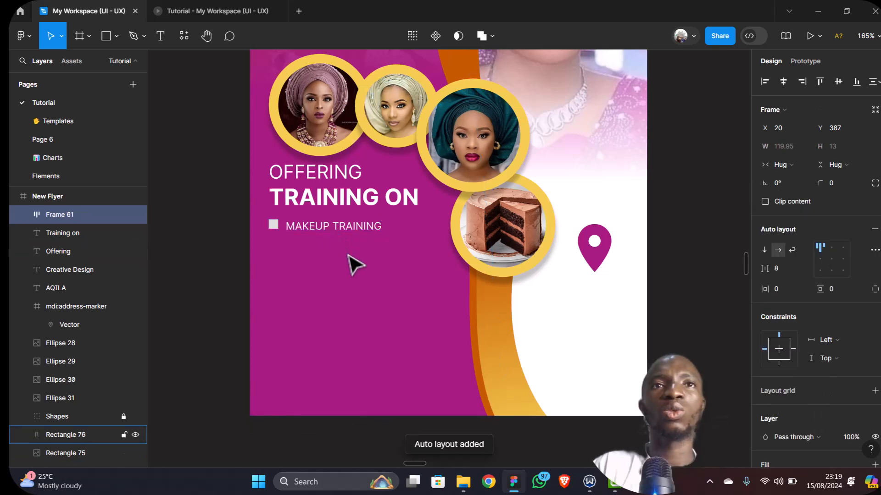
click(821, 260)
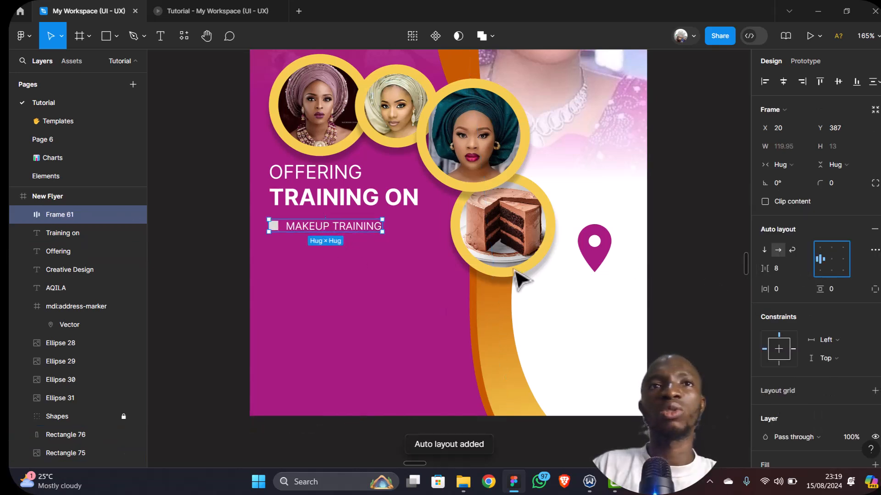
Fill the bullet square beside MAKEUP TRAINING with the yellow document colour F4CE4F
click(274, 225)
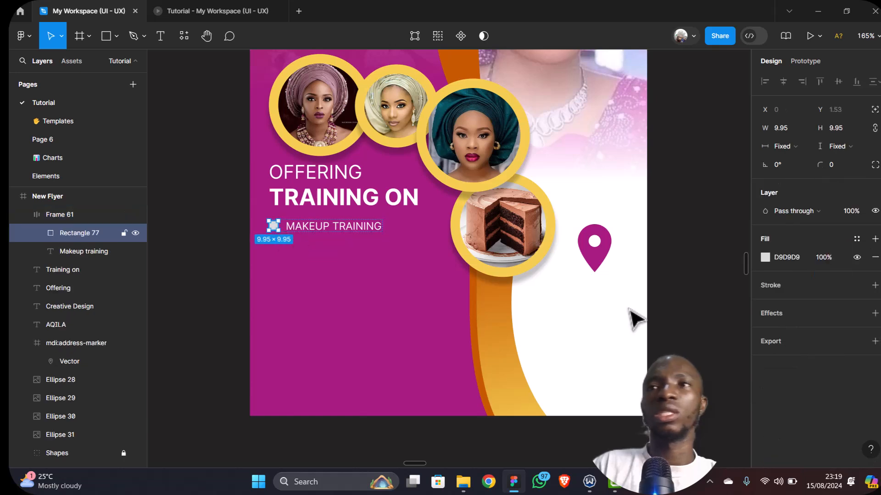
click(765, 257)
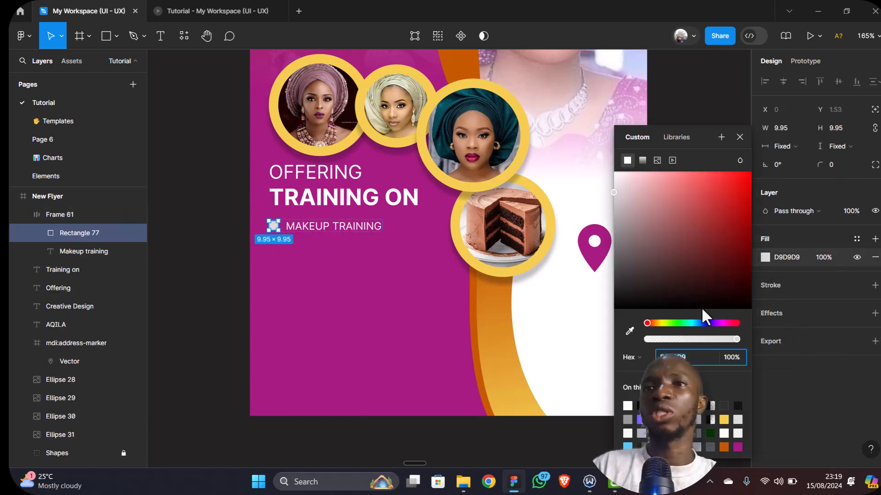
click(724, 419)
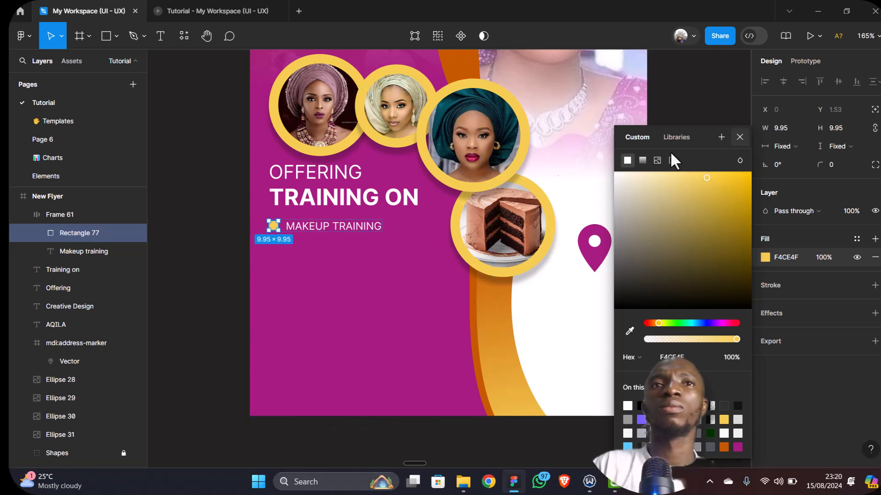
click(738, 136)
Set the MAKEUP TRAINING text to title case and select the auto layout row that contains it
click(334, 226)
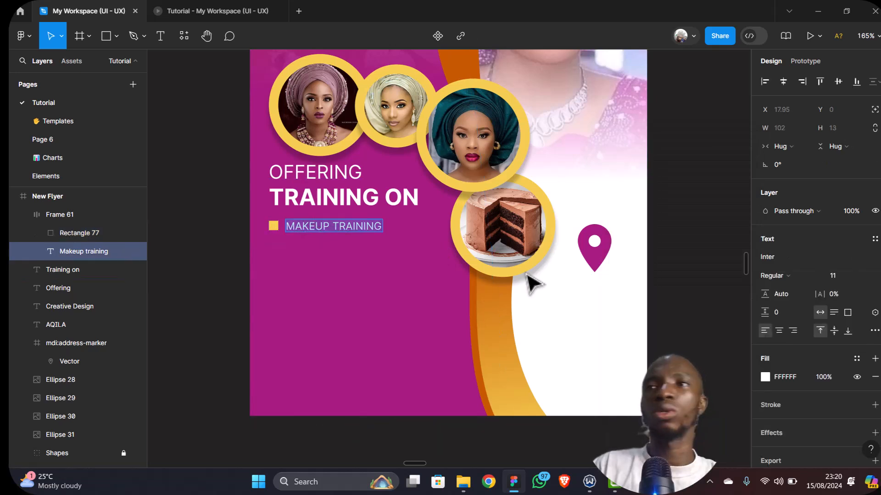
click(874, 330)
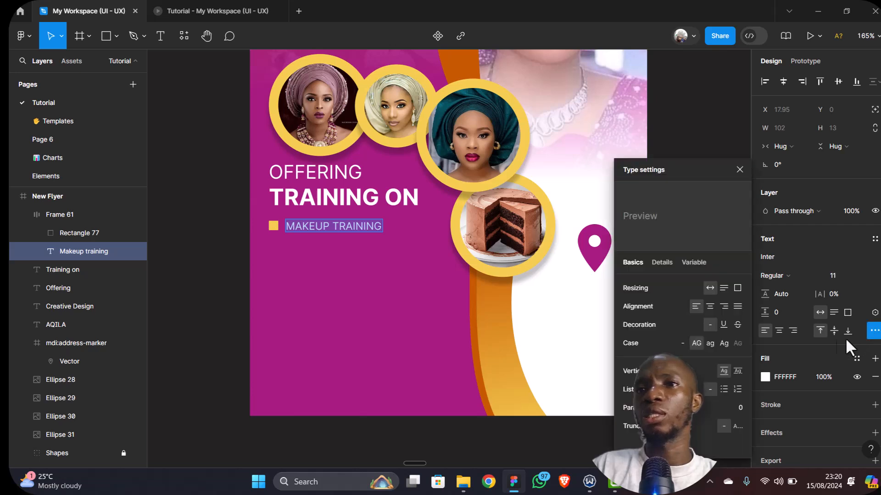
click(724, 343)
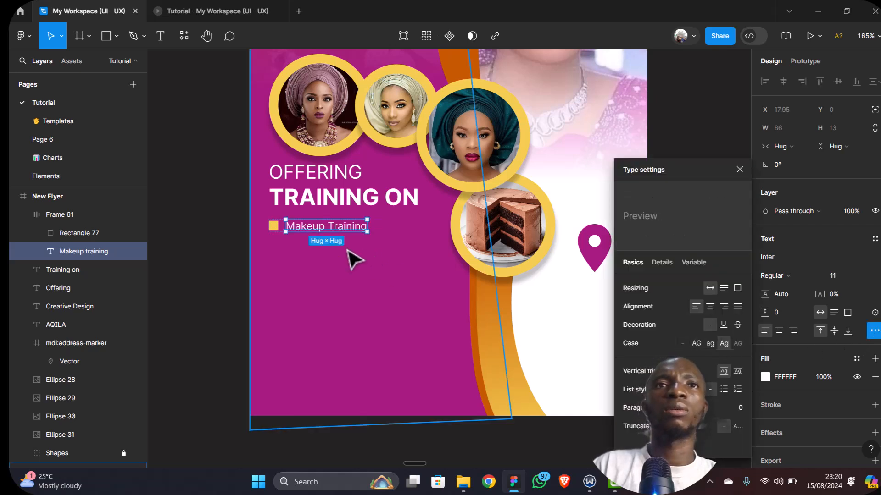
click(372, 252)
click(301, 231)
key(shift+a)
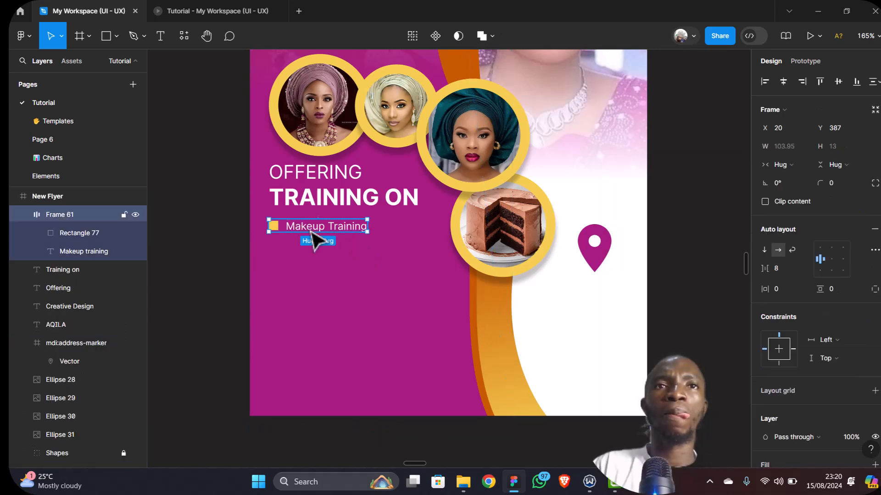
scroll(358, 275, down, 5)
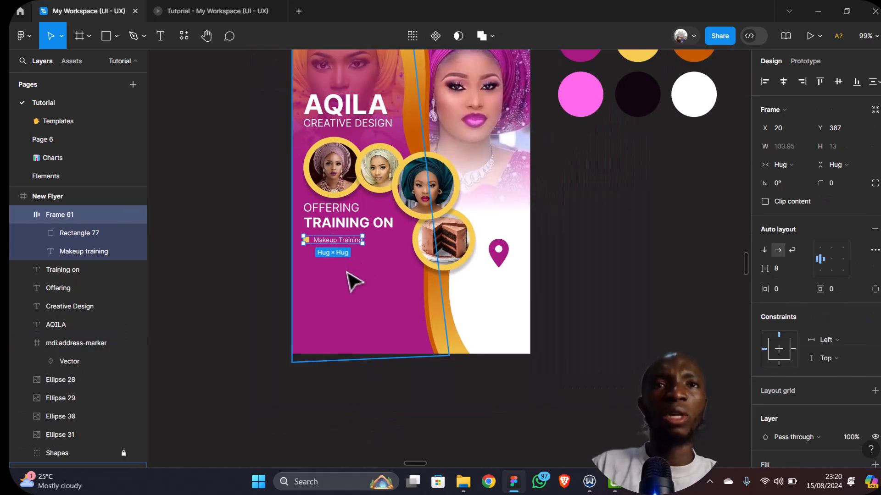
key(shift+a)
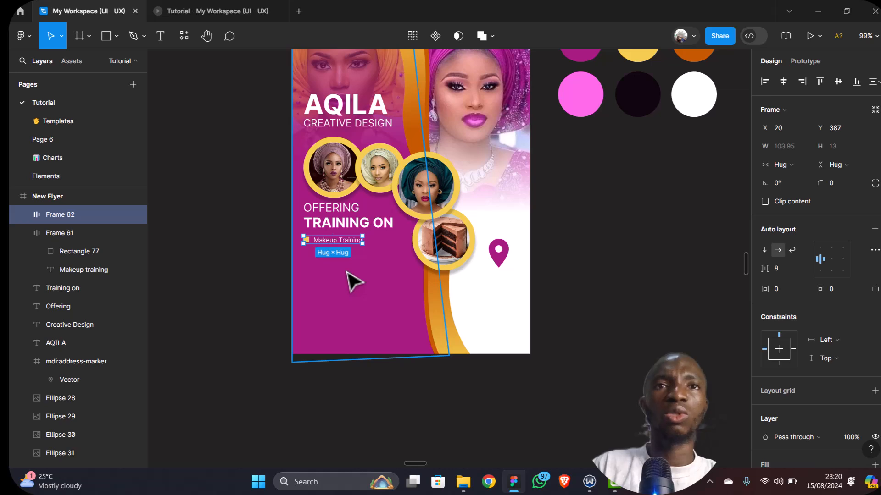
key(ctrl+z)
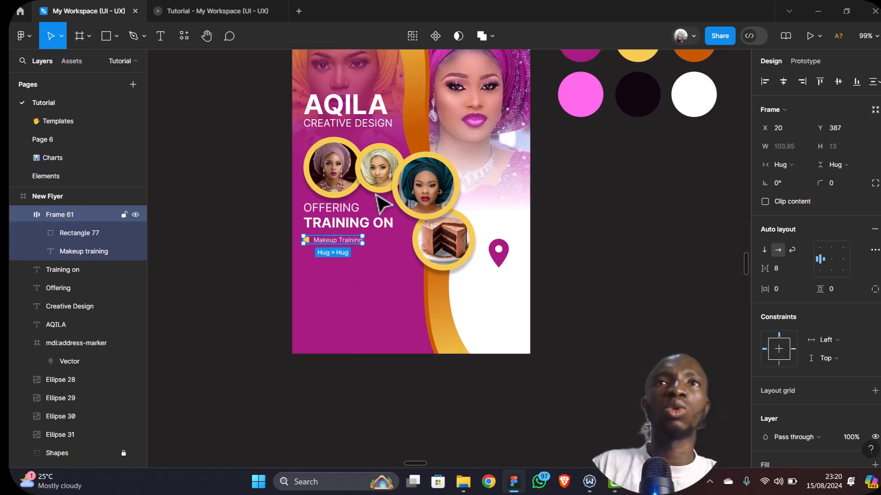
Turn the Makeup Training bullet row into a component and place a duplicate of it directly beneath, with a gap of 5
click(435, 36)
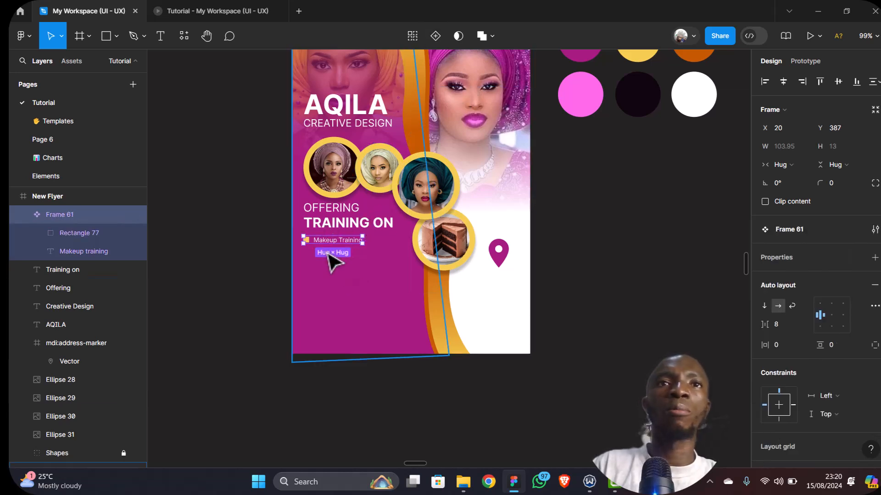
scroll(334, 257, up, 5)
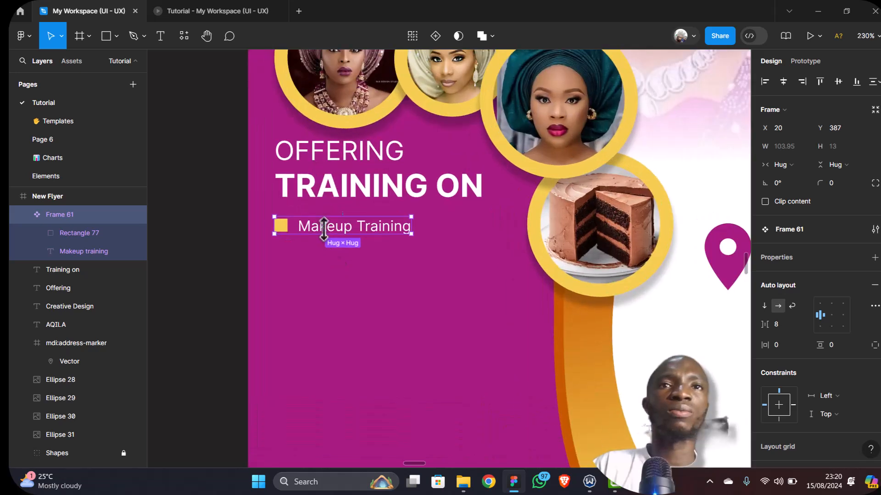
key(ctrl+d)
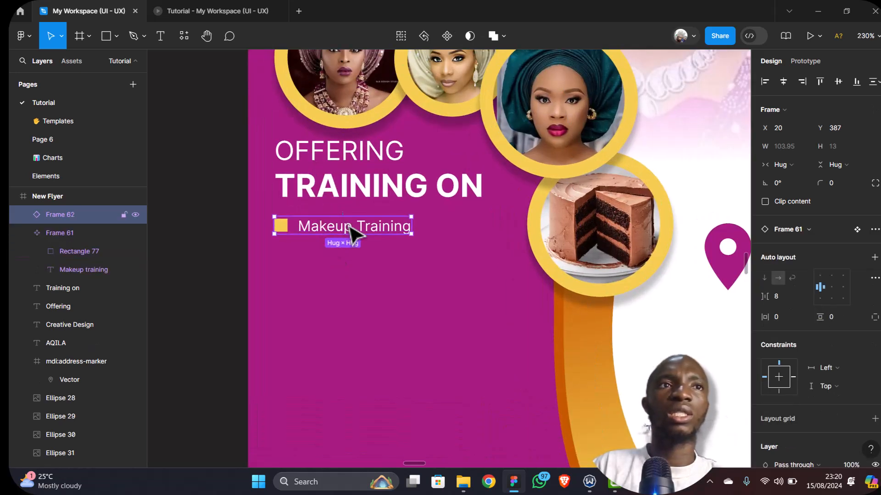
mouse_move(350, 233)
mouse_down()
mouse_move(355, 265)
mouse_move(350, 246)
mouse_up()
Wrap both Makeup Training rows in a vertical auto layout with spacing 5 and duplicate the row inside it to make six rows
shift+click(348, 230)
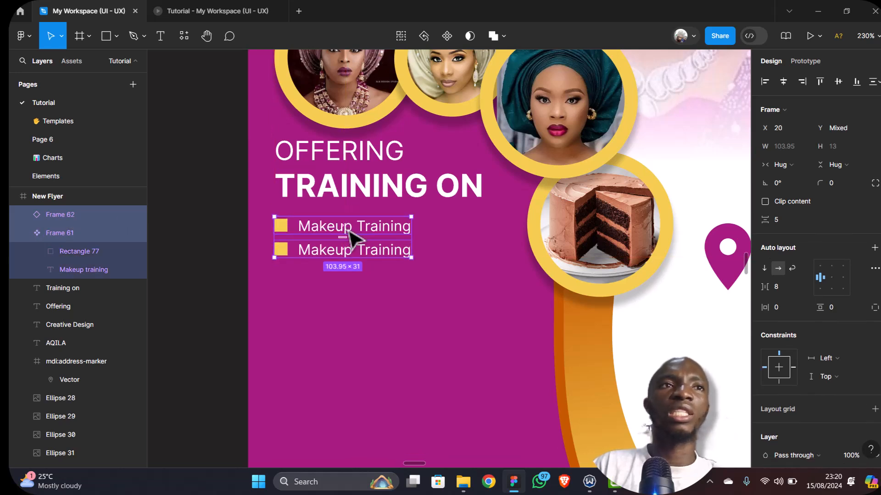
key(shift+a)
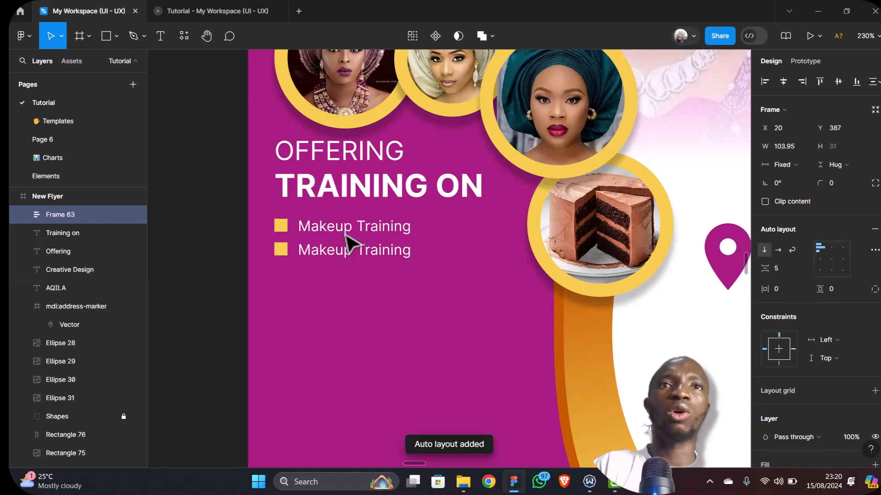
click(379, 255)
scroll(377, 255, down, 2)
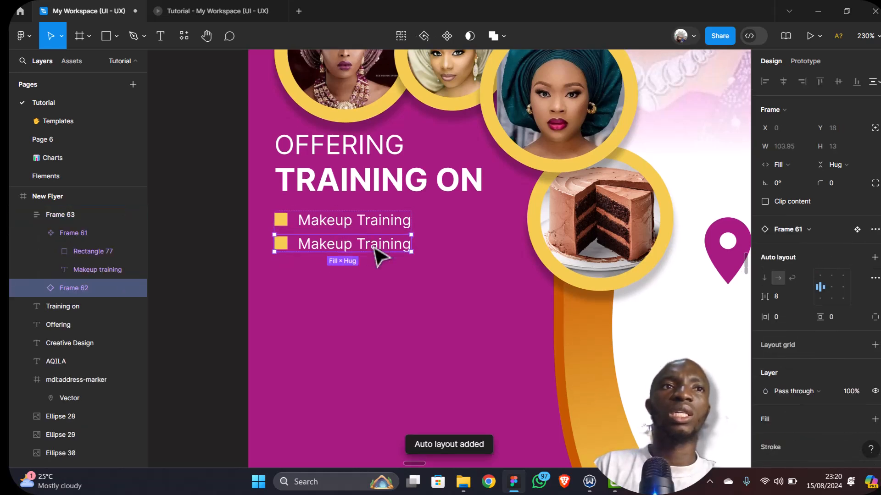
key(ctrl+d)
key(ctrl+d)
key(ctrl+d)
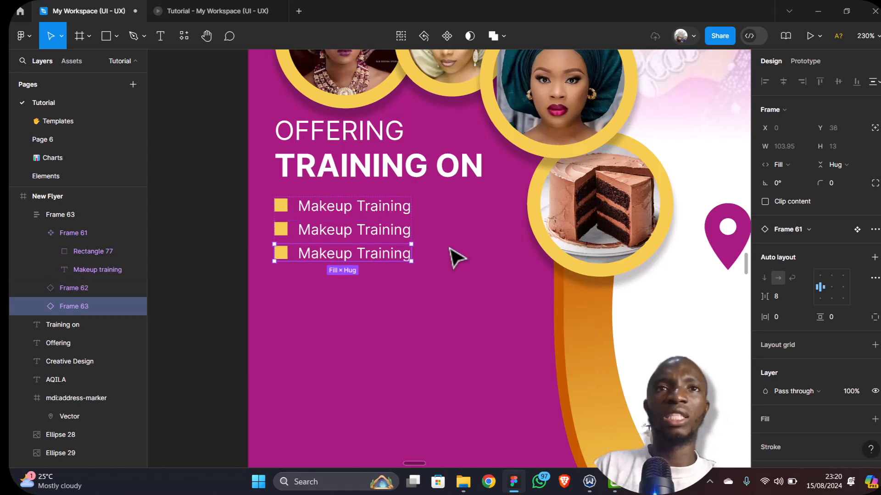
key(ctrl+d)
key(ctrl+d)
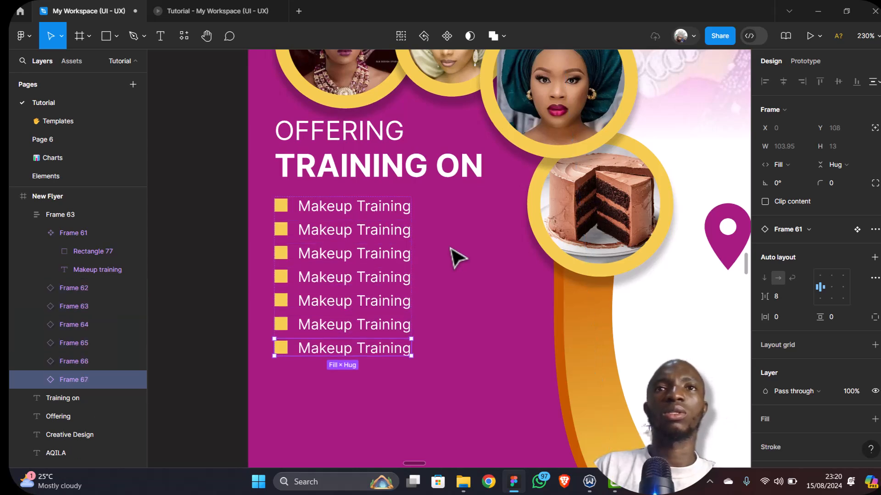
scroll(456, 258, down, 4)
scroll(456, 257, down, 1)
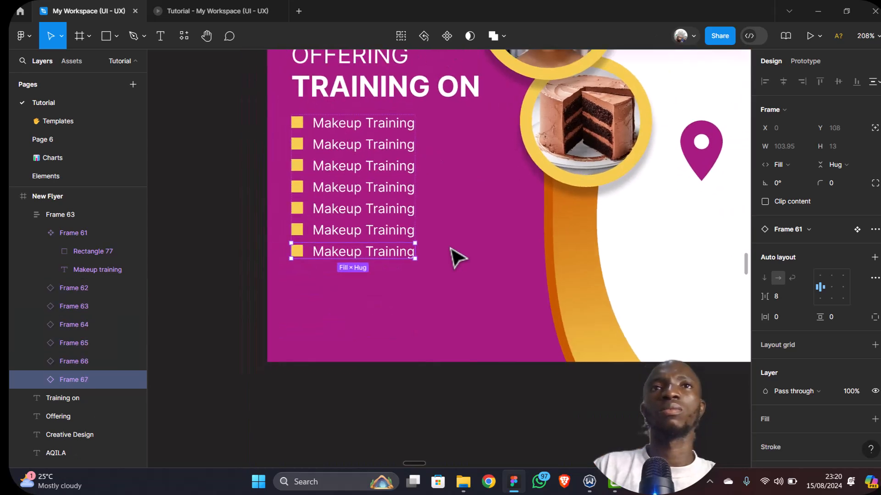
scroll(456, 256, down, 3)
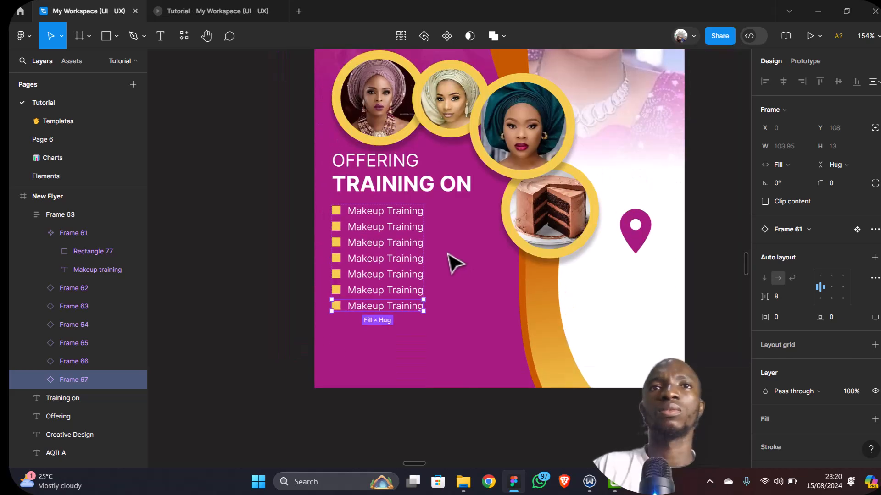
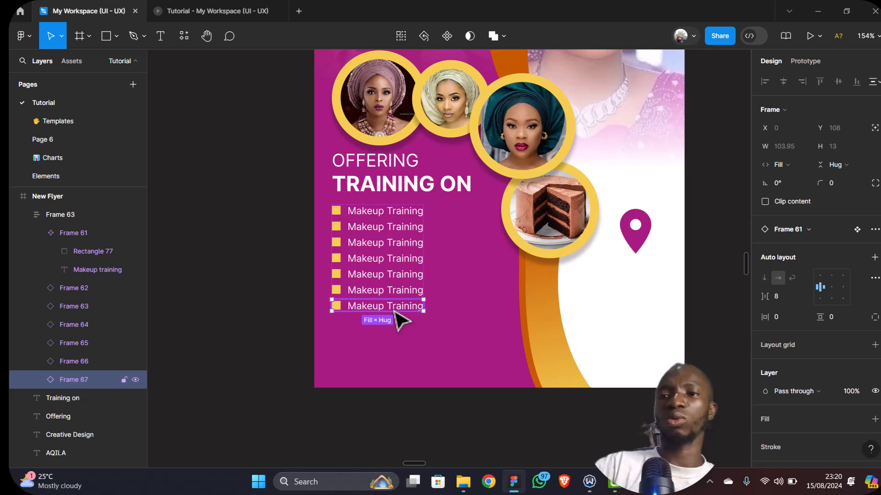
key(Delete)
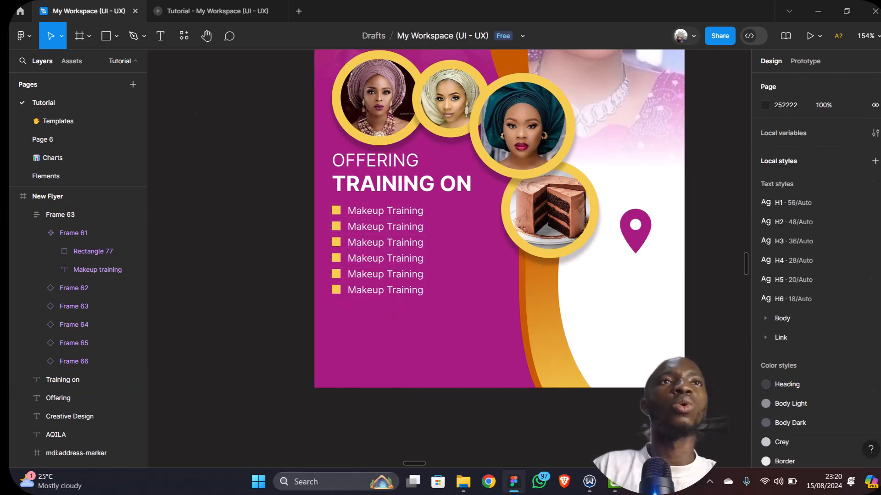
Draw a bar about 221 by 33 from the flyer's left edge beneath the list and round its two right corners to radius 50
click(102, 39)
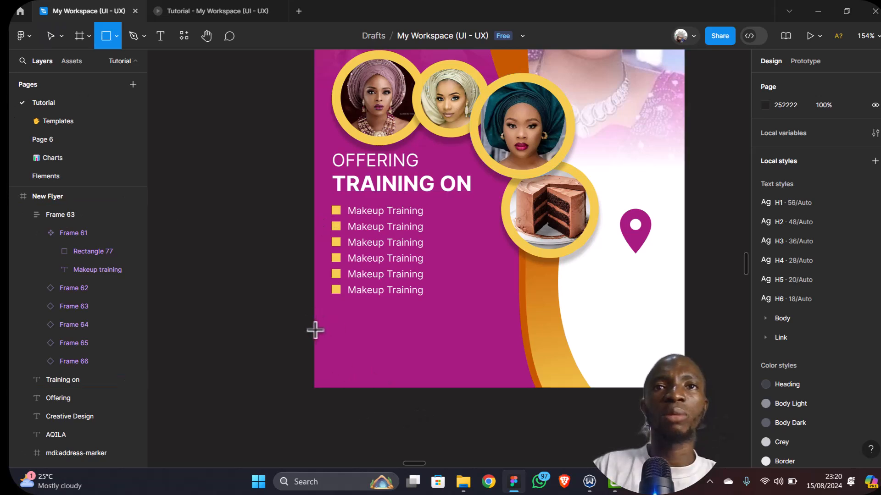
drag(313, 312, 508, 340)
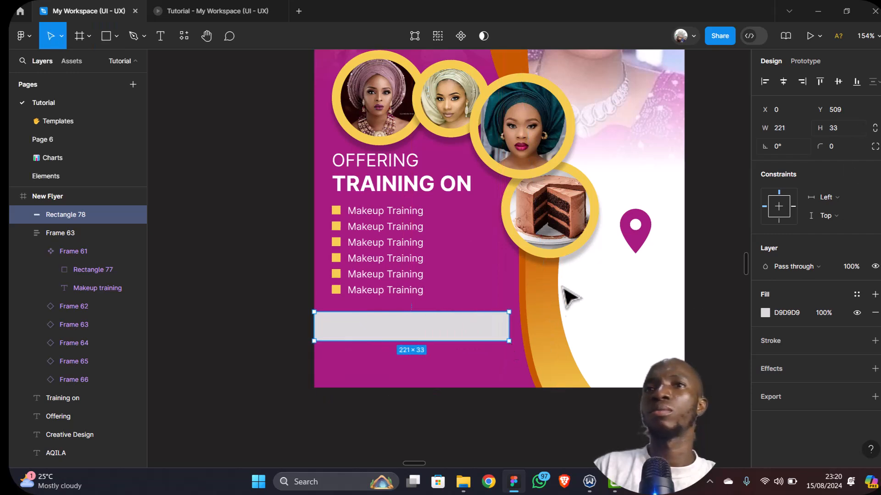
double_click(463, 329)
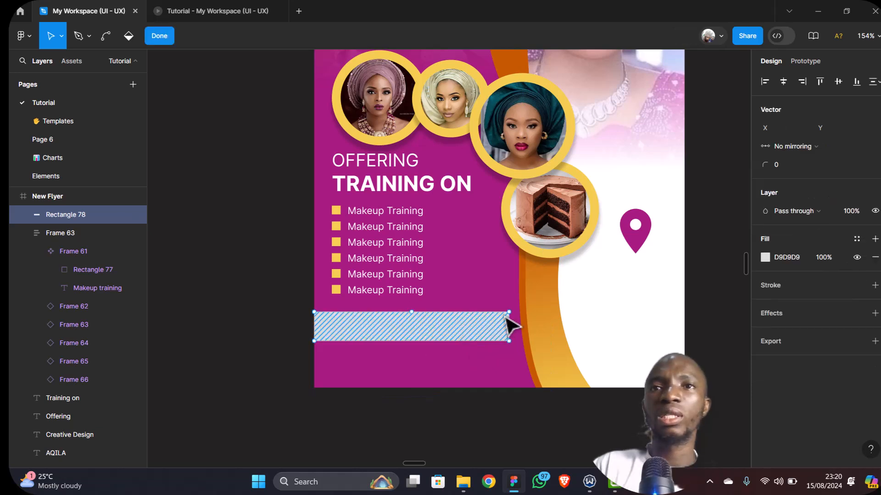
drag(502, 305, 527, 372)
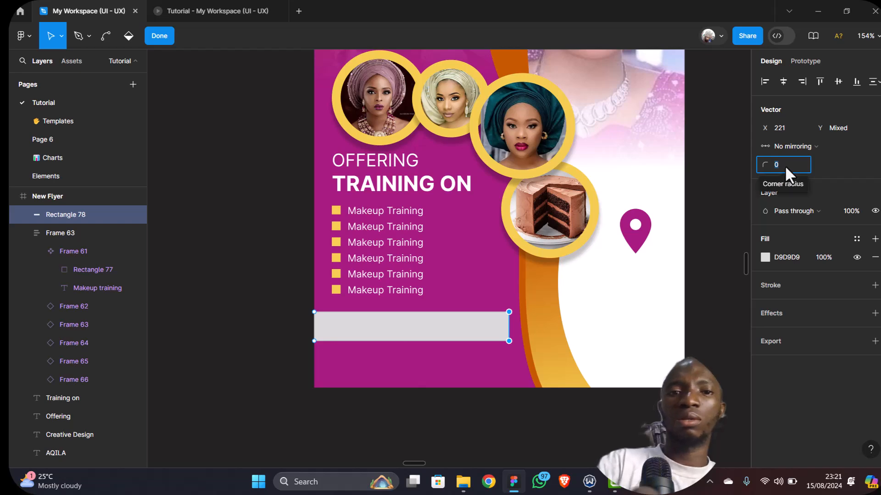
text(50)
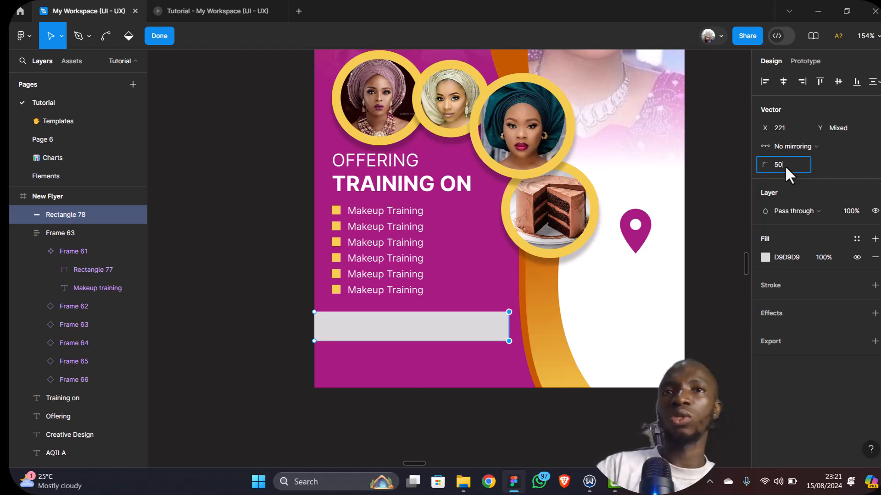
key(Return)
key(ctrl)
scroll(449, 342, up, 2)
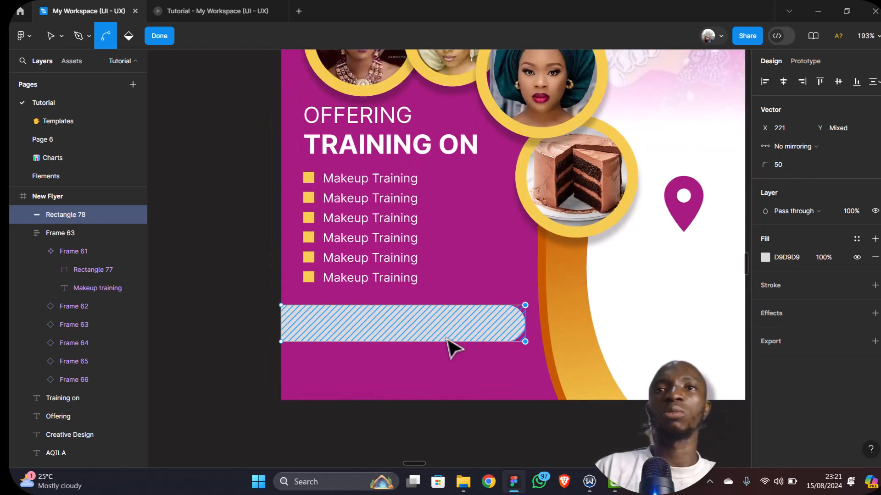
key(Escape)
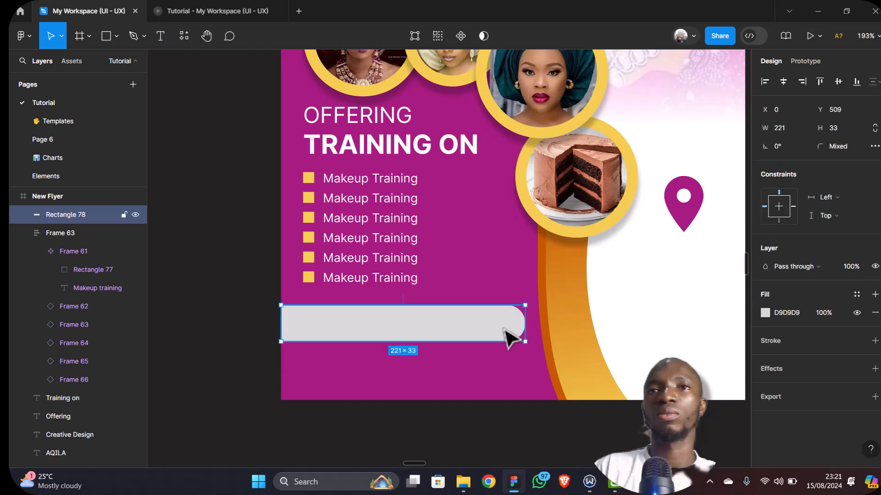
Fill the rounded bar beneath the list with white FFFFFF
click(765, 312)
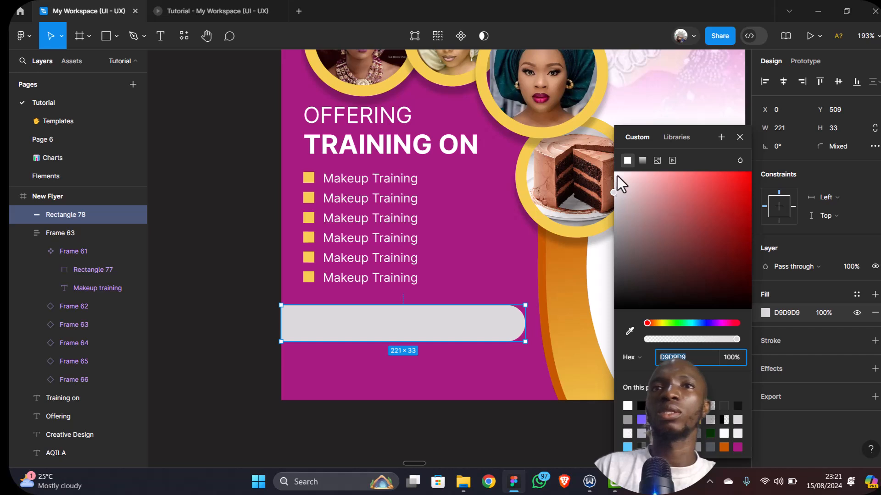
drag(617, 178, 595, 149)
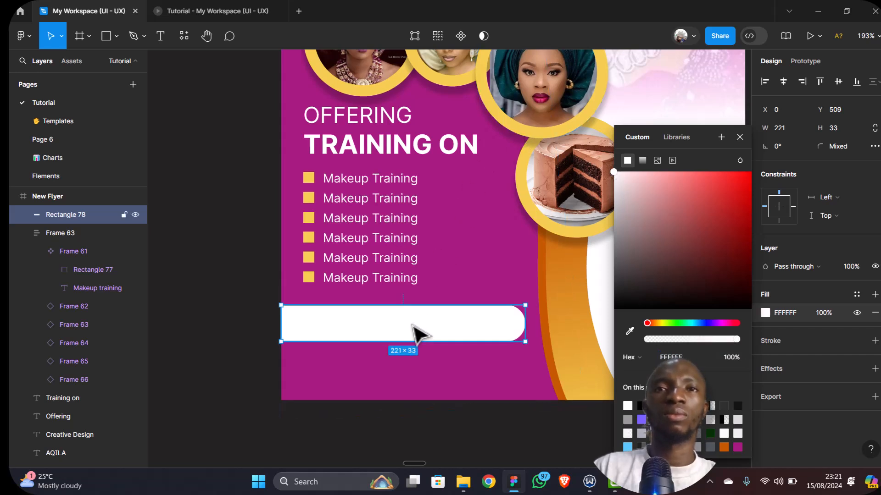
Try to duplicate the white bar in place
key(ctrl+d)
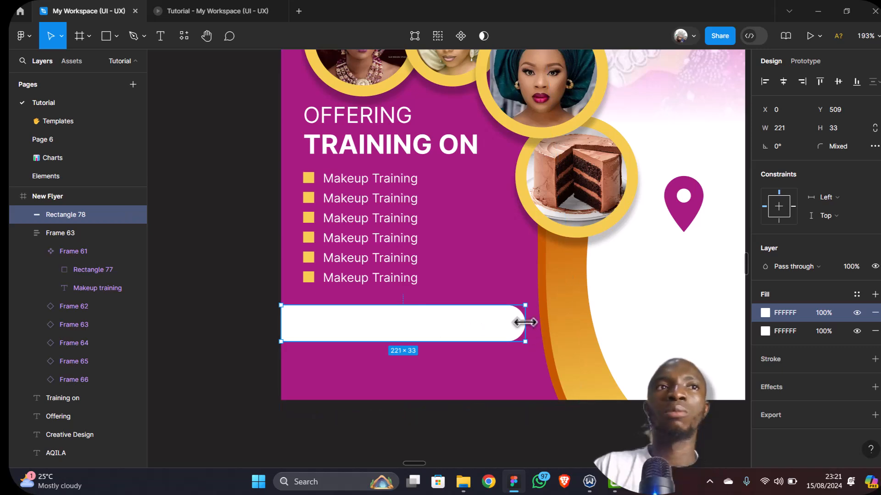
drag(449, 317, 448, 317)
key(ctrl+z)
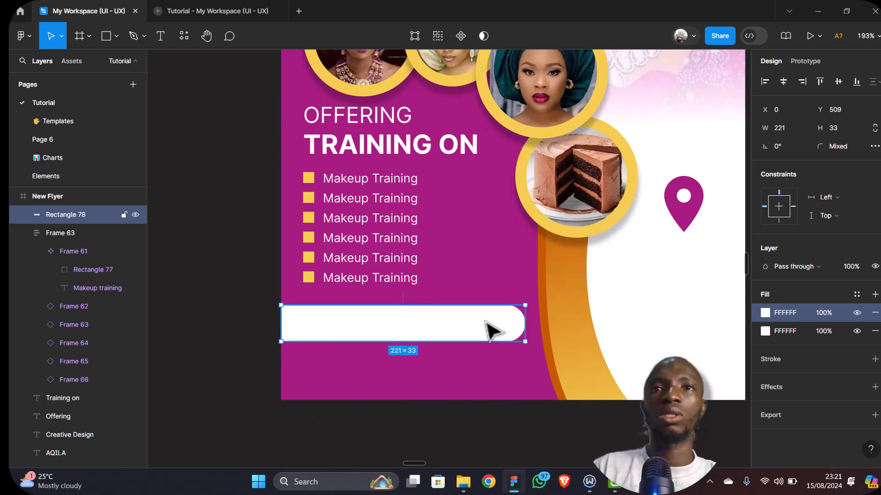
Reduce the white bar's height to 29 by raising its lower edge
scroll(497, 321, down, 6)
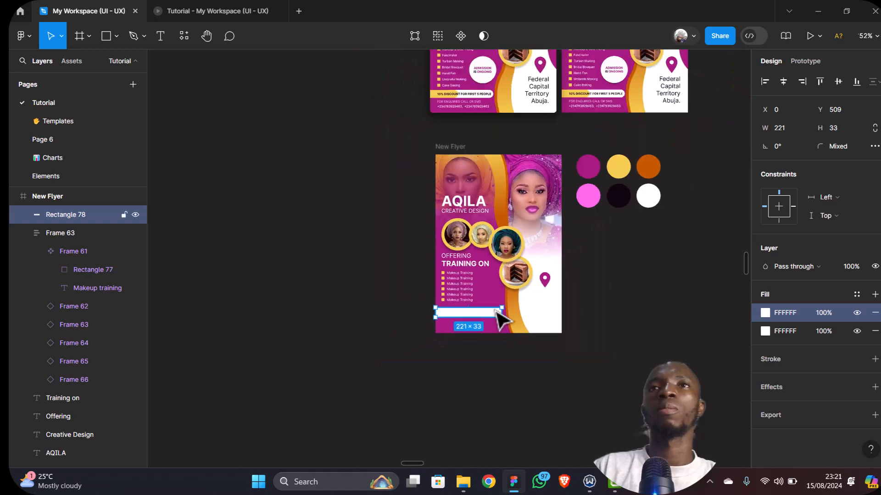
scroll(464, 316, up, 5)
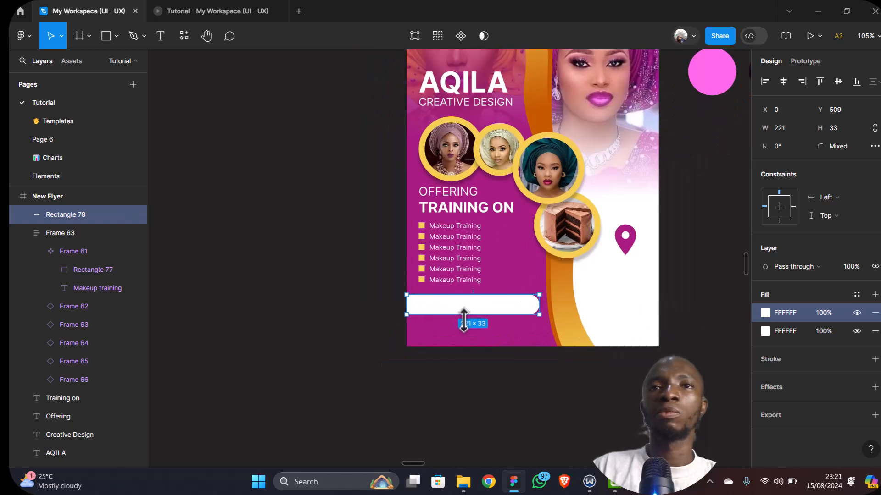
scroll(463, 320, down, 1)
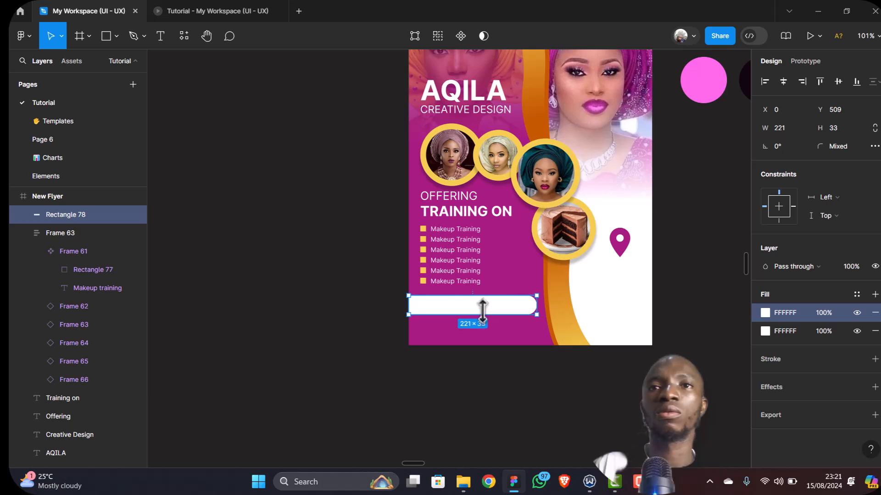
drag(482, 312, 484, 314)
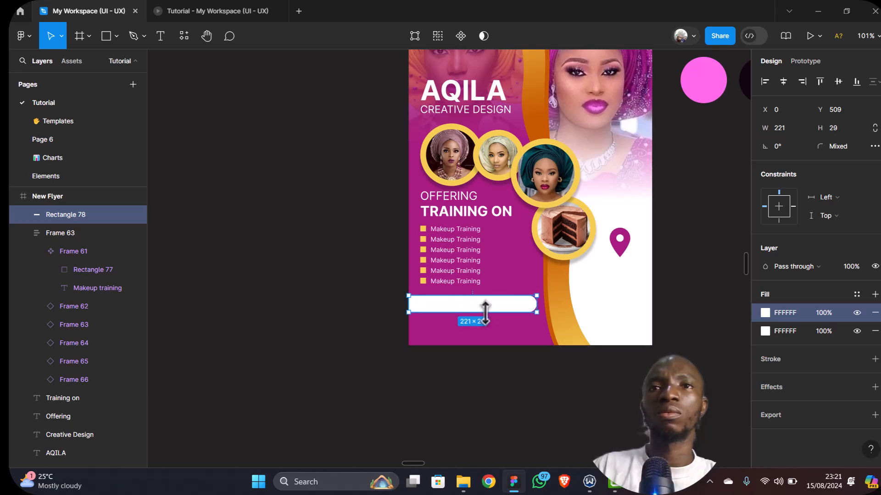
Remove the surplus white fills from the bar, keeping a single FFFFFF fill
scroll(496, 315, up, 5)
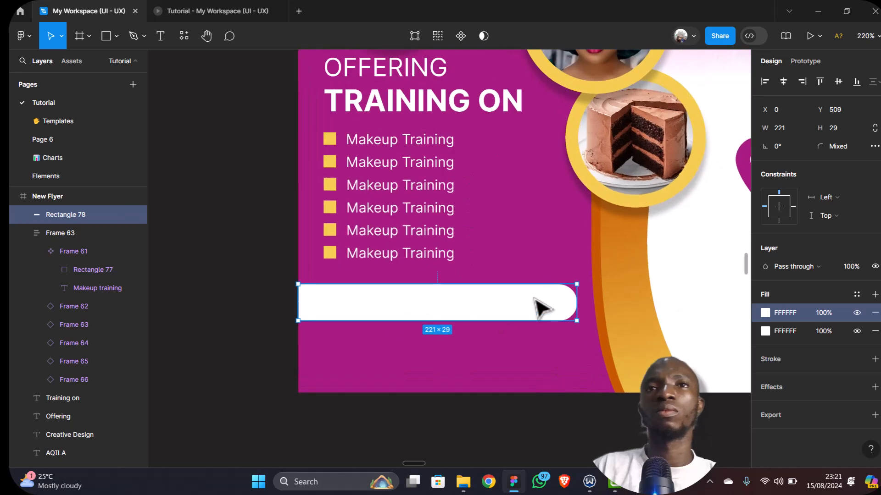
key(ctrl+v)
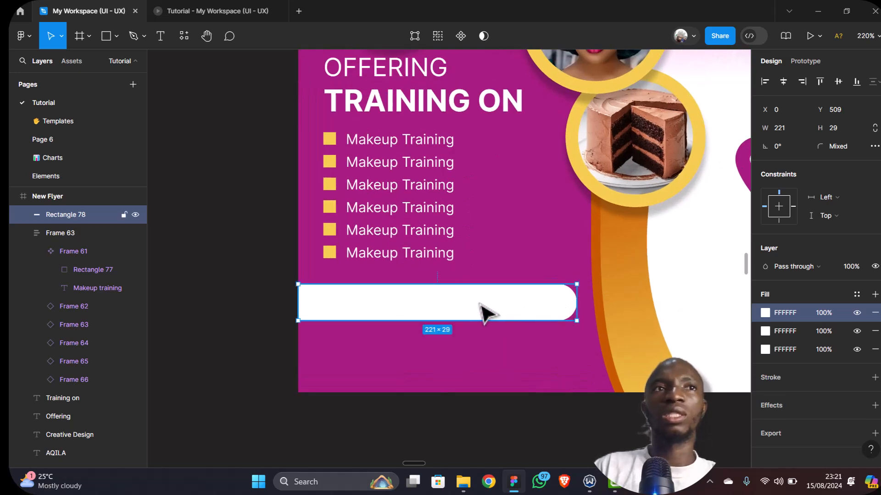
click(874, 312)
click(874, 313)
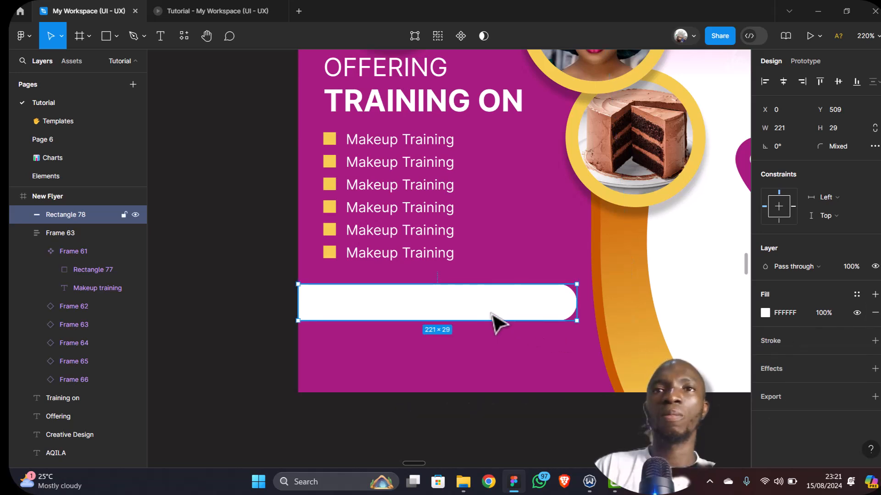
Overlay the left part of the white bar with a duplicate shortened to 98 wide and filled with yellow F4CE4F
key(ctrl+d)
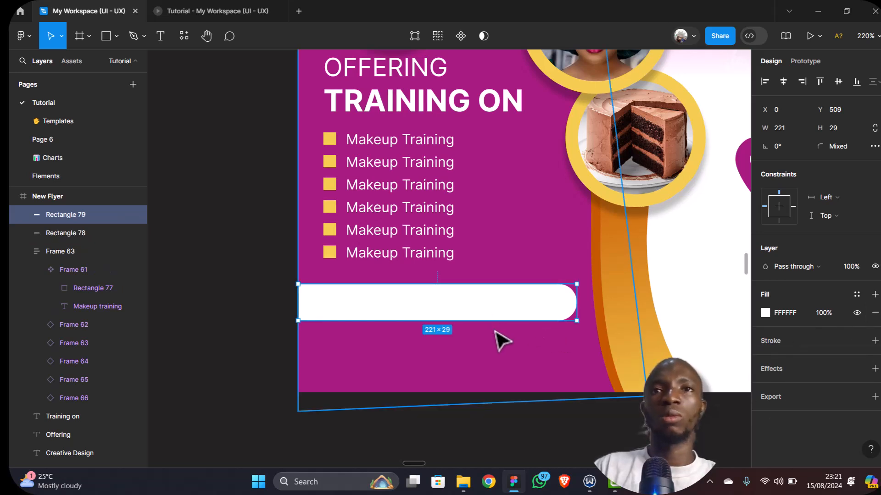
drag(571, 301, 421, 302)
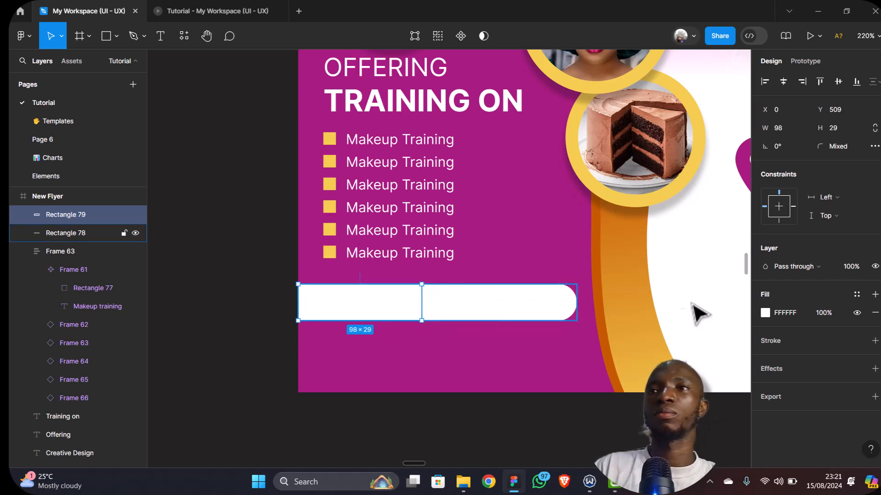
click(764, 312)
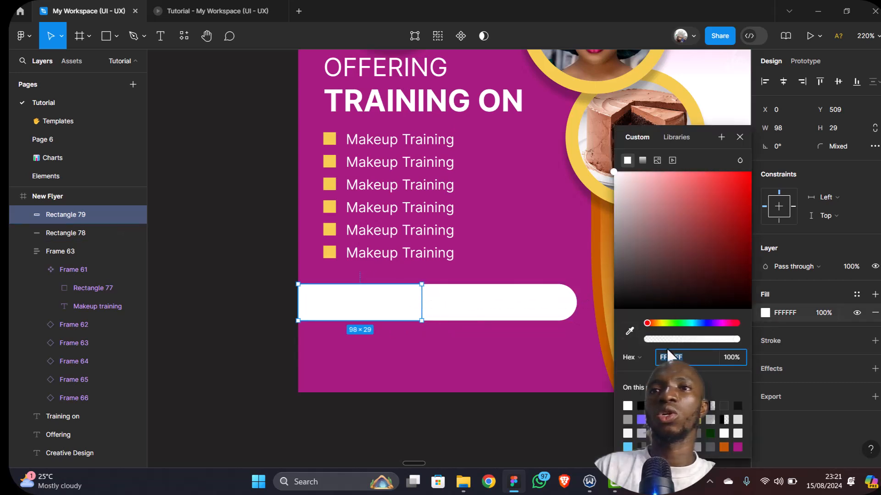
text(F4CE4F)
key(Return)
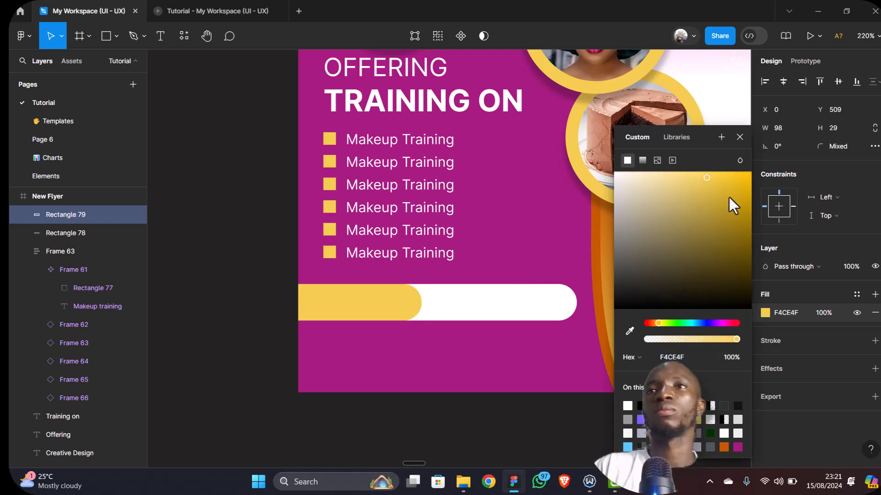
click(739, 137)
Shorten the yellow bar to a width of 85, keeping it anchored at the flyer's left edge
scroll(282, 288, down, 6)
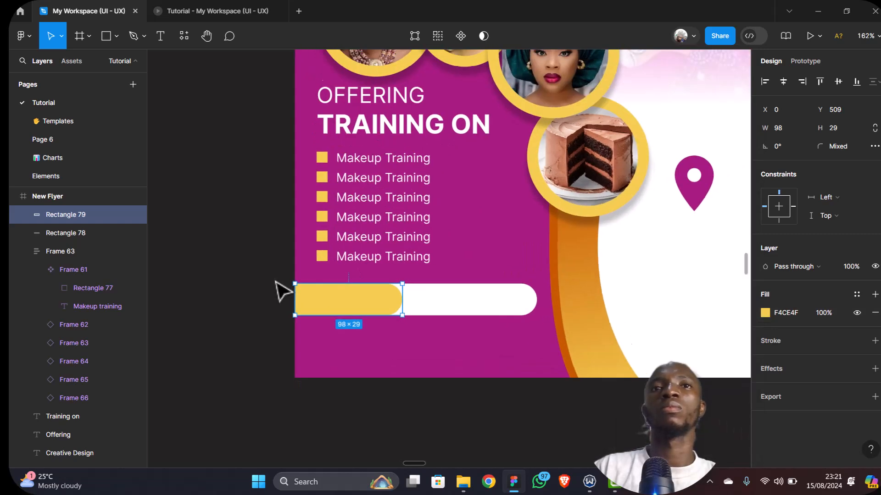
scroll(291, 278, up, 3)
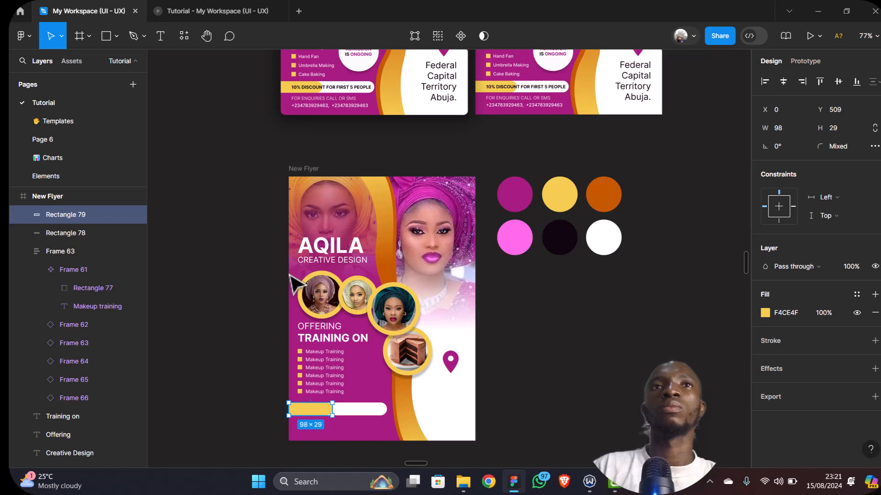
scroll(291, 277, down, 1)
drag(333, 357, 327, 356)
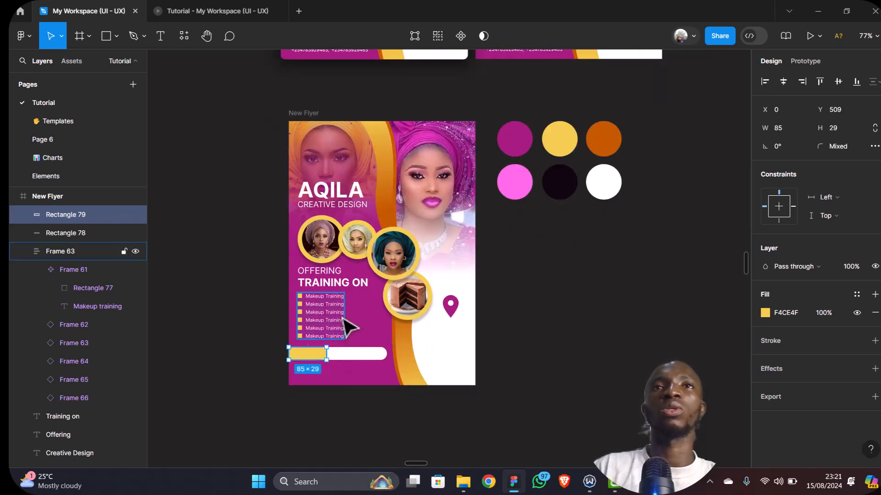
scroll(346, 325, up, 1)
scroll(350, 330, down, 1)
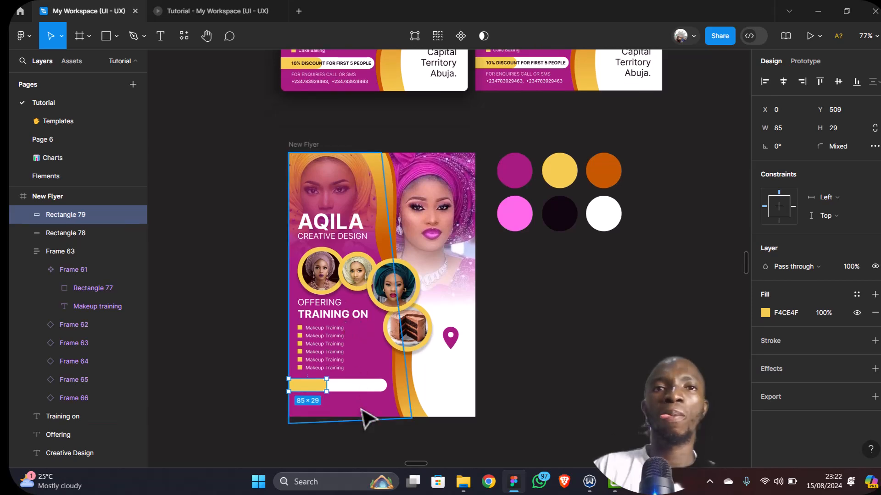
Widen the white discount bar to 226, keeping it anchored at the flyer's left edge
scroll(365, 390, up, 3)
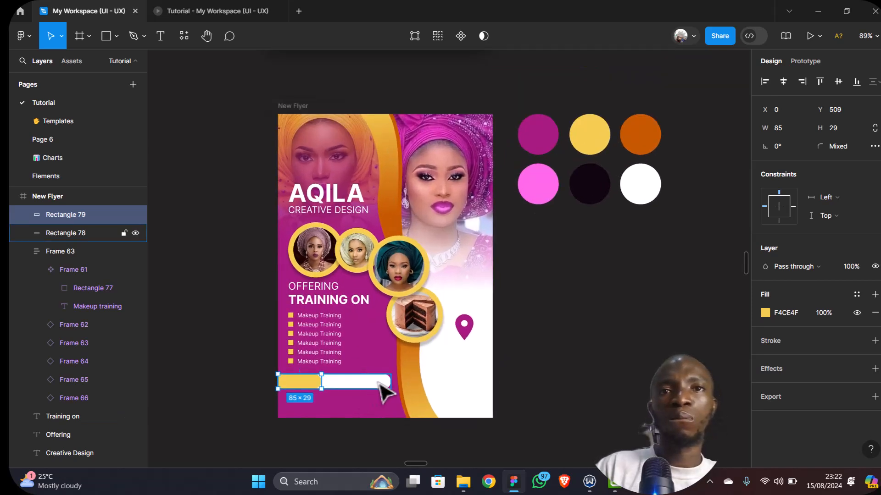
click(374, 383)
drag(397, 382, 398, 383)
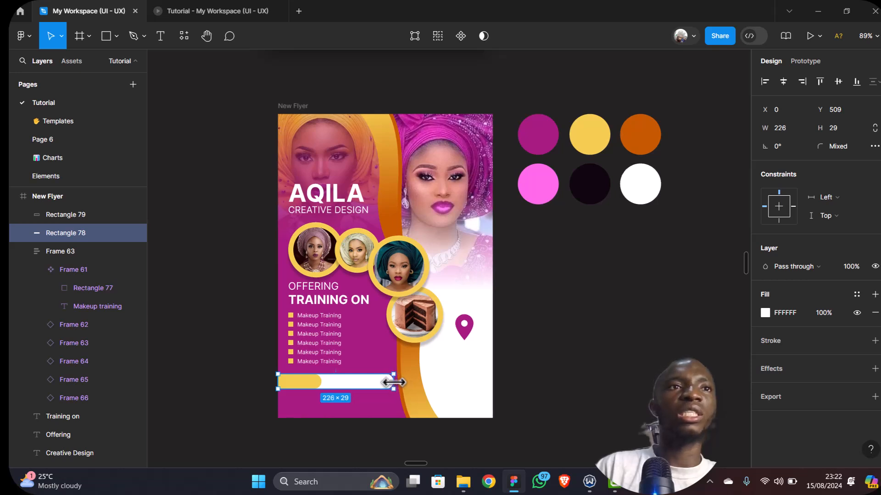
Duplicate the "10% Discount for first 5 people" text from the right-hand reference flyer and place the copy on the new flyer's two-colour bar
scroll(311, 340, down, 4)
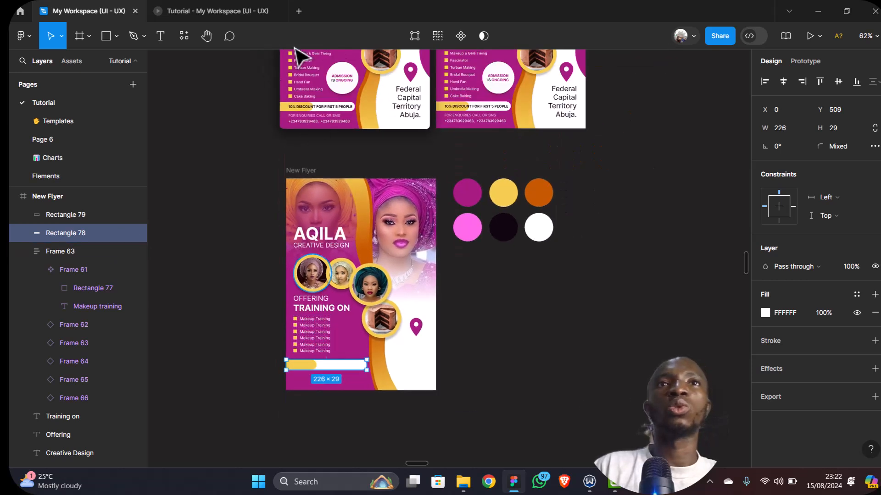
double_click(488, 110)
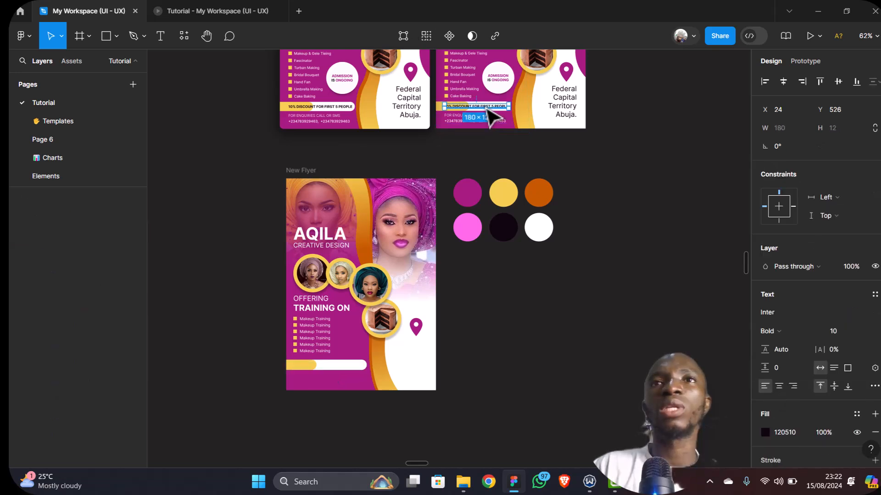
key(ctrl+d)
drag(486, 121, 337, 370)
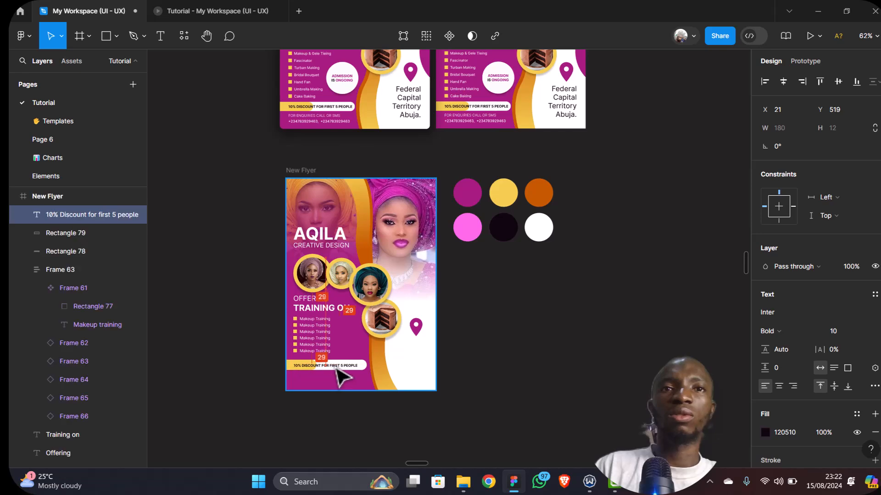
Reposition the discount text within the bar to X 19, Y 518 and widen the yellow section to 96
scroll(338, 370, up, 5)
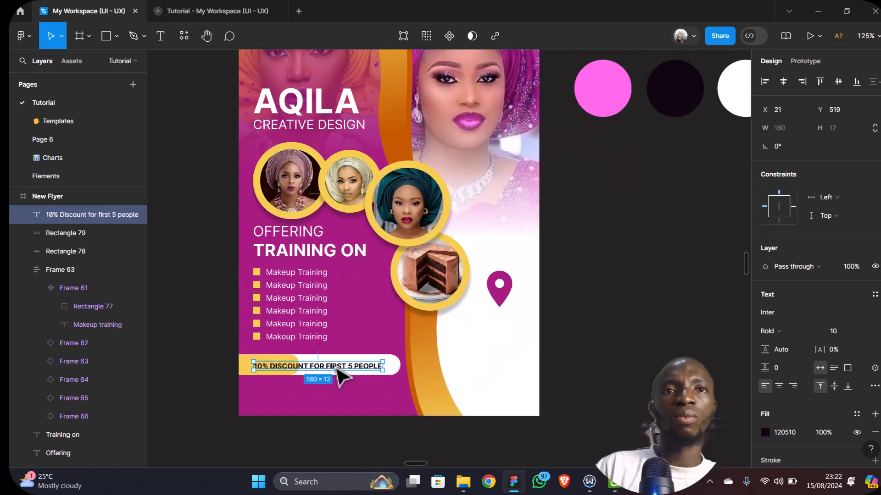
scroll(338, 370, up, 3)
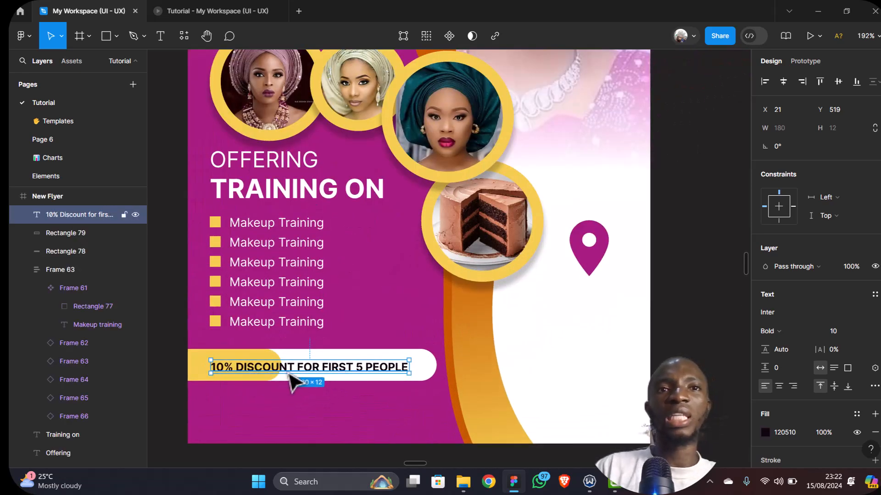
drag(324, 371, 318, 370)
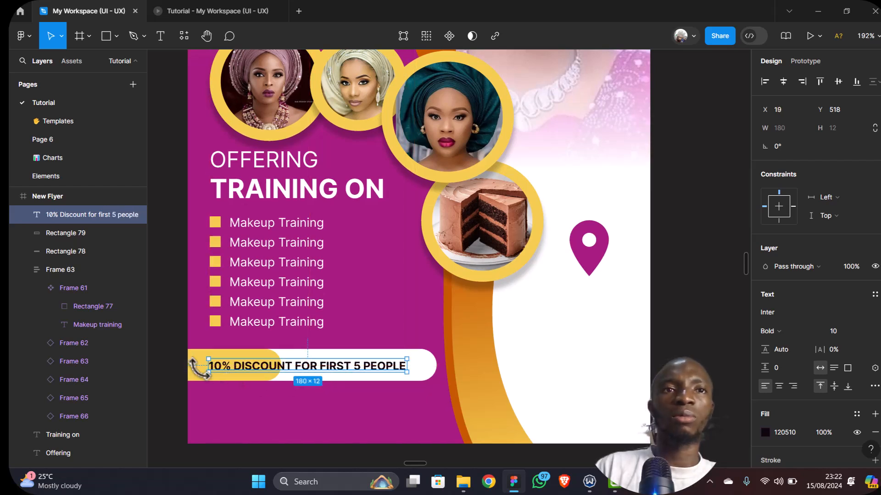
click(238, 379)
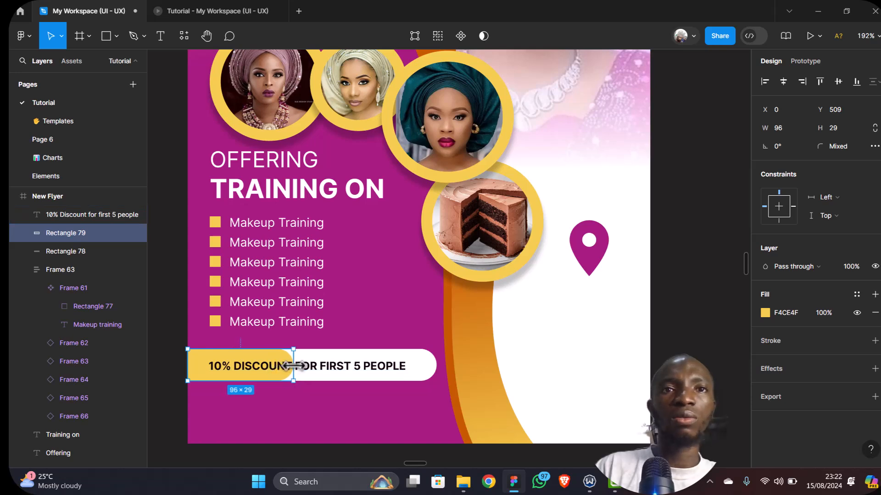
click(402, 330)
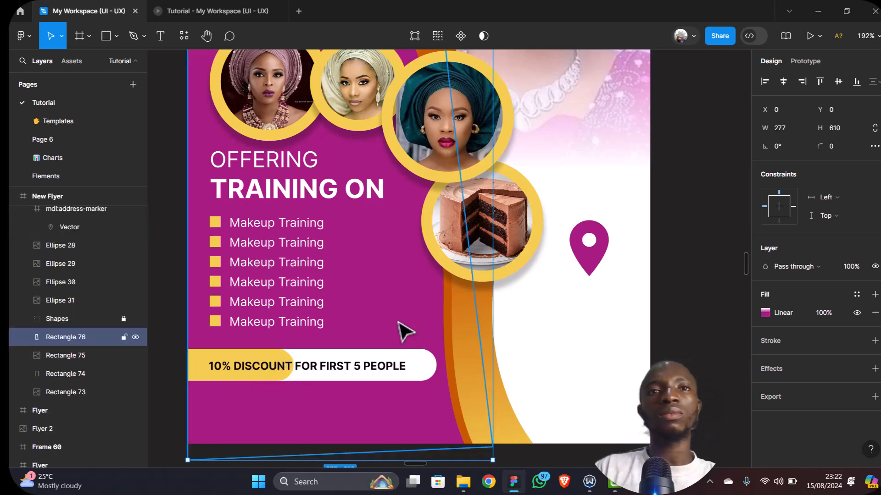
Copy the "For enquiries call or sms" line and one phone number from the reference flyer, placing them below the new flyer's discount bar
scroll(401, 326, up, 3)
scroll(404, 331, down, 5)
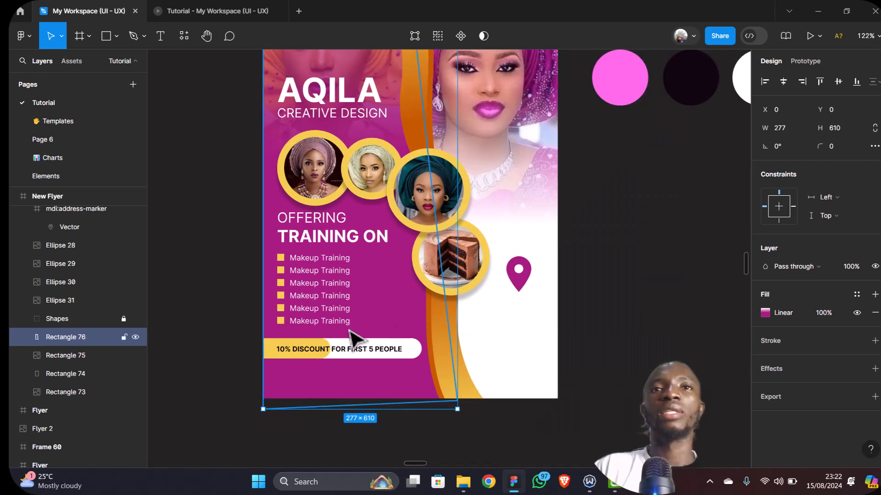
scroll(353, 340, down, 5)
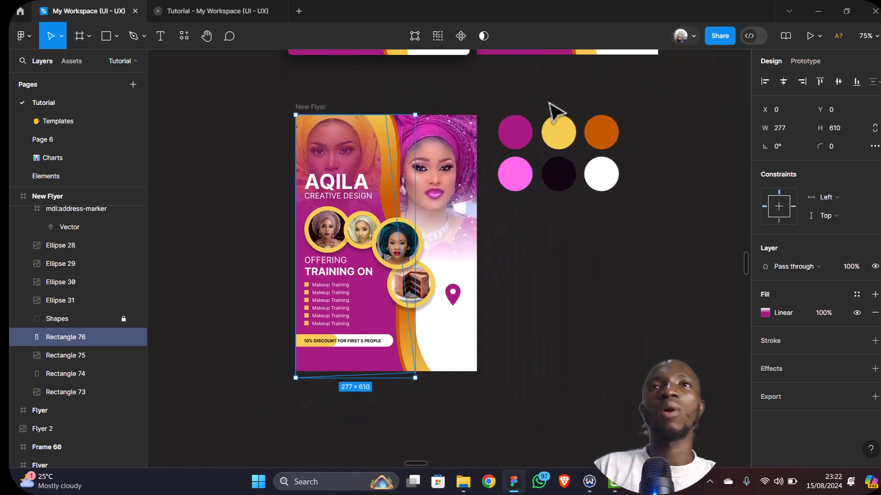
scroll(550, 105, up, 5)
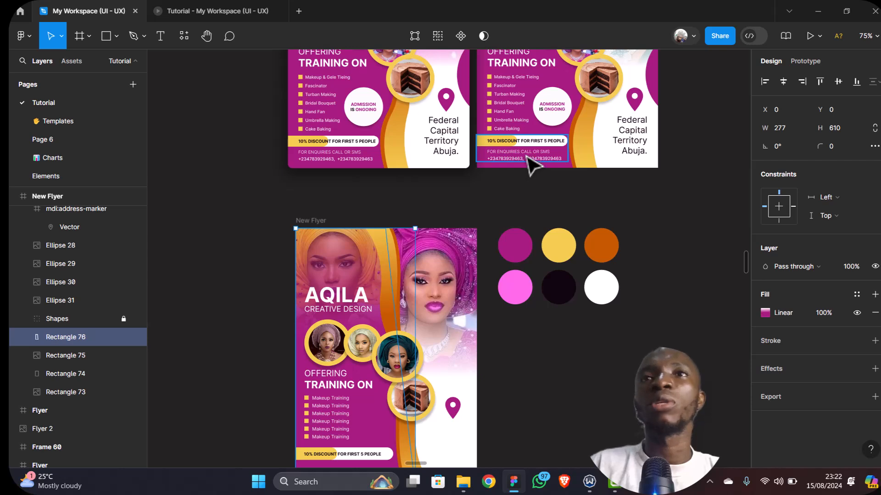
click(527, 155)
double_click(530, 152)
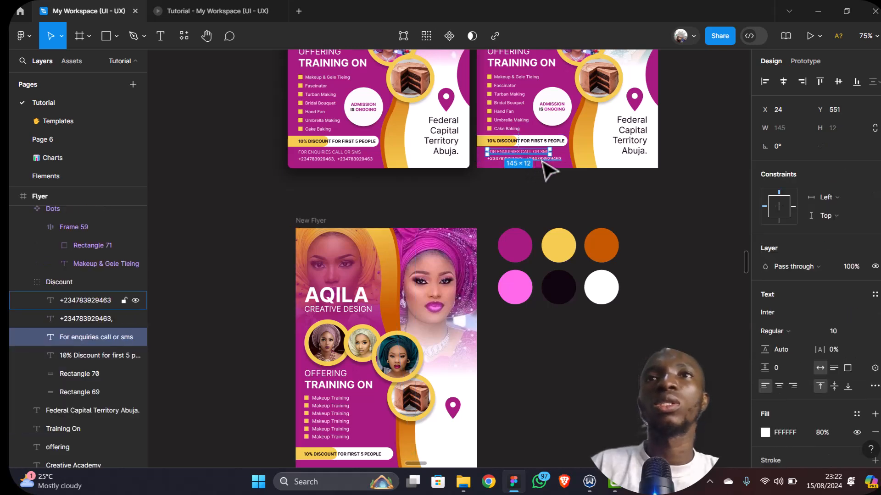
shift+click(543, 160)
key(ctrl+d)
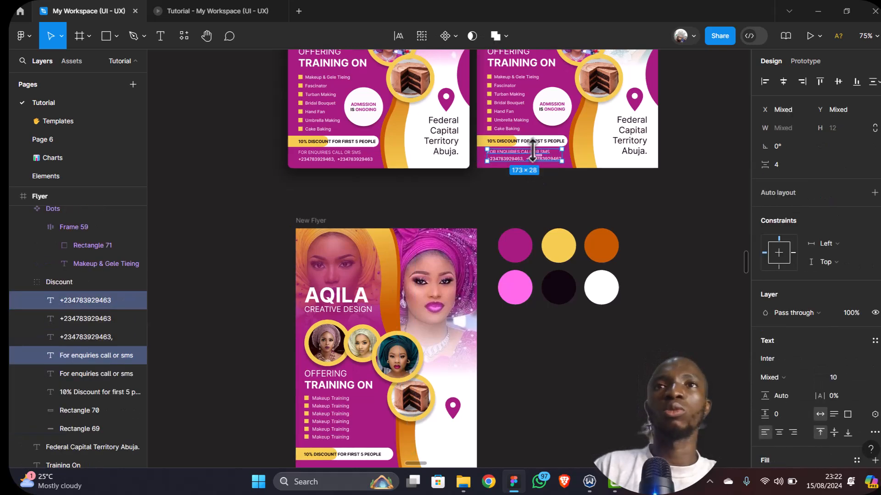
scroll(394, 412, down, 5)
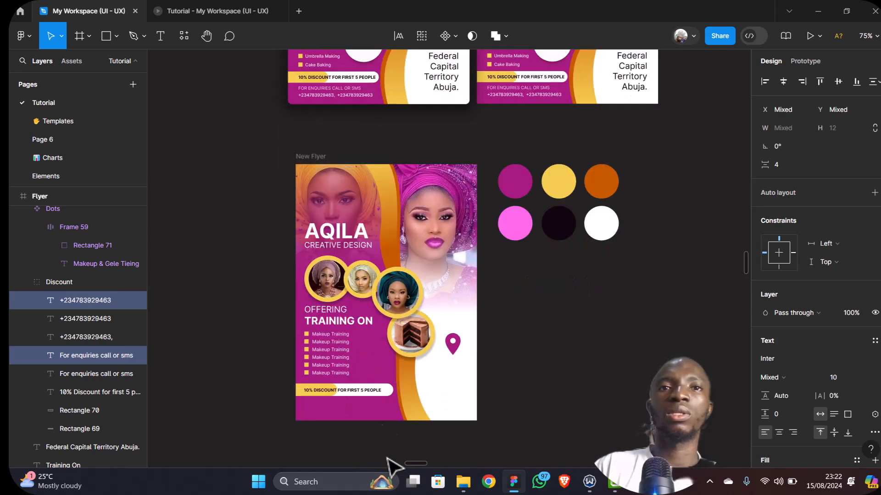
drag(367, 357, 356, 268)
scroll(355, 268, up, 5)
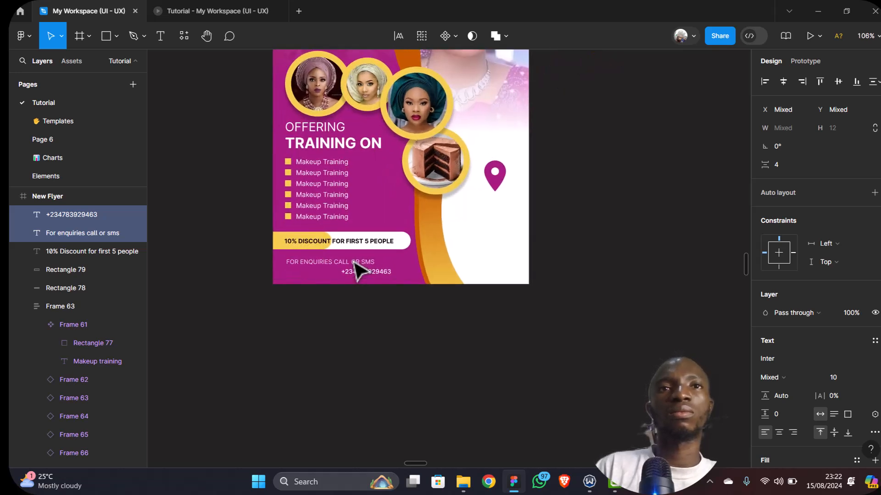
drag(346, 262, 345, 259)
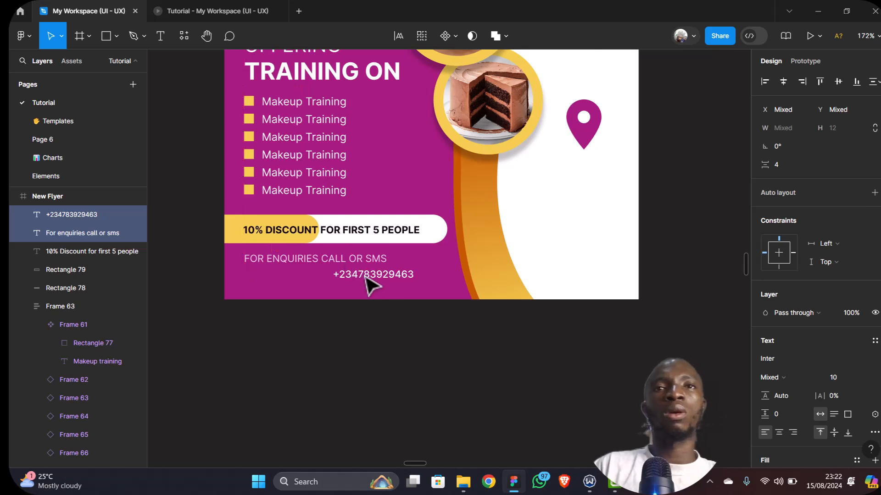
Duplicate the phone number and place the copy on the same line, left-aligned under the enquiries text
click(392, 275)
key(ctrl+d)
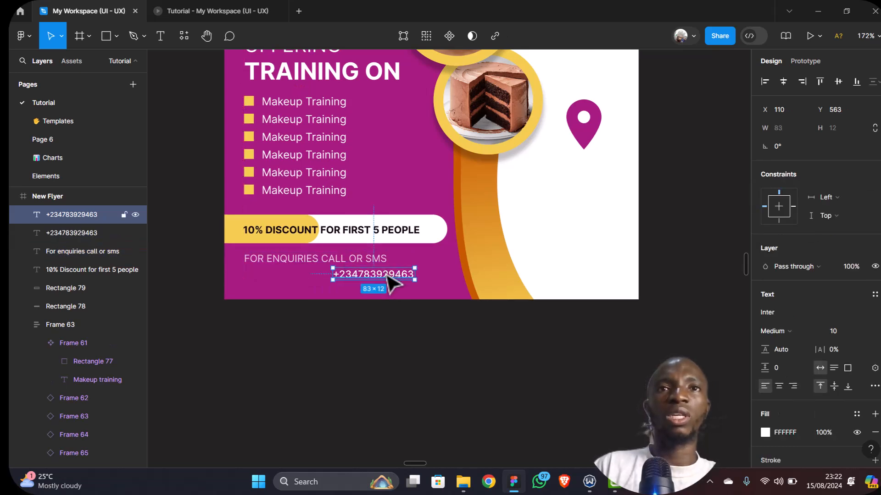
drag(291, 276, 302, 277)
Group the enquiries line with both phone numbers and name the group Contact
shift+click(376, 281)
shift+click(353, 258)
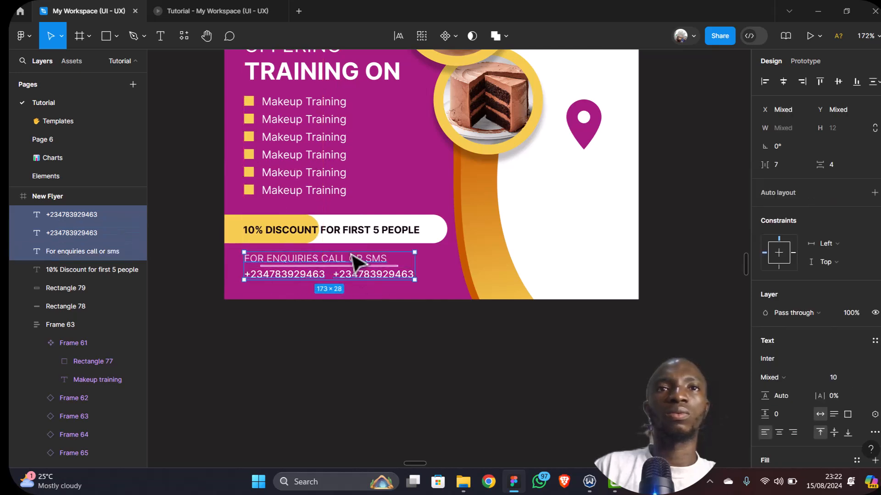
key(ctrl+g)
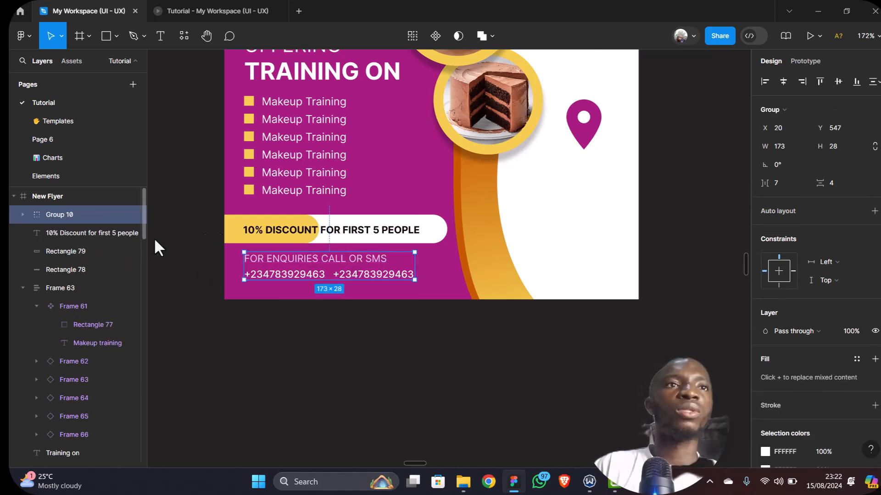
double_click(70, 216)
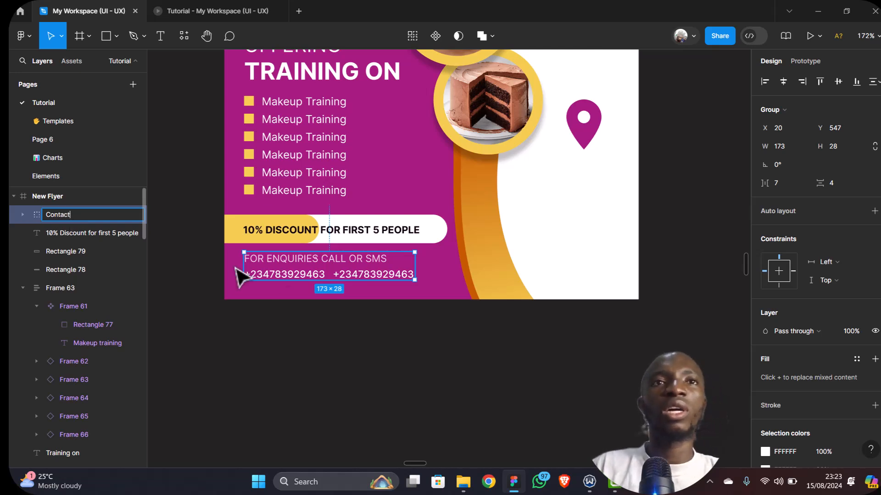
Set the white fill opacity of the "For enquiries call or sms" text to 90%
click(332, 262)
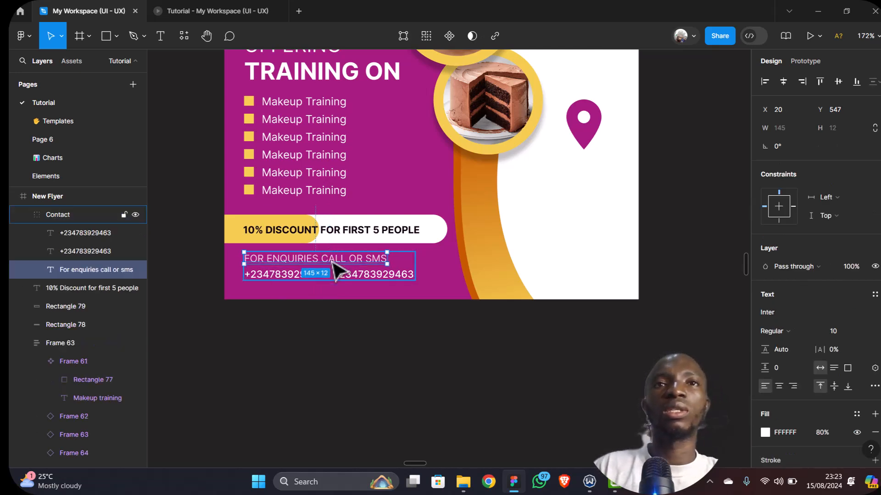
click(824, 436)
text(90)
key(Return)
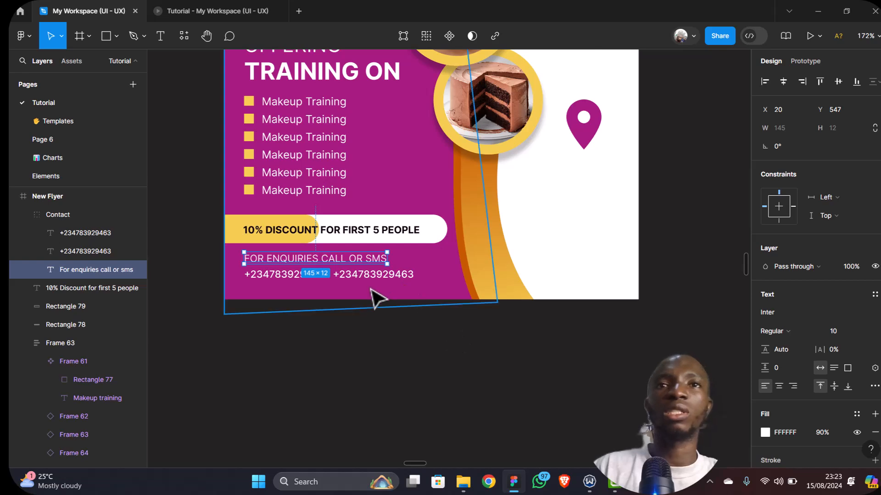
Examine the size and styling of the white circle behind ADMISSION IS ONGOING on the reference flyer
scroll(376, 299, up, 3)
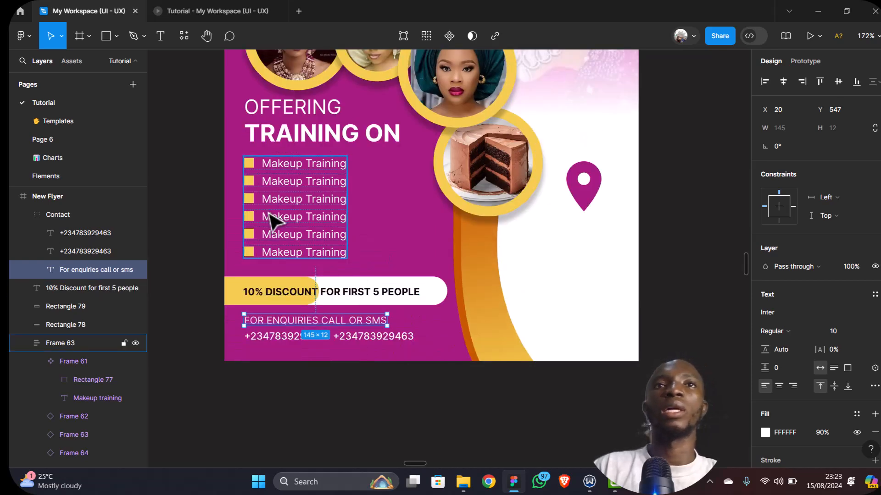
scroll(275, 220, down, 3)
scroll(269, 215, down, 5)
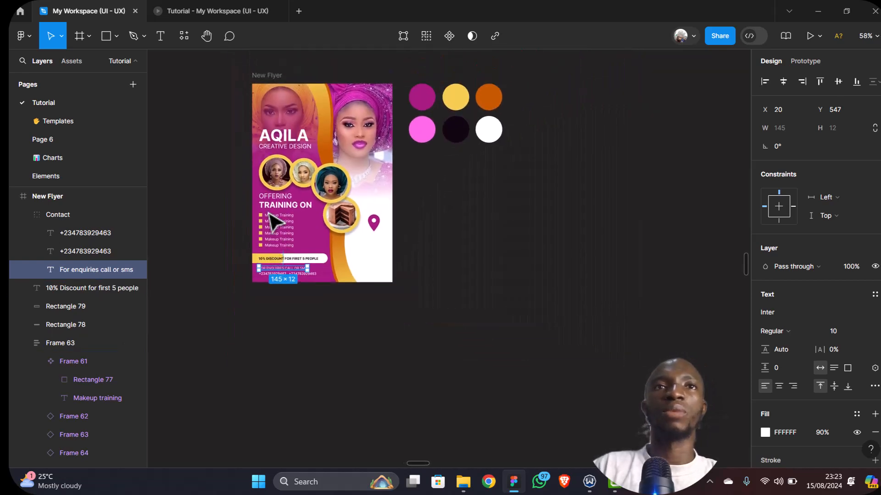
scroll(275, 220, up, 4)
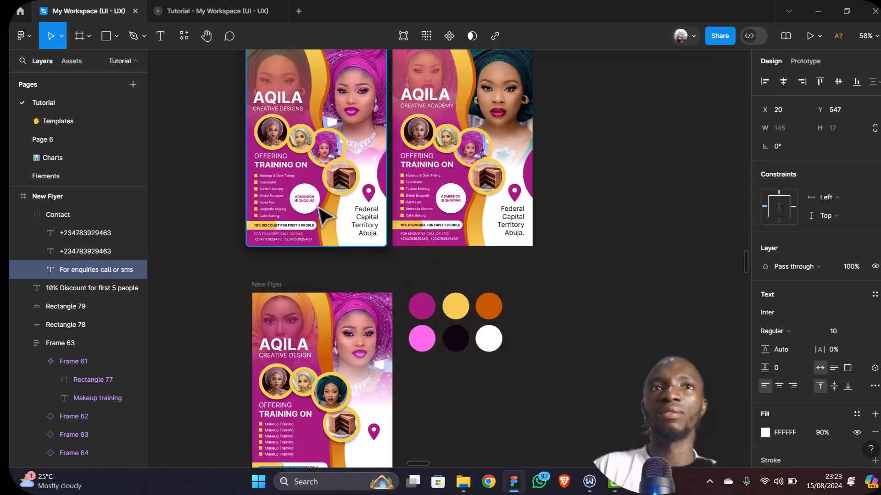
scroll(309, 207, up, 1)
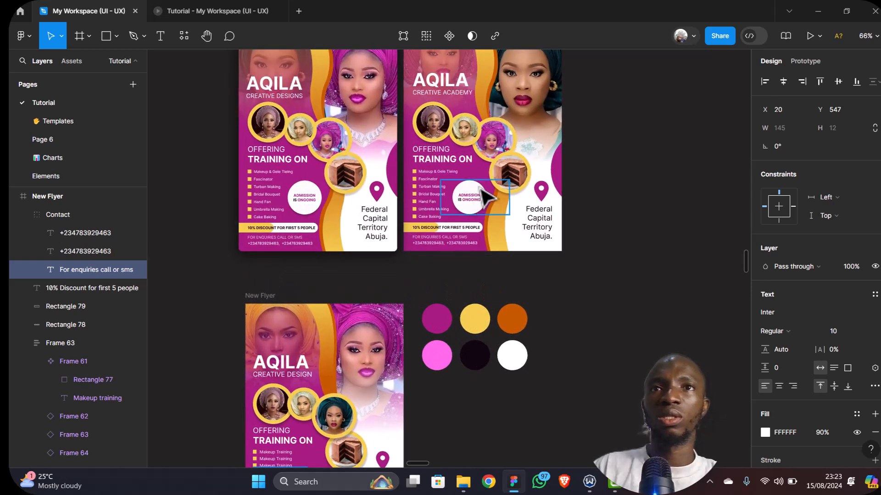
click(481, 190)
double_click(481, 195)
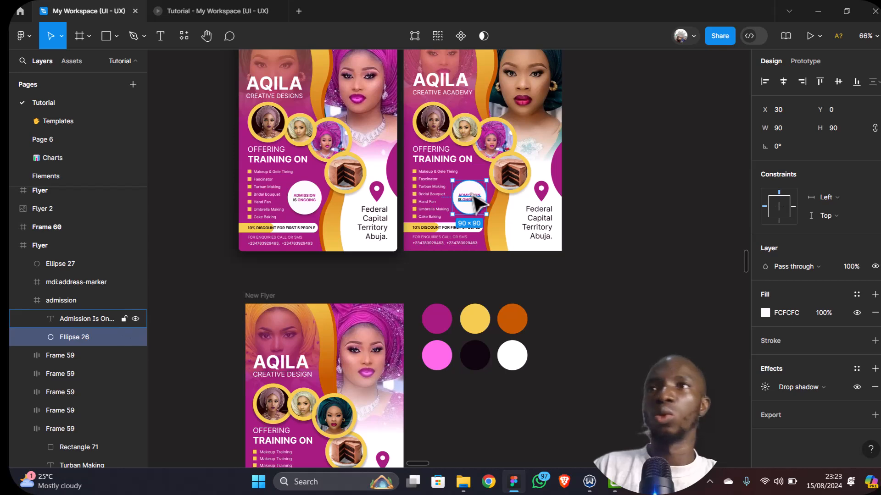
scroll(399, 257, down, 3)
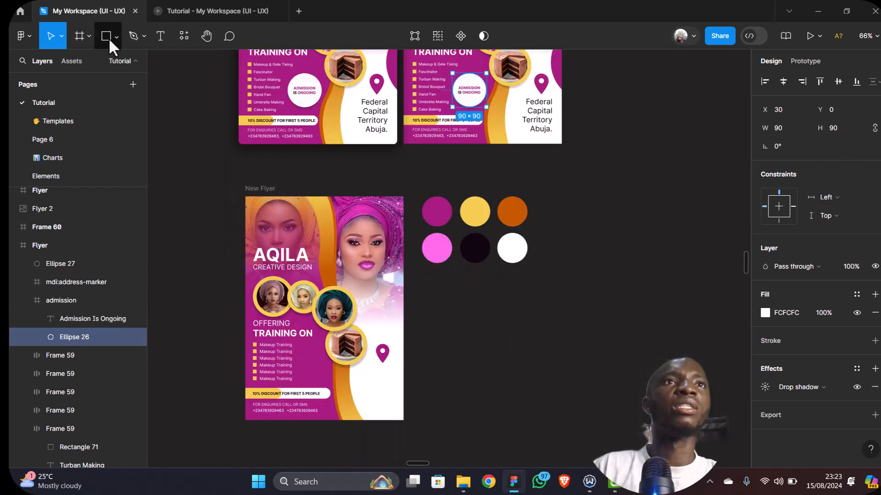
Draw a square frame about 68 × 68 on the new flyer, between the course list and the cake picture
click(81, 32)
scroll(278, 387, up, 1)
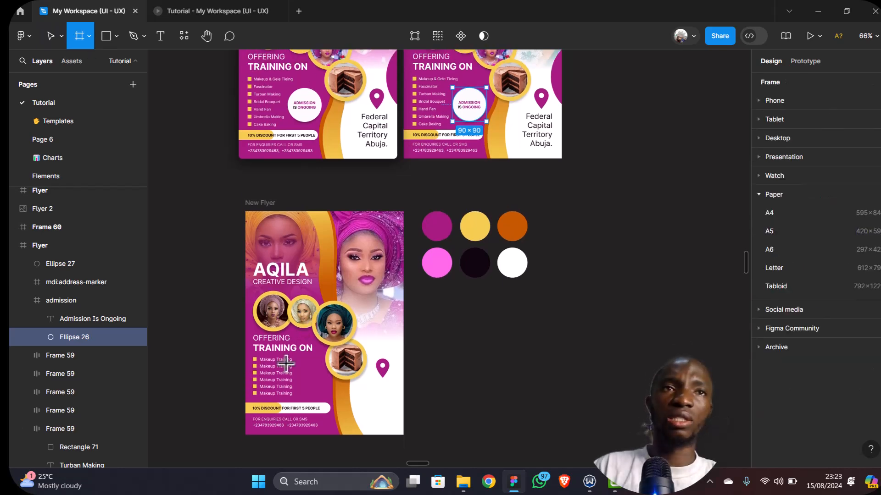
scroll(278, 386, up, 3)
scroll(287, 360, down, 4)
scroll(306, 316, up, 1)
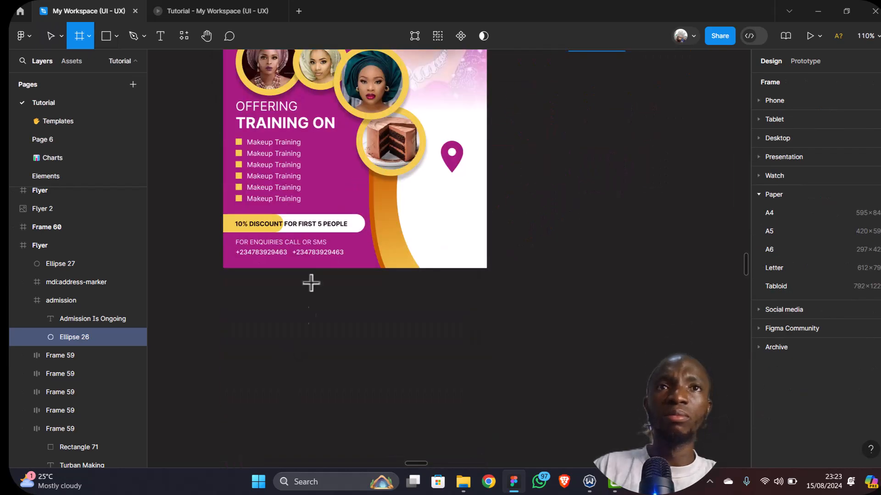
drag(314, 140, 353, 184)
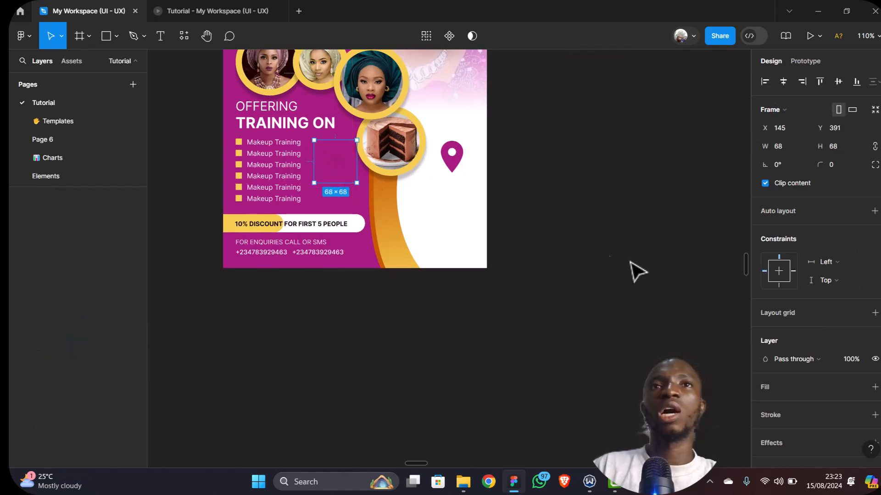
Resize the new square frame beside the course list to 90 × 90 and set its corner radius to 50
scroll(668, 281, up, 1)
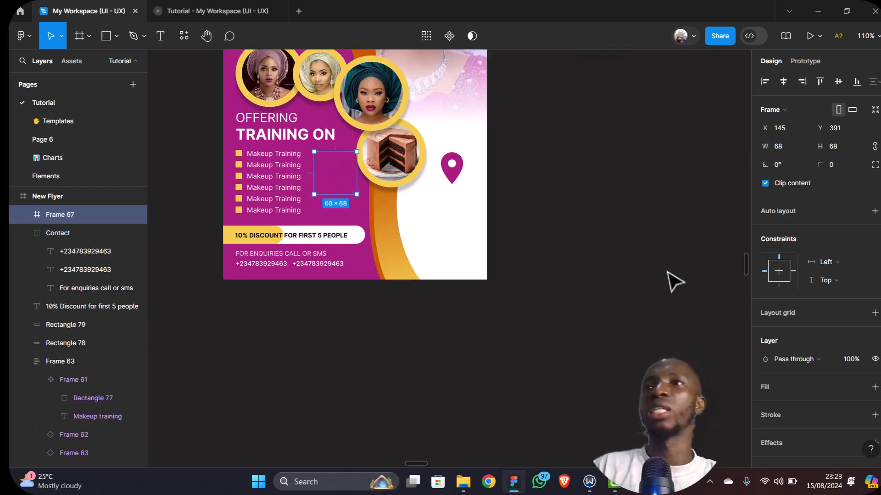
click(789, 150)
text(90)
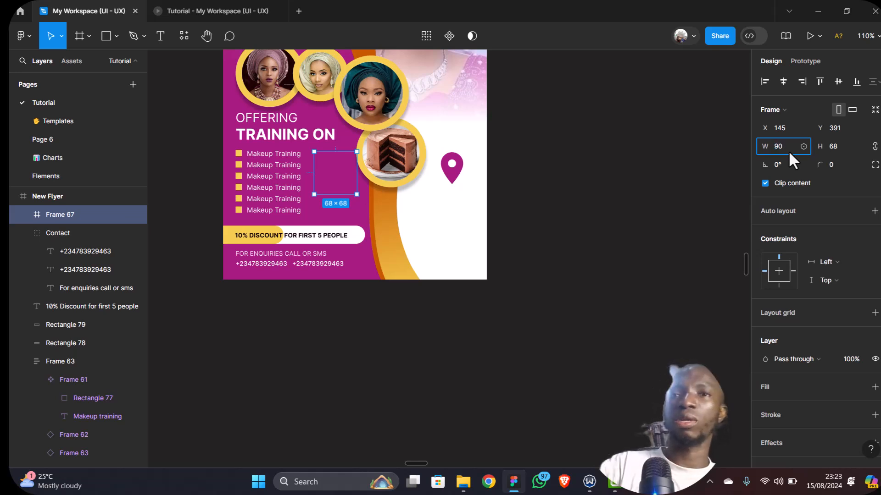
key(Return)
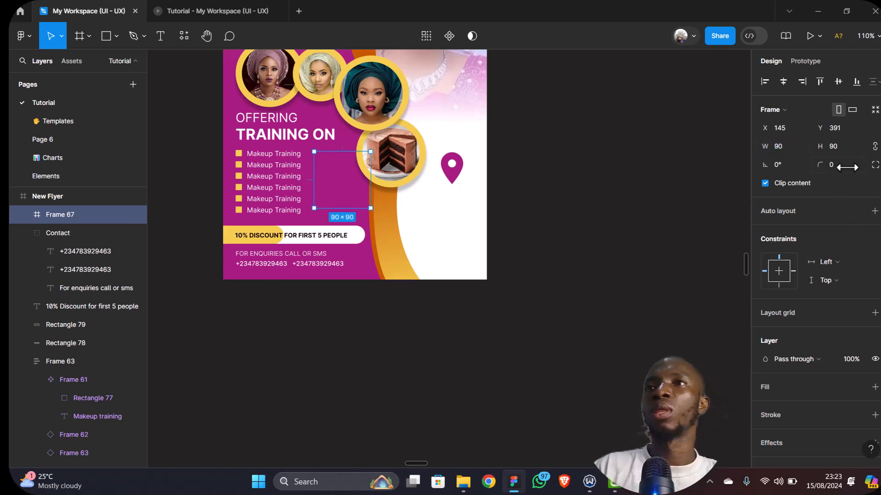
text(50)
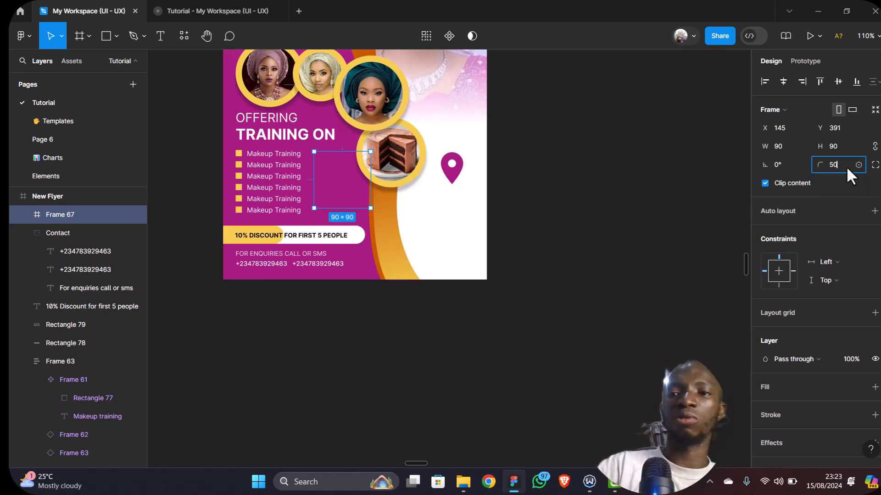
key(Return)
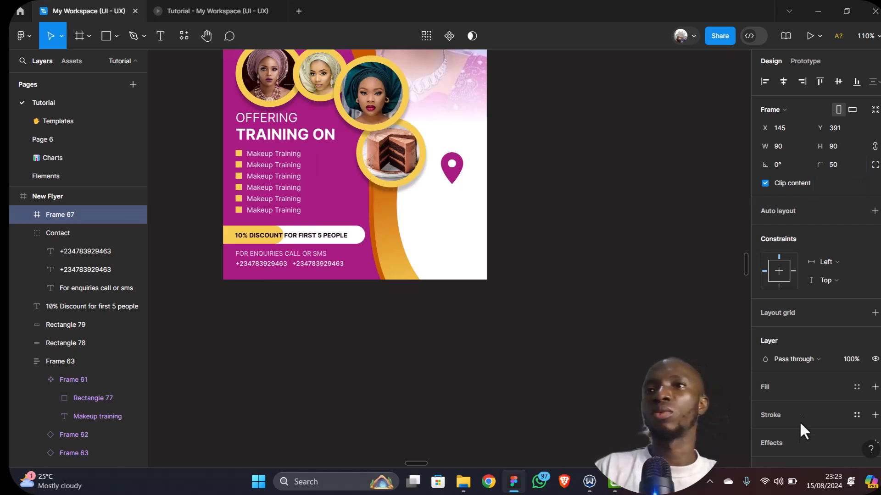
Fill the round frame with white FFFFFF and move it to X 131, Y 403, just above the discount bar
click(874, 387)
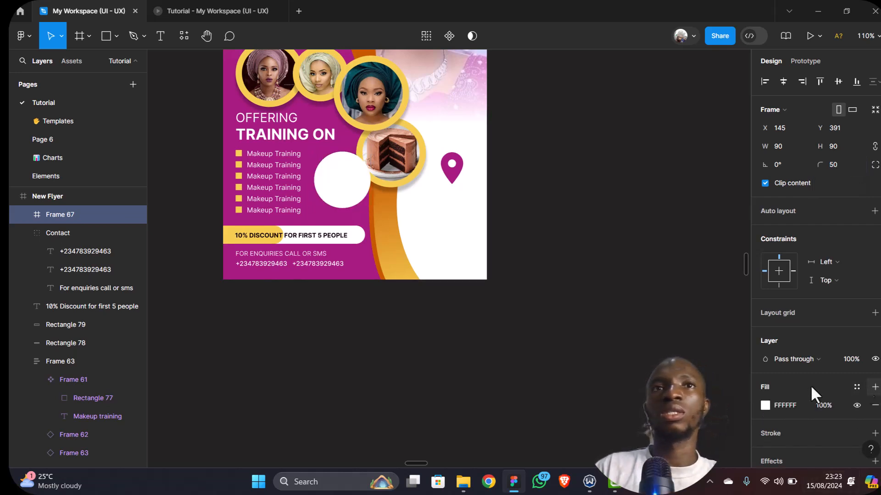
scroll(315, 202, up, 3)
scroll(331, 189, up, 1)
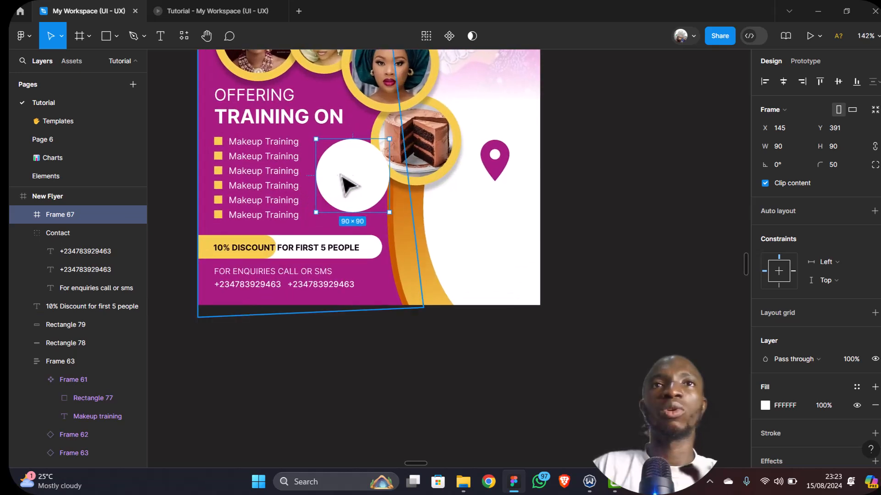
drag(348, 182, 337, 181)
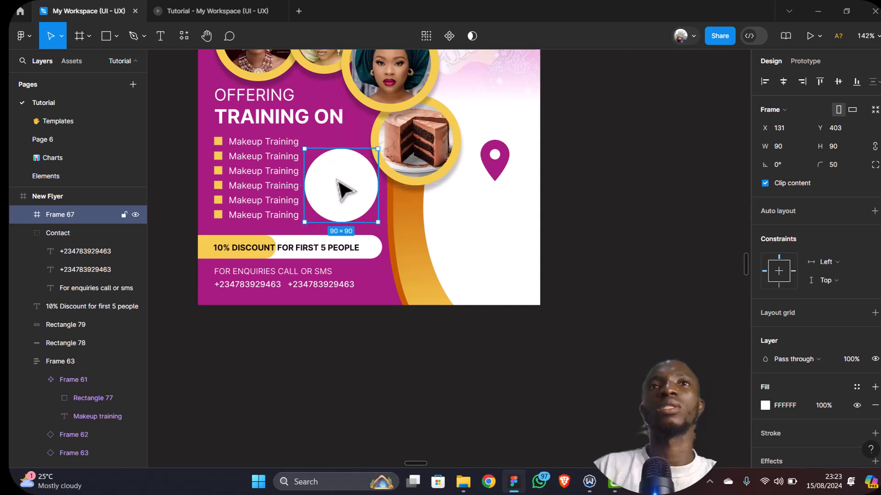
Duplicate the ADMISSION IS ONGOING text from the reference flyer and centre the copy in the new flyer's white circle
scroll(338, 180, down, 4)
scroll(345, 180, down, 4)
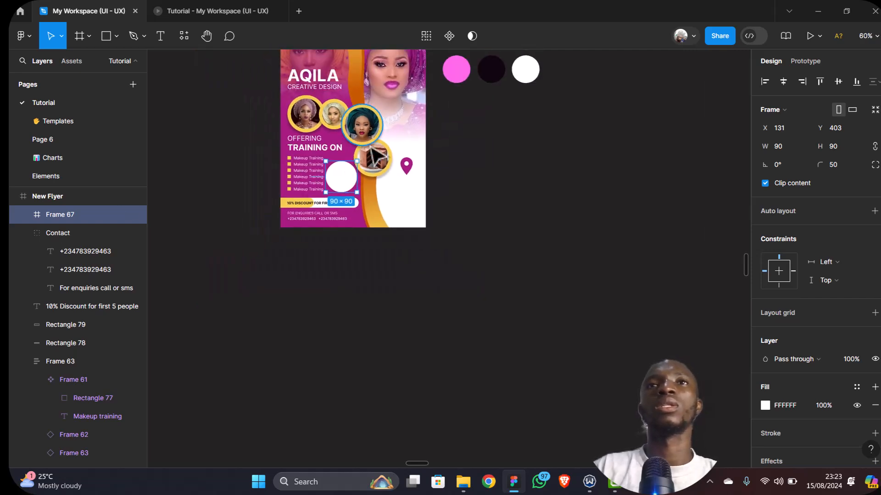
scroll(527, 197, up, 5)
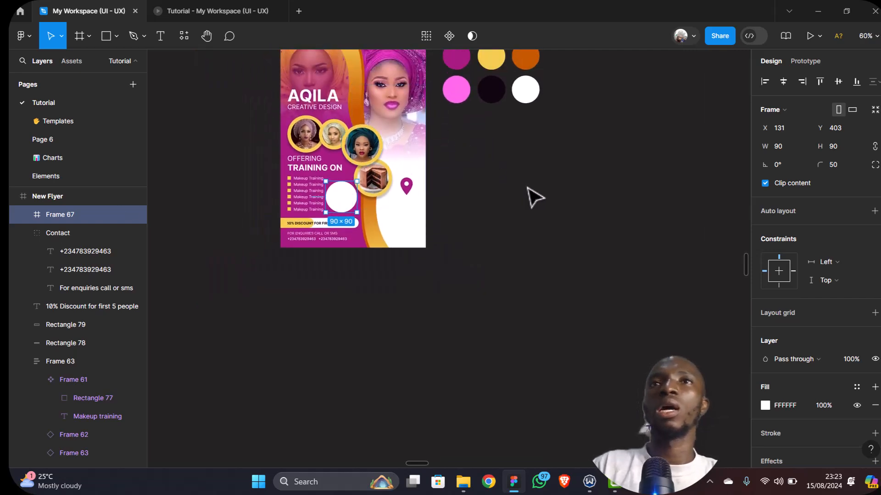
click(495, 212)
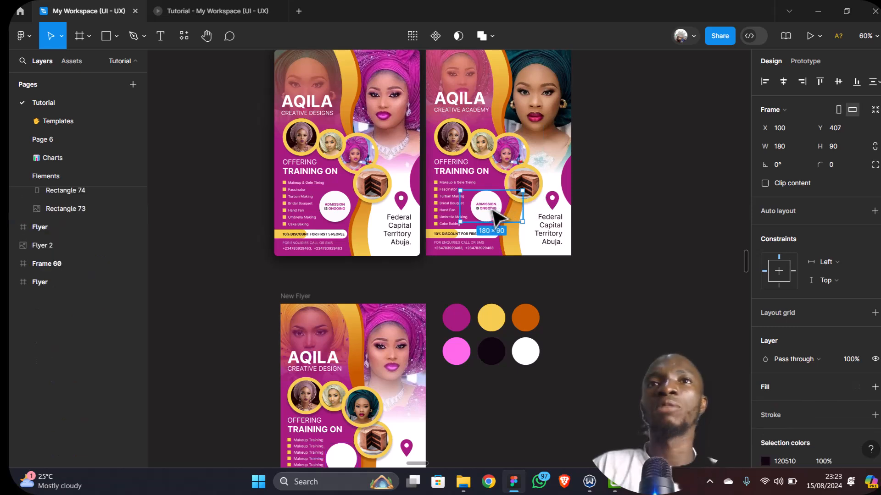
double_click(494, 211)
key(ctrl+d)
drag(491, 211, 347, 235)
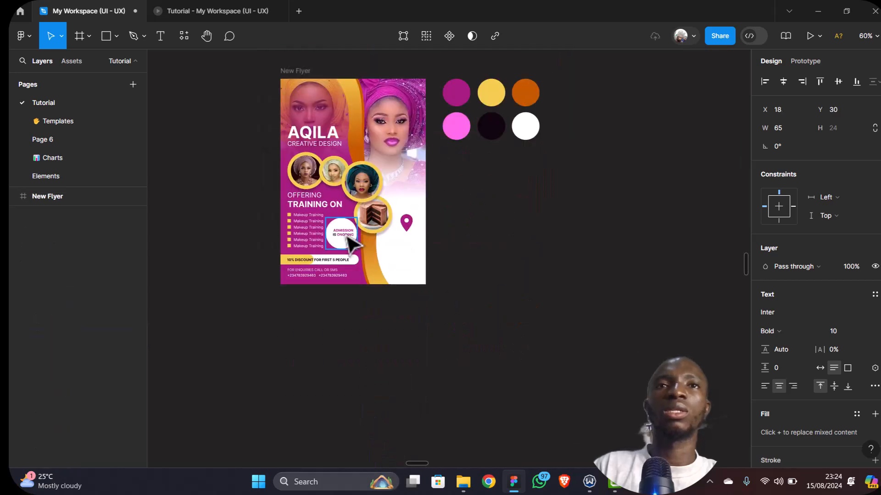
scroll(347, 236, up, 3)
scroll(347, 237, up, 4)
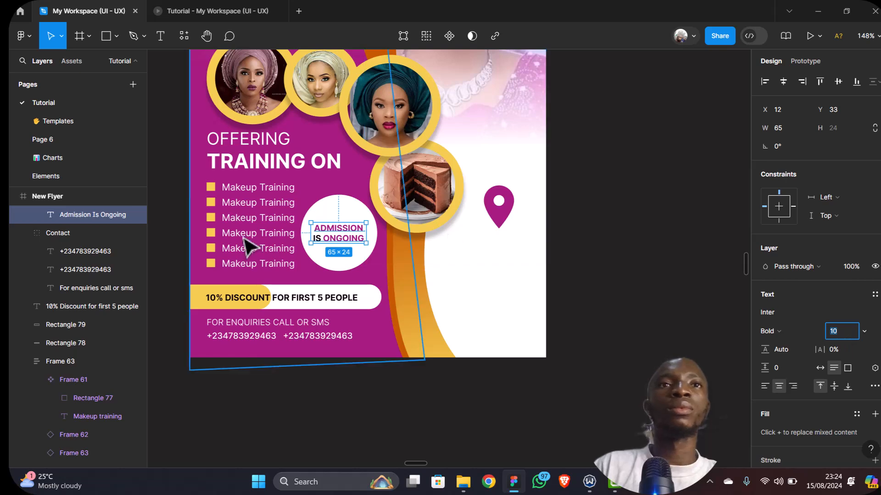
Open the second "Makeup Training" item in the course list for editing and select its first word
scroll(261, 223, up, 1)
scroll(258, 214, down, 2)
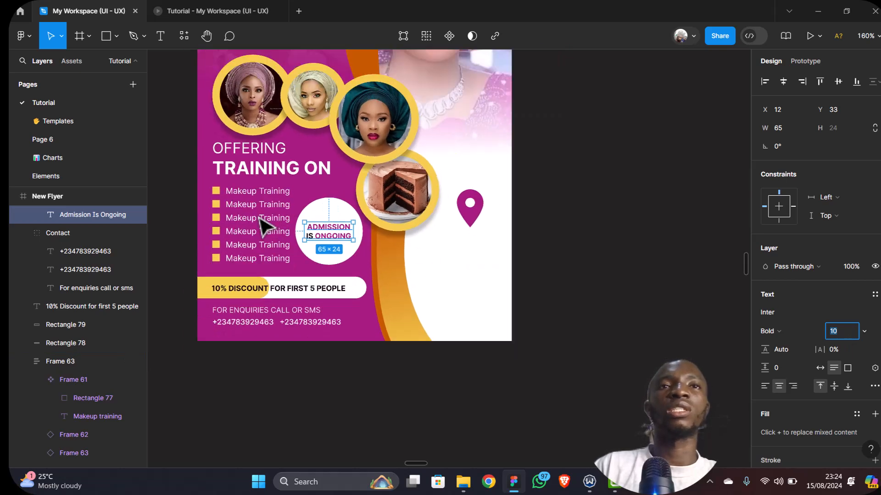
scroll(261, 213, up, 5)
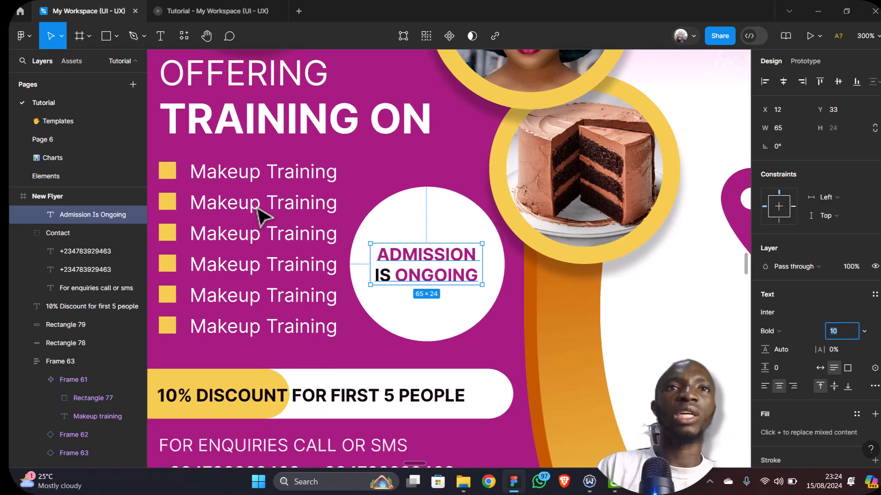
double_click(258, 208)
double_click(255, 206)
triple_click(255, 206)
click(255, 206)
double_click(254, 207)
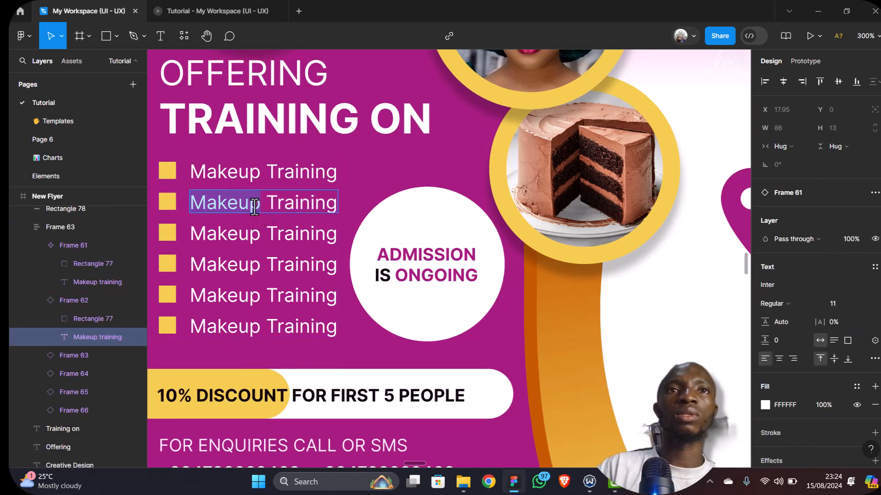